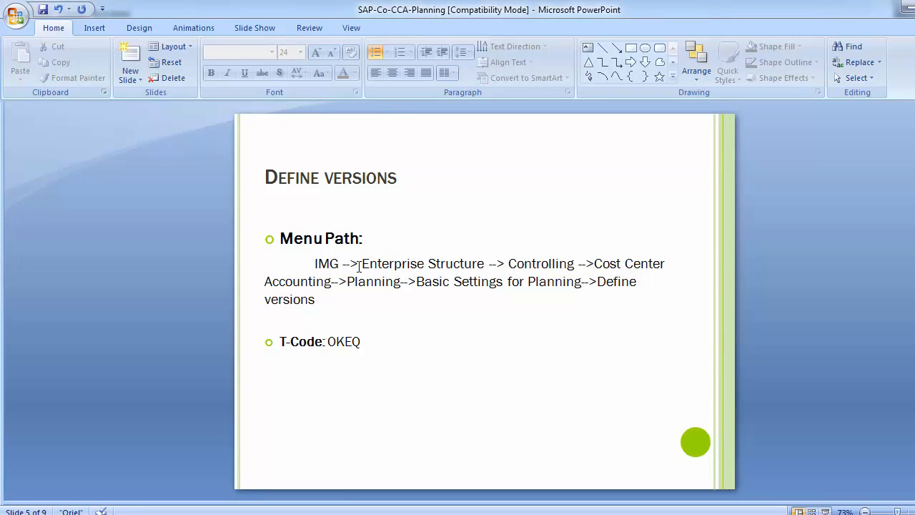
Switch from the Define Versions slide to SAP, run transaction SPRO and display the SAP Reference IMG.
double_click(331, 341)
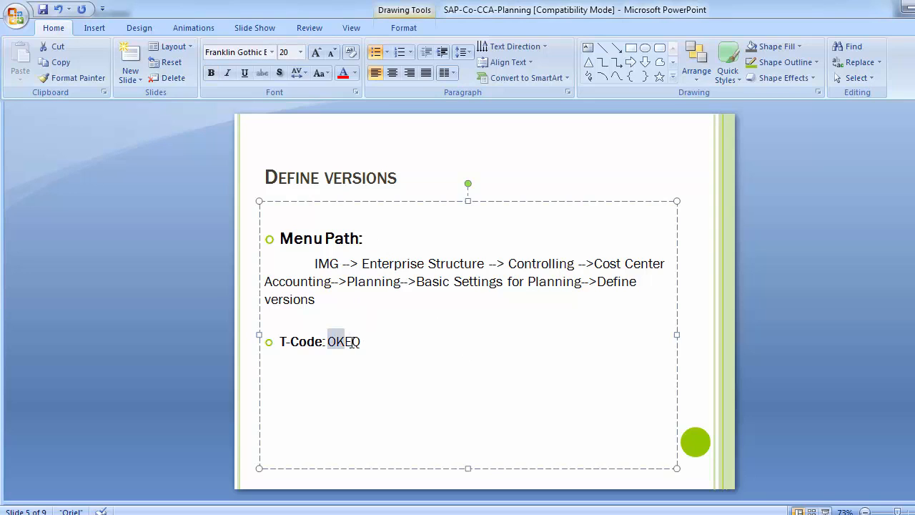
left_click(177, 301)
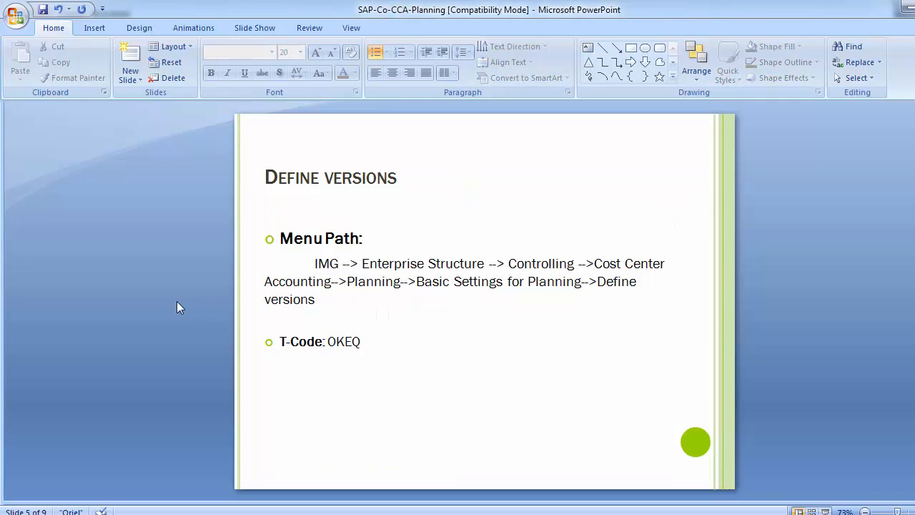
key("alt+Tab")
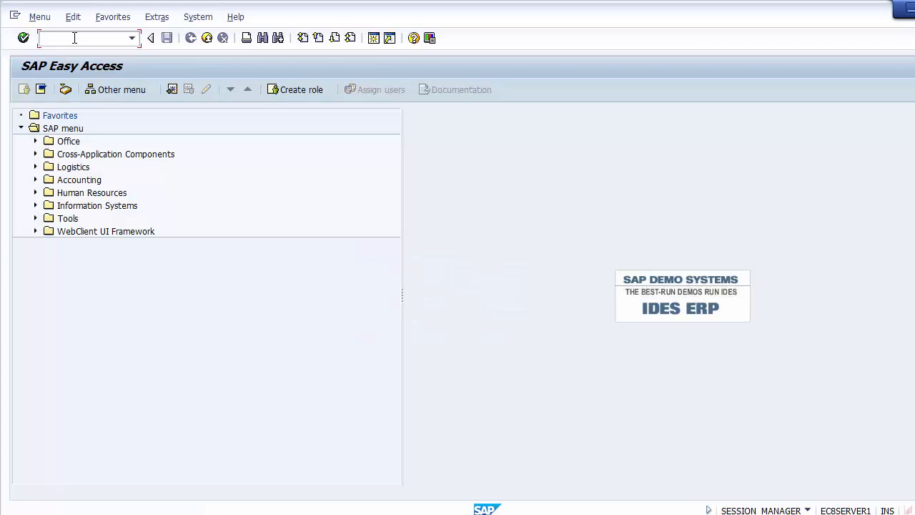
type("Spro")
key("Return")
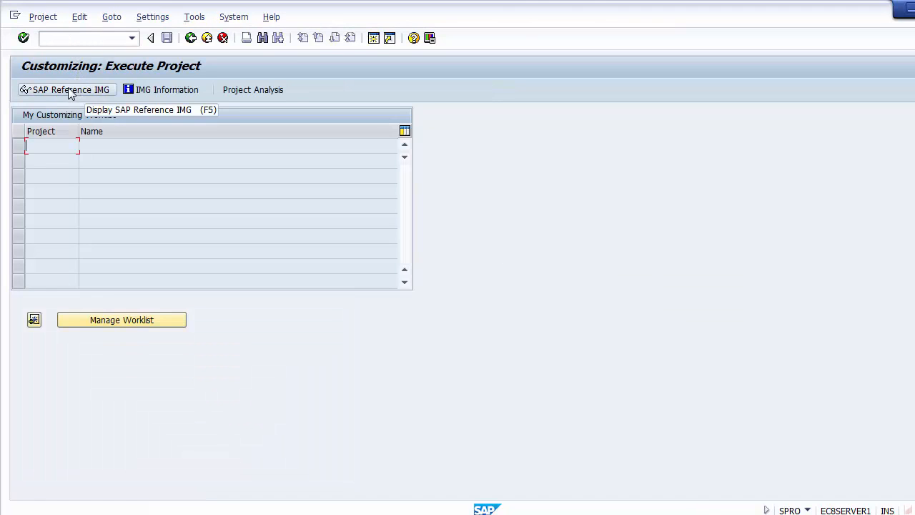
left_click(70, 90)
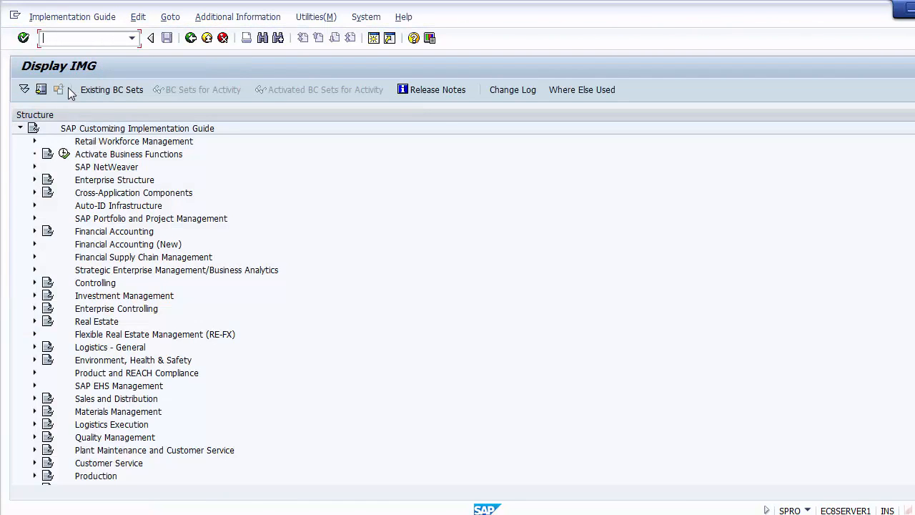
Expand the IMG structure through Controlling and Cost Center Accounting to Planning, checking the path against the slide.
left_click(93, 283)
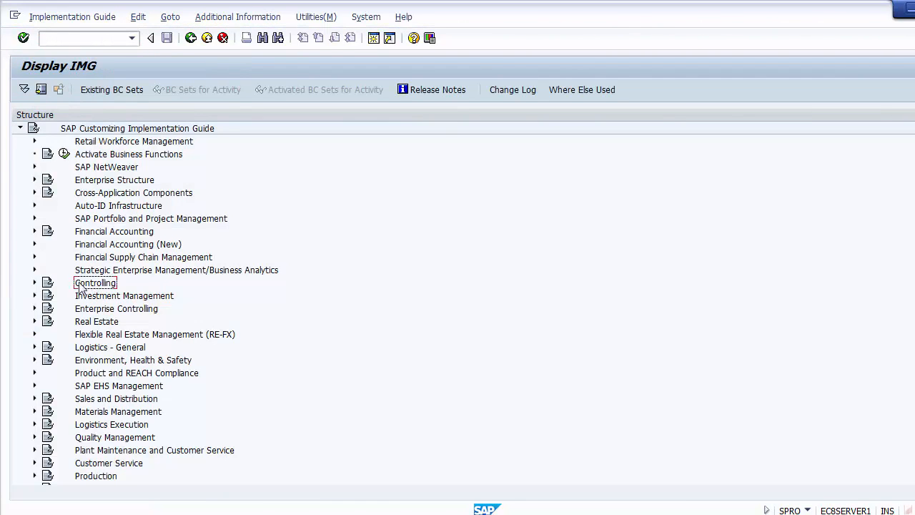
left_click(35, 283)
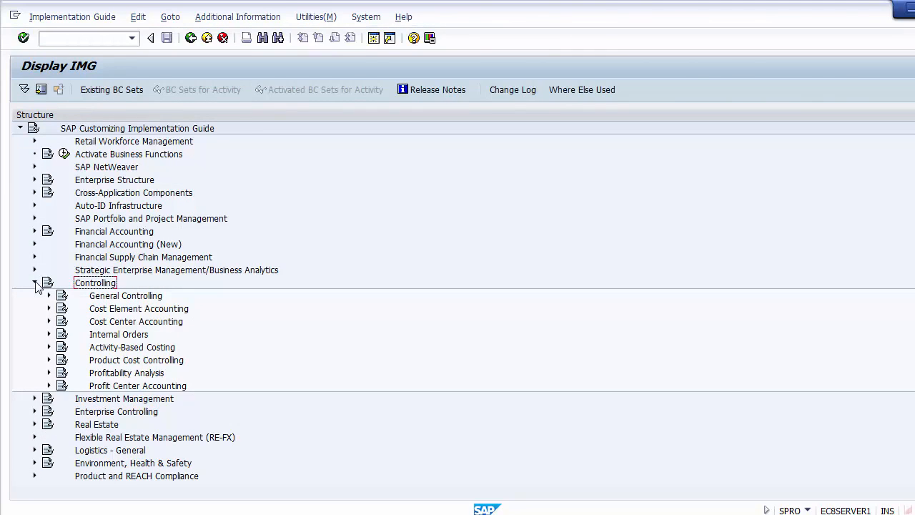
key("alt+Tab")
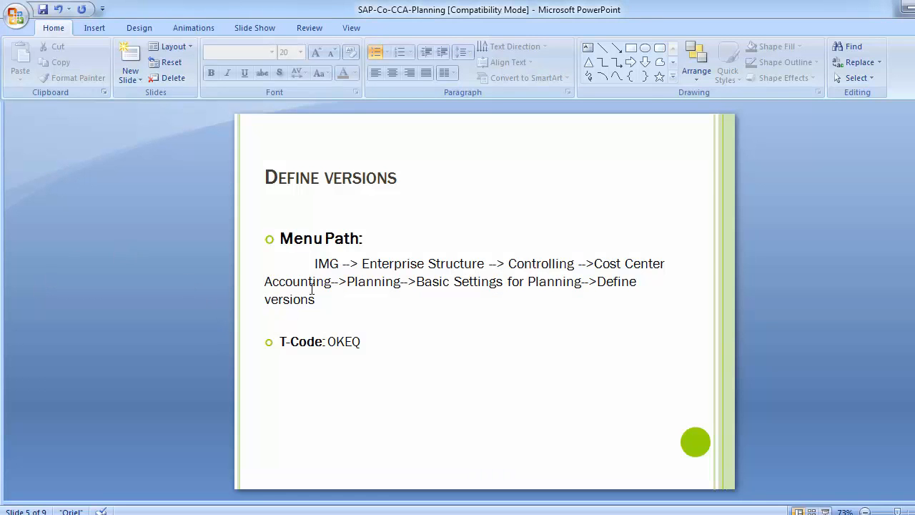
key("alt+Tab")
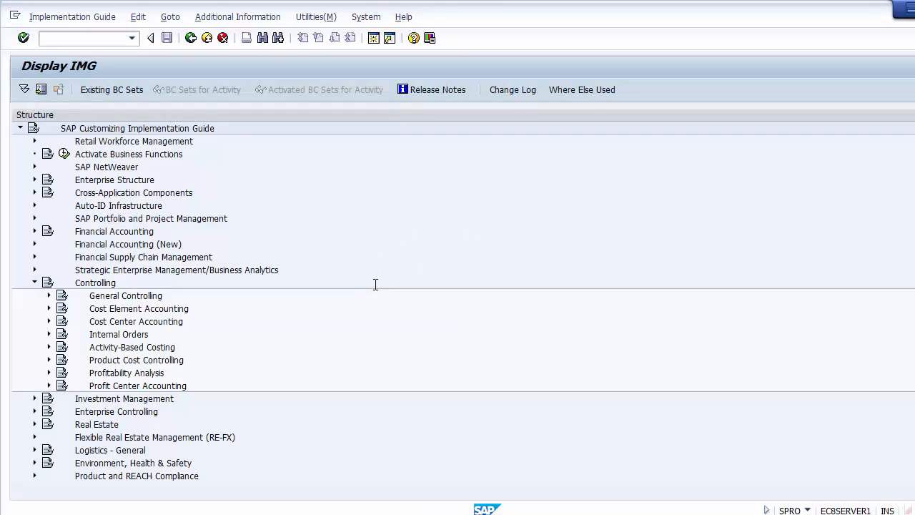
left_click(179, 322)
left_click(49, 321)
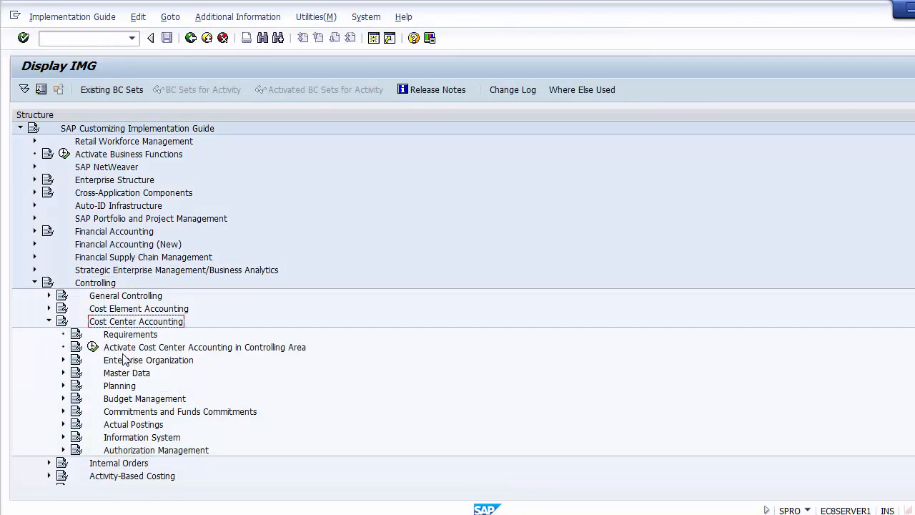
left_click(125, 388)
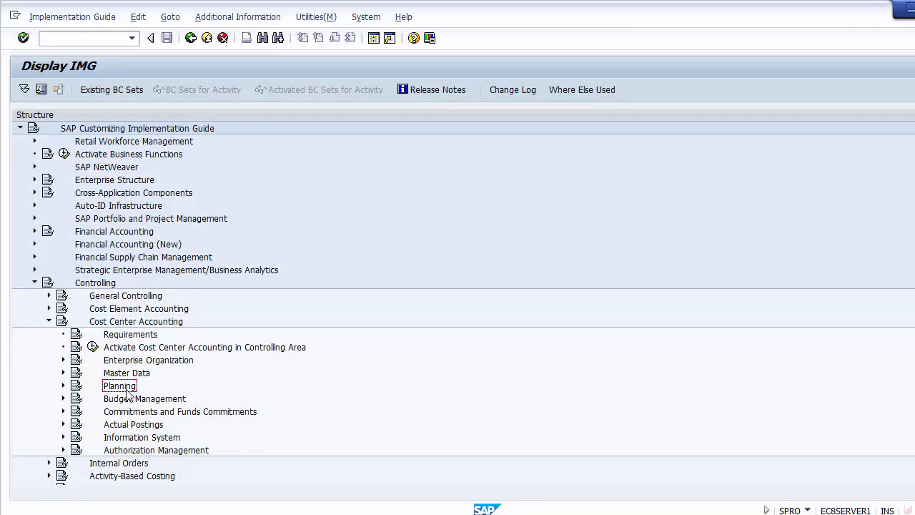
left_click(63, 386)
Check the remaining path on the slide, then execute Define versions under Basic Settings for Planning.
key("alt+Tab")
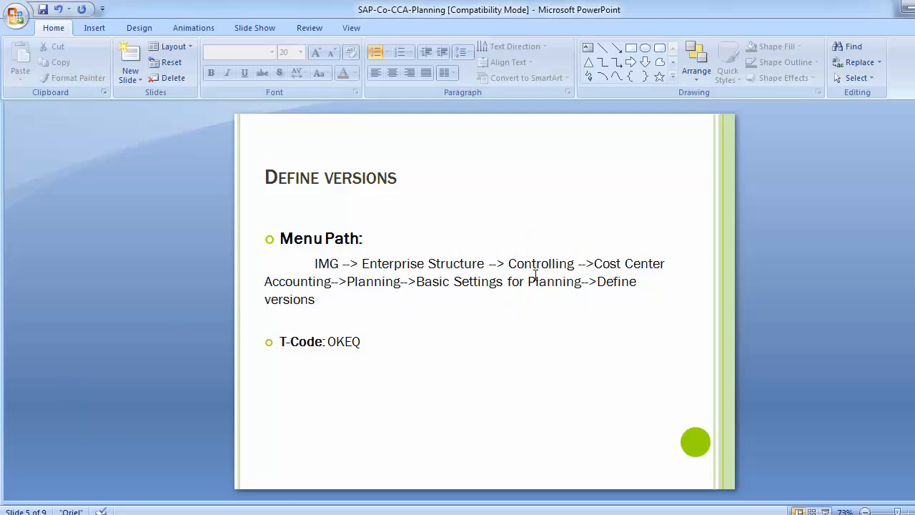
key("alt+Tab")
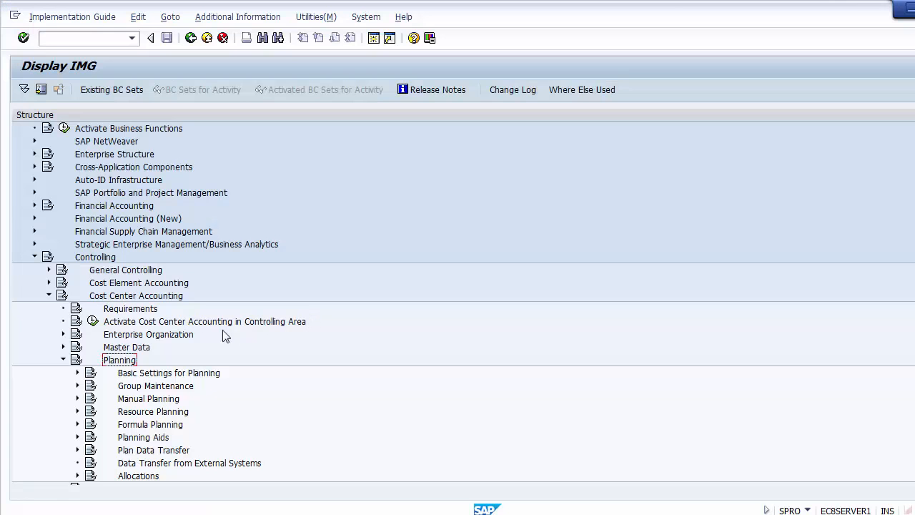
left_click(174, 374)
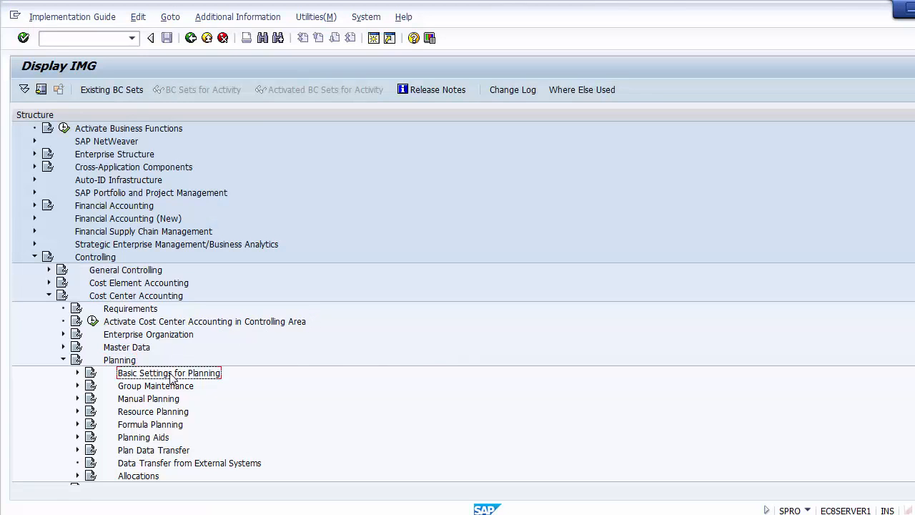
left_click(77, 372)
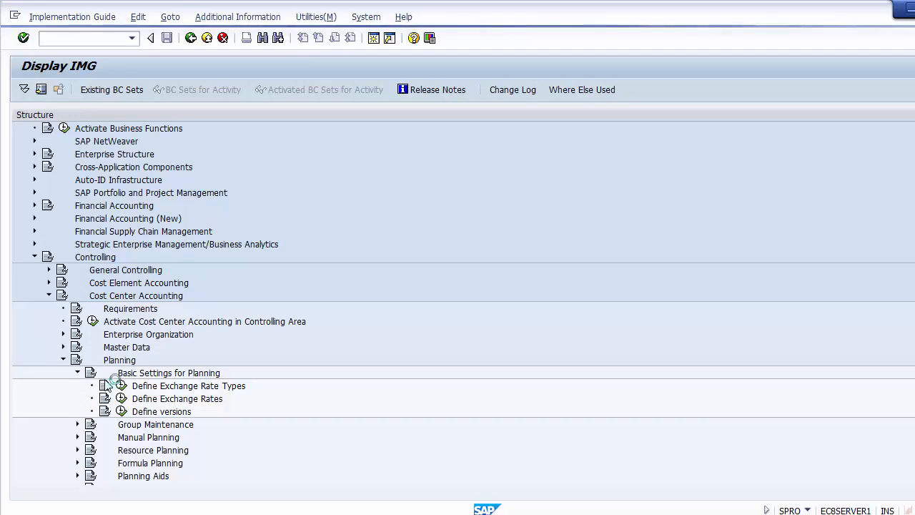
left_click(169, 413)
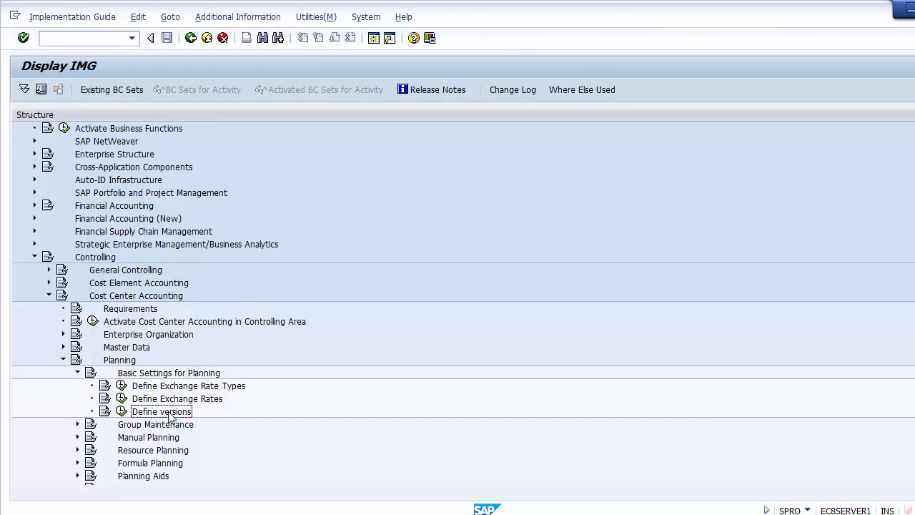
left_click(121, 413)
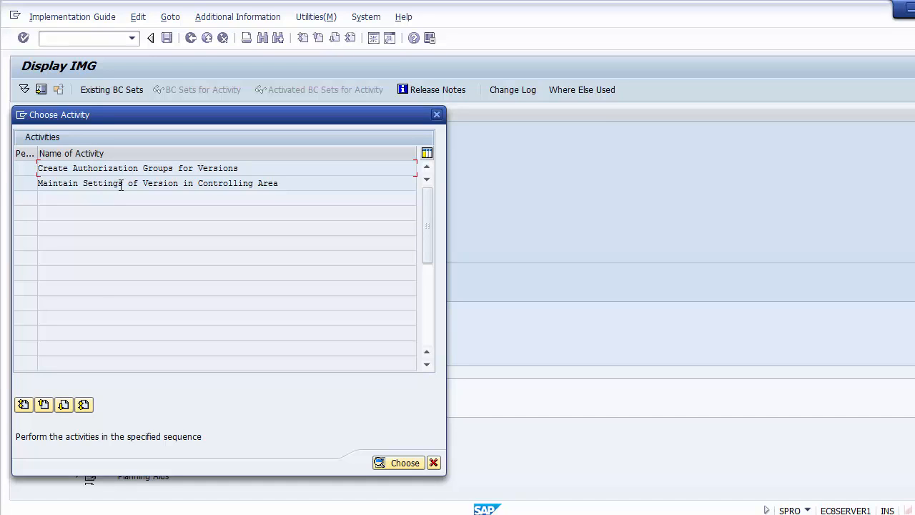
Open Maintain Settings of Version in Controlling Area for controlling area Z100 and accept the information message.
double_click(121, 184)
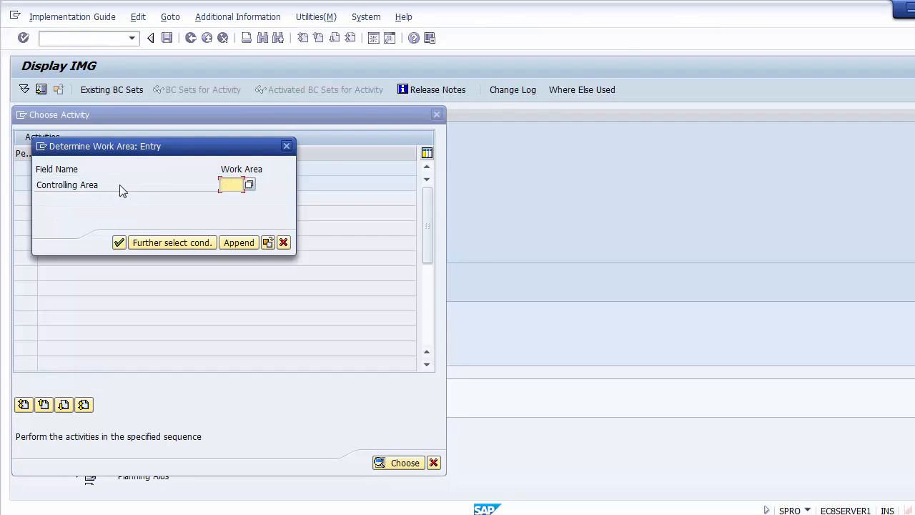
type("Z100")
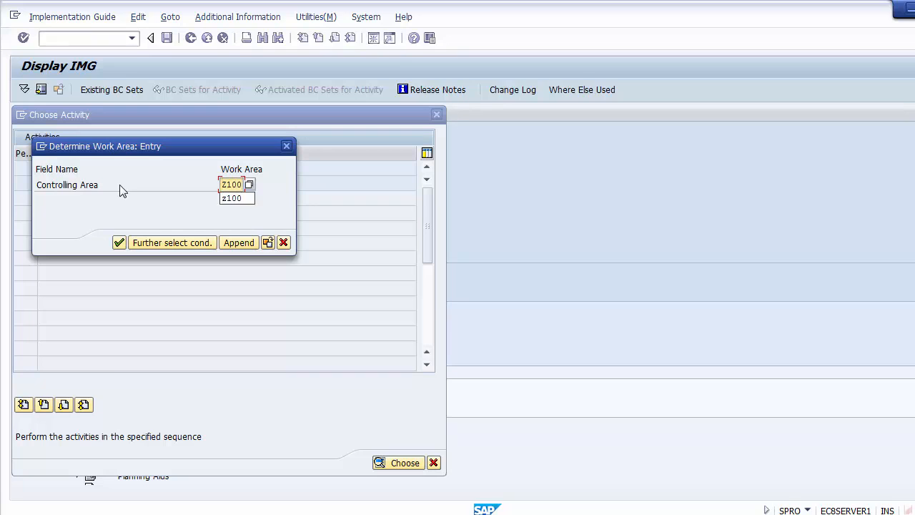
key("Return")
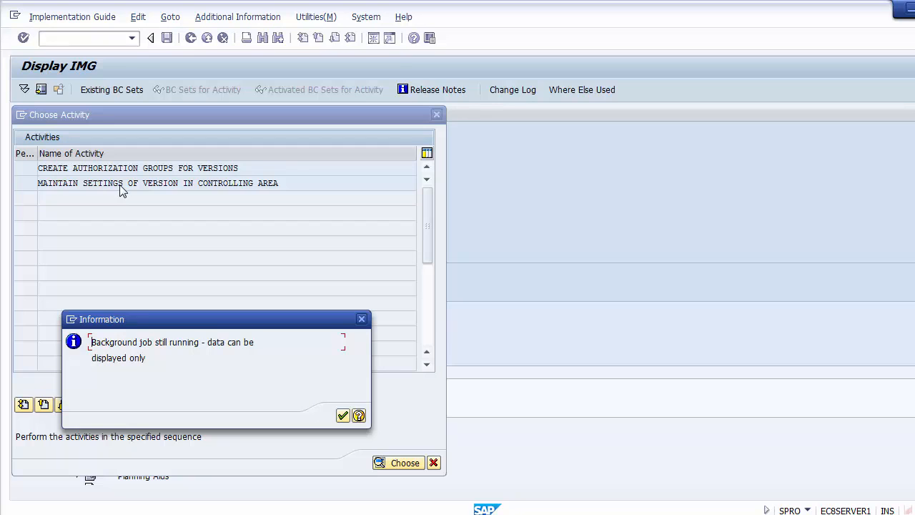
key("Return")
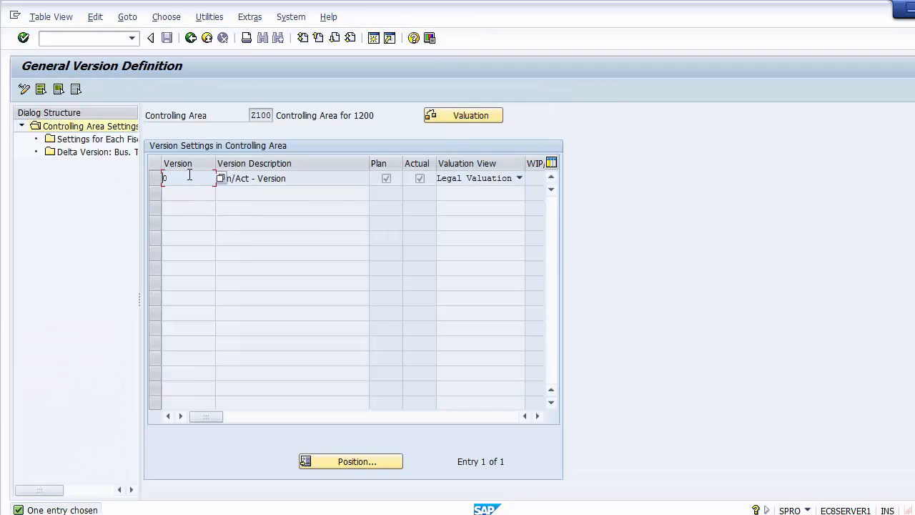
Examine the version 0 entry and its Plan indicator in the controlling area's version settings.
left_click(155, 179)
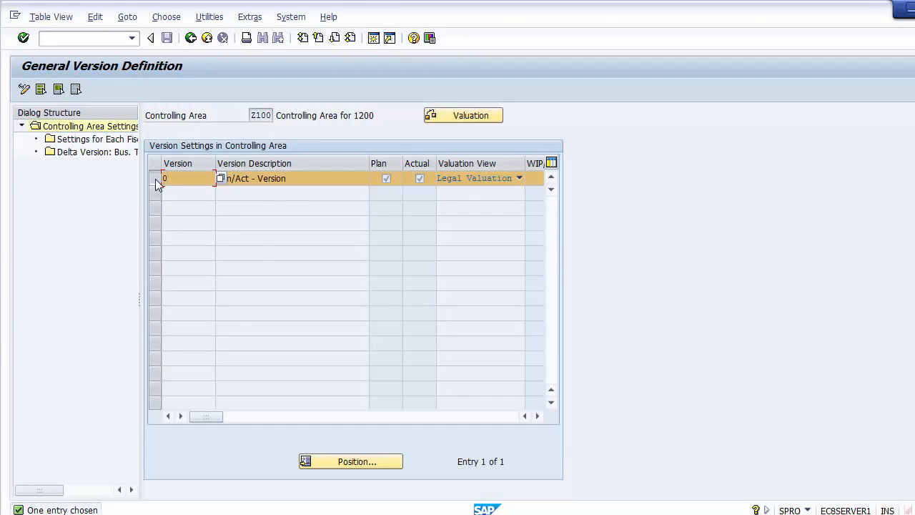
left_click(155, 178)
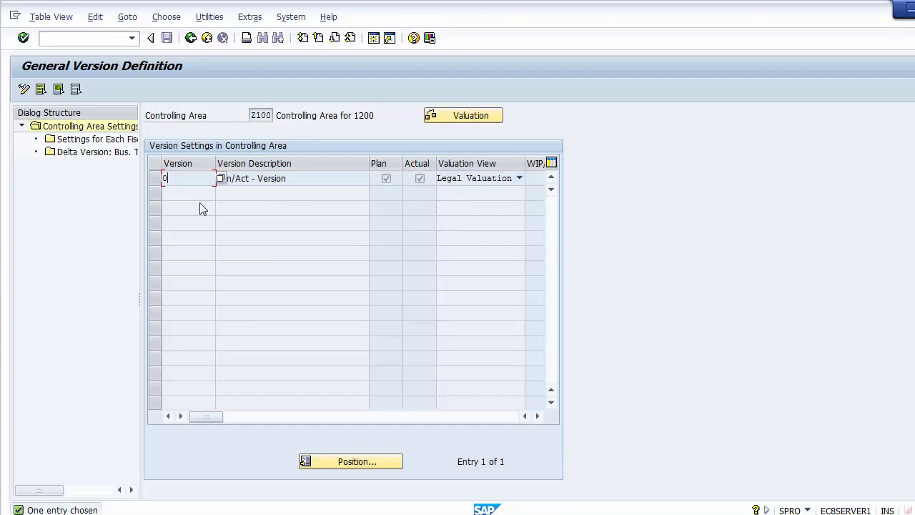
left_click(382, 183)
double_click(180, 180)
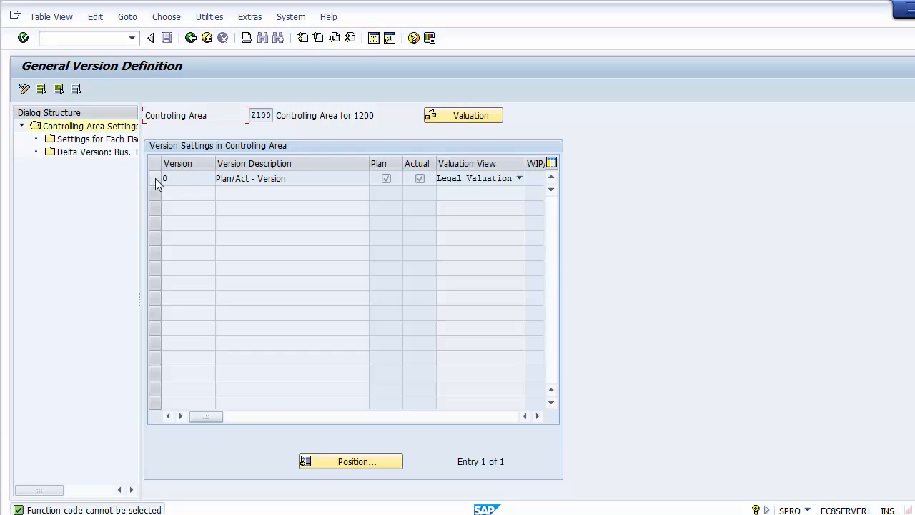
Open the Settings for Each Fiscal Year of version 0 and examine the 2014 and 2015 entries.
left_click(155, 179)
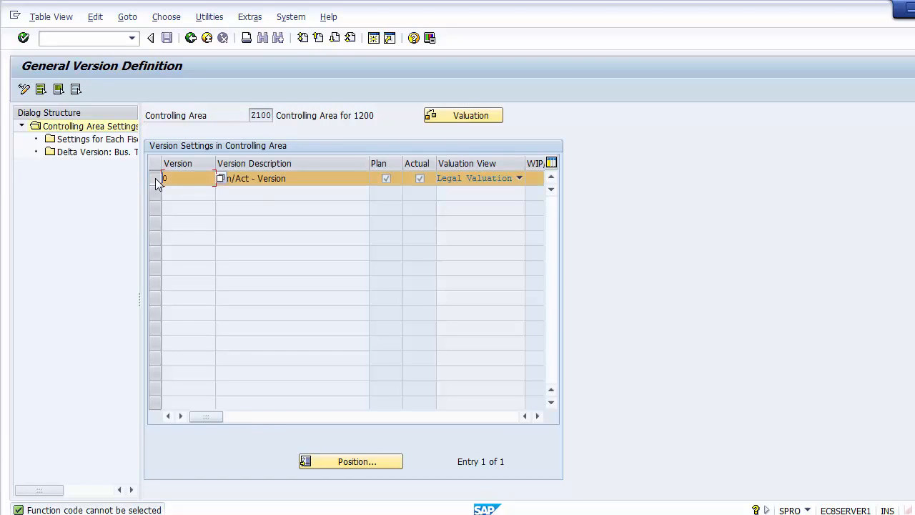
double_click(96, 142)
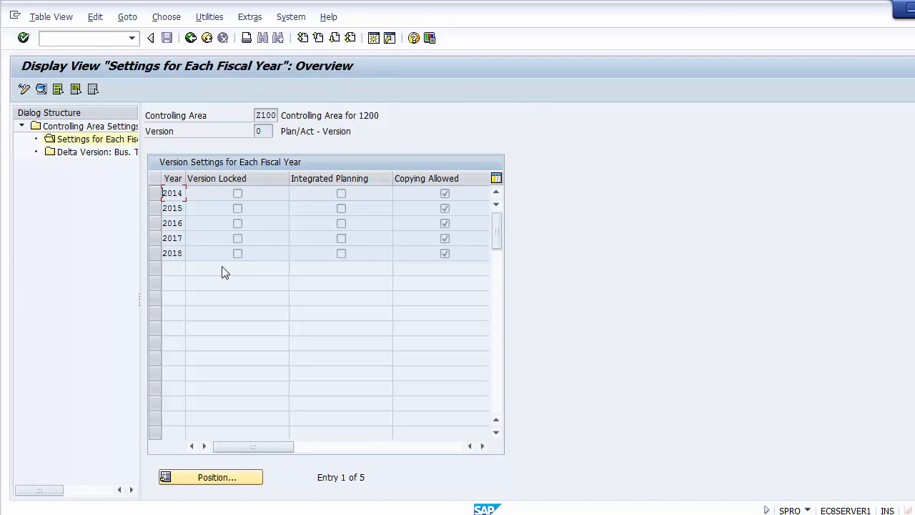
left_click_drag(154, 193, 159, 207)
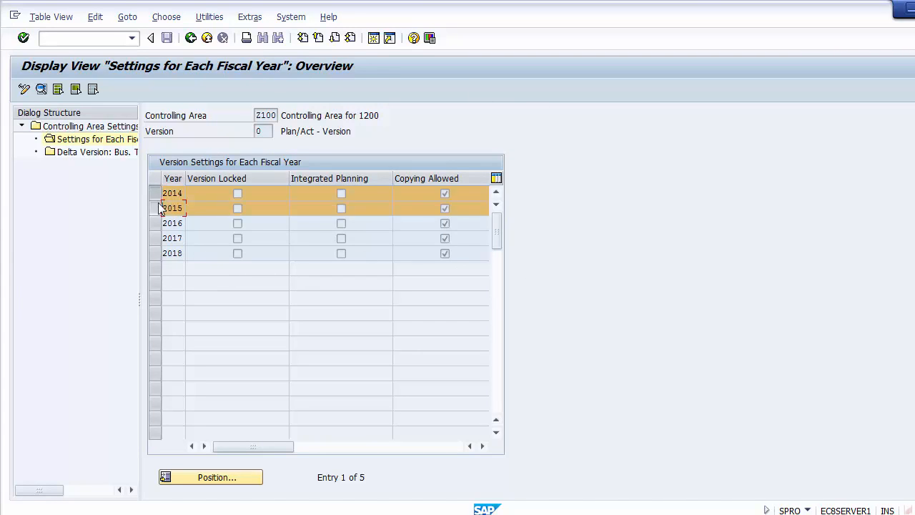
left_click(159, 208)
left_click(158, 207)
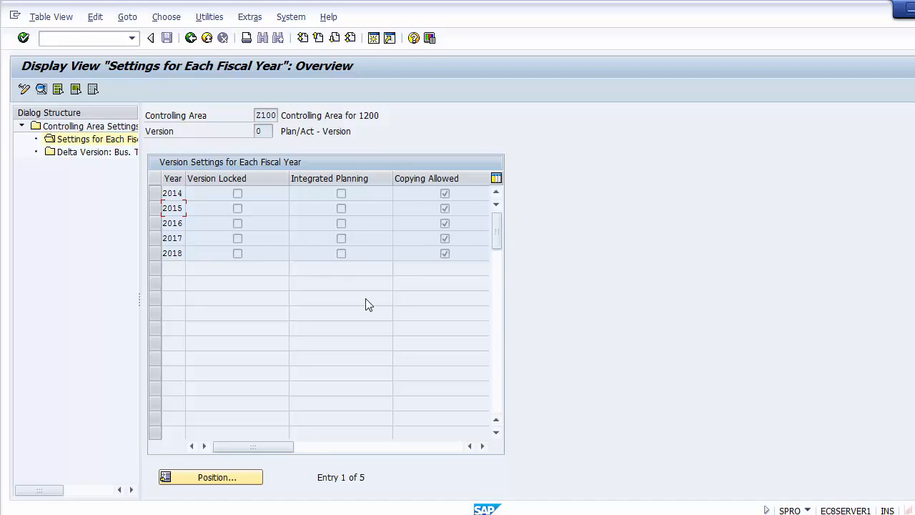
Return to the general version definition to review version 0's Plan indicator, then exit to the IMG structure.
left_click(190, 37)
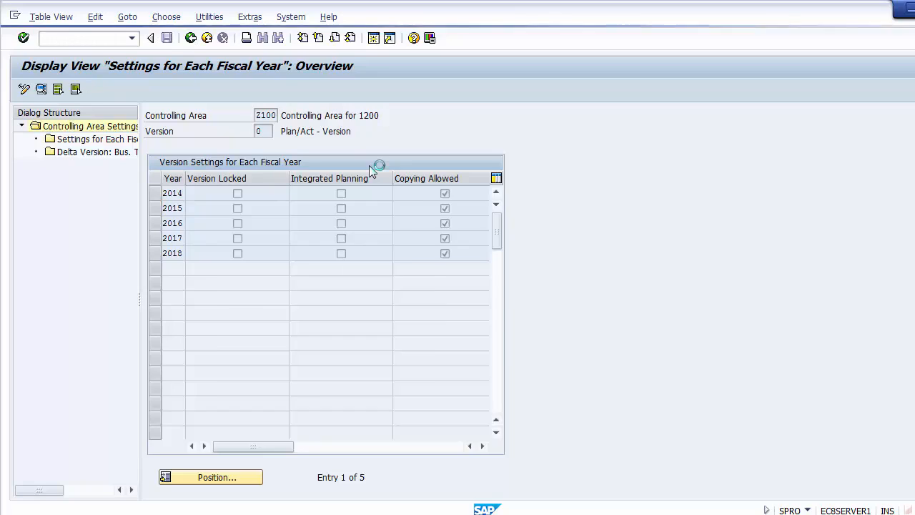
left_click(386, 179)
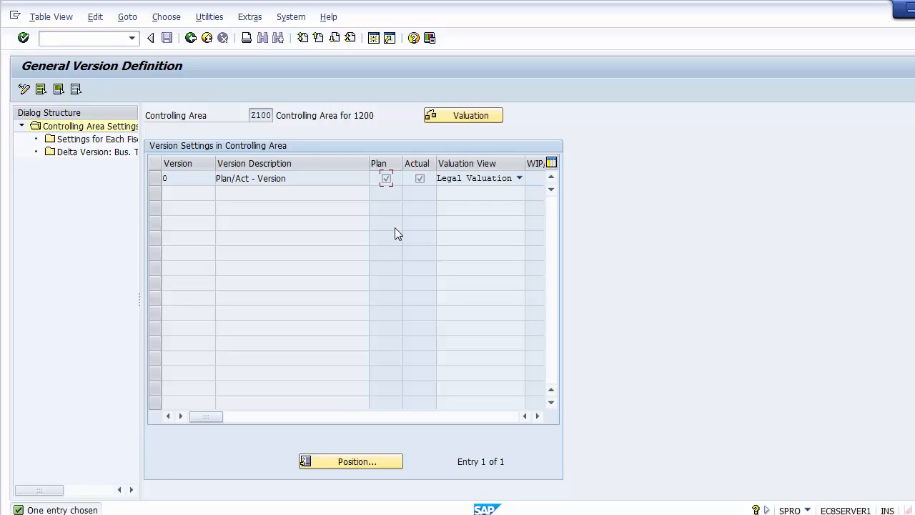
left_click(190, 39)
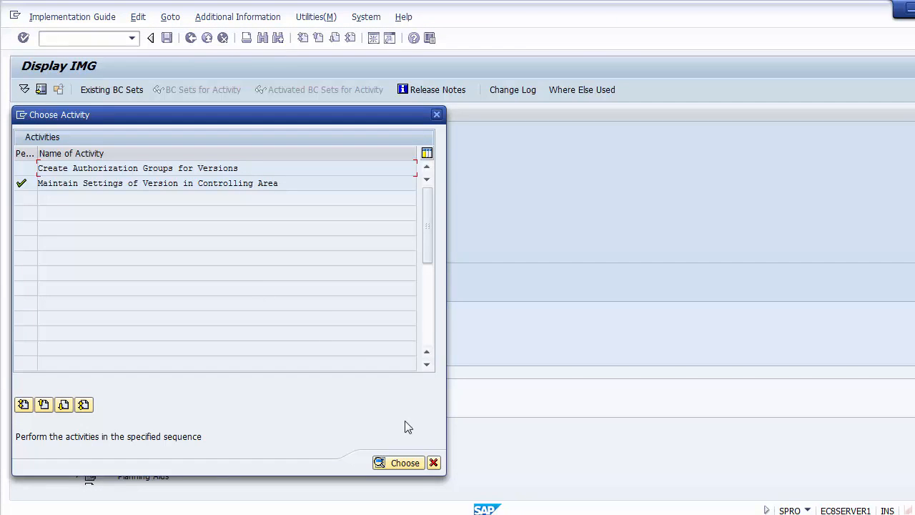
left_click(434, 463)
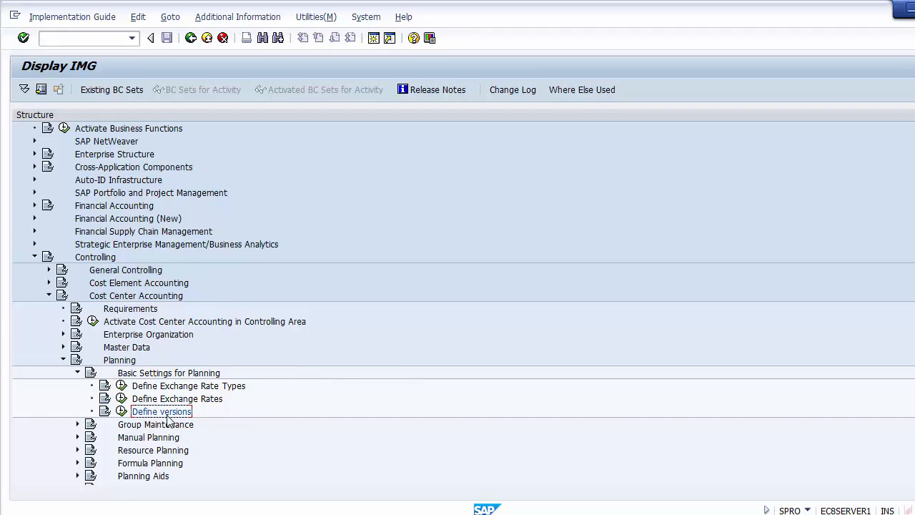
Switch to the PowerPoint presentation, show the Define Planning Layout slide and return to the SAP IMG.
key("alt+Tab")
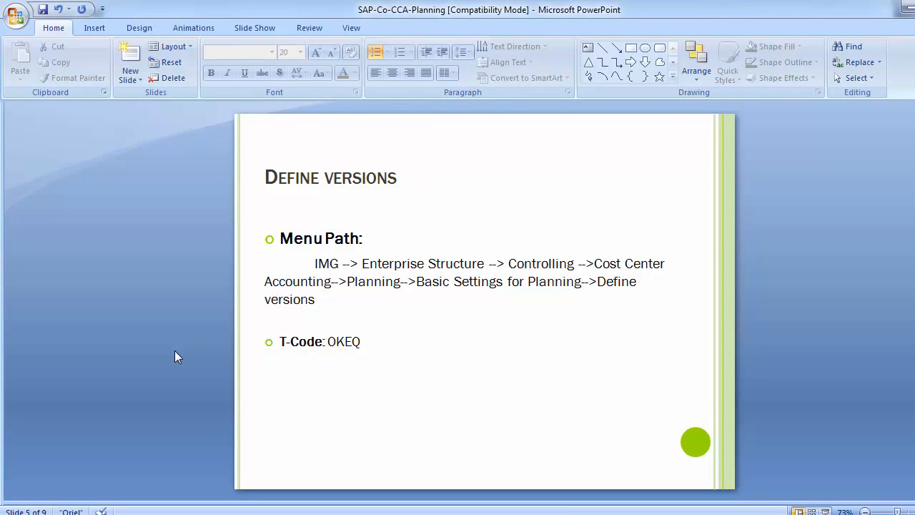
key("Page_Down")
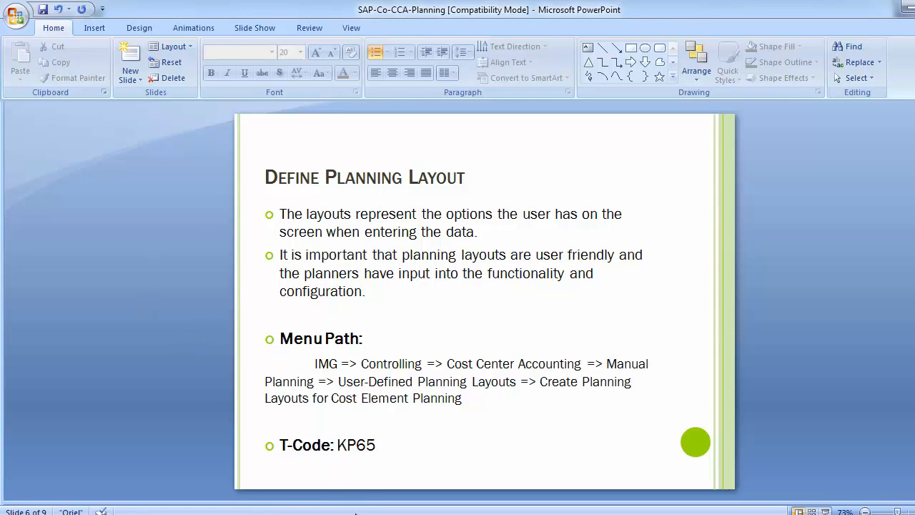
mouse_move(366, 511)
left_click(450, 450)
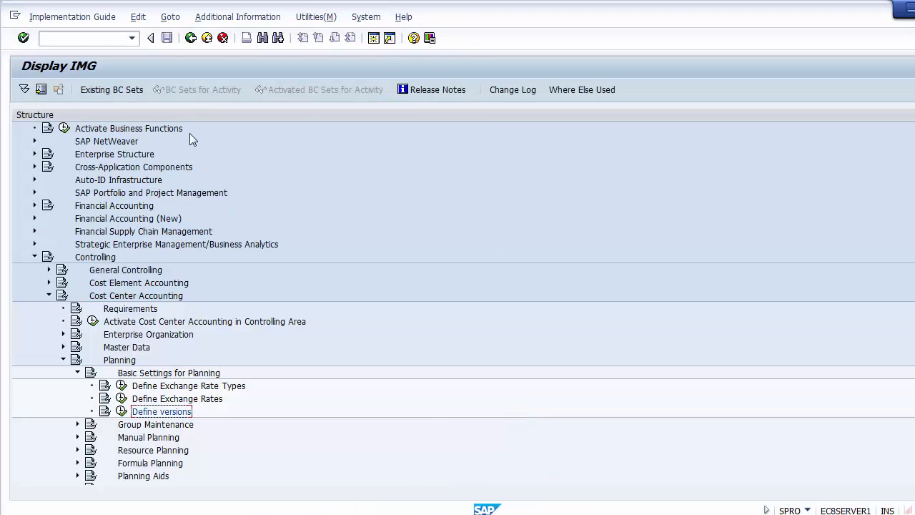
Collapse the Planning node under Cost Center Accounting, check the planning layout menu path in the PowerPoint presentation, and return to the SAP IMG.
left_click(63, 360)
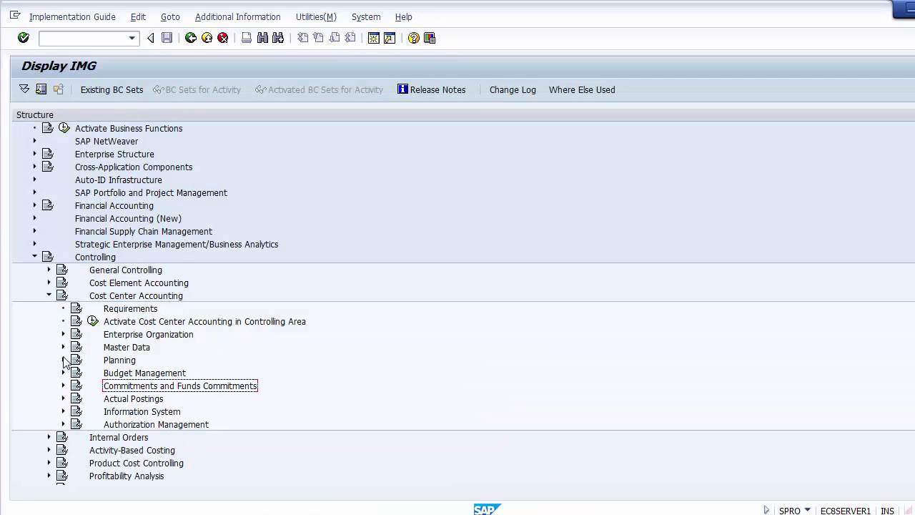
left_click(141, 298)
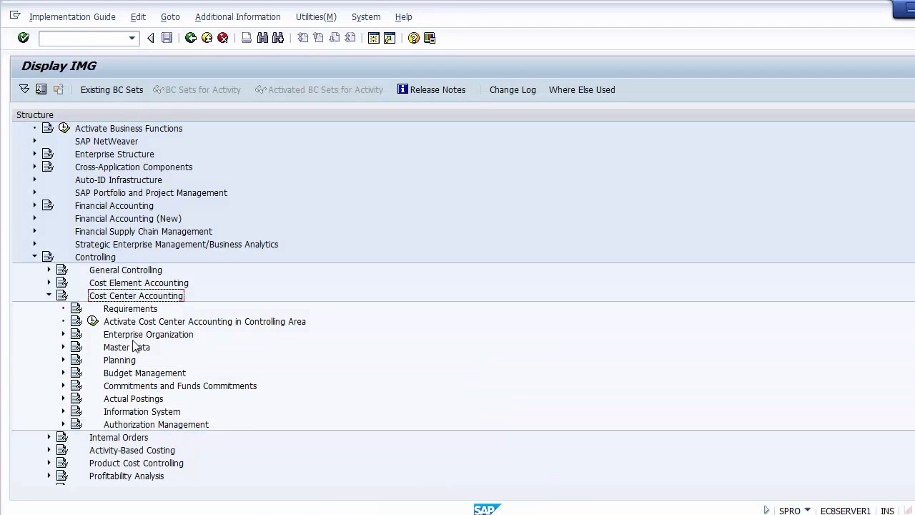
left_click(123, 363)
key("alt+Tab")
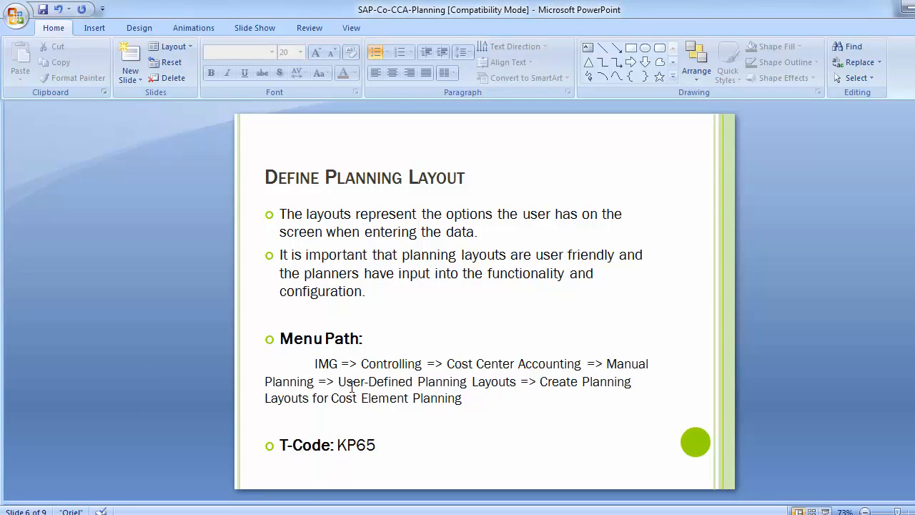
key("alt+Tab")
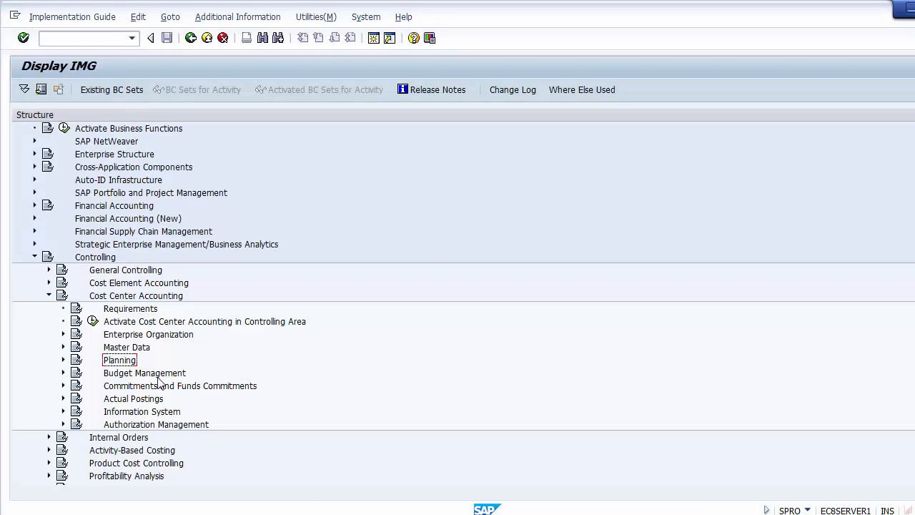
Expand Planning, collapse Basic Settings for Planning, and expand Manual Planning to locate User-Defined Planning Layouts.
left_click(63, 360)
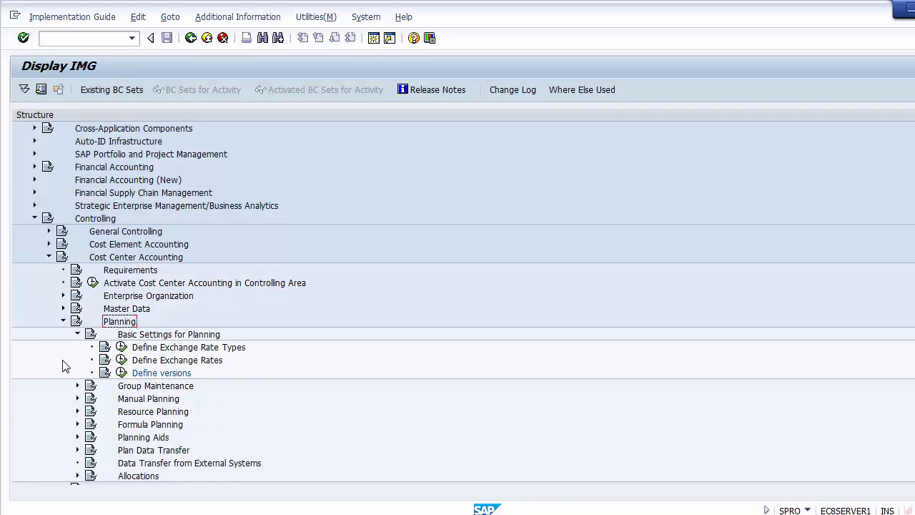
left_click(78, 334)
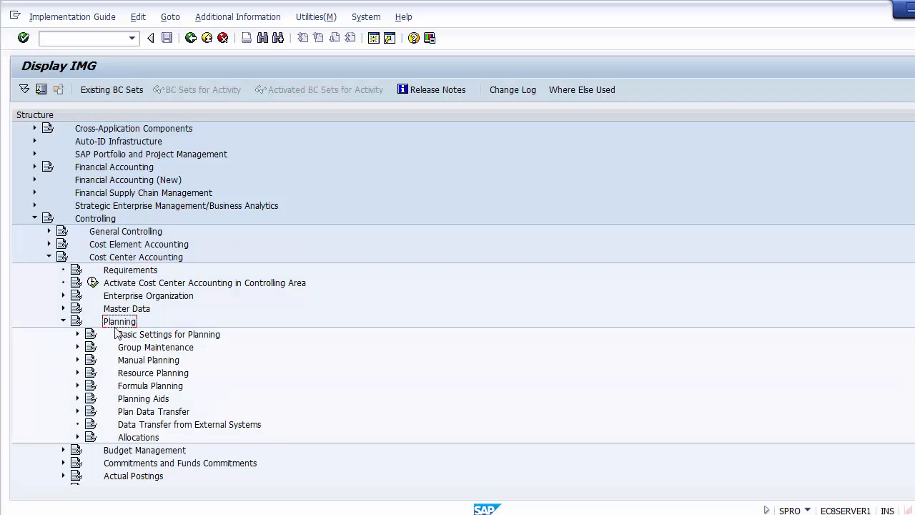
left_click(147, 361)
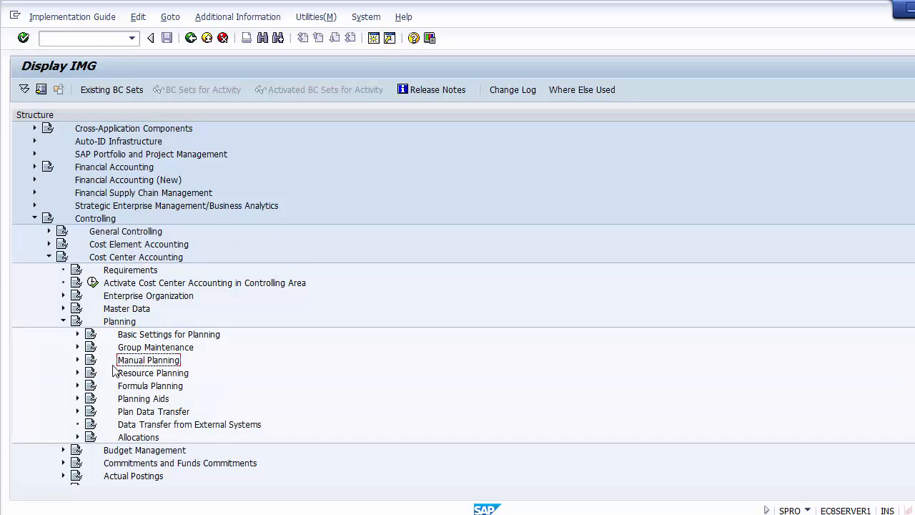
left_click(78, 359)
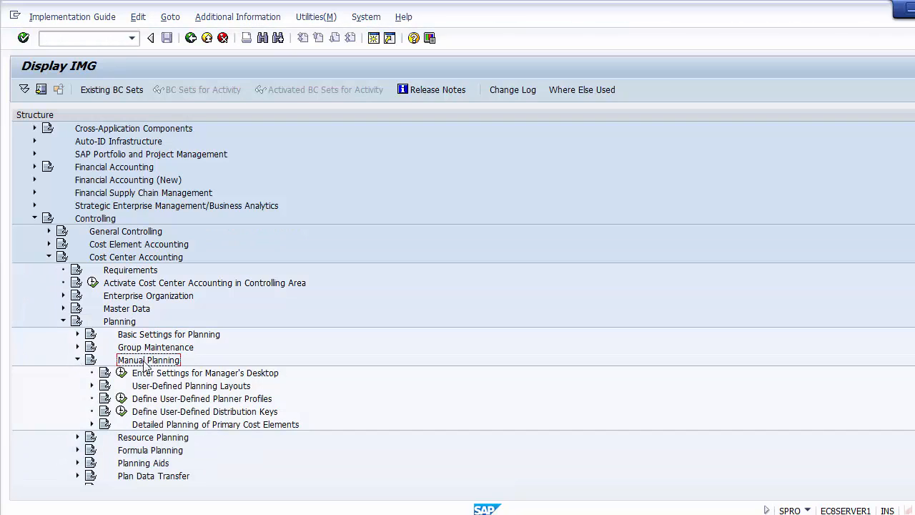
left_click(170, 388)
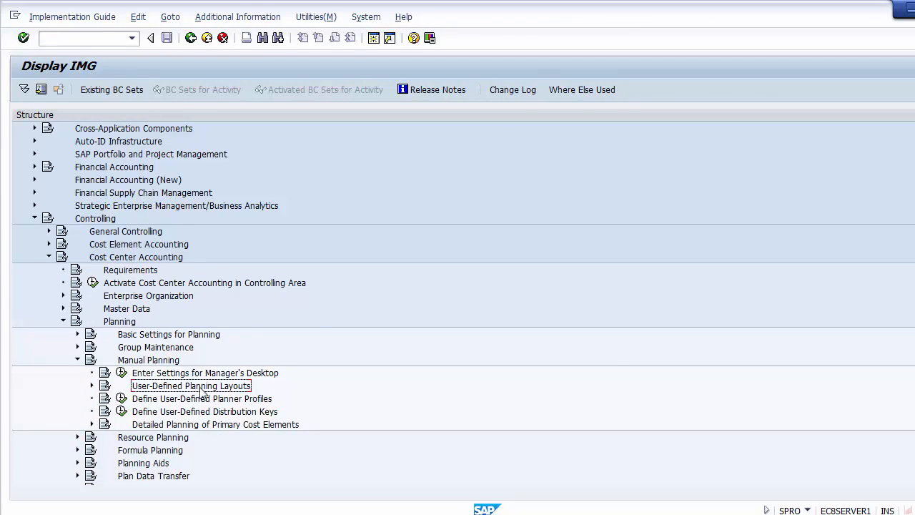
Recheck the menu path on the PowerPoint slide, return to the SAP IMG, and expand User-Defined Planning Layouts.
key("alt+Tab")
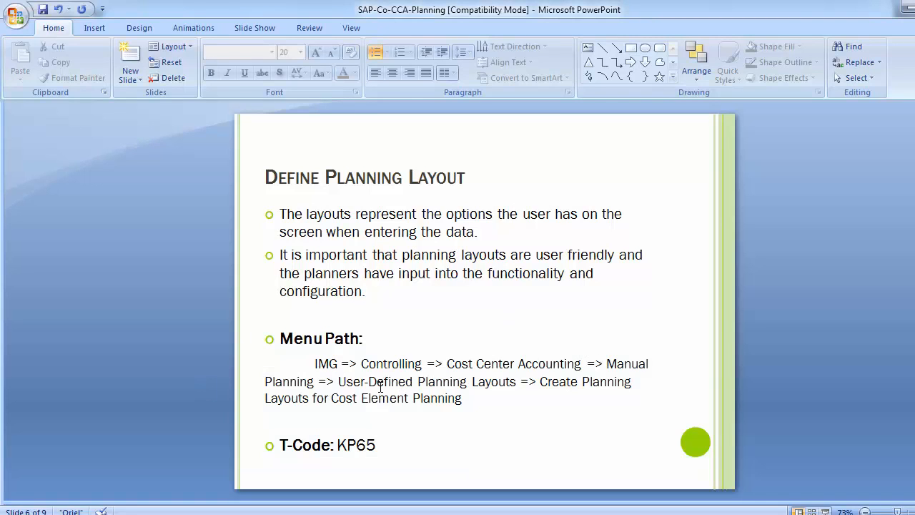
left_click(607, 365)
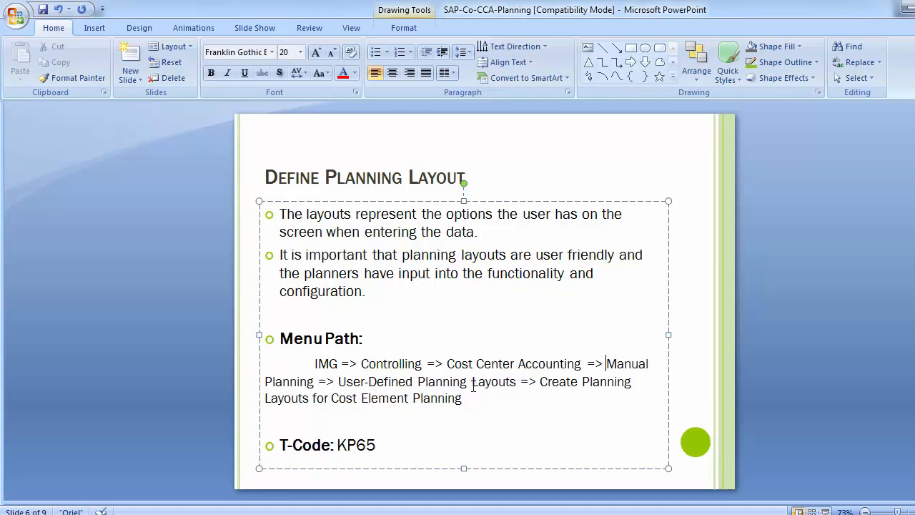
key("alt+Tab")
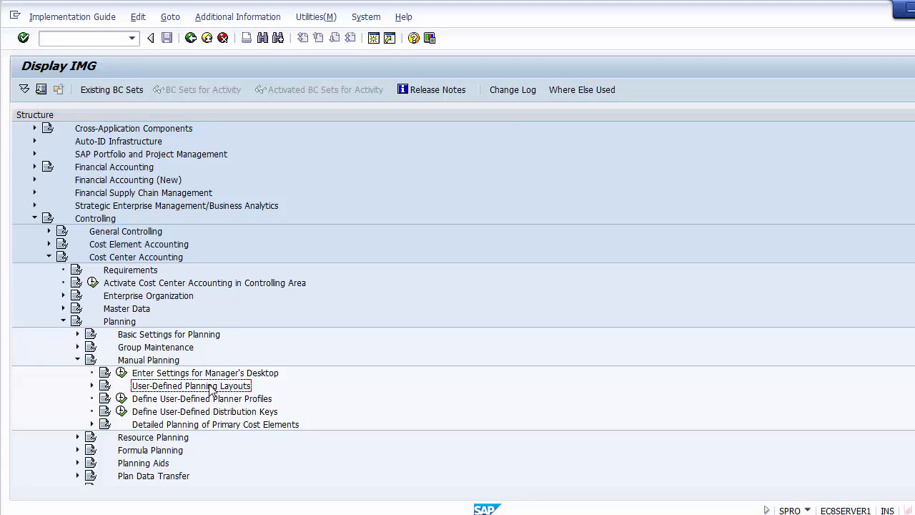
left_click(92, 386)
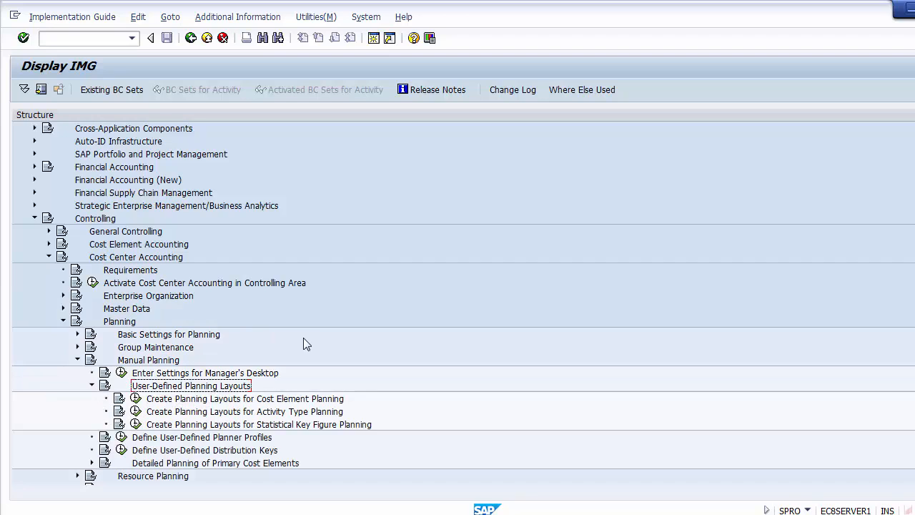
Examine the planning layout activities for cost element, activity type and statistical key figure planning.
left_click(301, 401)
left_click(298, 412)
left_click(298, 424)
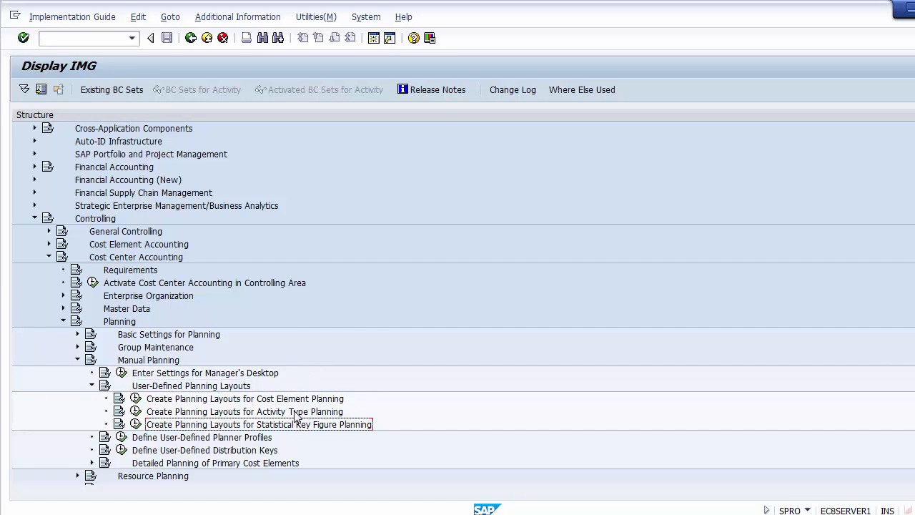
left_click(294, 400)
left_click(297, 412)
left_click(296, 424)
left_click(290, 403)
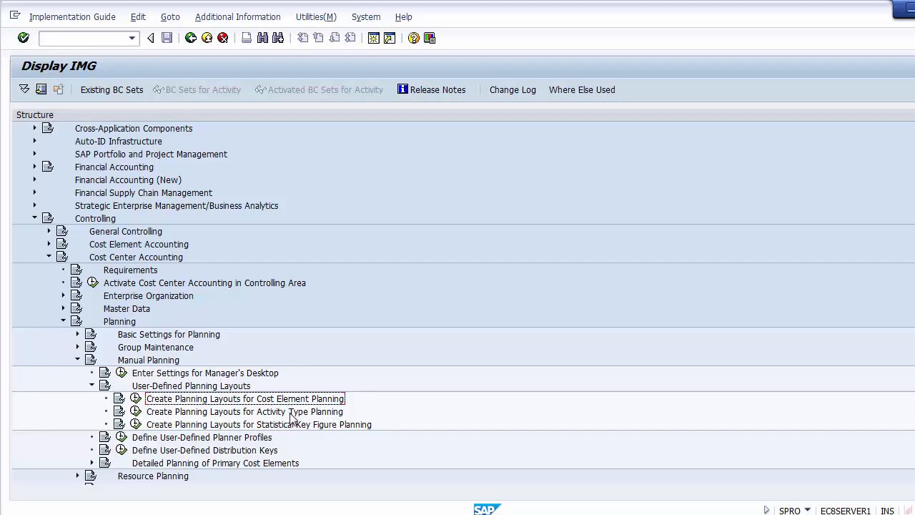
left_click(290, 413)
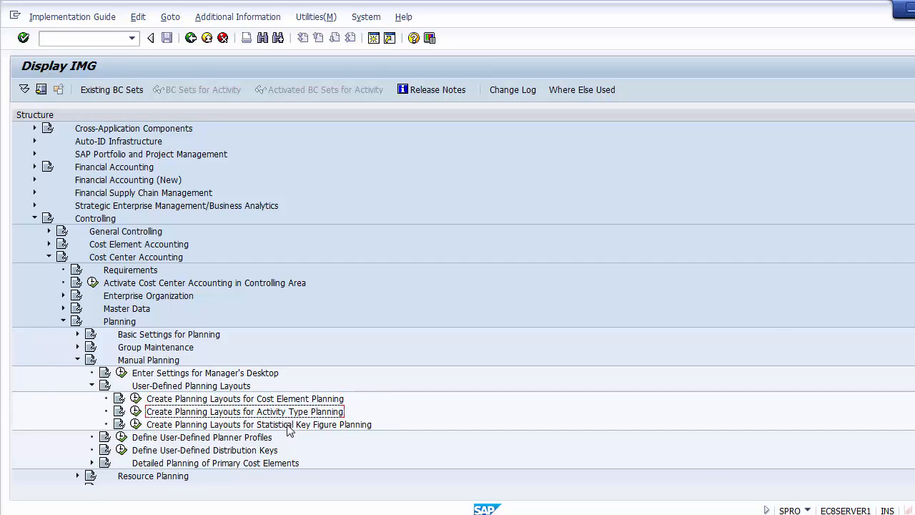
left_click(286, 424)
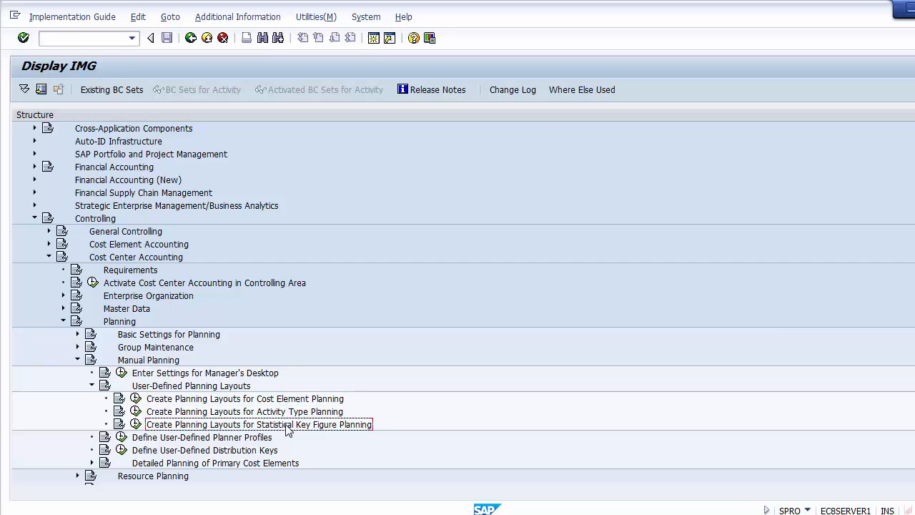
left_click(255, 403)
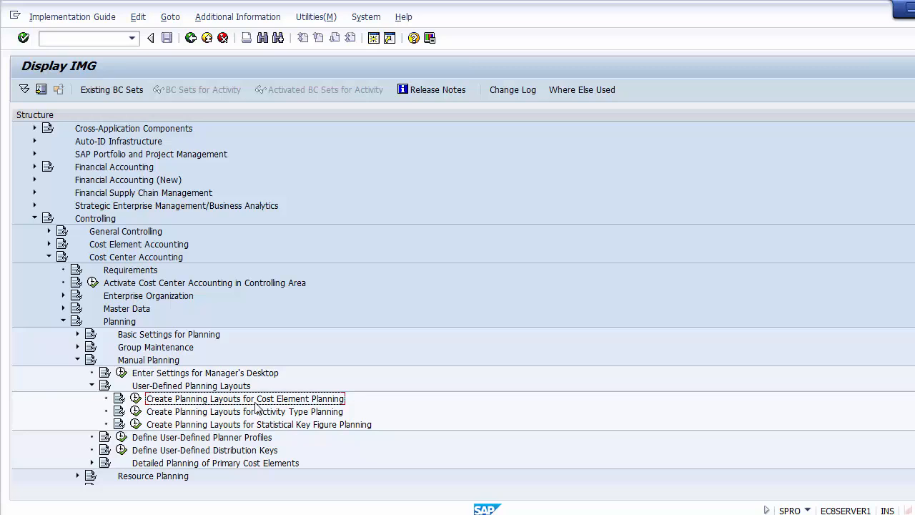
Execute Create Planning Layouts for Cost Element Planning, view the create activity's initial screen, and exit to the activity selection.
left_click(136, 399)
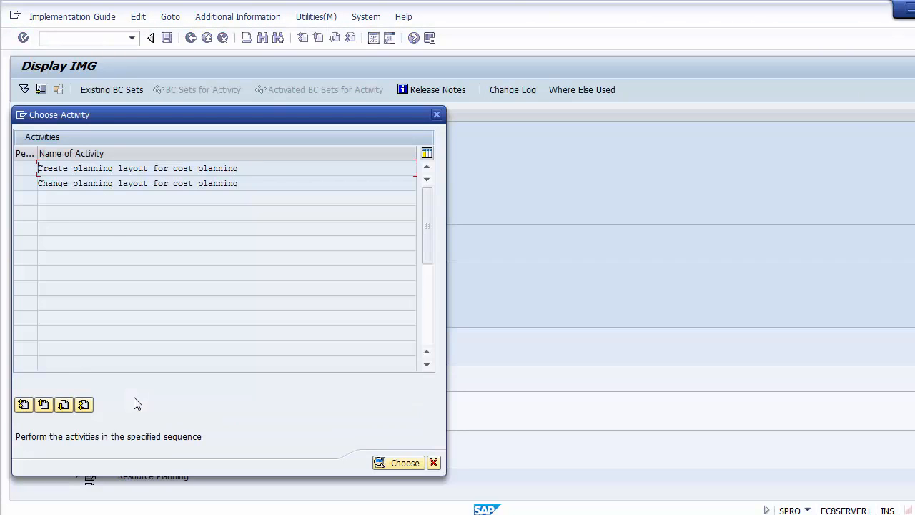
double_click(134, 169)
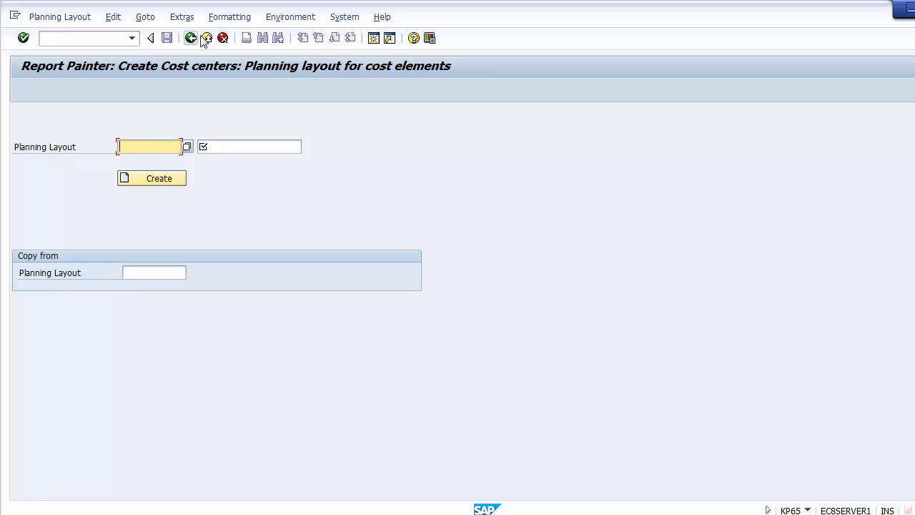
left_click(222, 38)
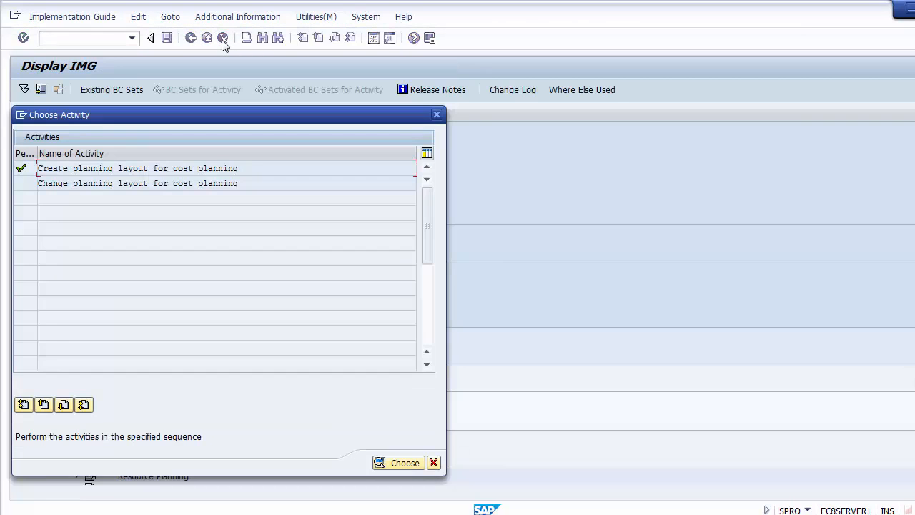
Open the Change planning layout for cost planning activity and examine the existing layouts, including 1-101, 1-102, 1-102P and 1-156.
left_click(106, 184)
double_click(99, 188)
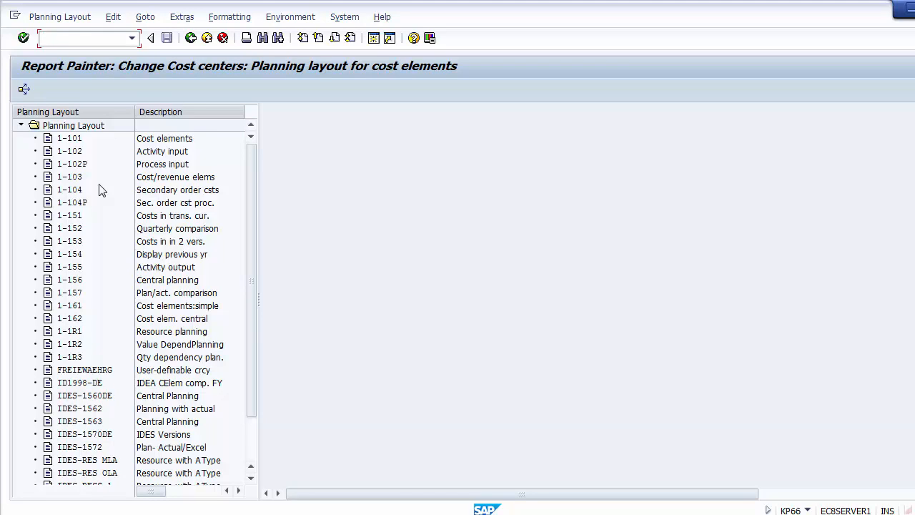
scroll(252, 316, "down", 2)
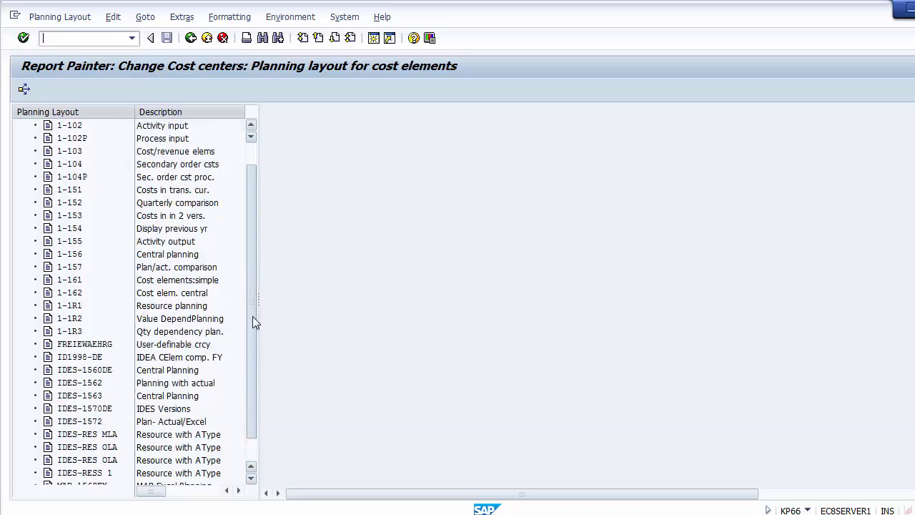
left_click_drag(251, 419, 255, 237)
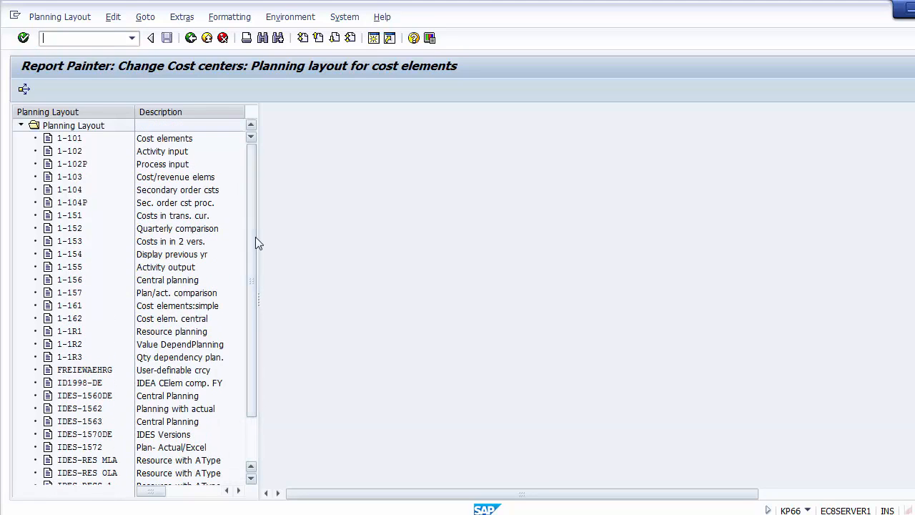
left_click(173, 141)
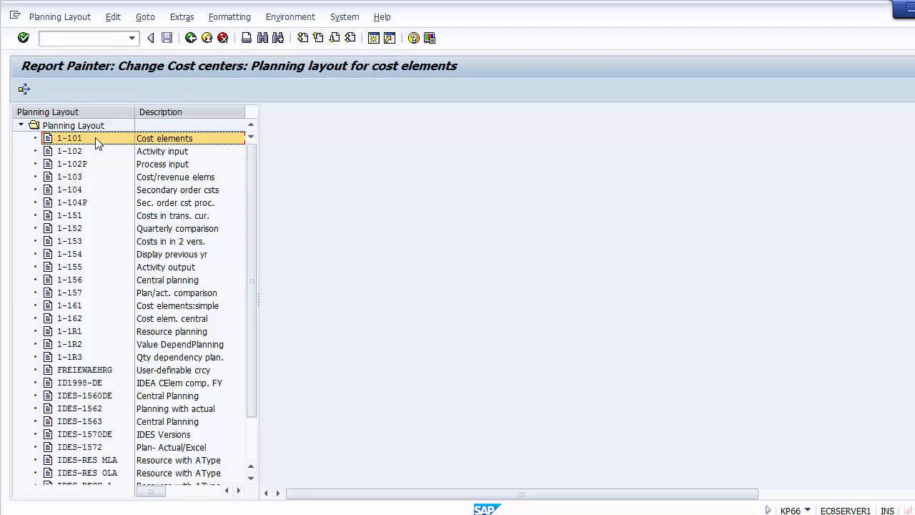
left_click(166, 151)
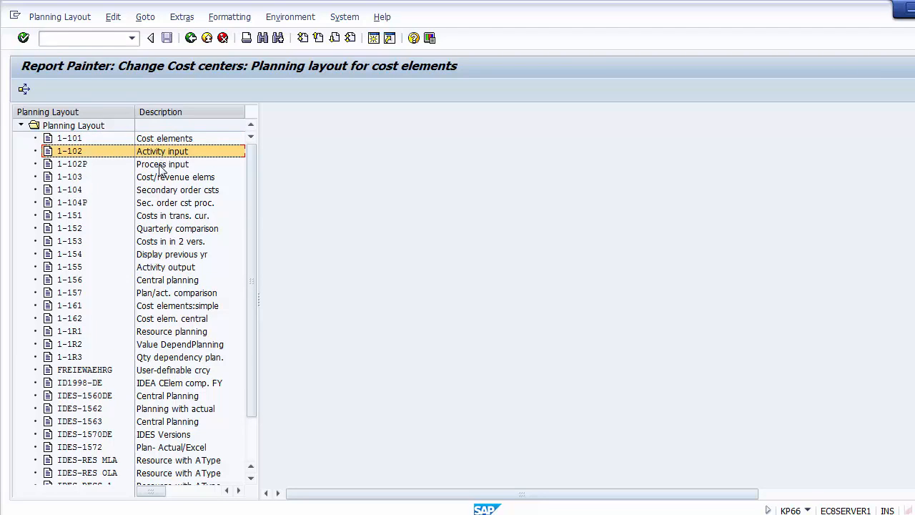
left_click(160, 166)
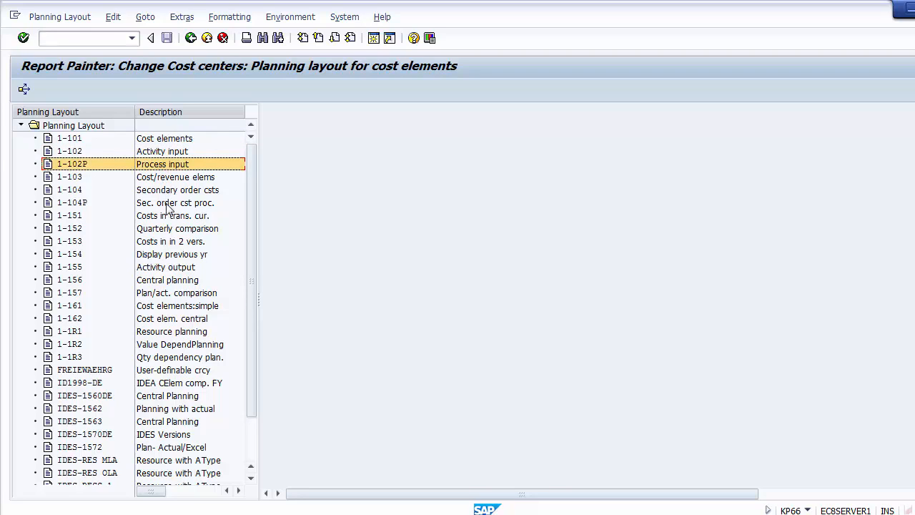
left_click(168, 281)
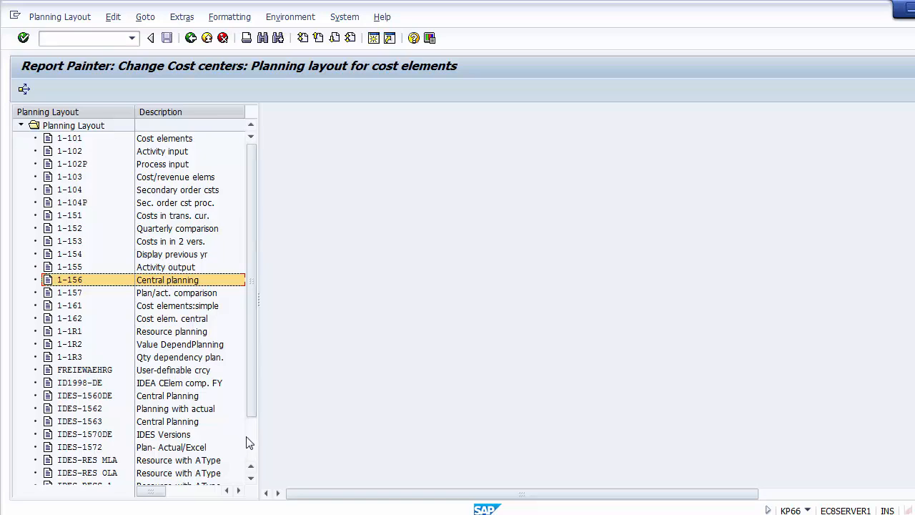
scroll(251, 450, "down", 2)
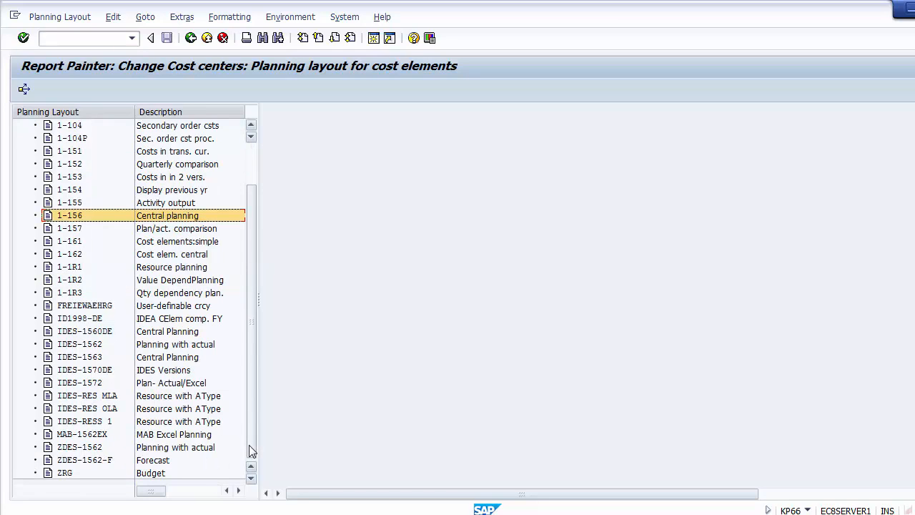
scroll(249, 436, "up", 2)
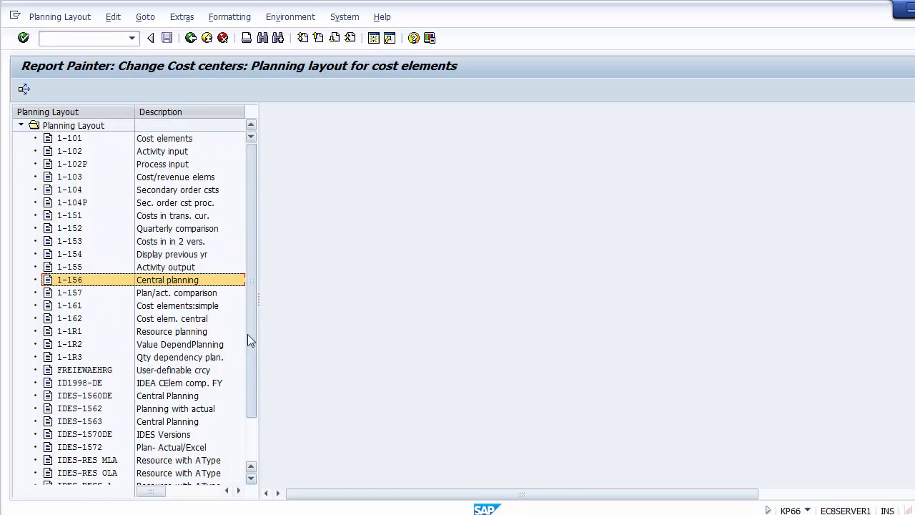
Try to open planning layout 1-101 for changing, then go back to the activity selection.
left_click(70, 141)
left_click(27, 17)
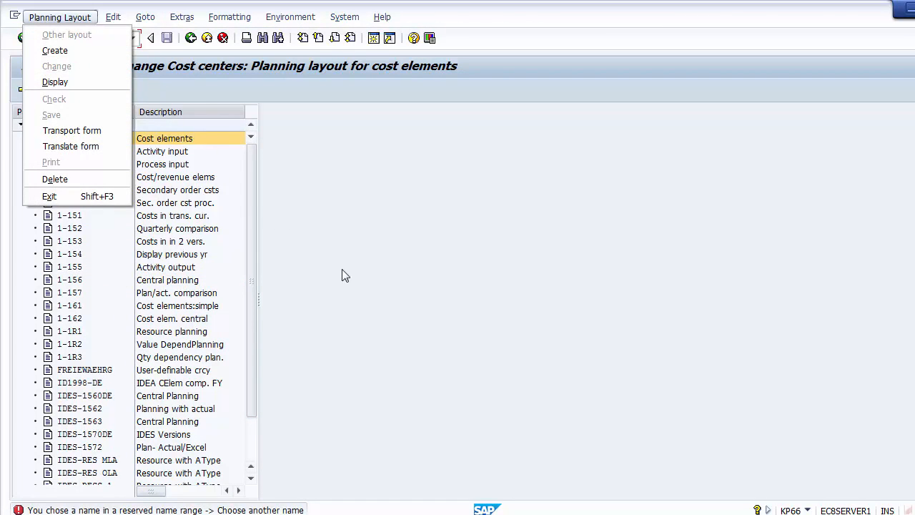
key("Escape")
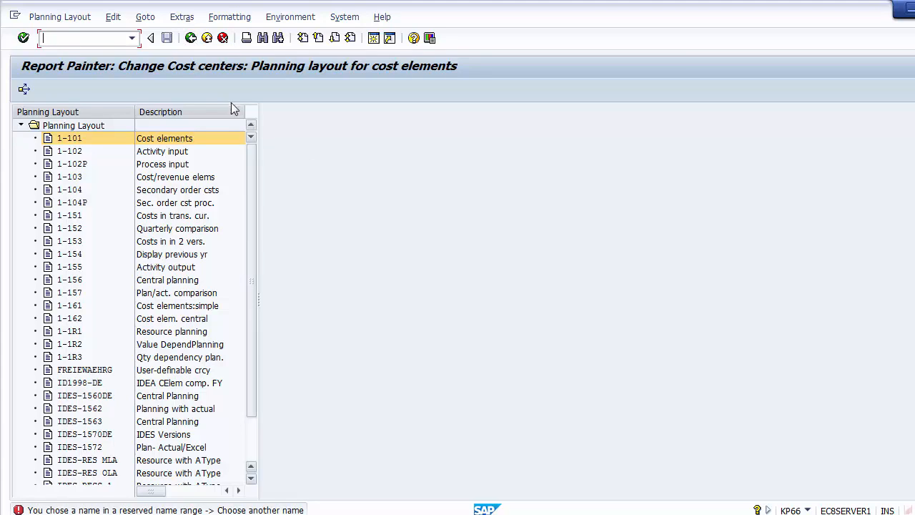
left_click(190, 37)
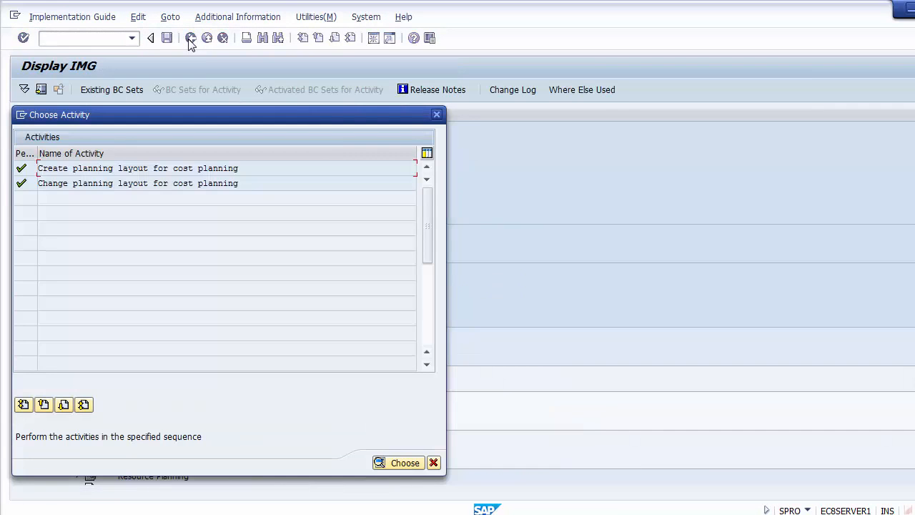
Start the activity for creating a cost planning layout and set the layout ID to Z-101.
double_click(201, 168)
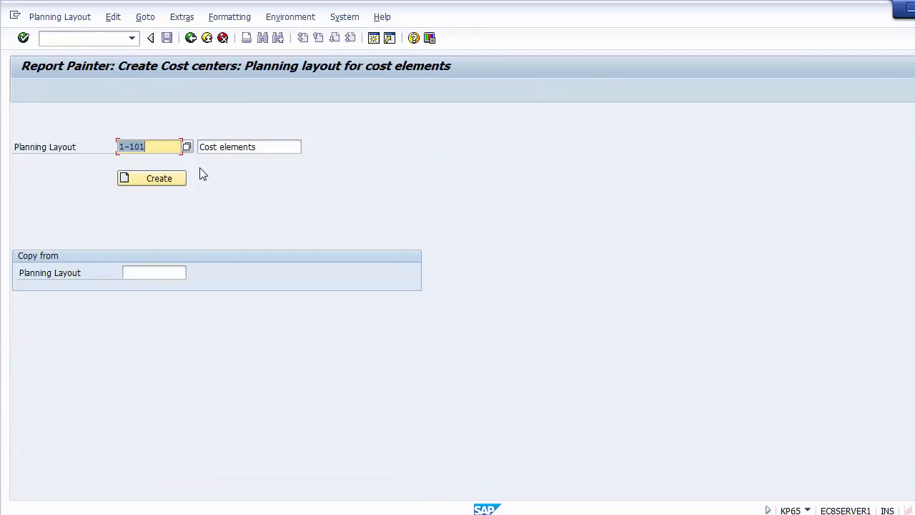
left_click(168, 147)
type("Z")
key("Delete")
Change the layout description to "Cost elemnt Planning" and create the layout.
left_click(260, 148)
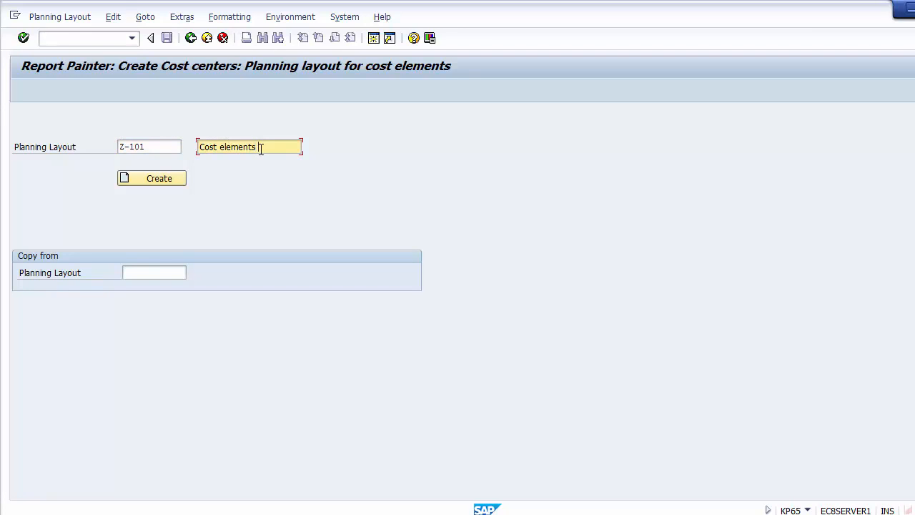
type("Plann")
left_click(255, 147)
key("BackSpace")
left_click(243, 148)
key("BackSpace")
left_click(289, 148)
type("ng")
left_click_drag(153, 147, 114, 147)
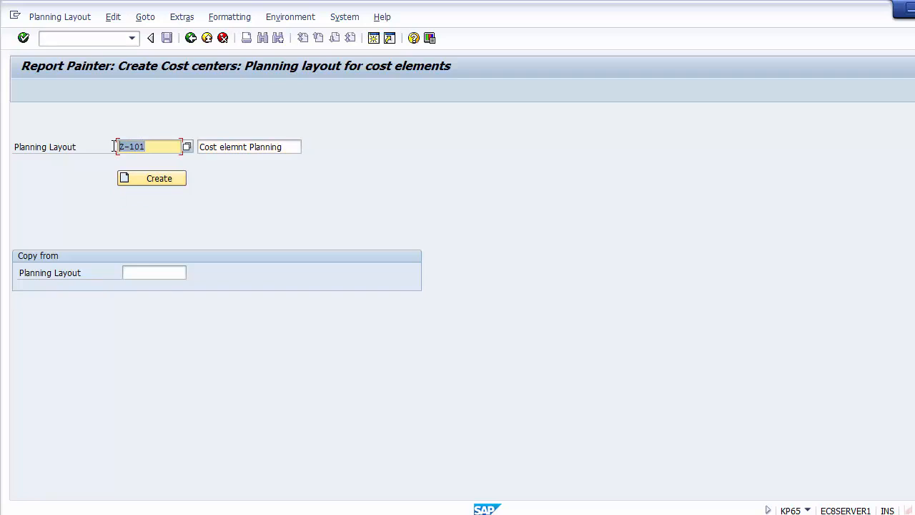
left_click_drag(296, 147, 188, 151)
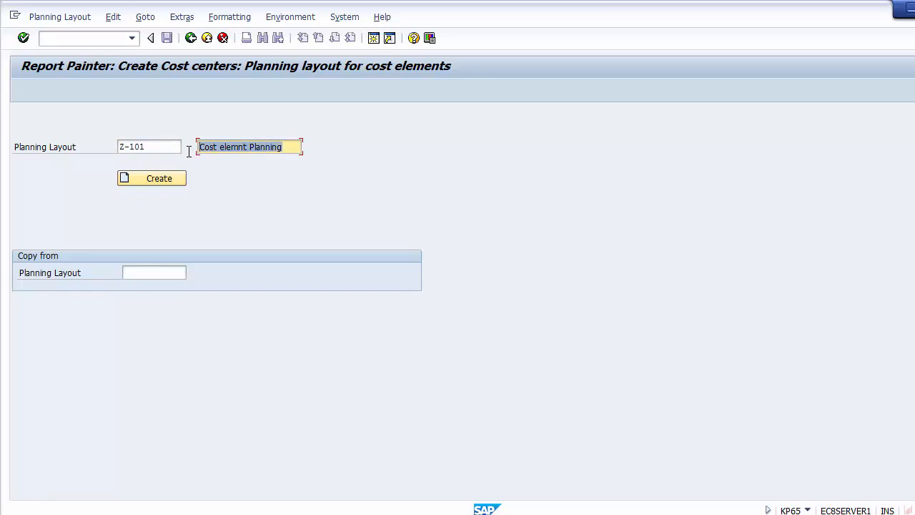
left_click(152, 181)
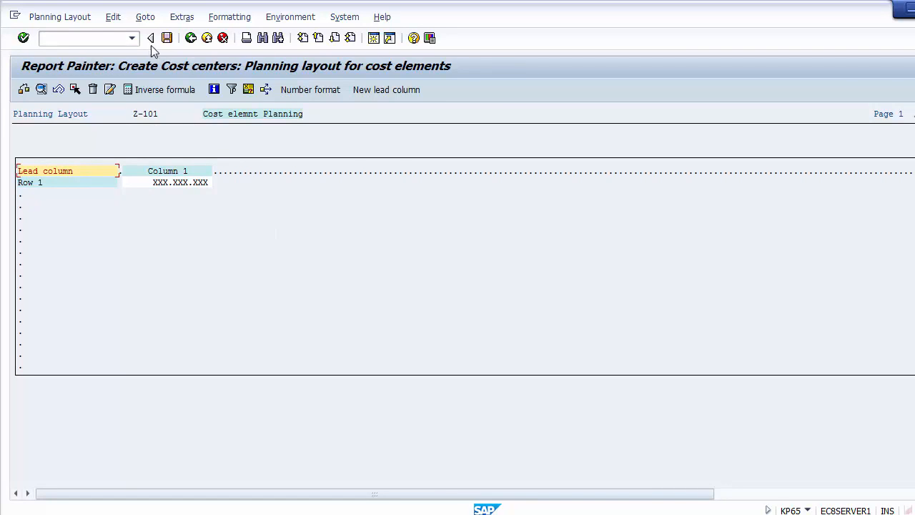
Open the general data selection of layout Z-101 and examine its available characteristics.
left_click(112, 20)
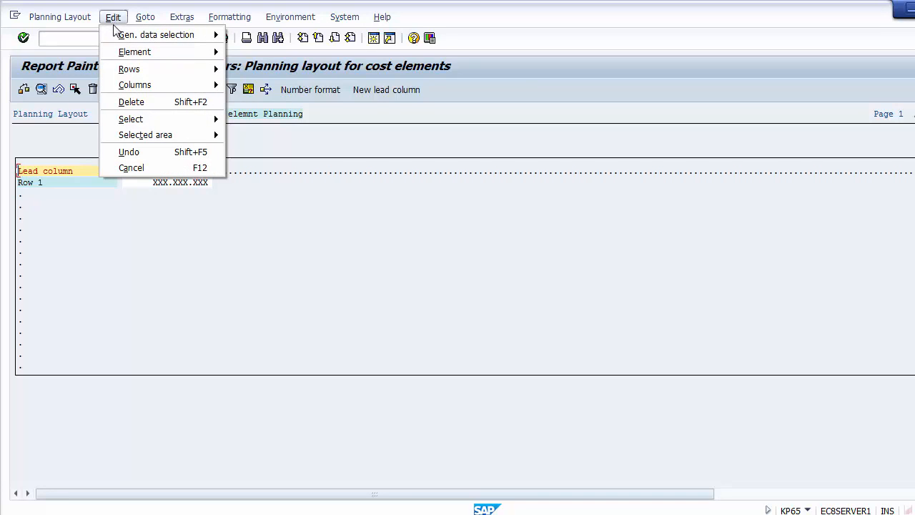
mouse_move(129, 37)
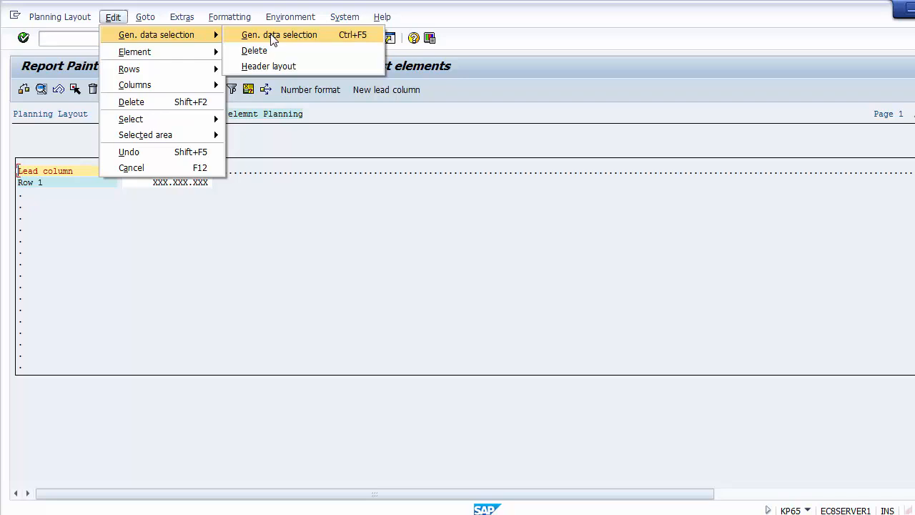
left_click(113, 17)
left_click(114, 17)
left_click(120, 17)
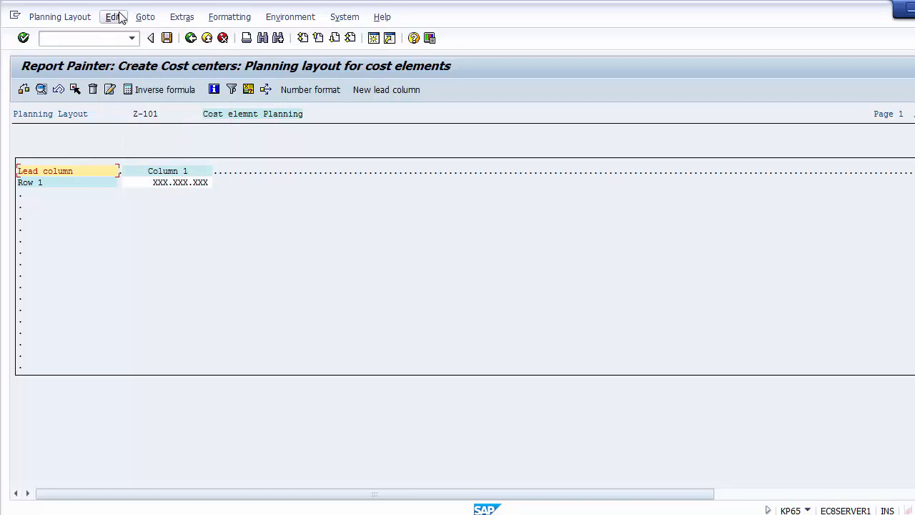
left_click(120, 18)
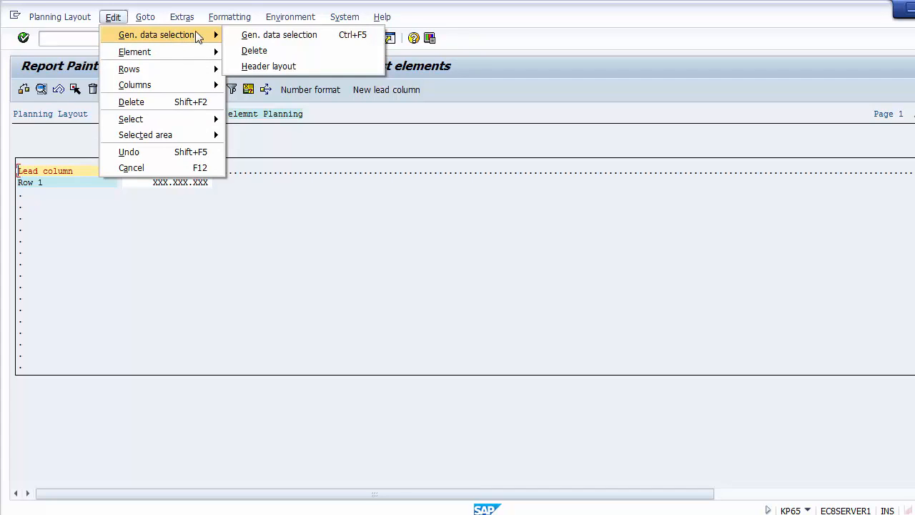
left_click(287, 40)
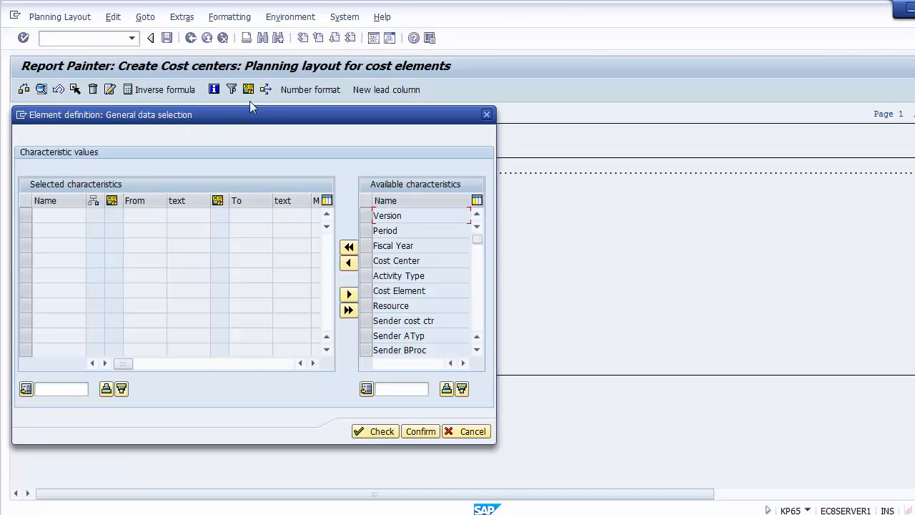
left_click_drag(222, 118, 291, 103)
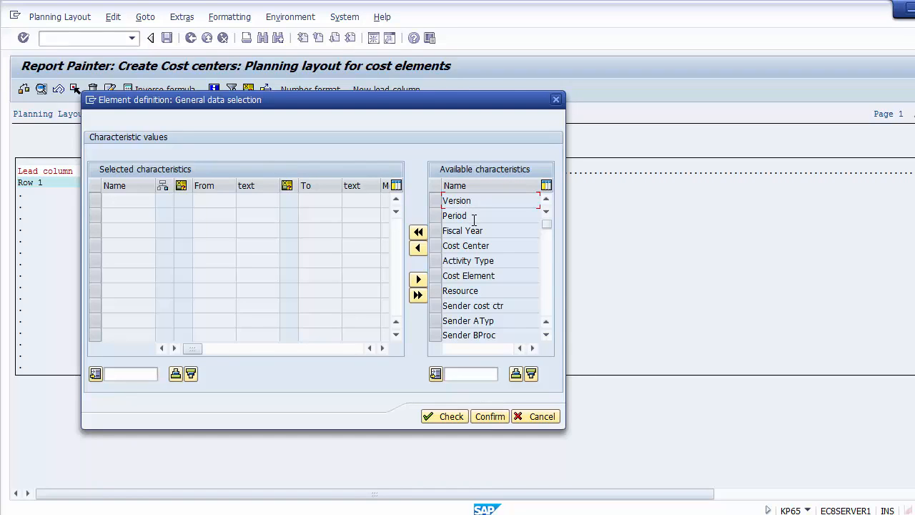
Mark Version, Period, Fiscal Year and Cost Center in the available characteristics, unmark them, and cancel the general data selection.
left_click(437, 203)
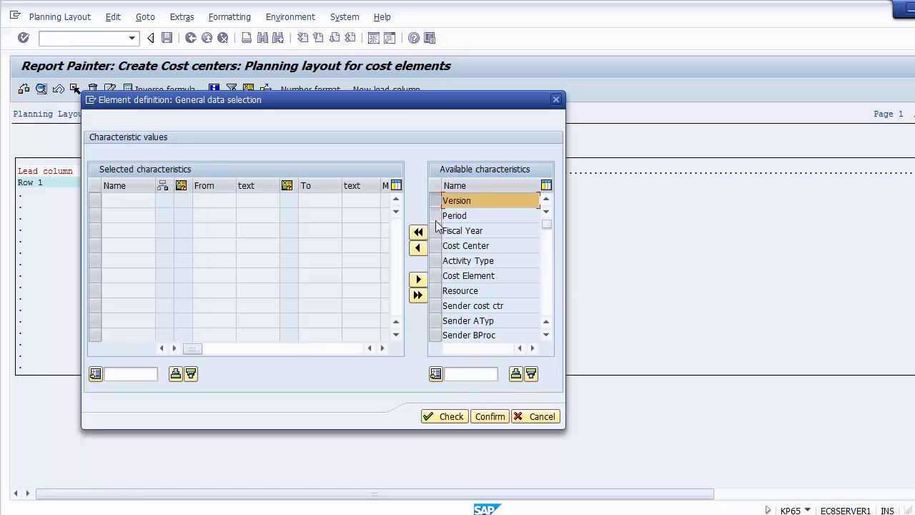
left_click(435, 218, "ctrl")
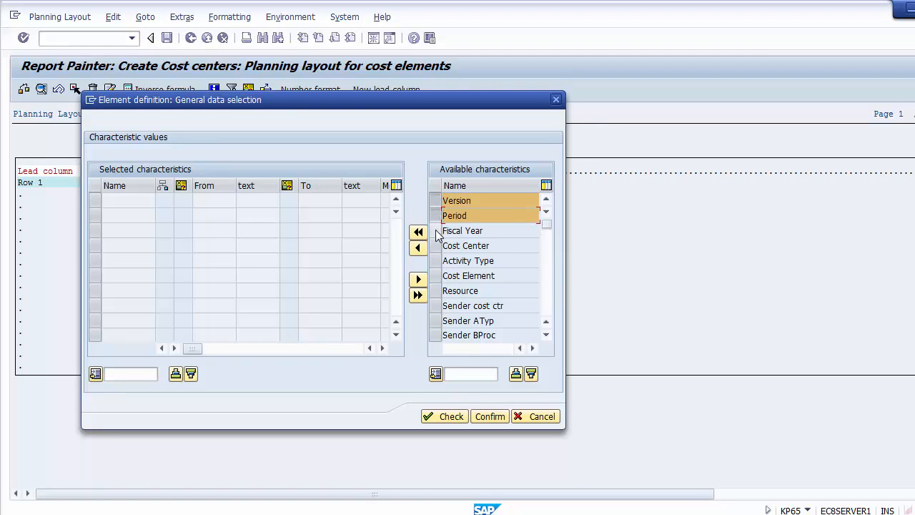
left_click(437, 231, "ctrl")
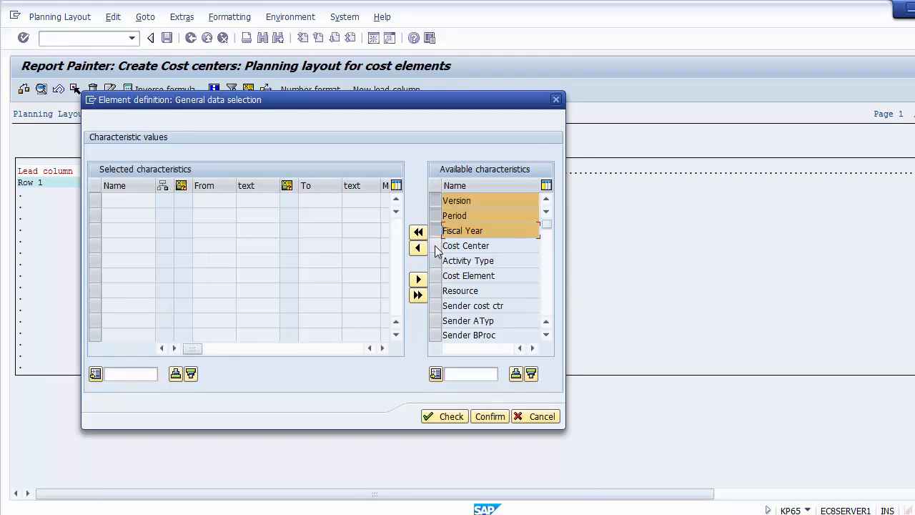
left_click(437, 246, "ctrl")
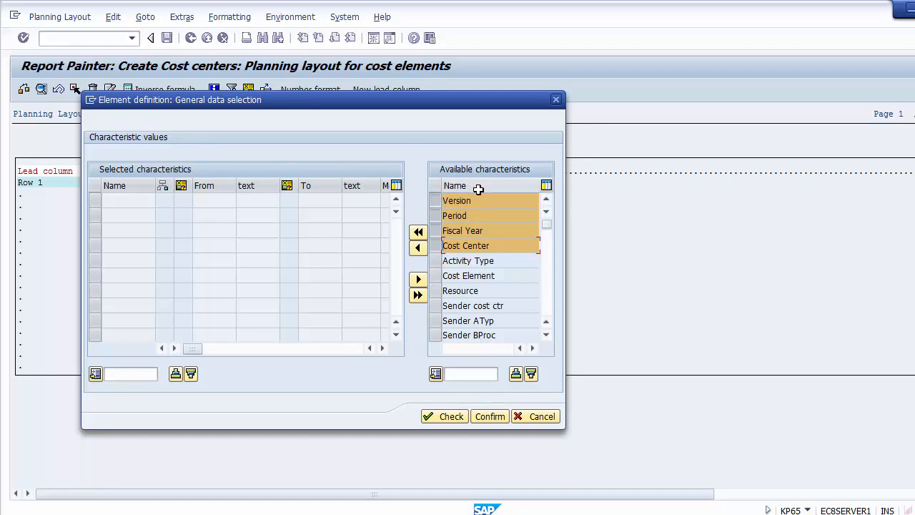
left_click(436, 206)
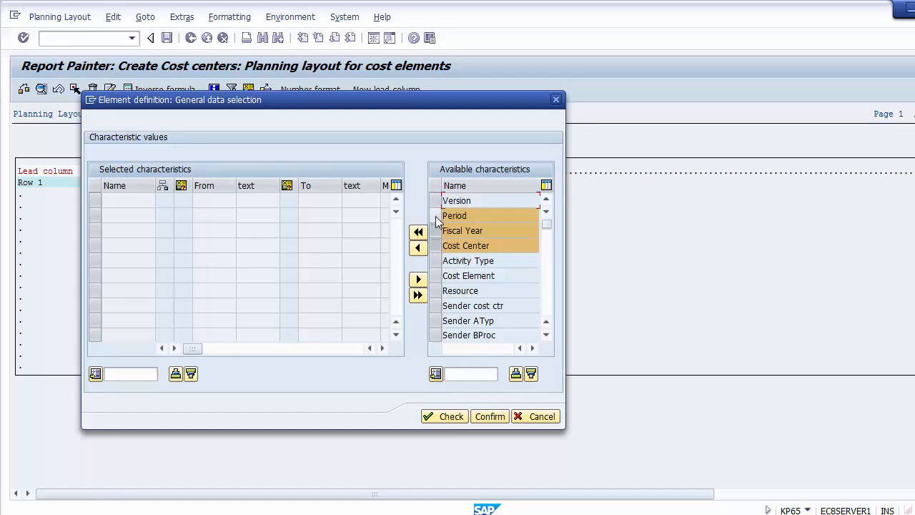
left_click(436, 216)
left_click(436, 231)
left_click(437, 245)
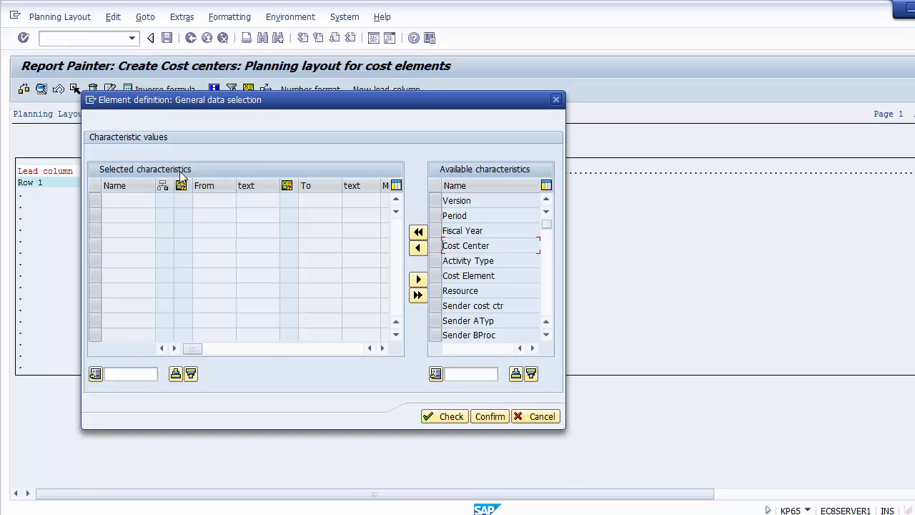
left_click(529, 417)
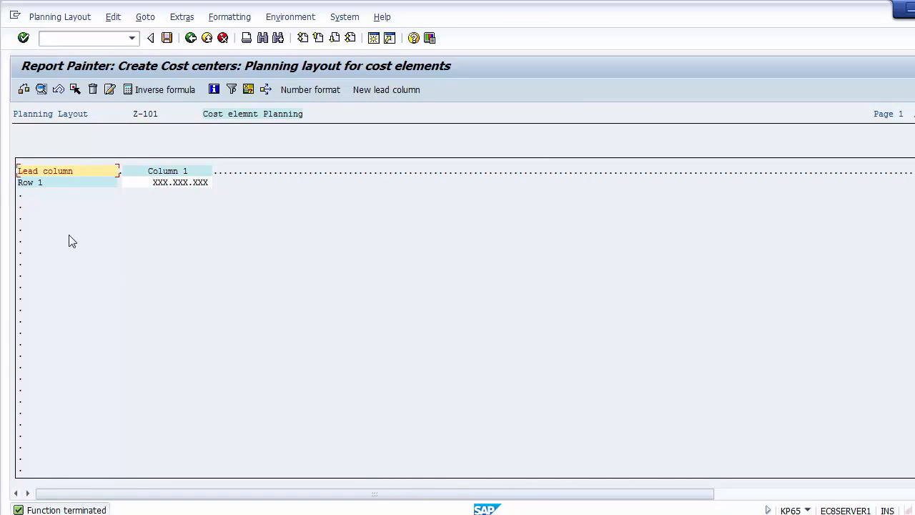
Open the lead column's element definition and add Cost Element to the selected characteristics.
left_click(65, 171)
left_click_drag(18, 171, 87, 174)
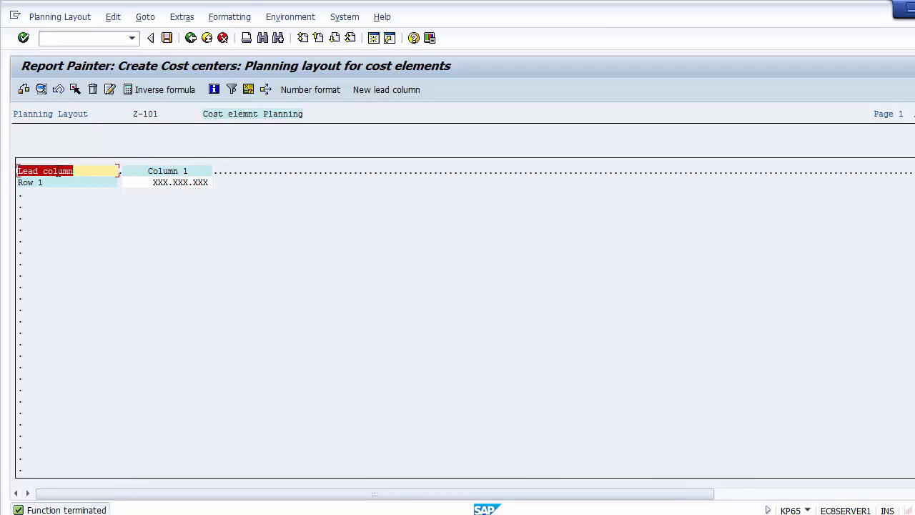
left_click(58, 172)
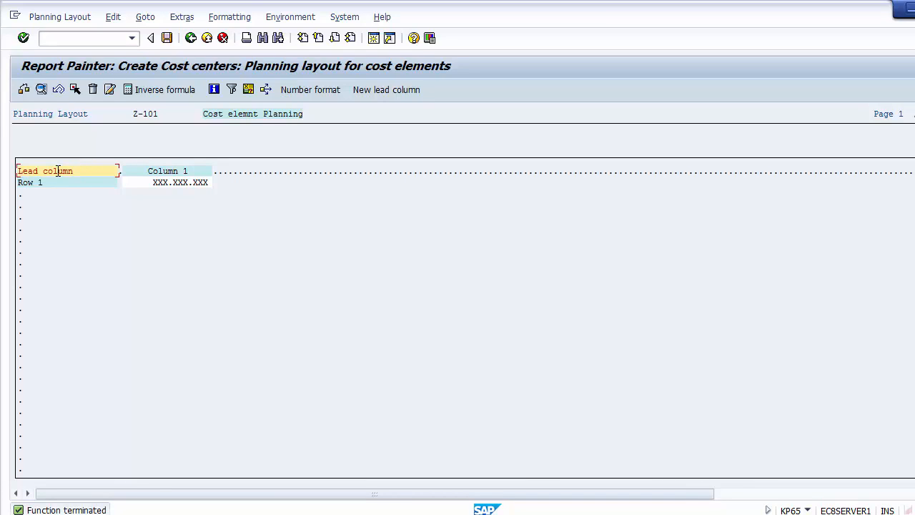
double_click(58, 172)
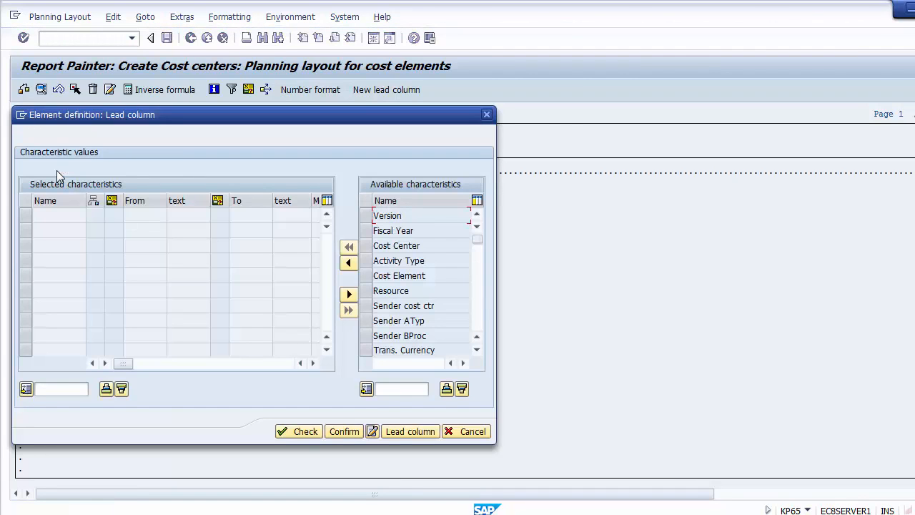
left_click(366, 276)
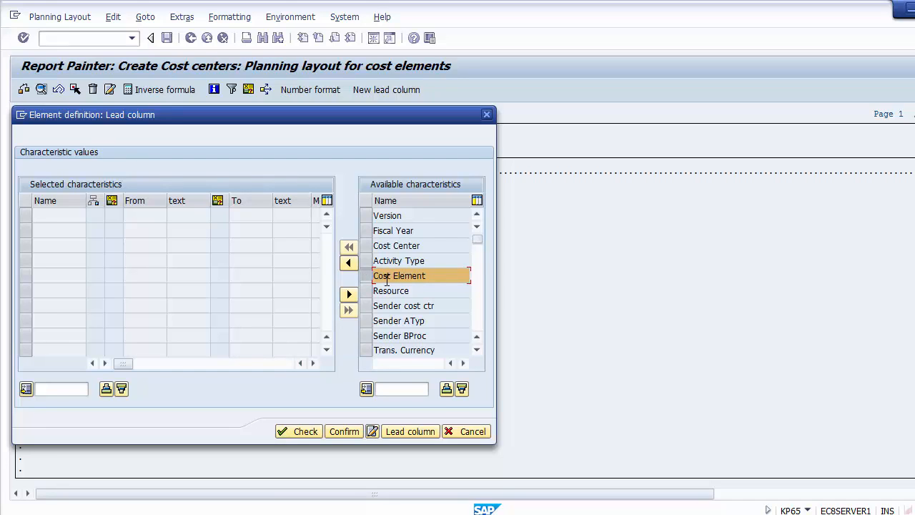
left_click(349, 266)
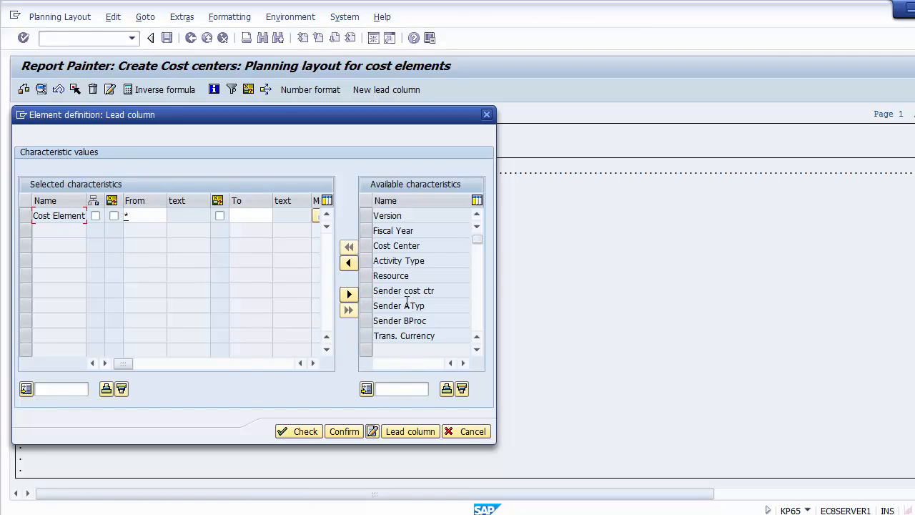
Switch on the set and variable indicators for Cost Element and enter variable 1 as its From value.
left_click(28, 216)
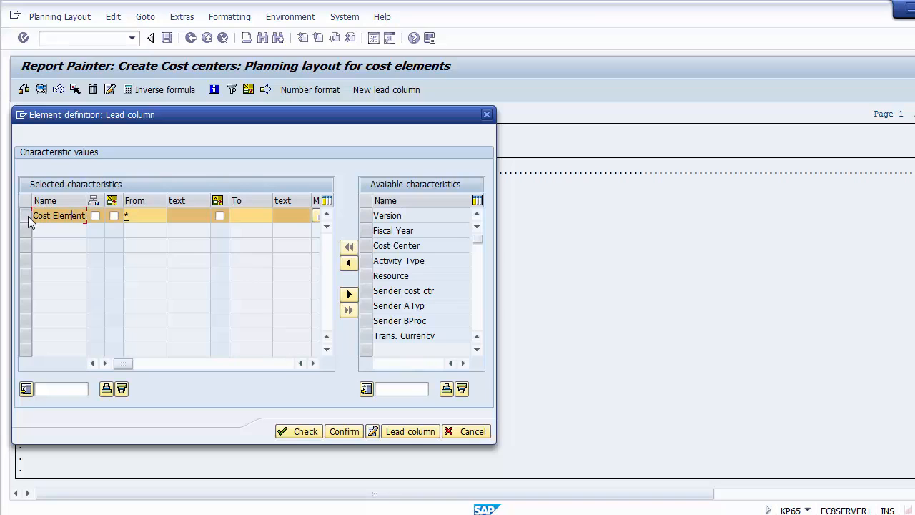
left_click(28, 216)
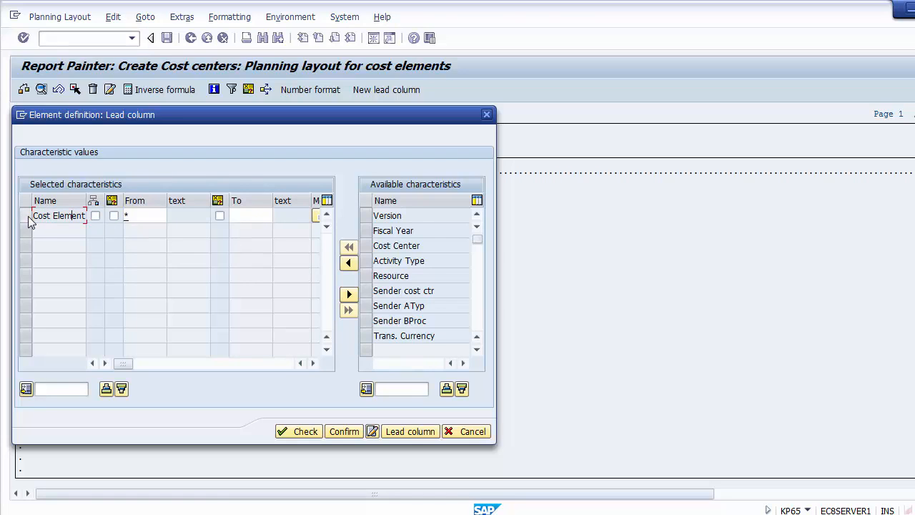
left_click(95, 216)
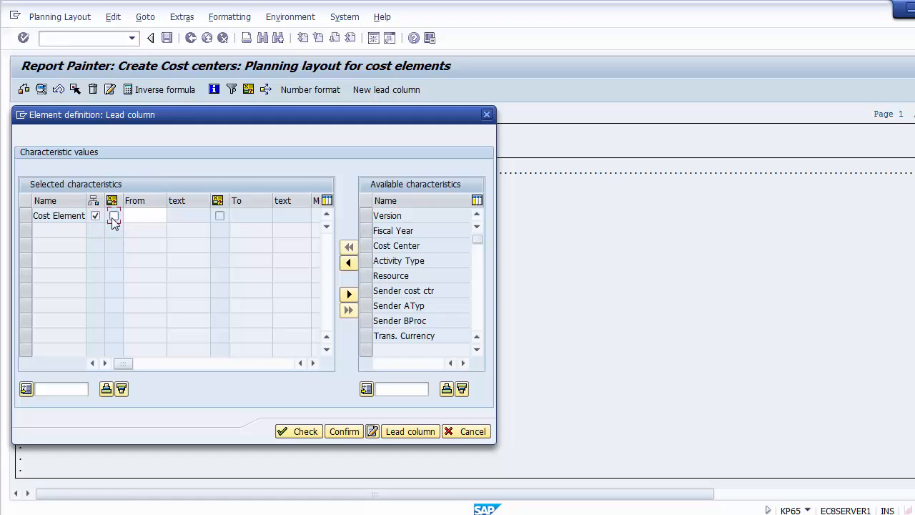
left_click(112, 216)
left_click(140, 219)
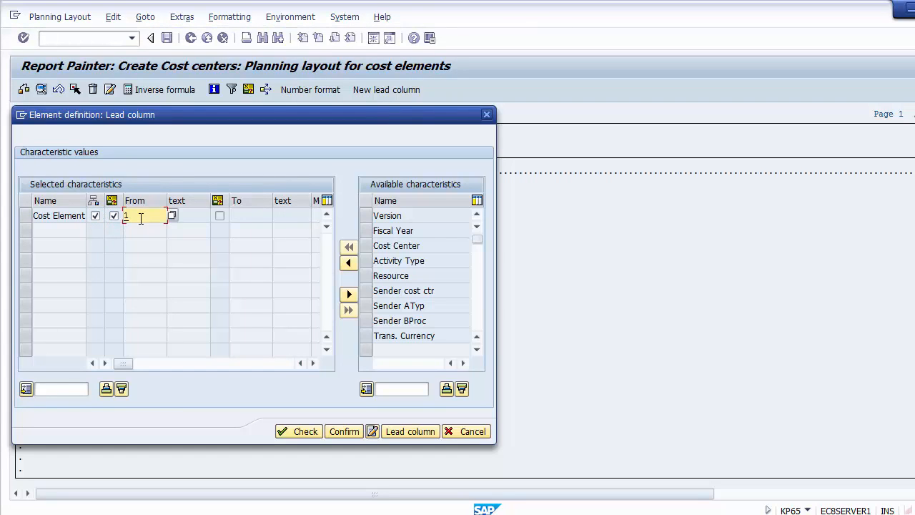
left_click(172, 222)
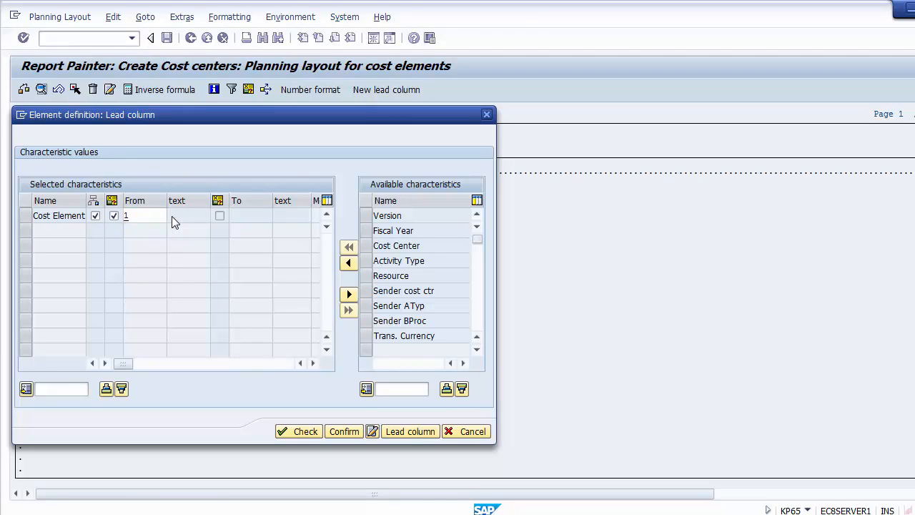
left_click(171, 216)
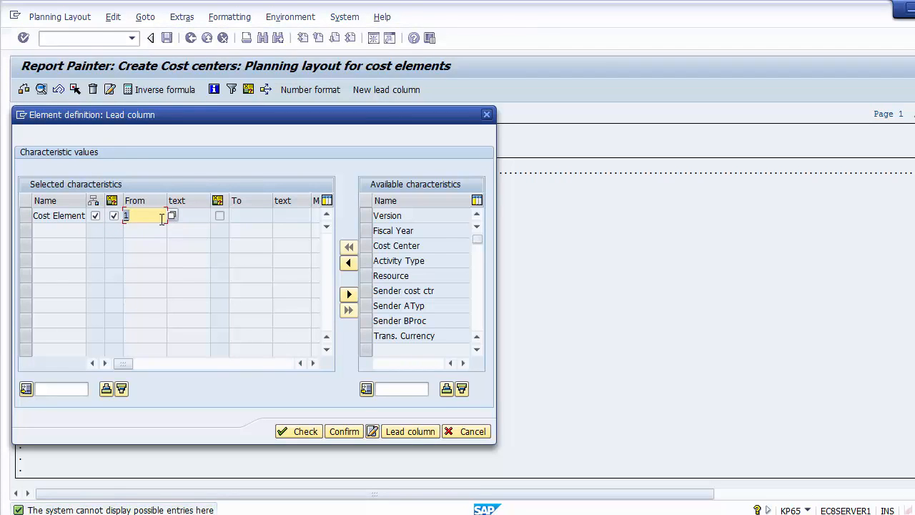
left_click(149, 216)
left_click(94, 200)
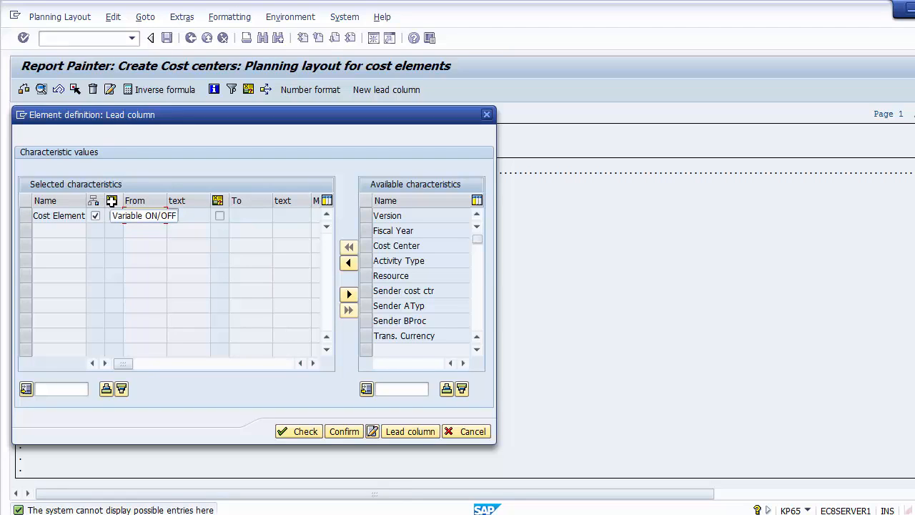
left_click(110, 200)
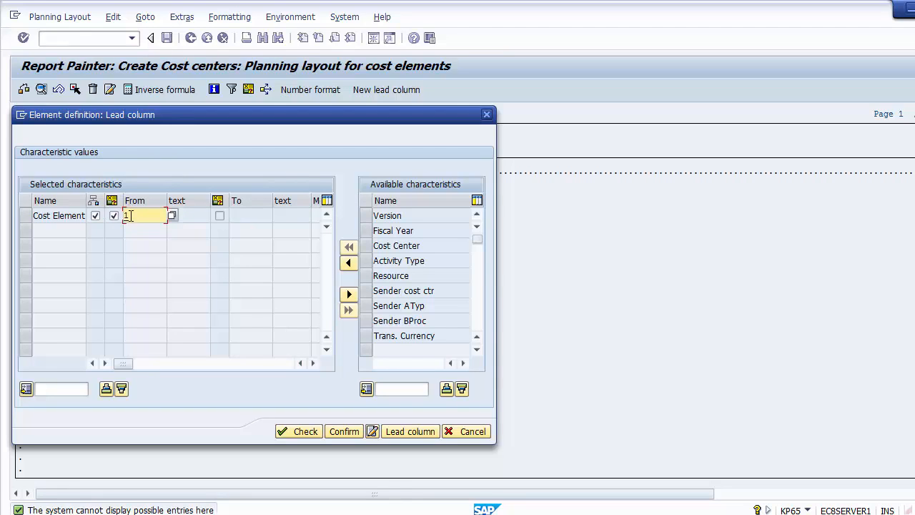
key("Return")
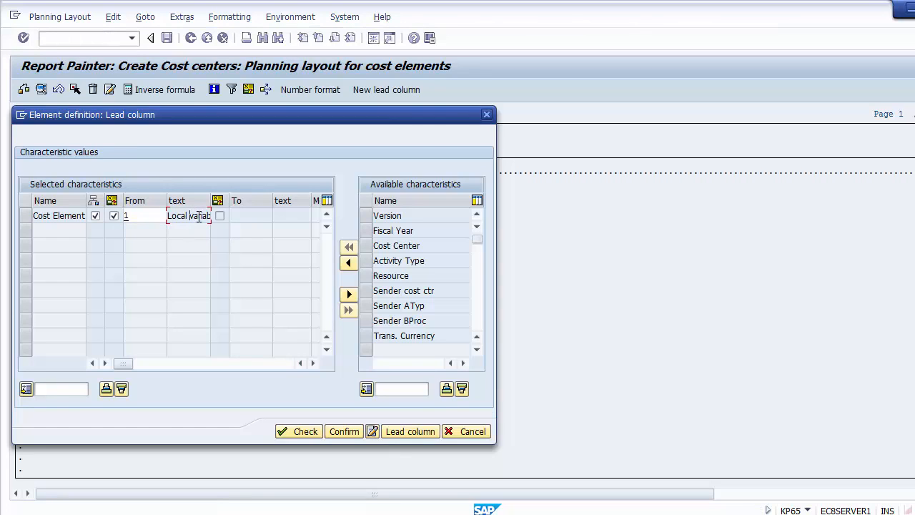
Confirm the lead column definition and structure it to show Cost Element as characteristic value and name.
left_click(342, 430)
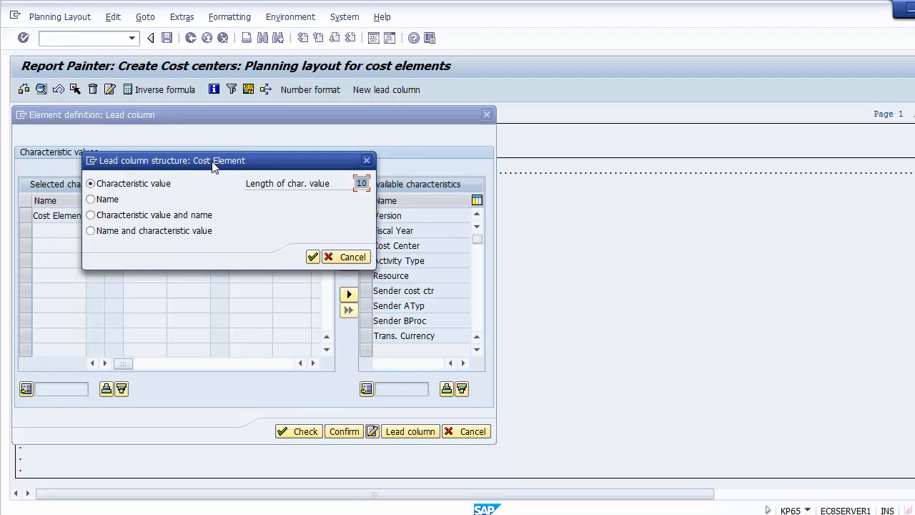
left_click(158, 219)
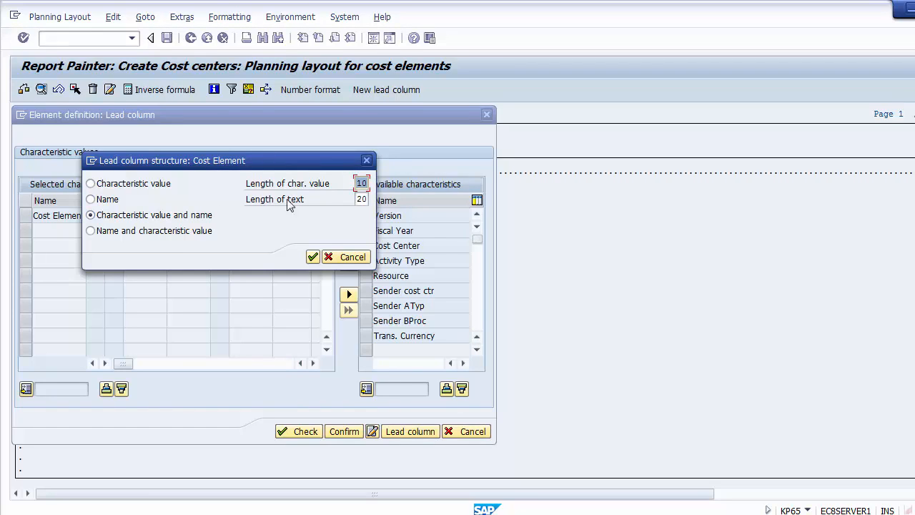
left_click(313, 257)
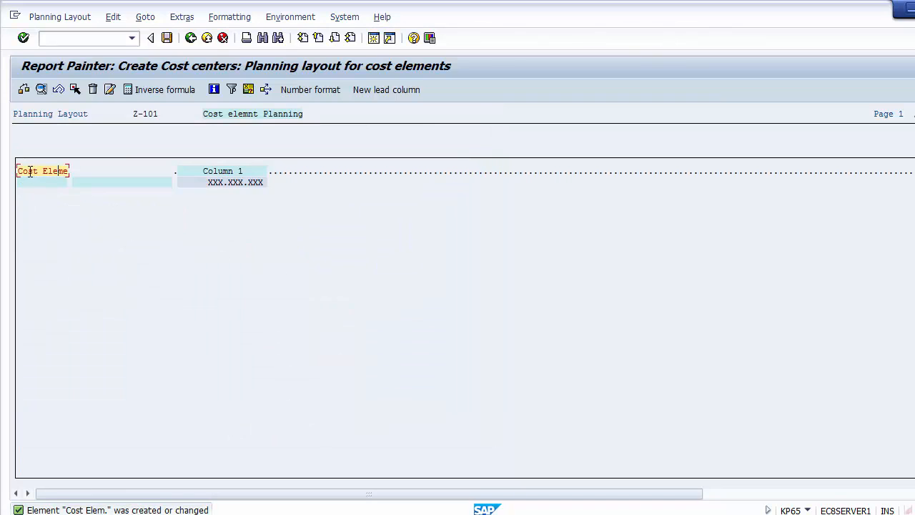
left_click_drag(22, 171, 71, 170)
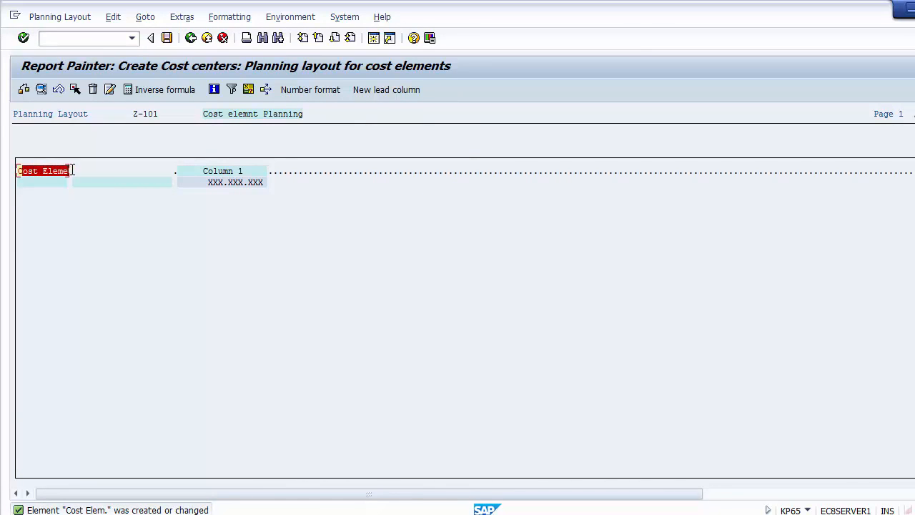
left_click(80, 170)
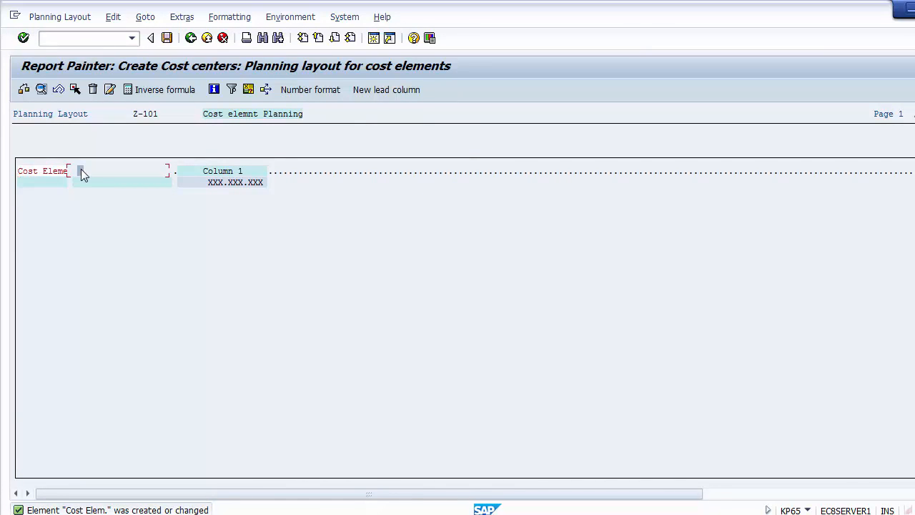
left_click(51, 171)
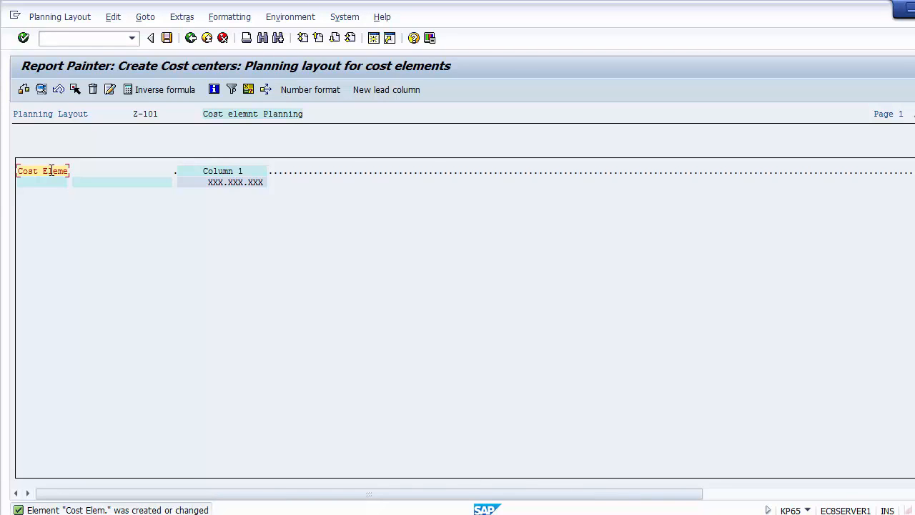
Define Column 1 with the key figure Total Plan Costs in Object Currency and confirm the element without adding characteristics.
left_click(226, 173)
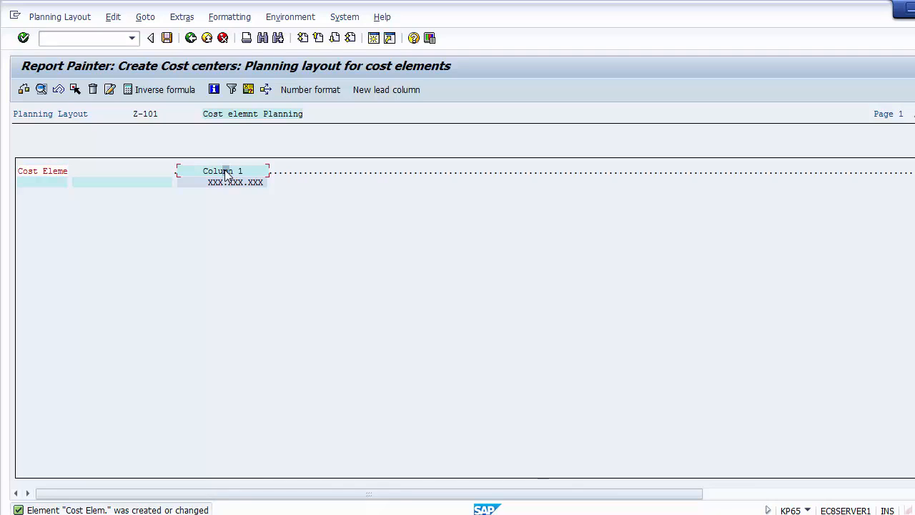
left_click(245, 173)
left_click(201, 174)
left_click(216, 174)
double_click(227, 173)
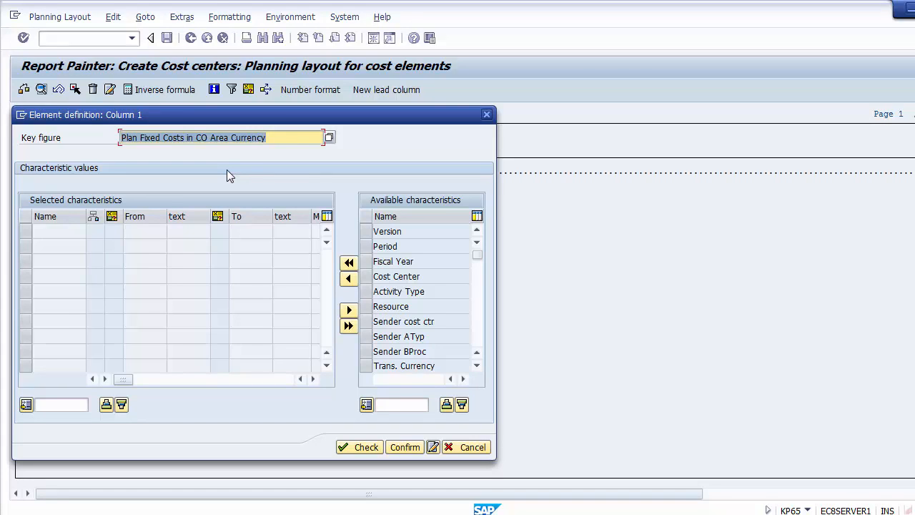
left_click(41, 141)
left_click_drag(20, 139, 97, 146)
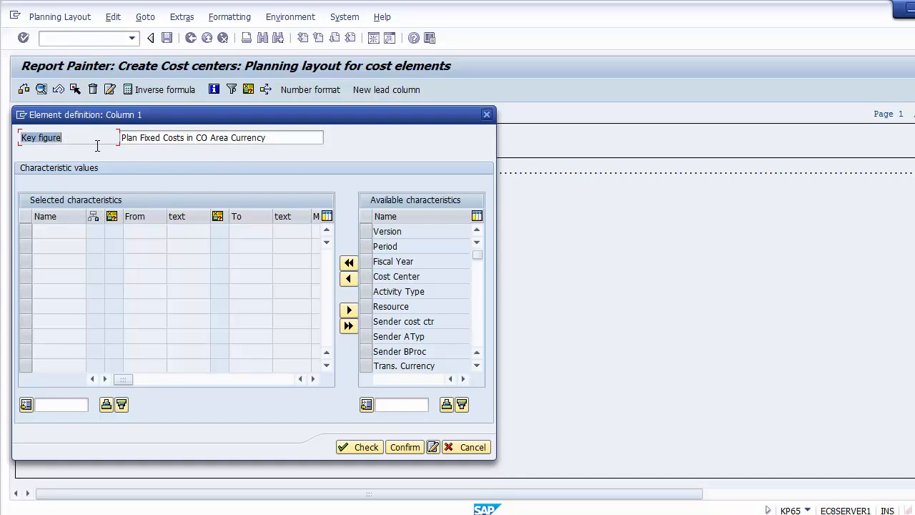
left_click(216, 140)
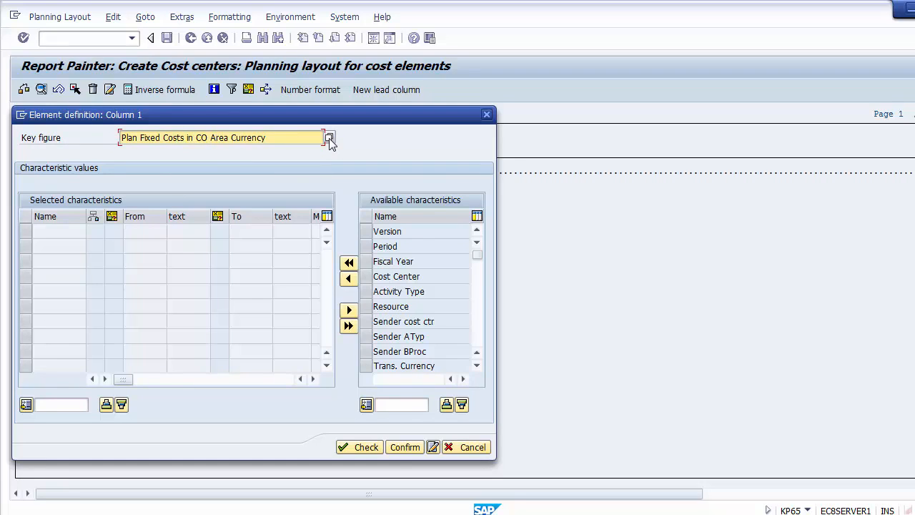
left_click(329, 138)
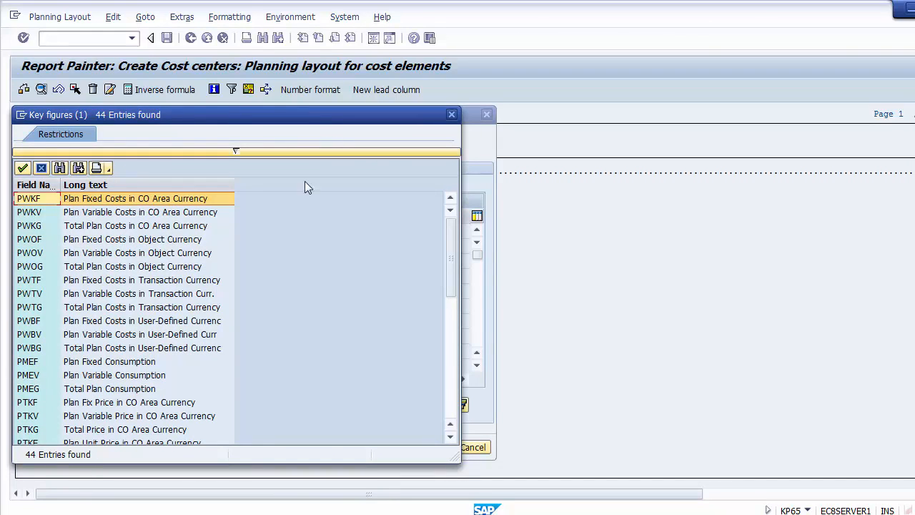
left_click(169, 269)
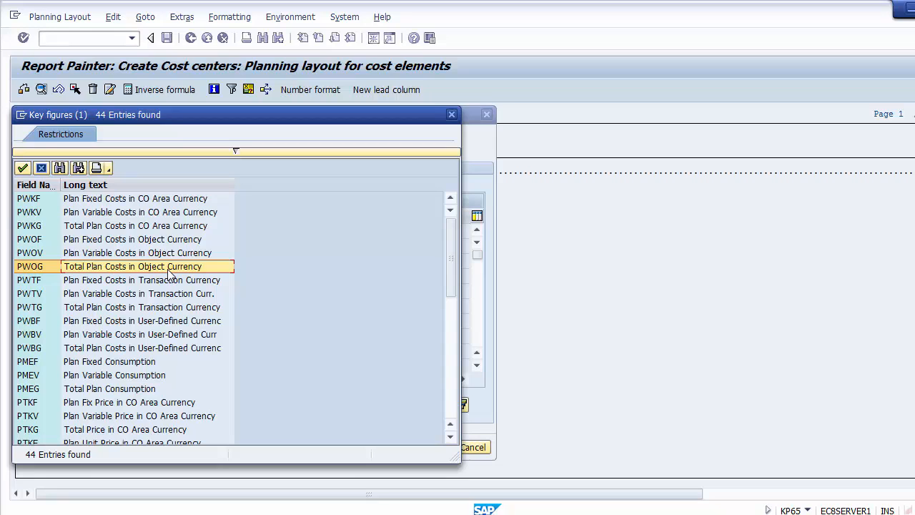
double_click(112, 266)
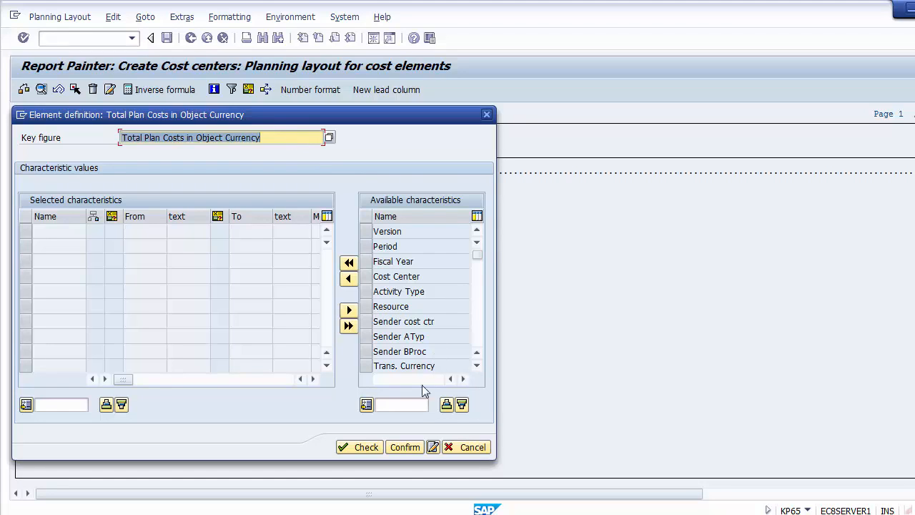
left_click(401, 450)
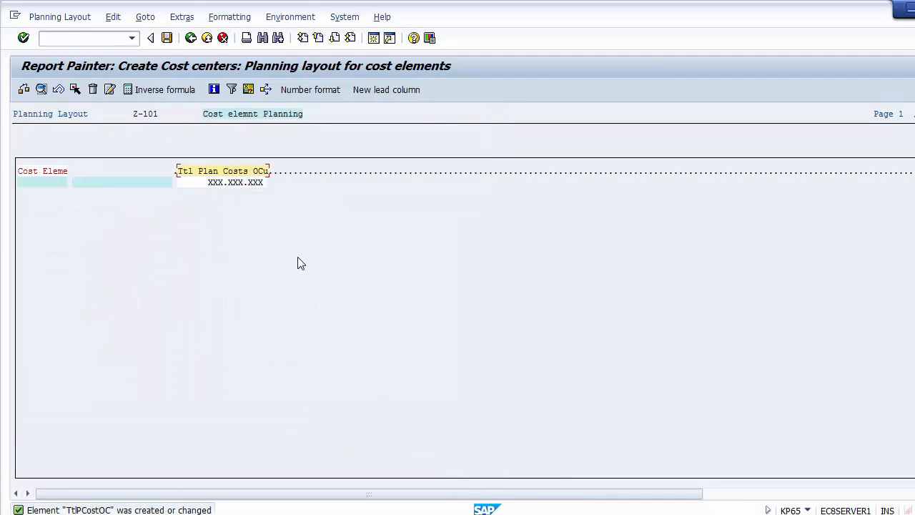
left_click(175, 171)
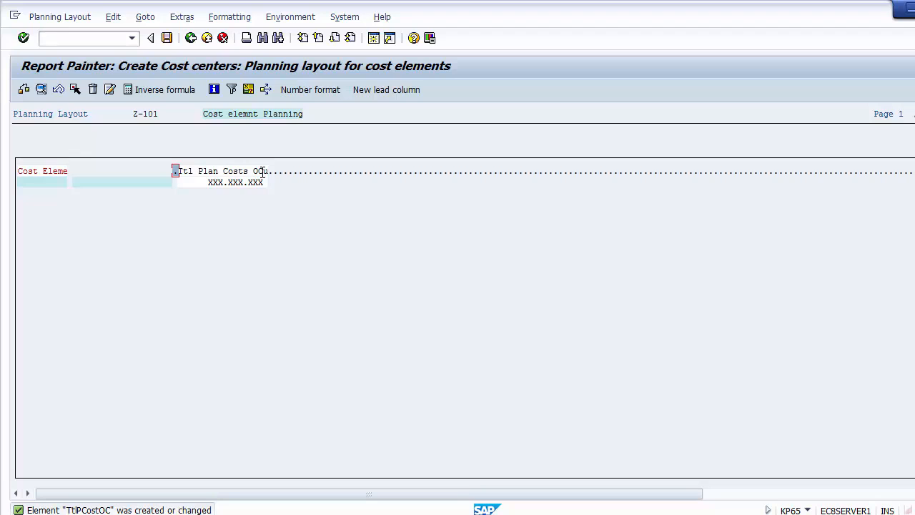
left_click(220, 171)
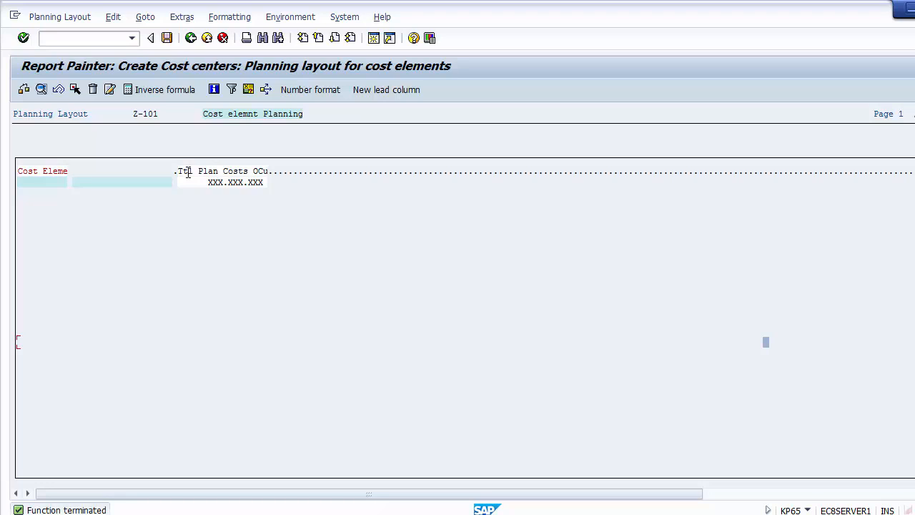
left_click(227, 170)
left_click(280, 171)
left_click(280, 170)
left_click(275, 171)
left_click(225, 172)
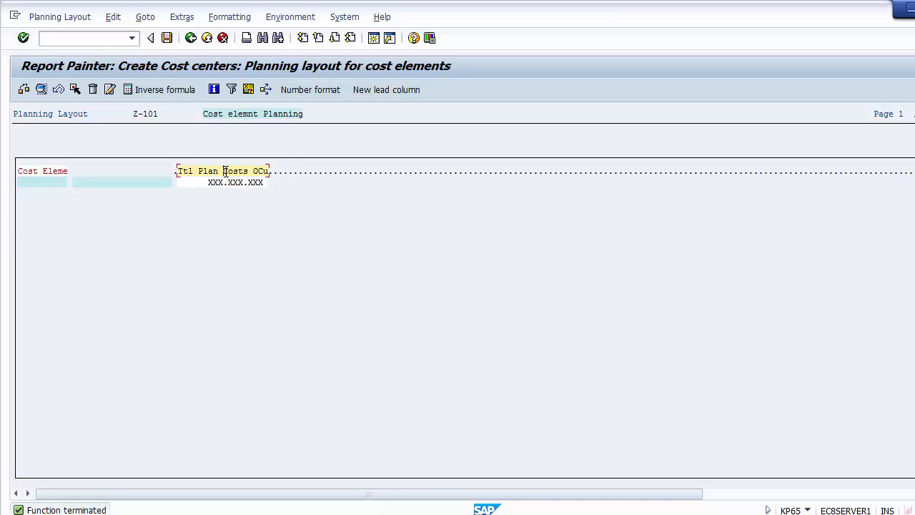
left_click(290, 172)
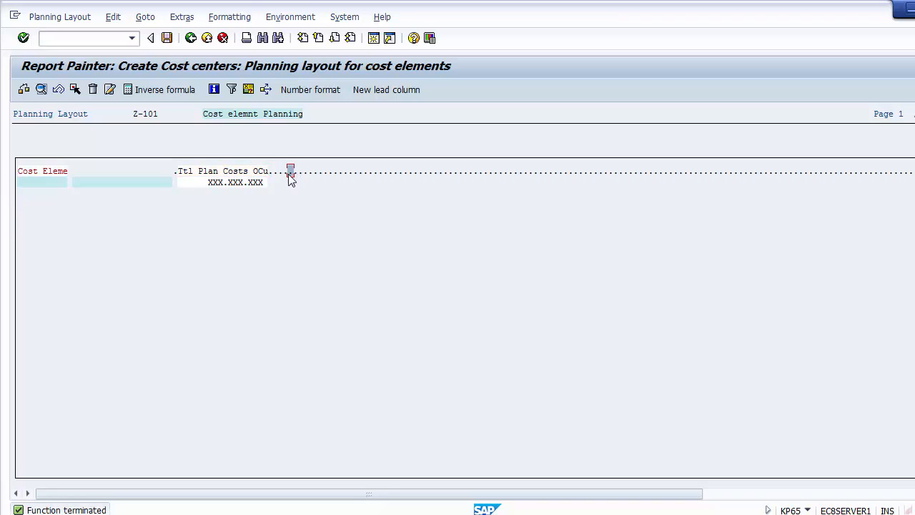
left_click(285, 172)
double_click(285, 173)
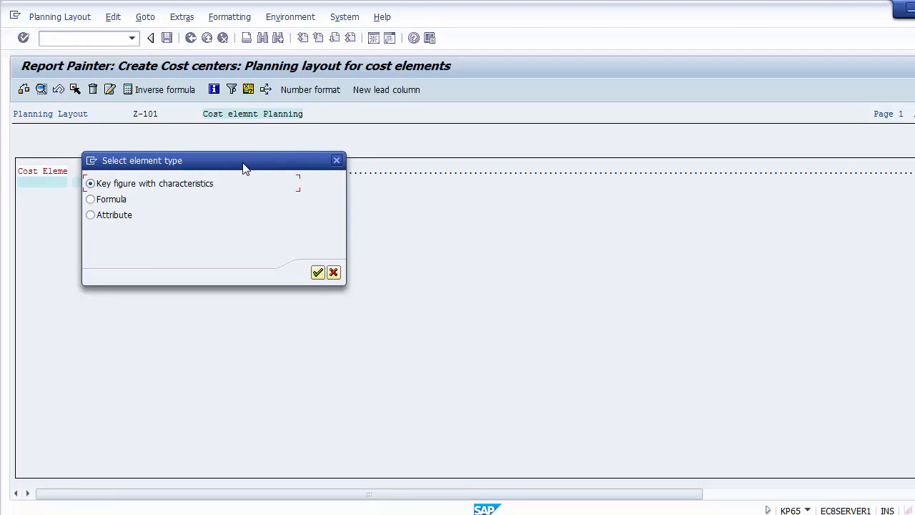
left_click_drag(245, 168, 499, 254)
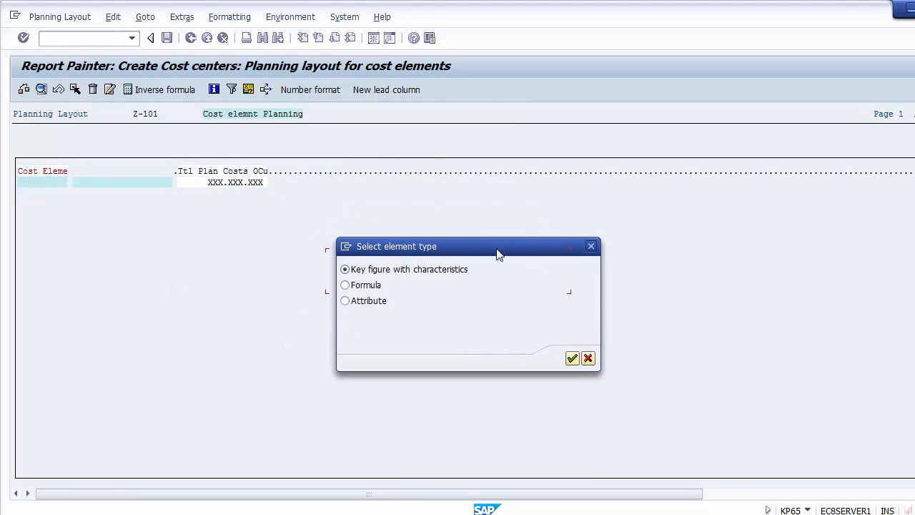
left_click(588, 361)
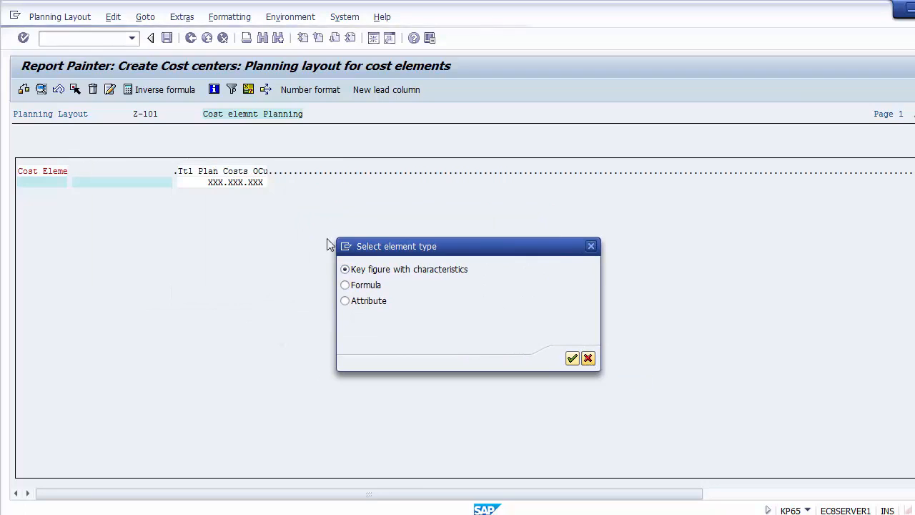
Add a Distribution key attribute column directly after the total plan costs column, keeping Plan Fixed Costs in CO Area Currency as key figure.
left_click(198, 173)
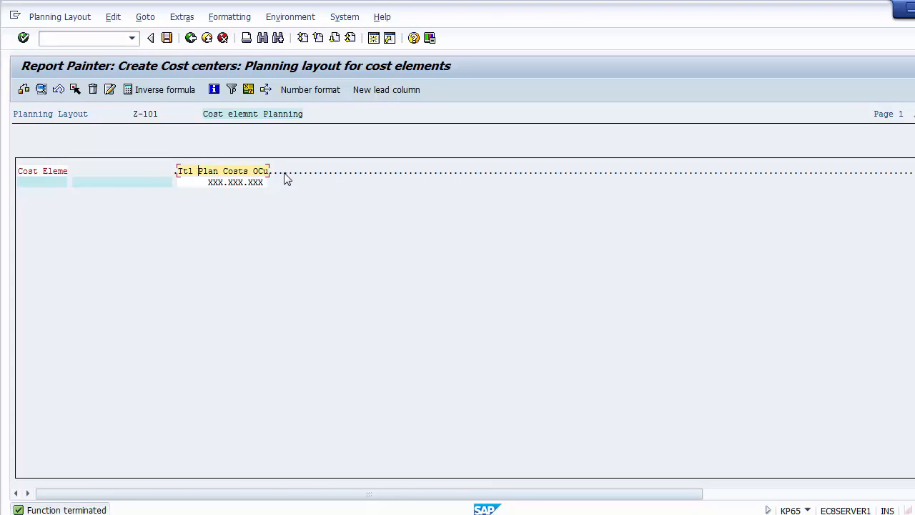
left_click(280, 174)
left_click(275, 174)
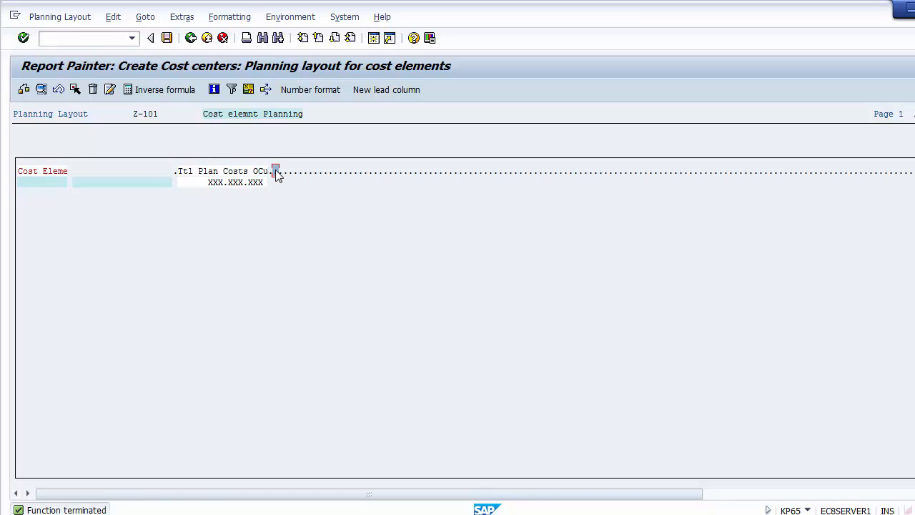
double_click(275, 172)
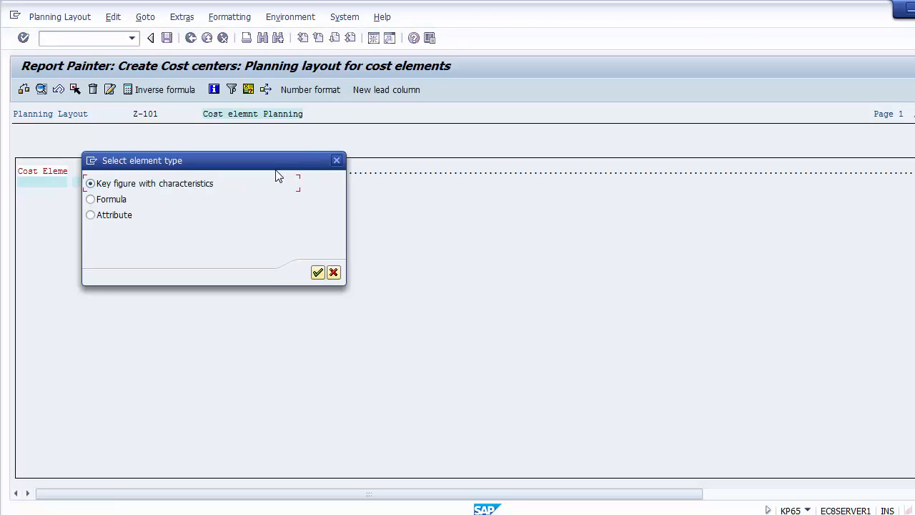
left_click(109, 218)
left_click(318, 274)
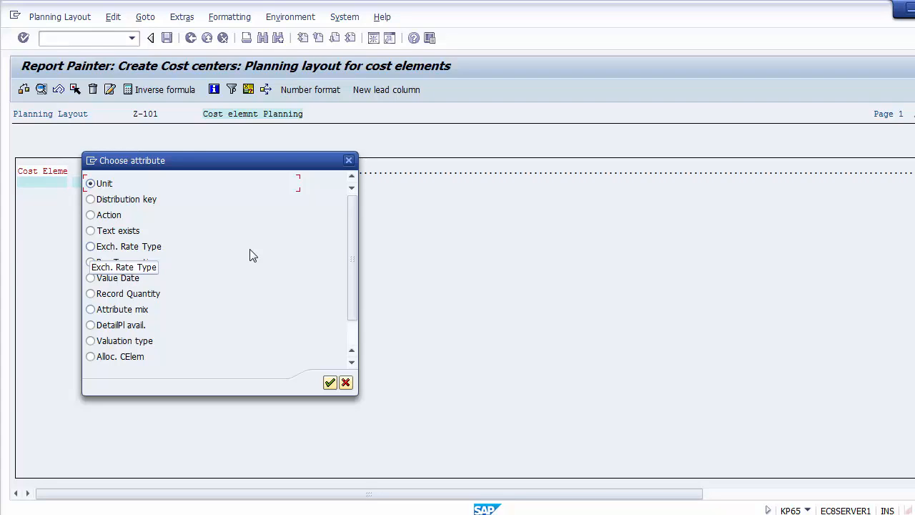
left_click(138, 205)
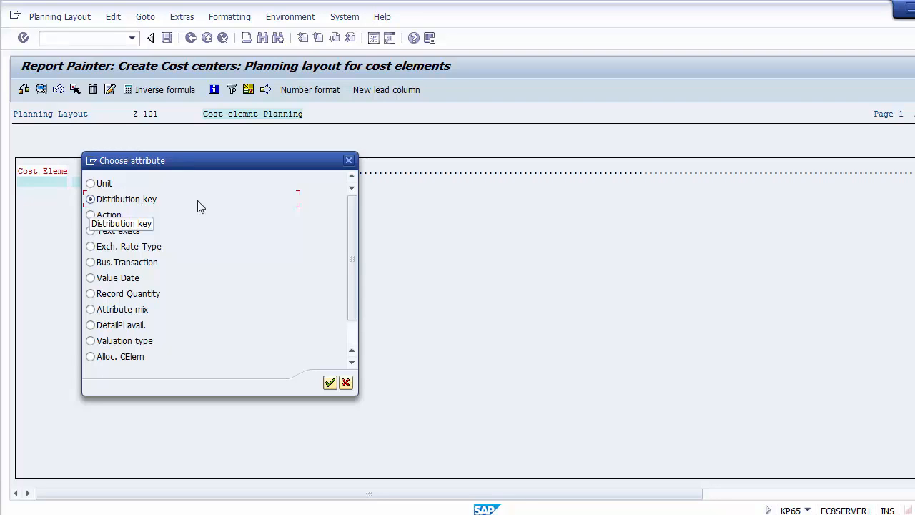
left_click(329, 384)
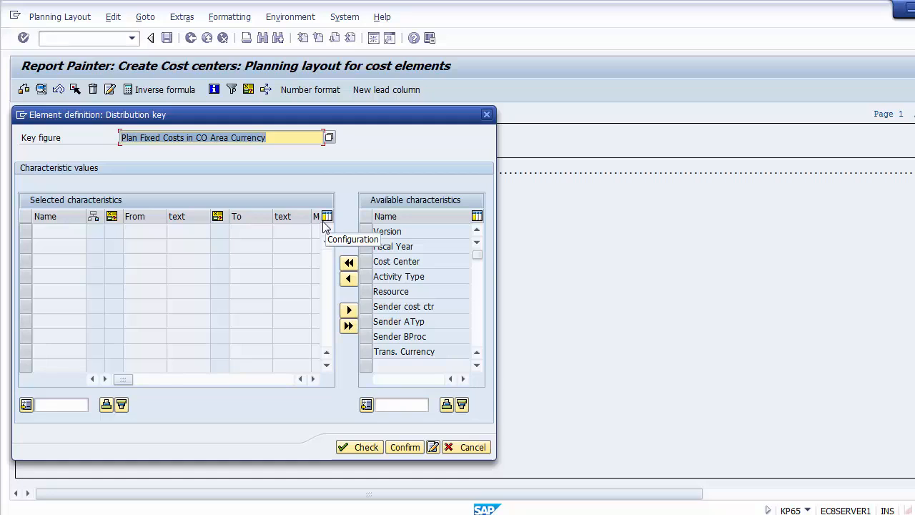
left_click(404, 446)
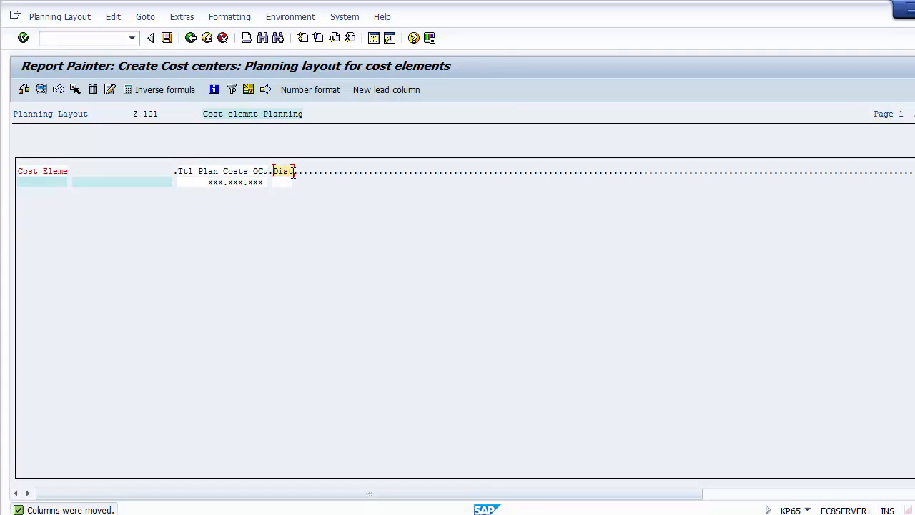
Add a Text exists attribute column directly after the distribution key column and confirm it without selecting characteristics.
double_click(293, 173)
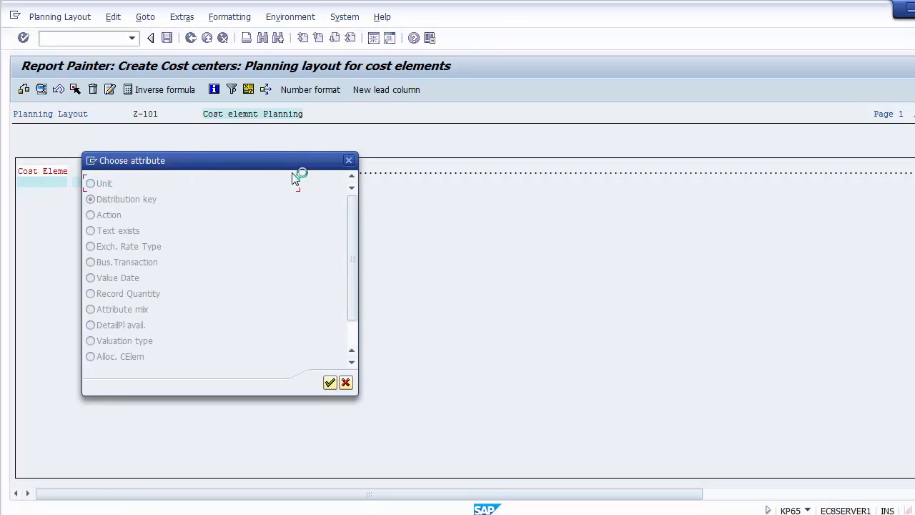
left_click(348, 160)
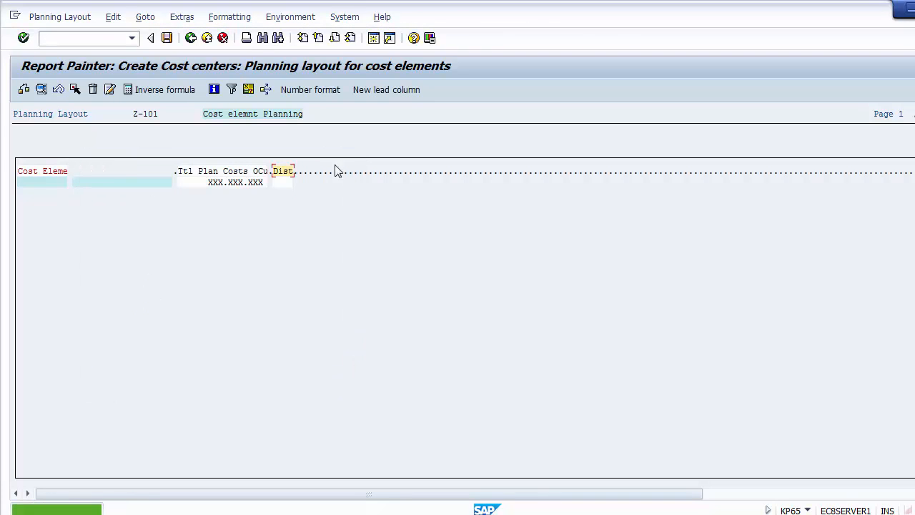
left_click(301, 173)
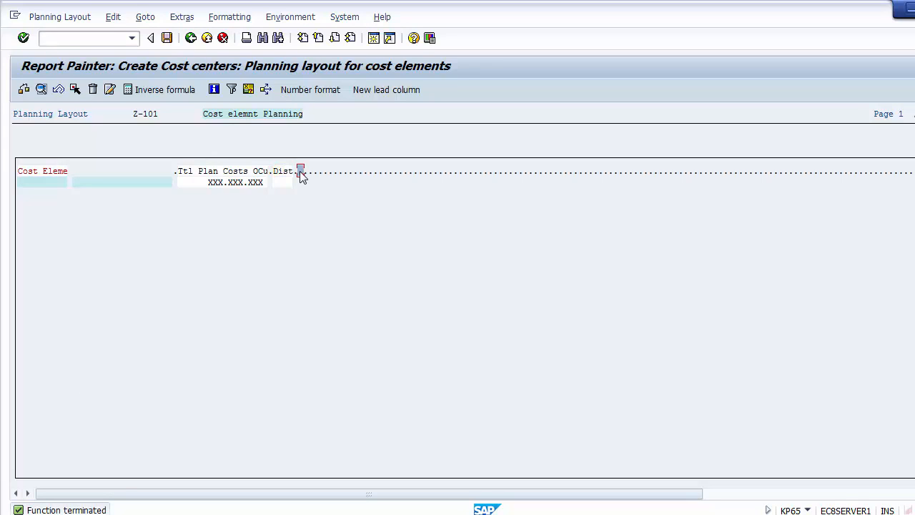
double_click(300, 173)
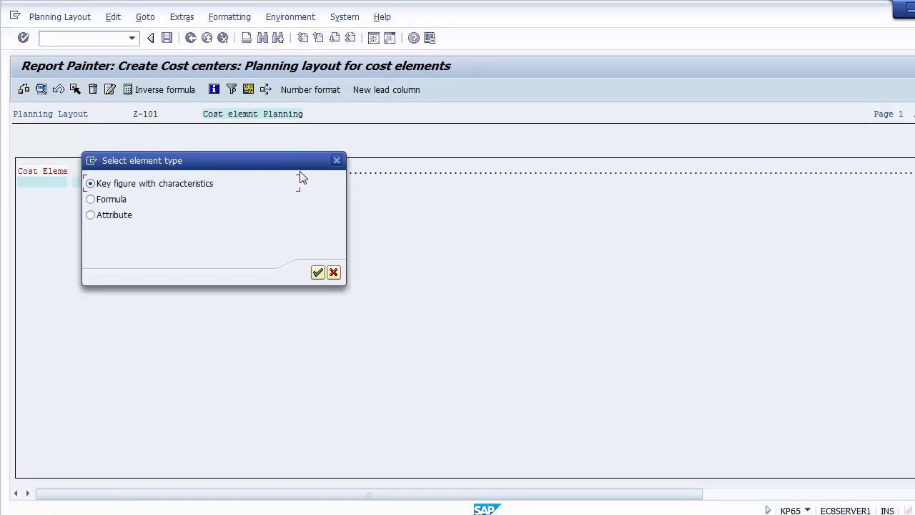
left_click(121, 217)
left_click(319, 274)
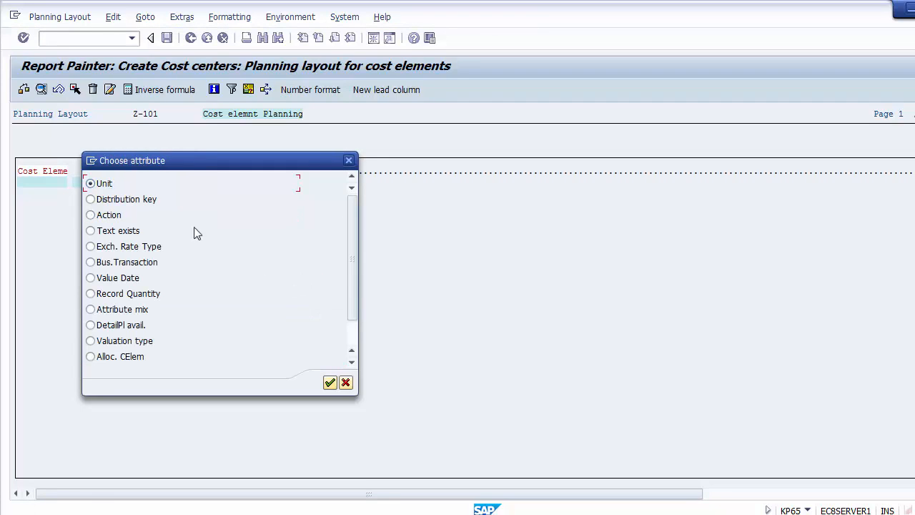
left_click(156, 203)
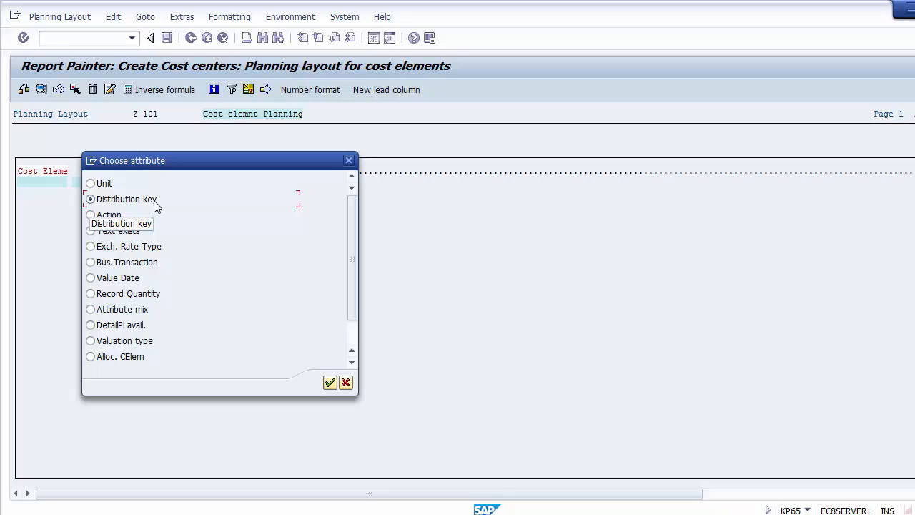
double_click(123, 233)
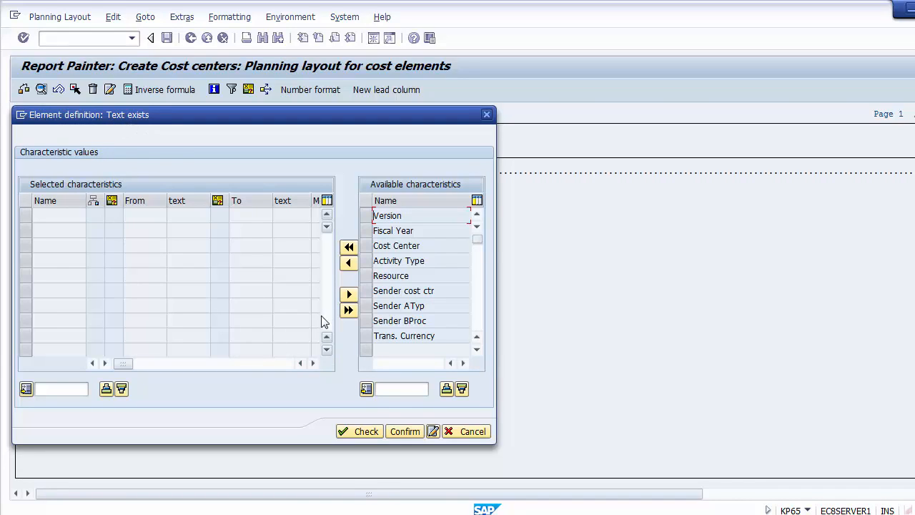
left_click(405, 434)
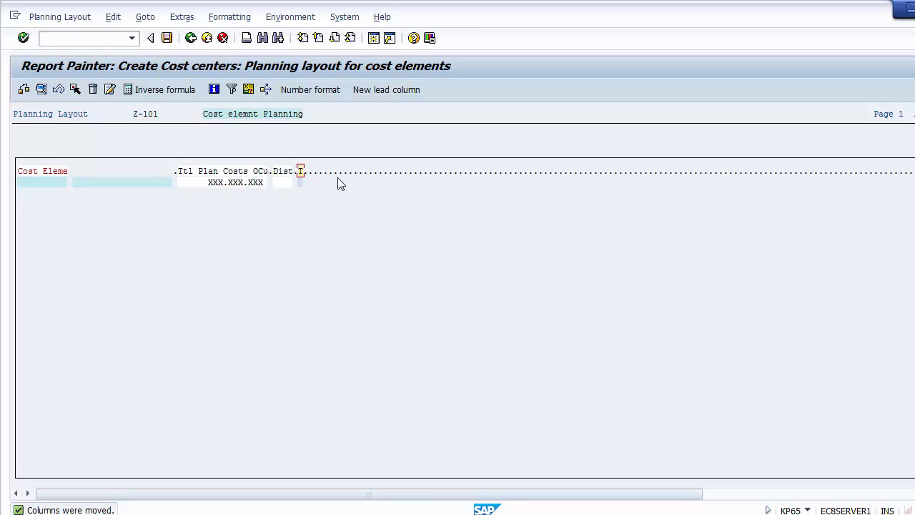
Check the planning layout's definition for errors.
left_click(231, 183)
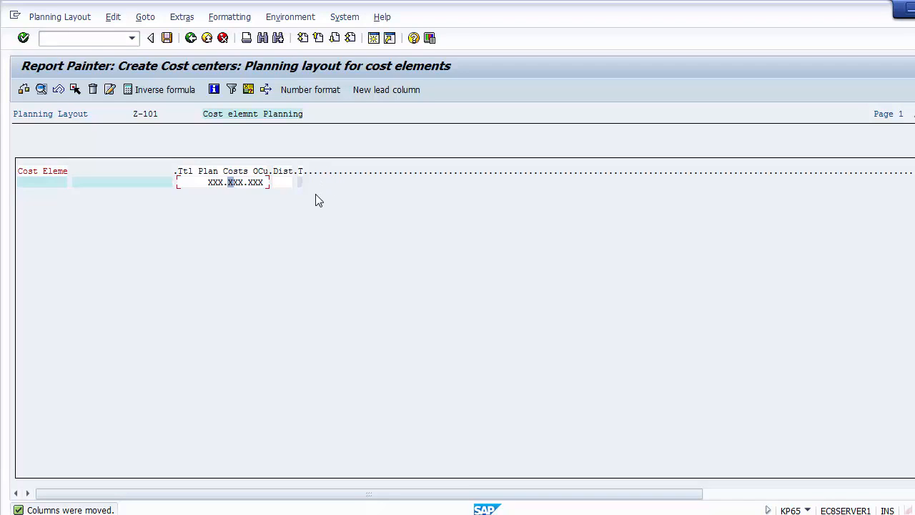
left_click(23, 93)
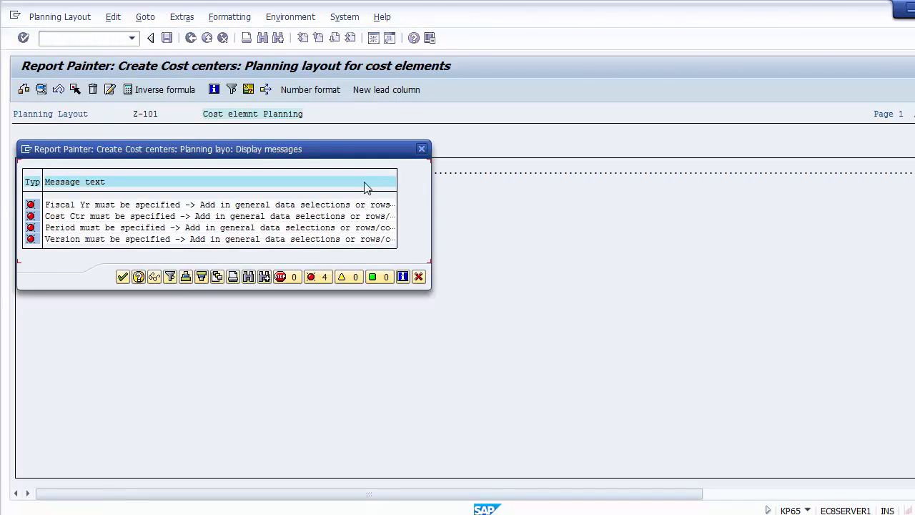
Try to save planning layout Z-101, dismiss the messages, and leave Report Painter without saving the layout.
left_click(418, 277)
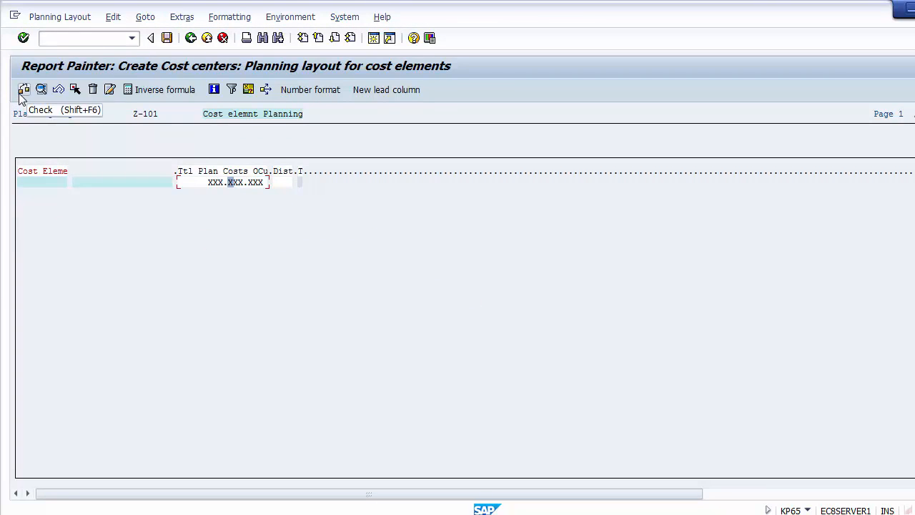
left_click(166, 40)
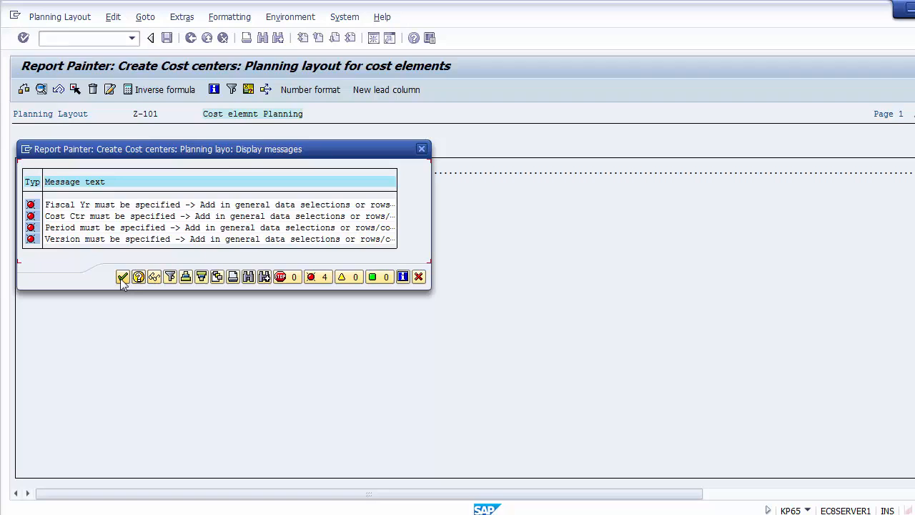
left_click(121, 278)
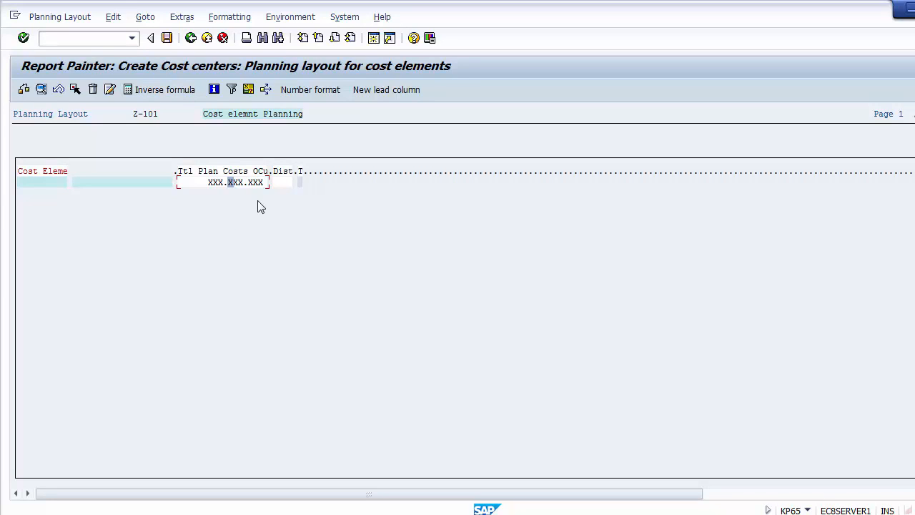
left_click(190, 38)
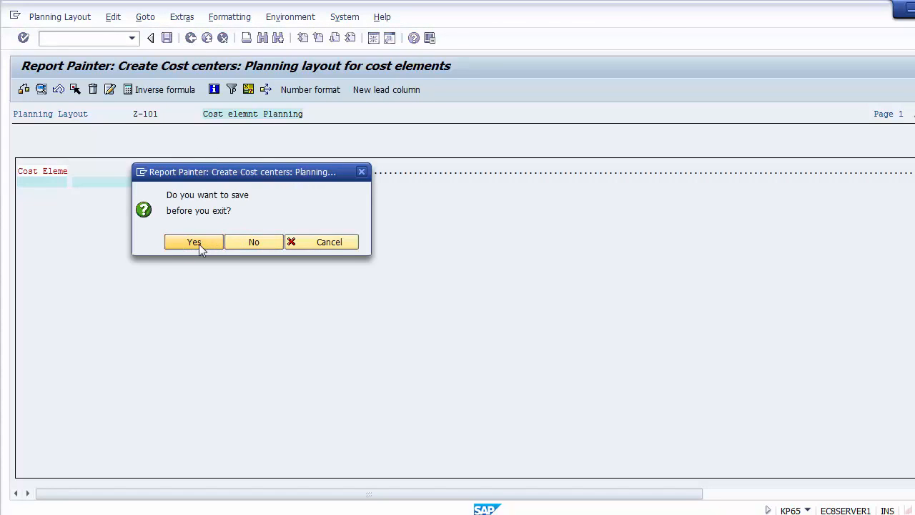
left_click(199, 244)
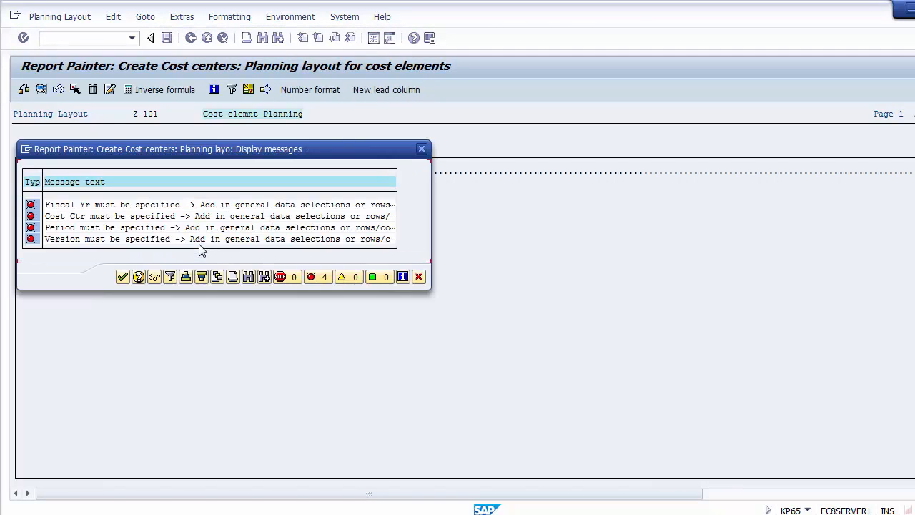
left_click(124, 277)
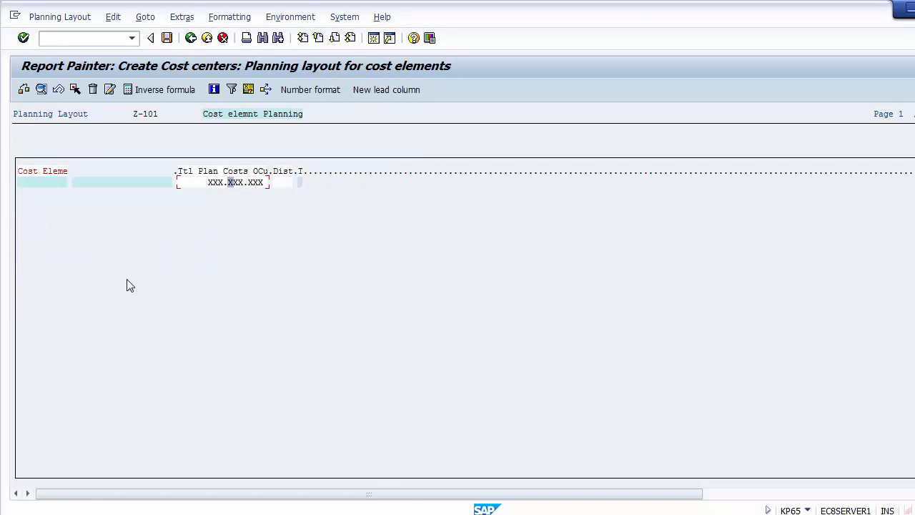
left_click(223, 39)
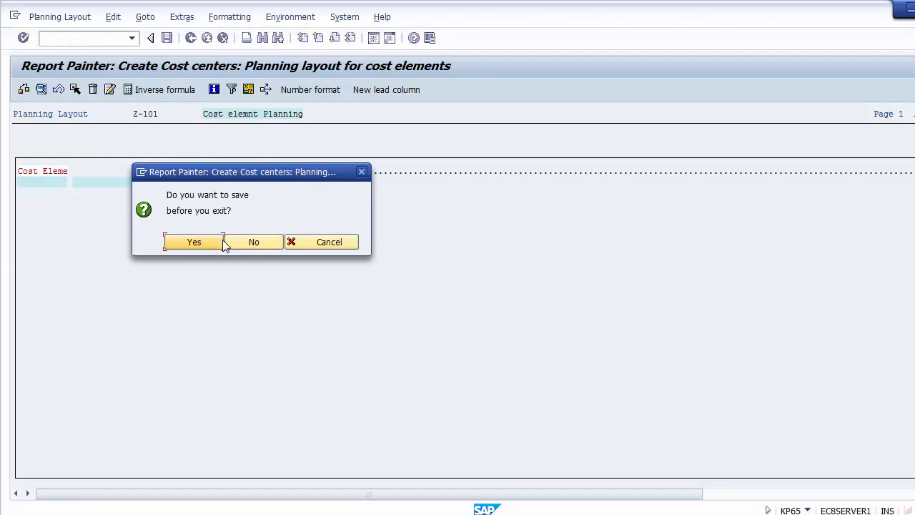
left_click(241, 243)
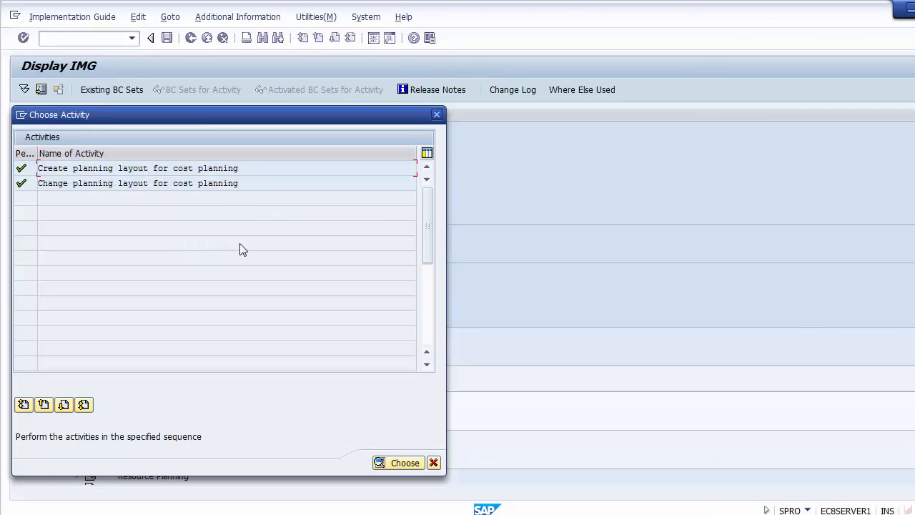
Start the activity Change planning layout for cost planning and try to open standard layout 1-101 for changing.
double_click(188, 188)
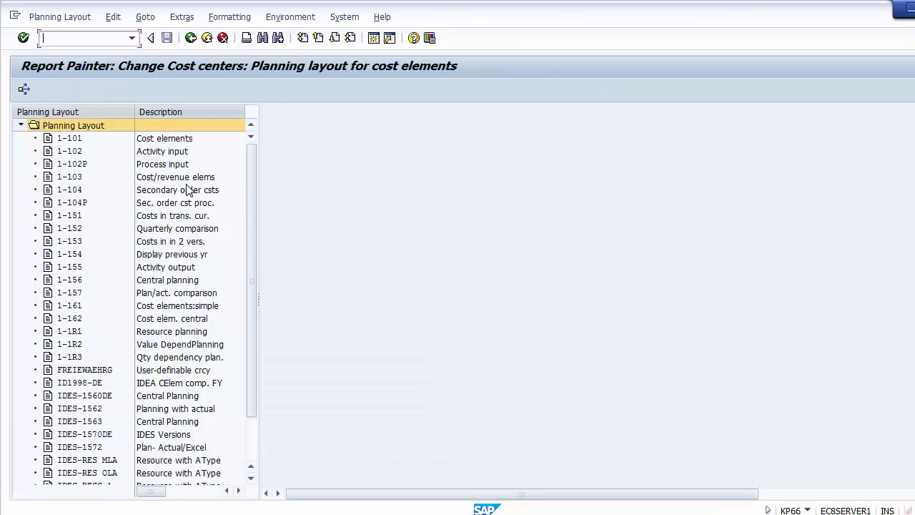
left_click(156, 139)
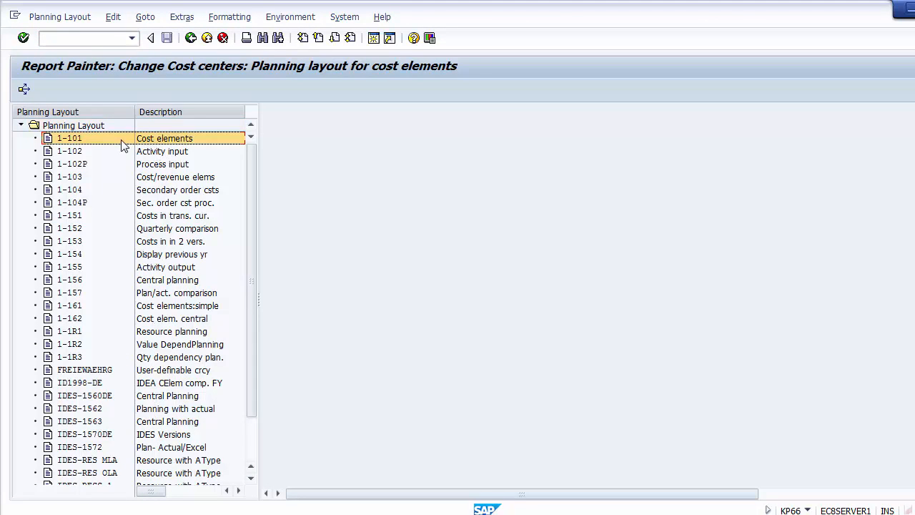
double_click(121, 146)
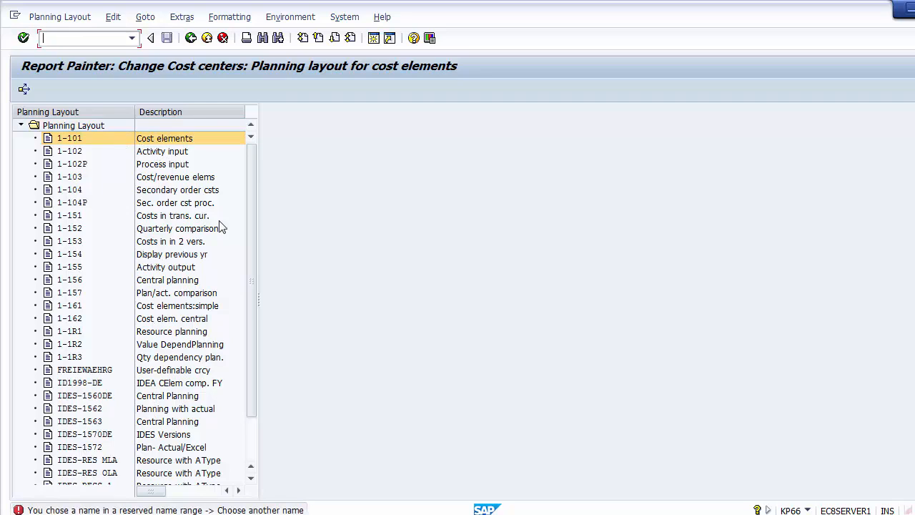
Switch Report Painter to display mode and open the standard Cost elements planning layout 1-101.
left_click(61, 143)
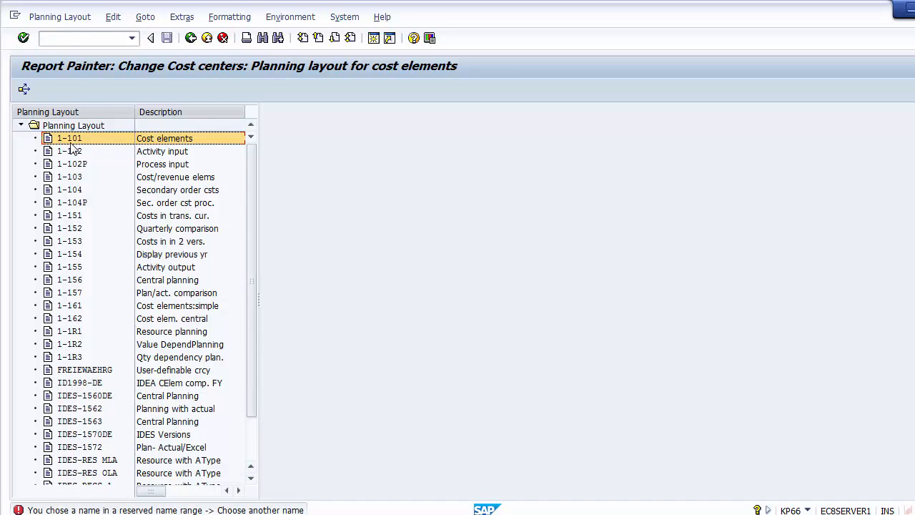
left_click(60, 16)
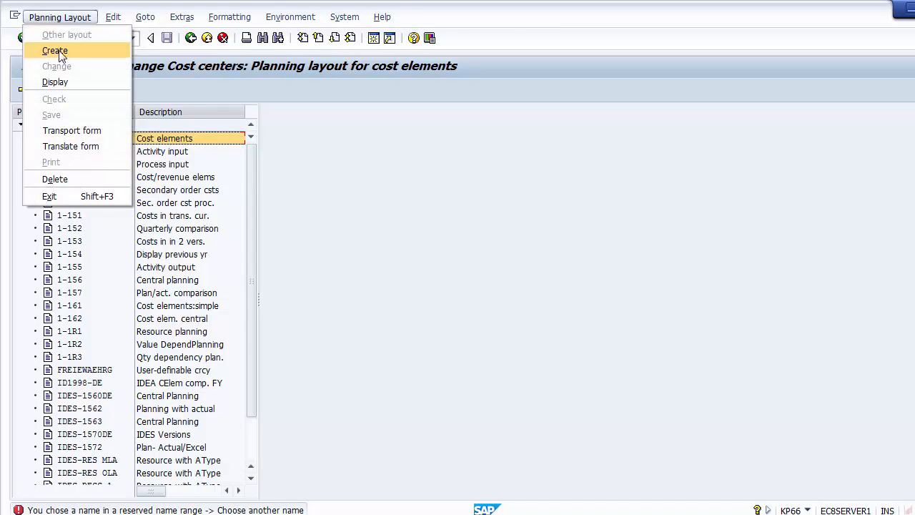
left_click(59, 83)
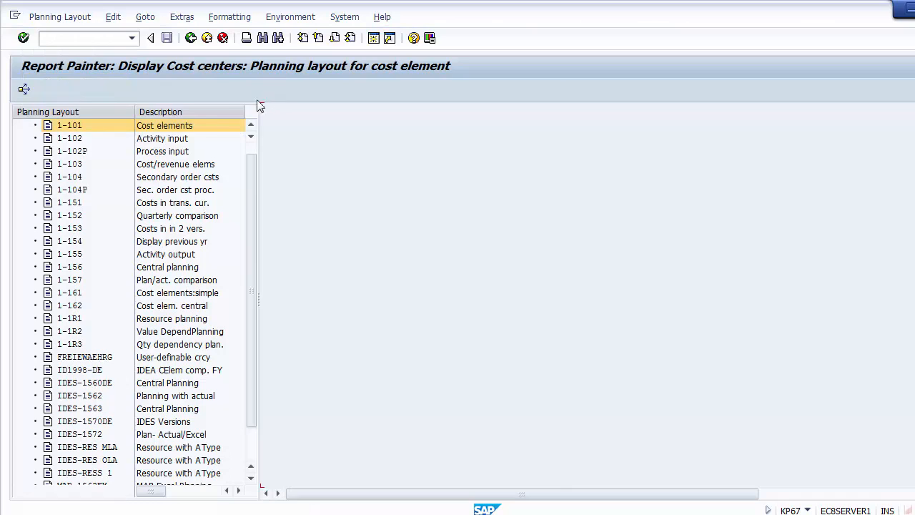
double_click(129, 128)
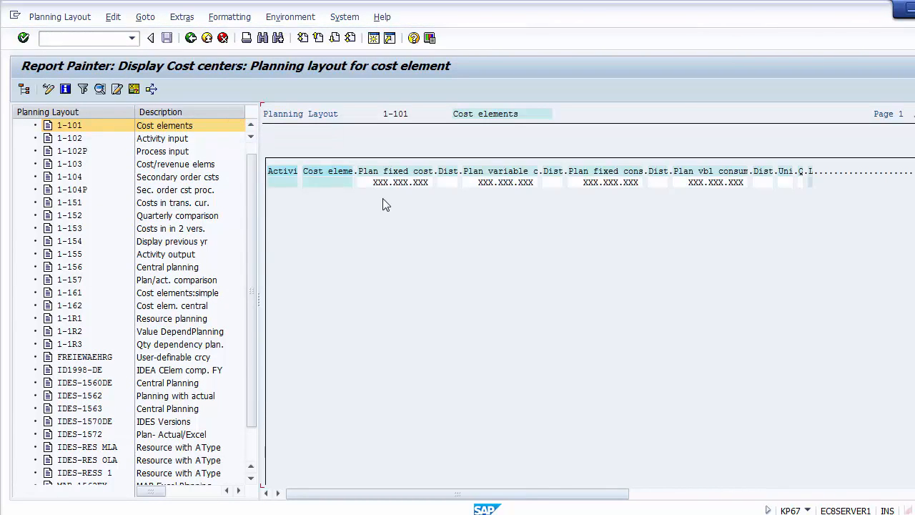
Examine the lead, value and attribute columns of planning layout 1-101 and return to SAP Easy Access.
left_click(156, 130)
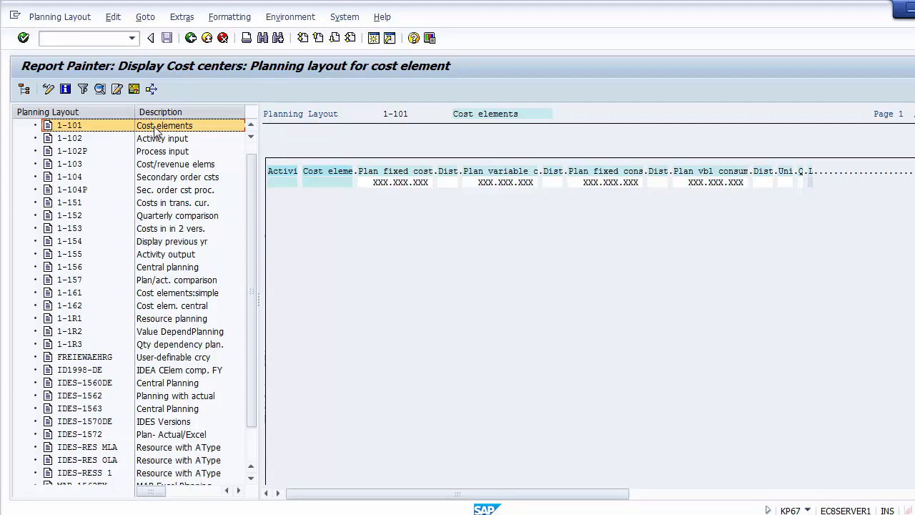
left_click(285, 181)
left_click(323, 181)
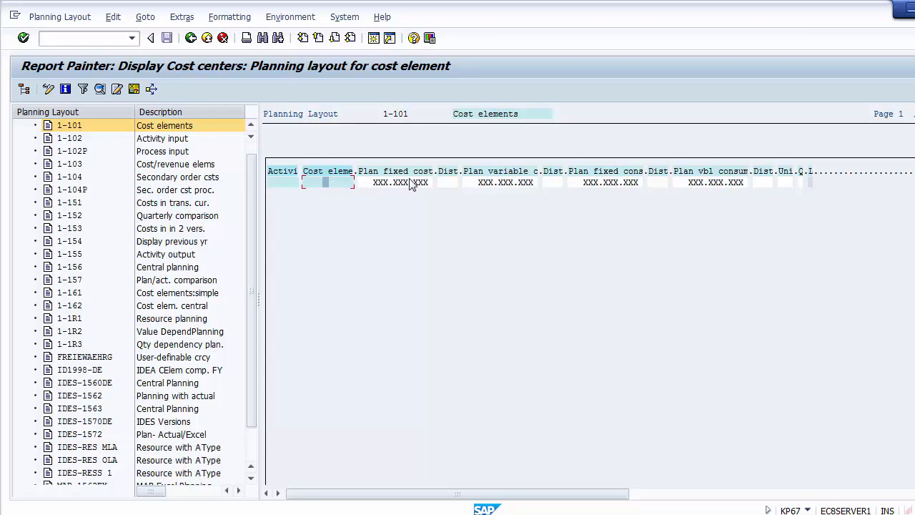
left_click(441, 182)
left_click(491, 185)
left_click(548, 181)
left_click(592, 184)
left_click(70, 127)
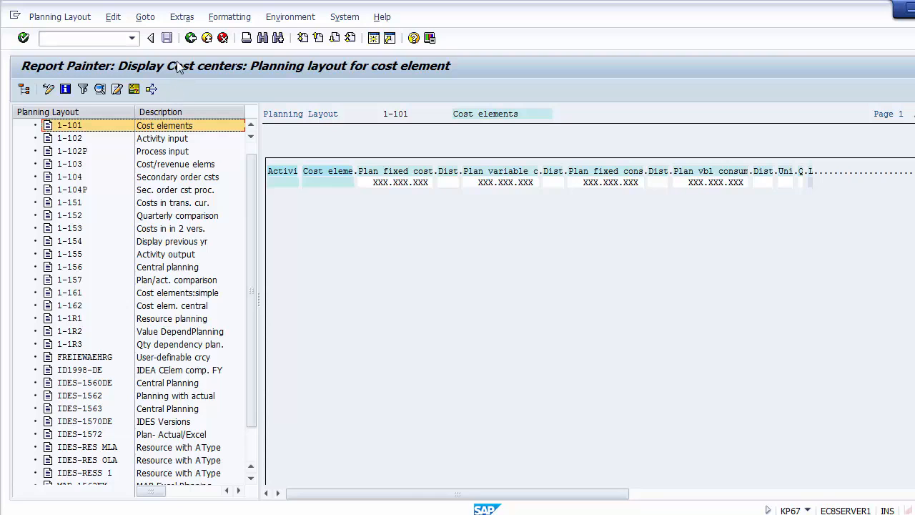
left_click(190, 37)
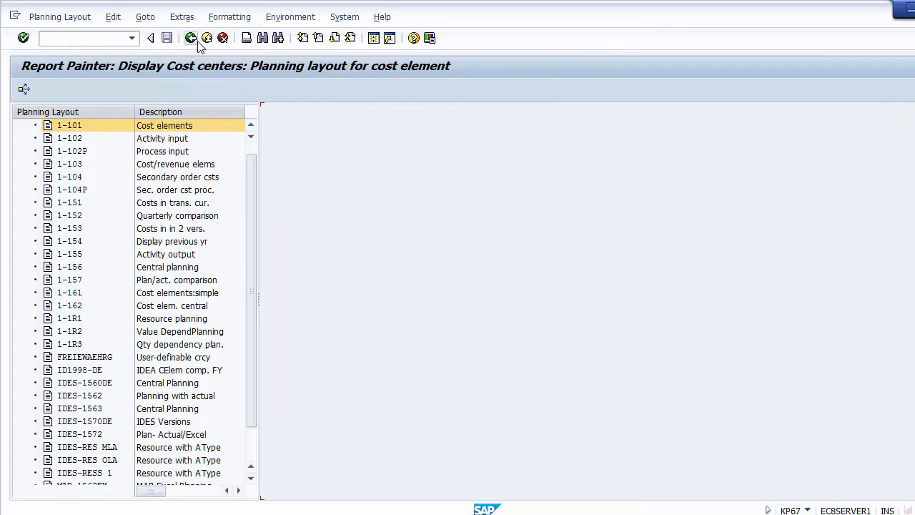
left_click(197, 41)
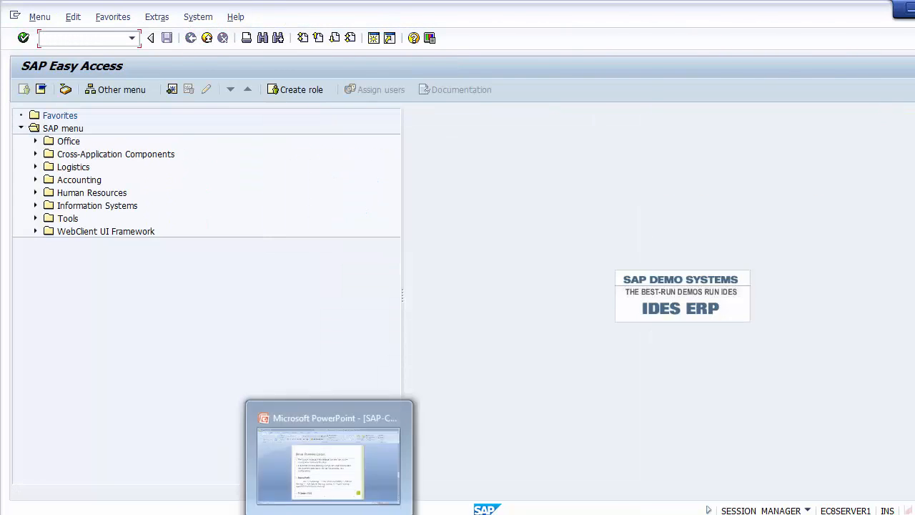
Switch to the PowerPoint presentation and advance to the Define Planning Profile slide.
left_click(329, 514)
left_click(161, 326)
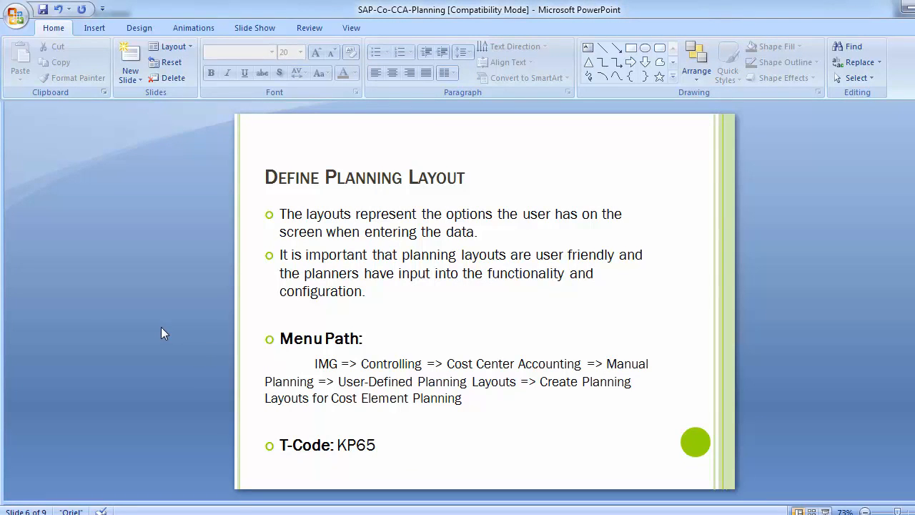
scroll(161, 326, "down", 1)
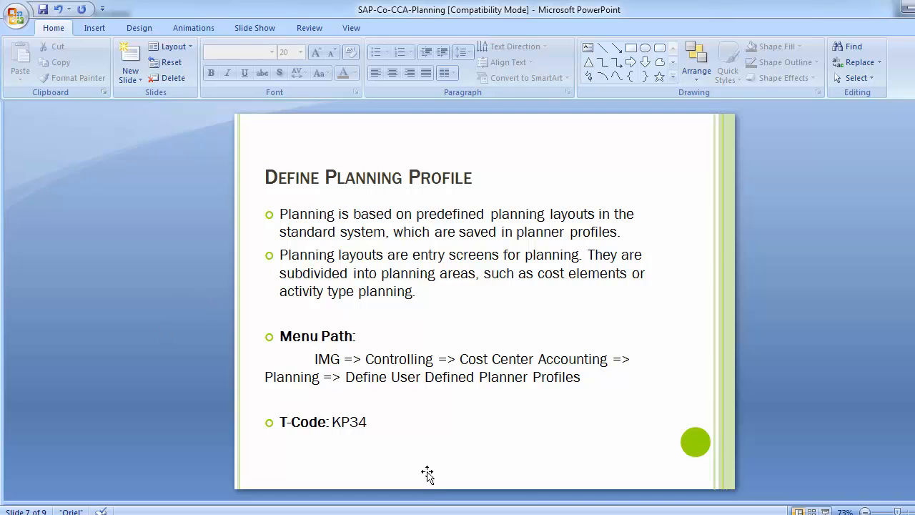
Switch back to SAP and display the SAP Reference IMG through transaction SPRO.
mouse_move(429, 512)
left_click(443, 497)
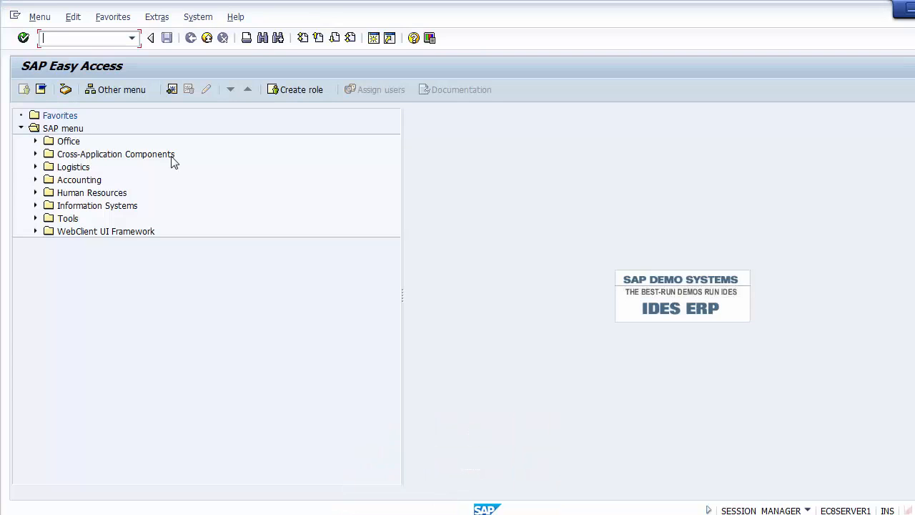
type("spro")
key("Return")
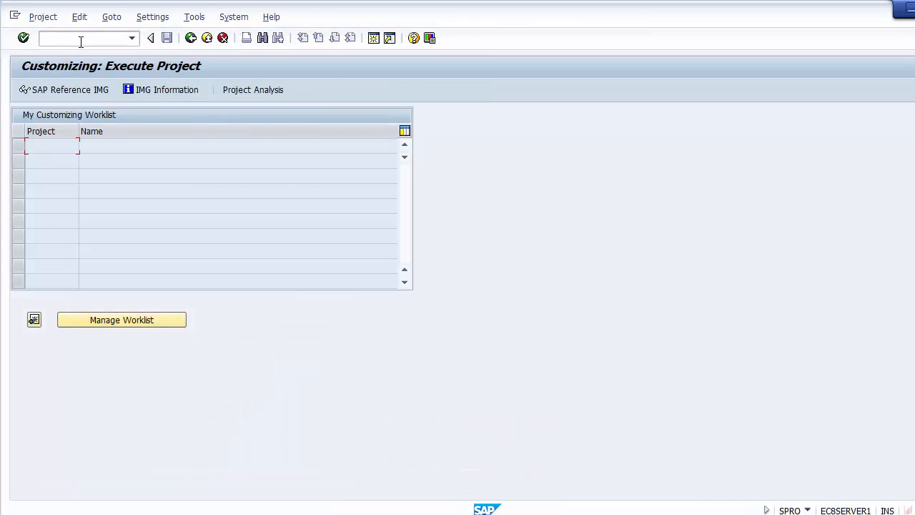
left_click(74, 93)
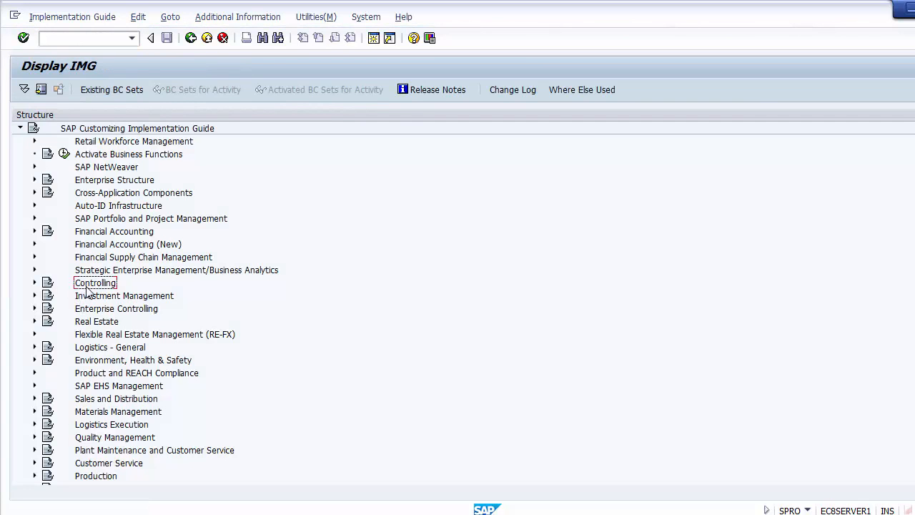
Expand the Controlling, Cost Center Accounting and Planning nodes in the implementation guide.
left_click(35, 283)
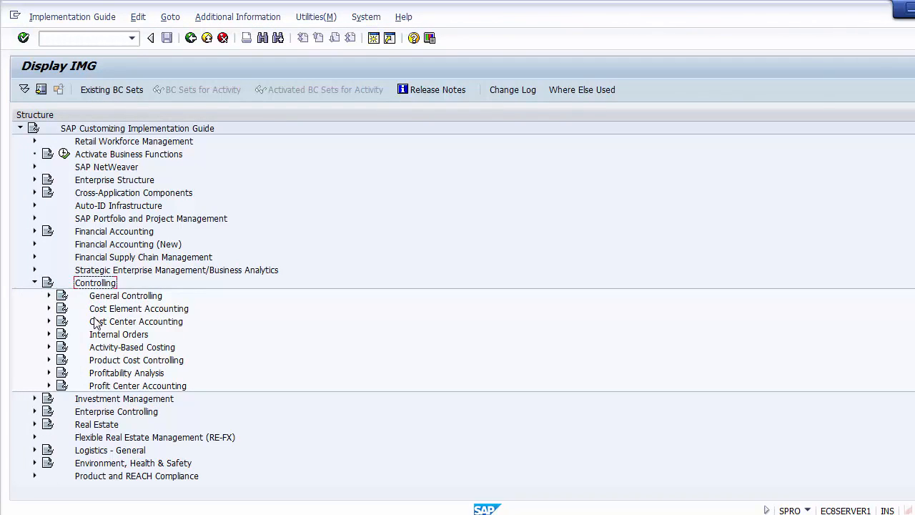
left_click(49, 321)
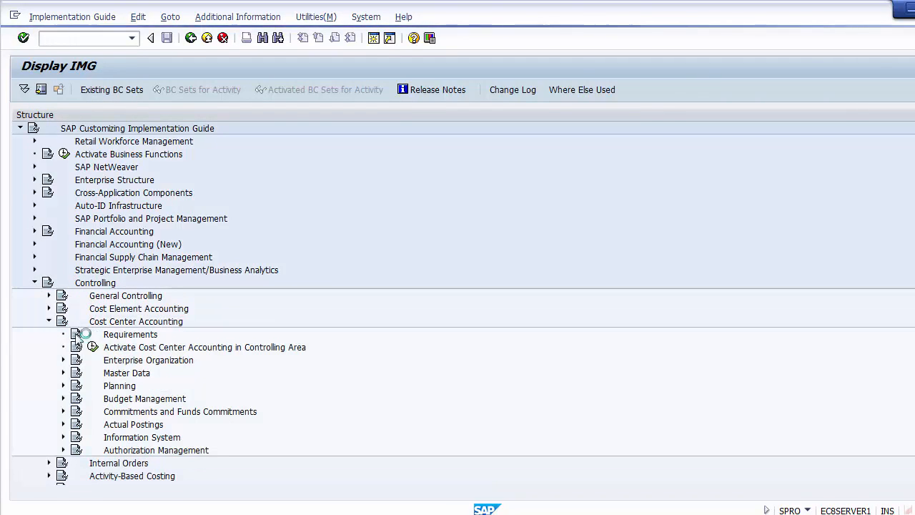
left_click(80, 387)
left_click(63, 386)
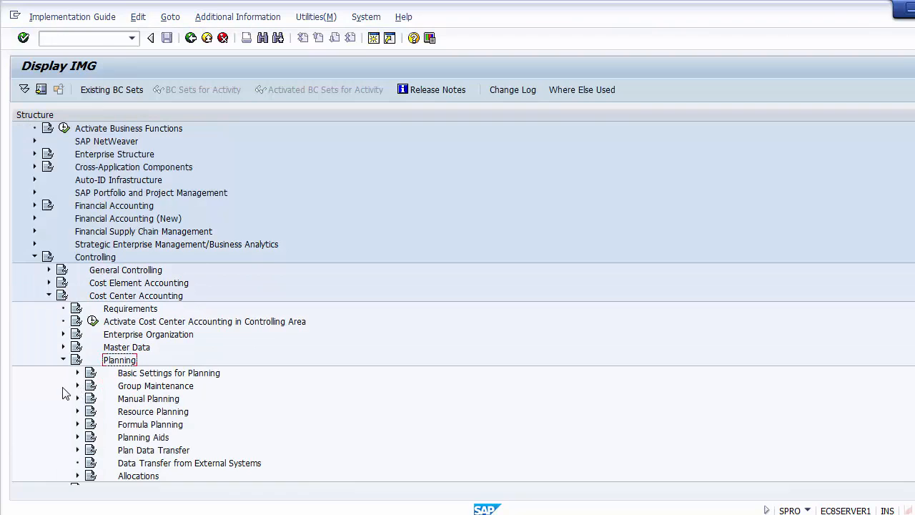
Check the menu path for user-defined planner profiles on the PowerPoint slide and return to SAP.
left_click(144, 401)
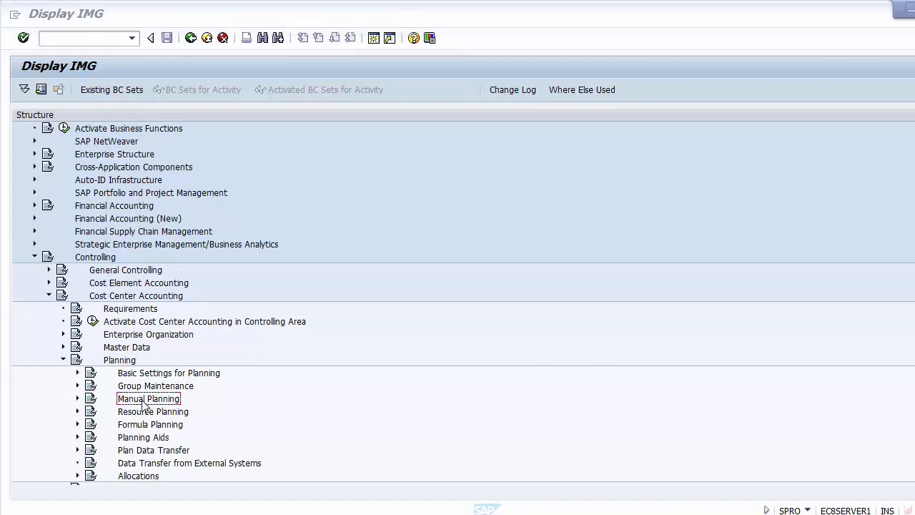
key("alt+Tab")
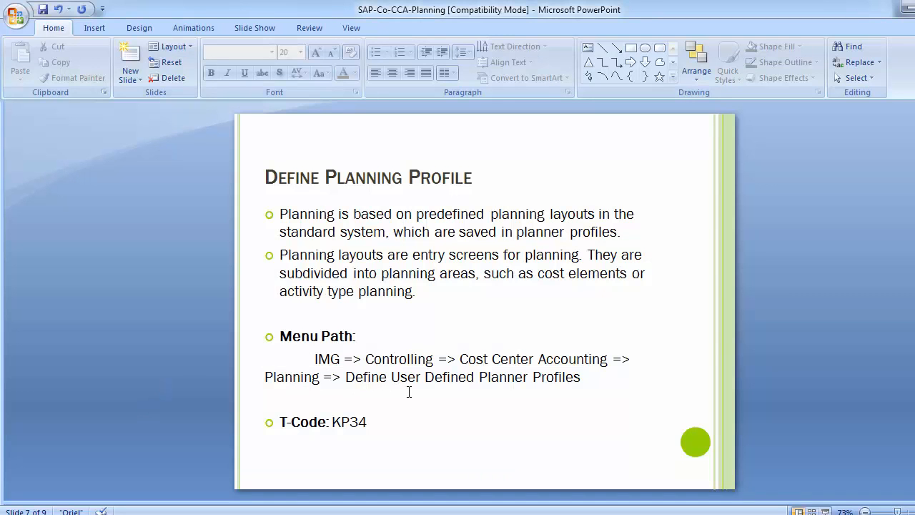
key("alt+Tab")
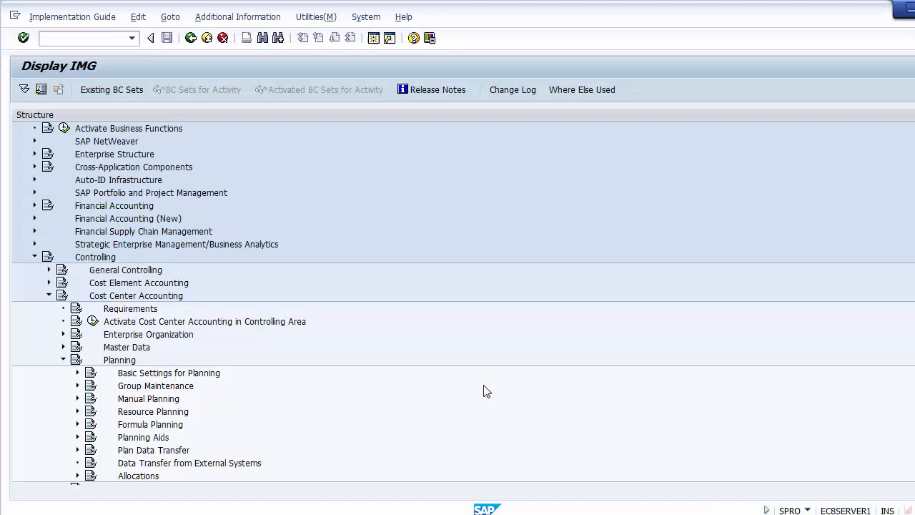
Expand Manual Planning and execute the activity Define User-Defined Planner Profiles.
left_click(78, 398)
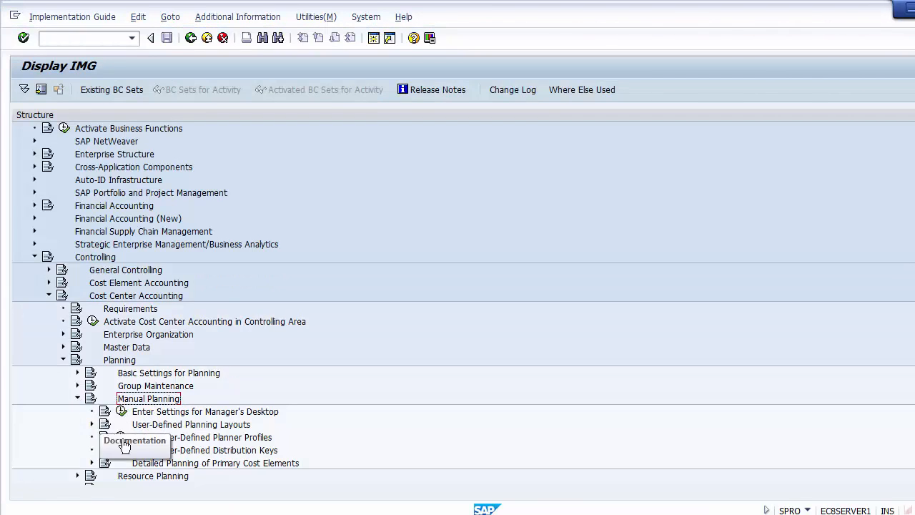
left_click(247, 439)
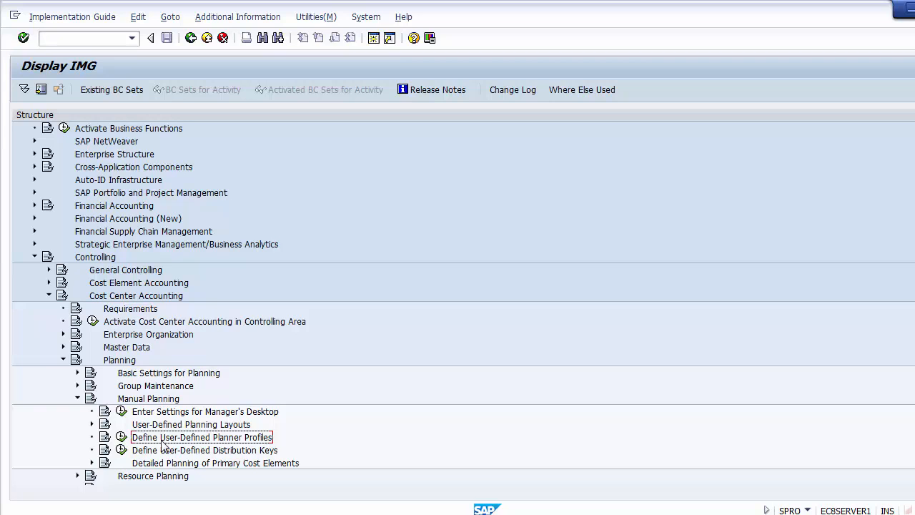
left_click(123, 440)
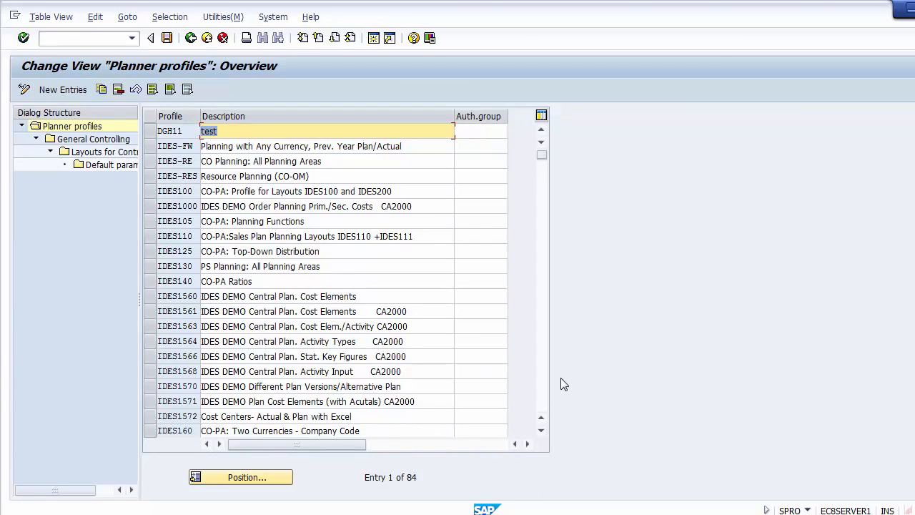
Find the standard planner profiles SAP101 to SAP104 in the overview and select all four rows.
left_click(543, 404)
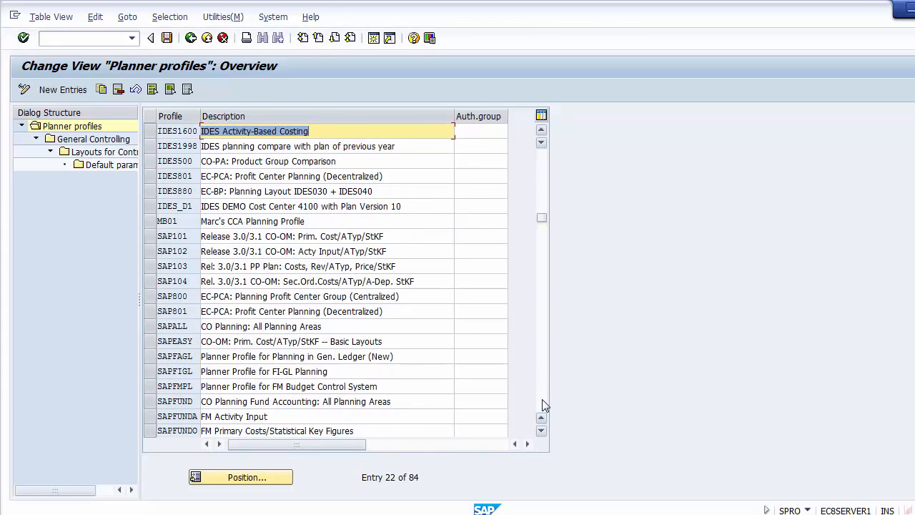
left_click(149, 236)
left_click(150, 256)
left_click(150, 268)
left_click(150, 270)
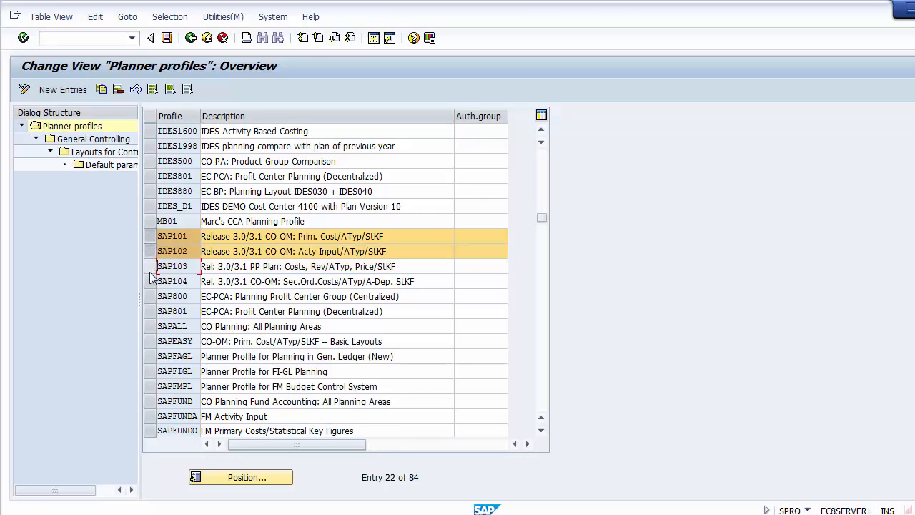
left_click_drag(151, 270, 150, 285)
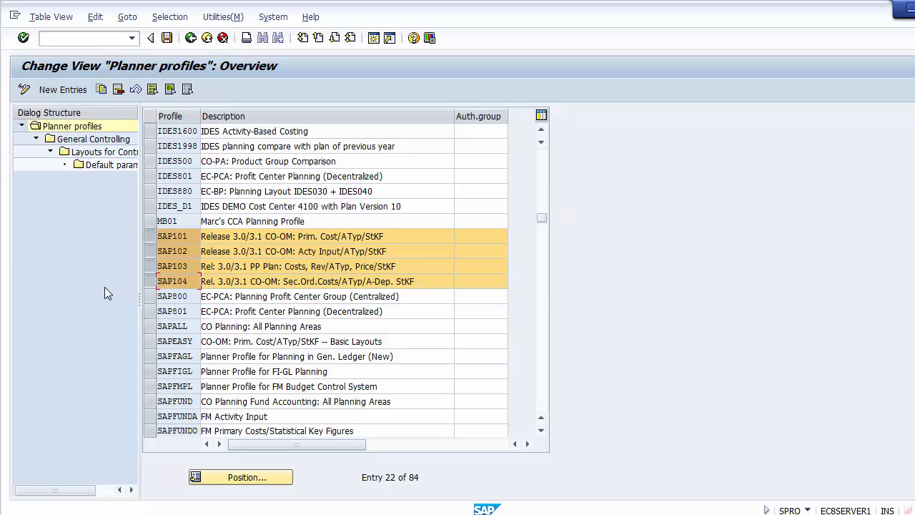
Examine the descriptions of planner profiles SAP101 to SAP104 to see which planning areas each one covers.
left_click(297, 236)
left_click_drag(297, 237, 397, 237)
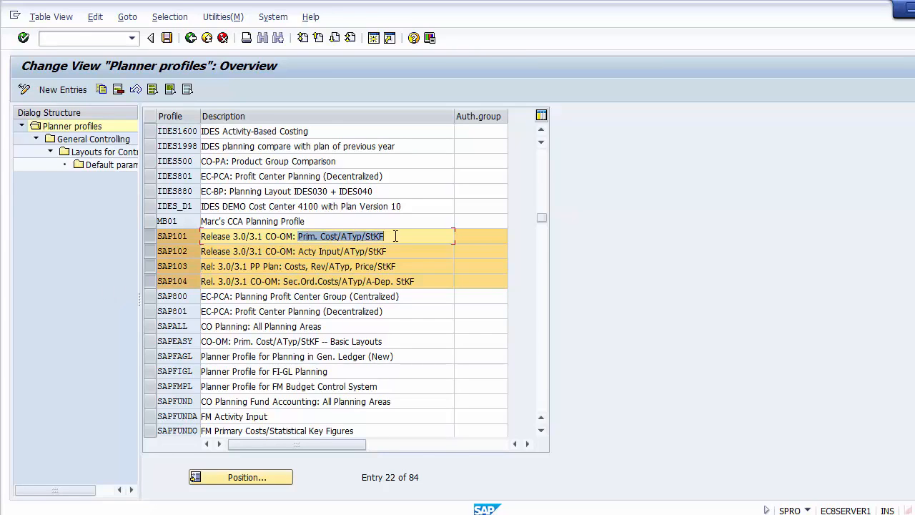
left_click(308, 237)
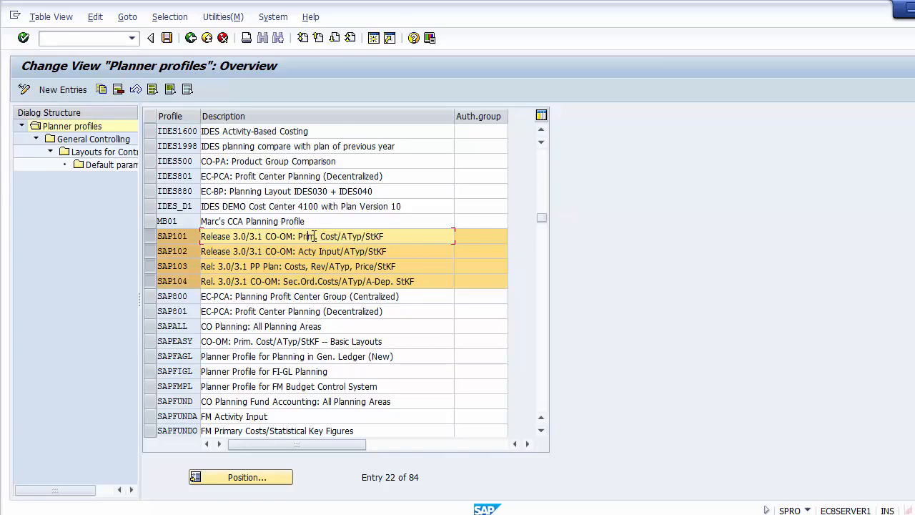
left_click(349, 237)
left_click(309, 252)
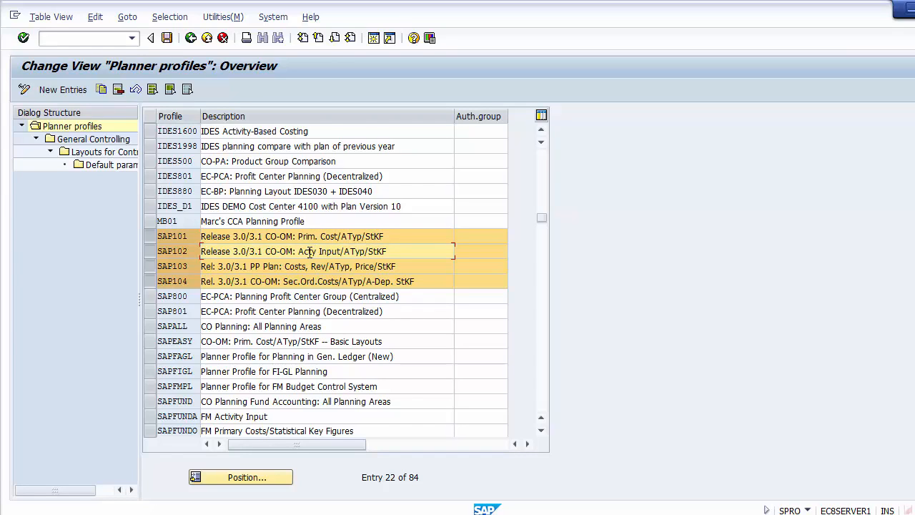
left_click(320, 266)
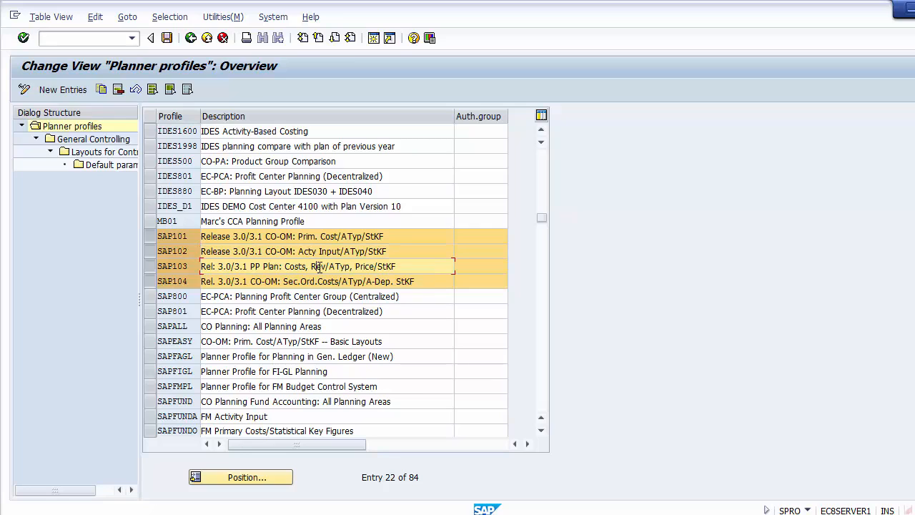
left_click(319, 282)
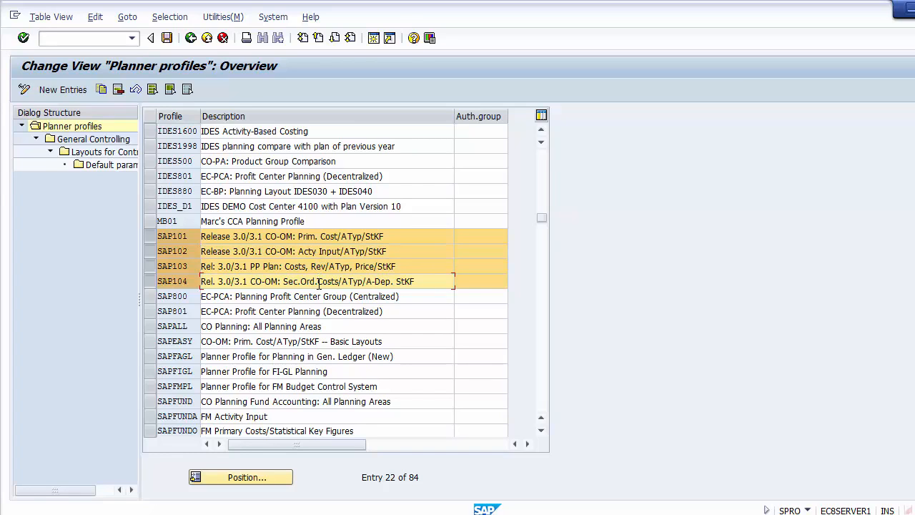
left_click(313, 238)
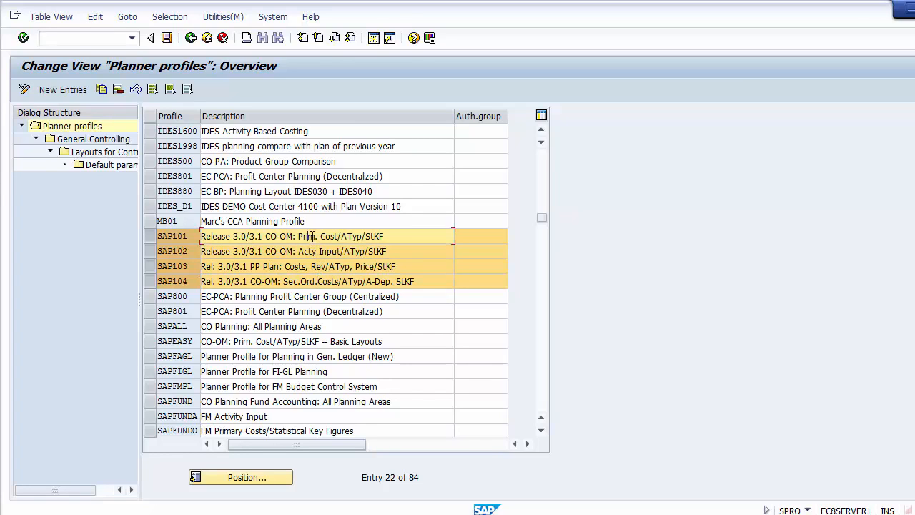
left_click_drag(299, 237, 390, 236)
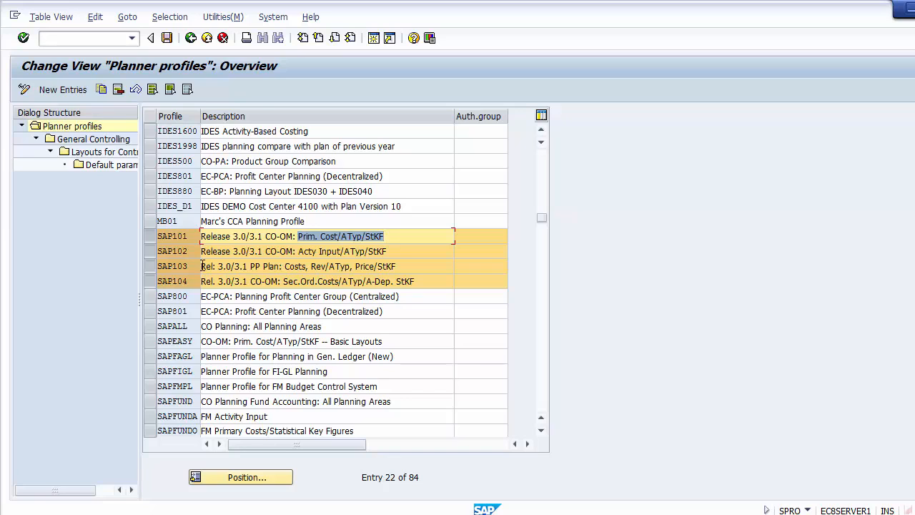
Deselect profiles SAP102, SAP103 and SAP104 so that only SAP101 is selected.
left_click(150, 282)
left_click(150, 265)
left_click(150, 251)
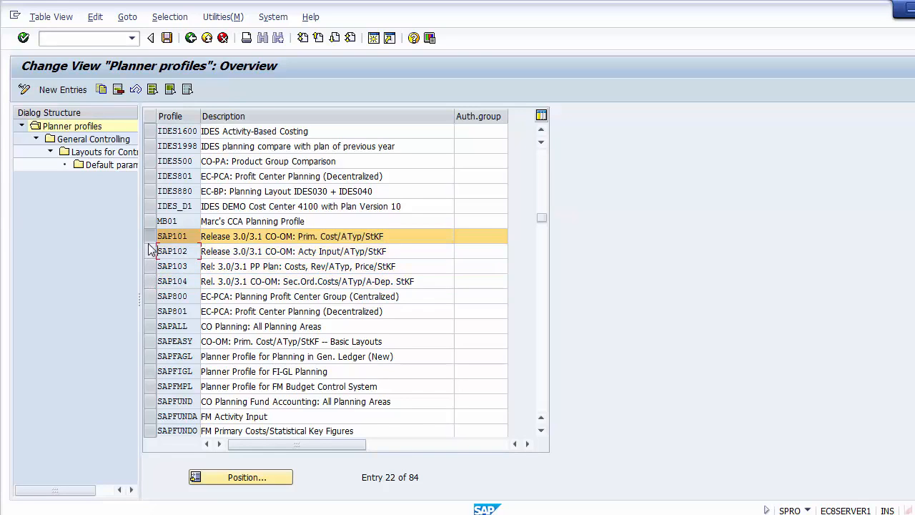
left_click(150, 235)
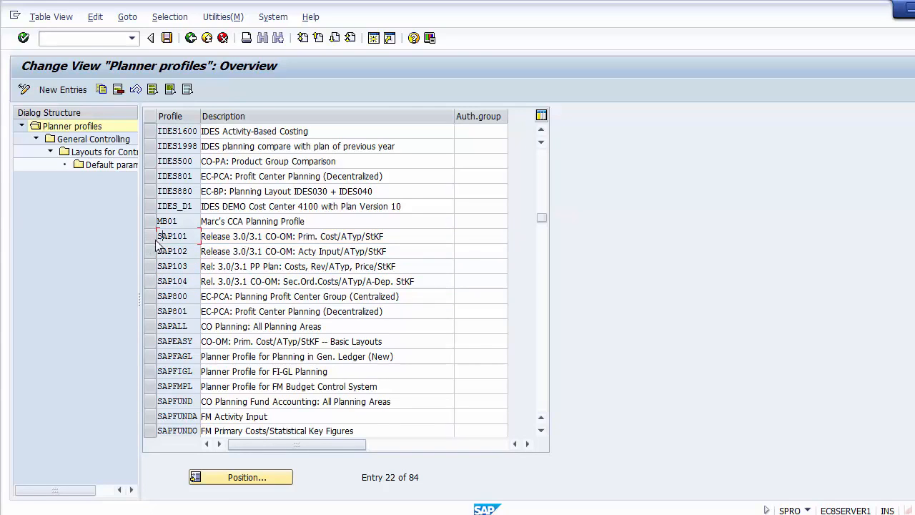
left_click(150, 238)
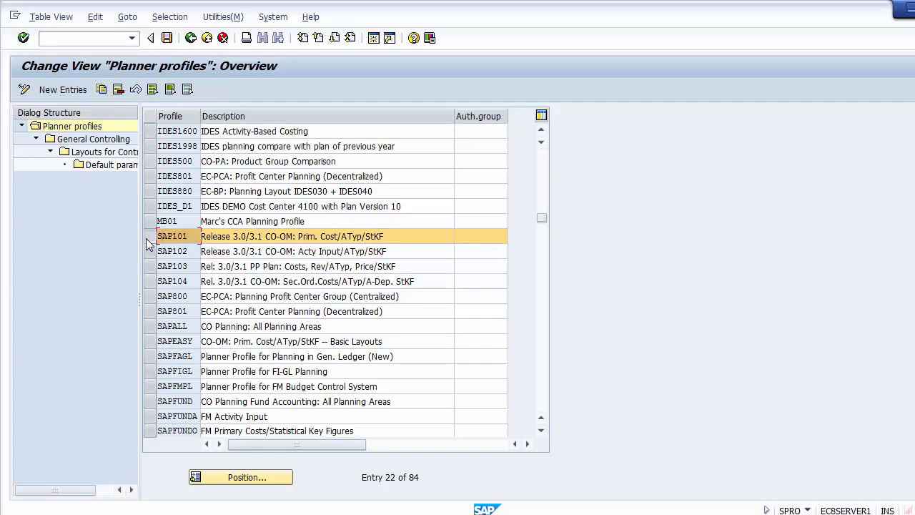
Copy planner profile SAP101 and enter ZSAP101 as the name of the copy.
left_click(101, 89)
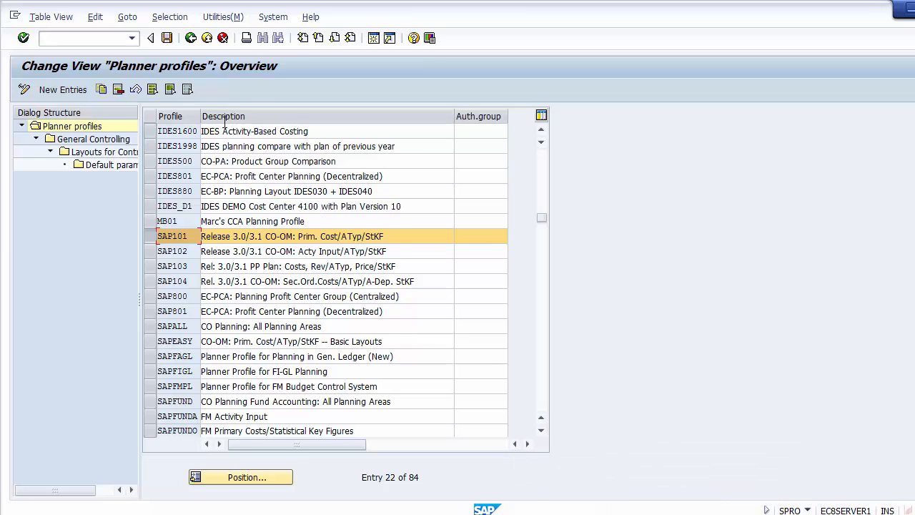
left_click(150, 237)
left_click(150, 237)
left_click(102, 91)
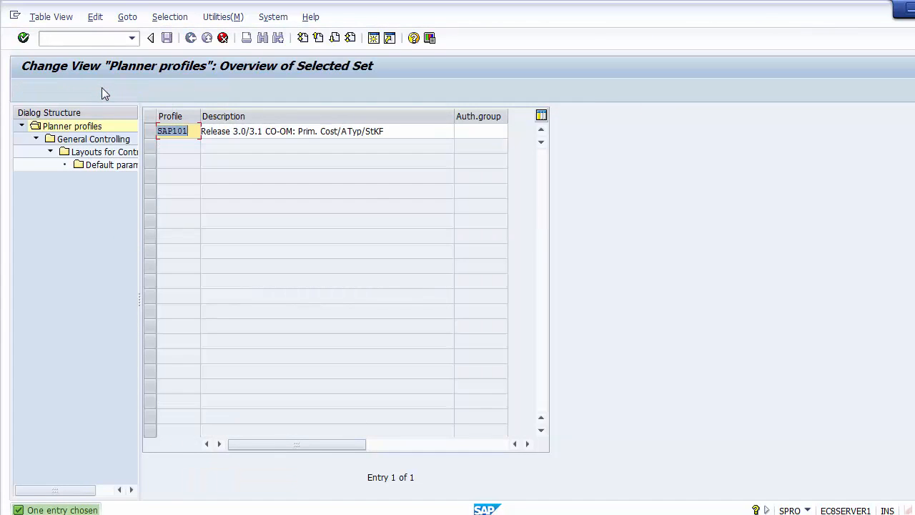
left_click(187, 130)
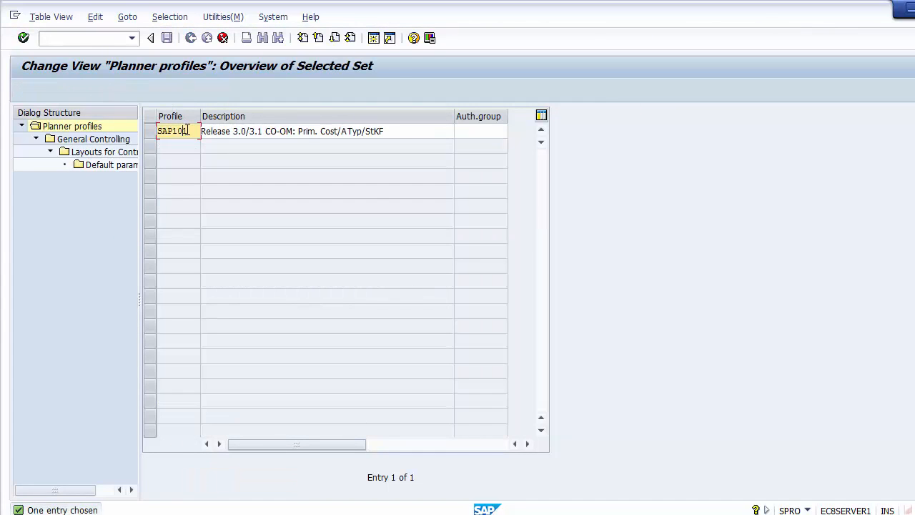
type("Z")
Replace the copy's description with "Primary Costs/ Activity Types/ Statistical Key Fig" and try to confirm the entry.
left_click_drag(269, 131, 156, 131)
key("Delete")
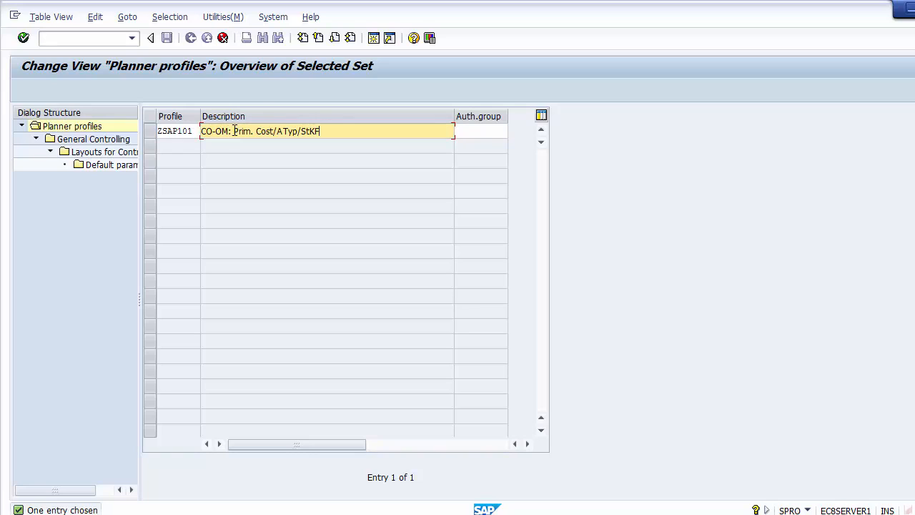
left_click_drag(234, 131, 178, 133)
key("Delete")
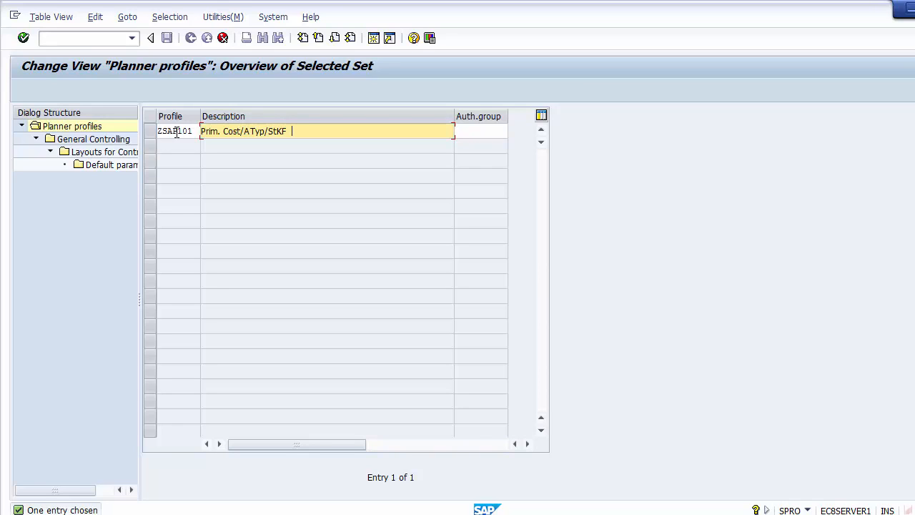
key("BackSpace")
key("BackSpace")
key("BackSpace")
key("BackSpace")
key("BackSpace")
key("BackSpace")
key("BackSpace")
key("BackSpace")
key("BackSpace")
key("BackSpace")
key("BackSpace")
key("BackSpace")
key("BackSpace")
key("BackSpace")
key("BackSpace")
key("BackSpace")
key("BackSpace")
key("BackSpace")
key("BackSpace")
key("BackSpace")
type("Primary Costs/ Activity Type")
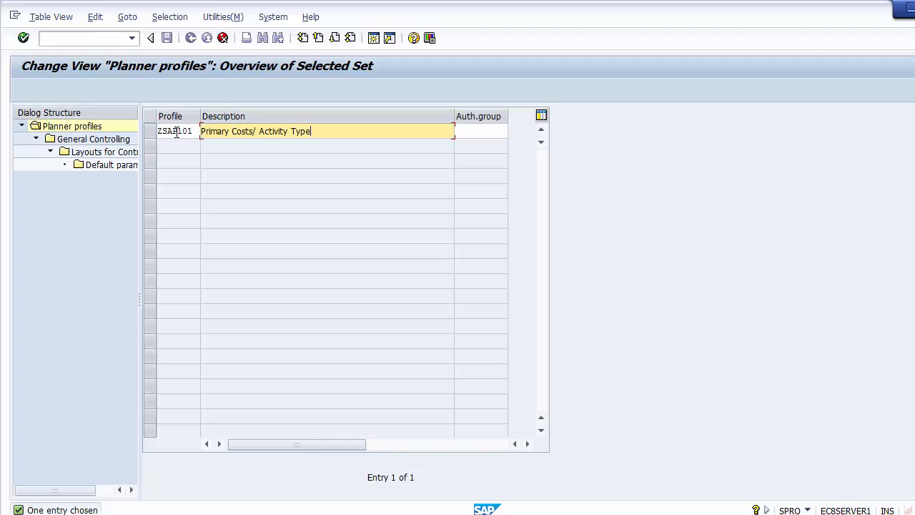
type("s/ Statistical Key Fig")
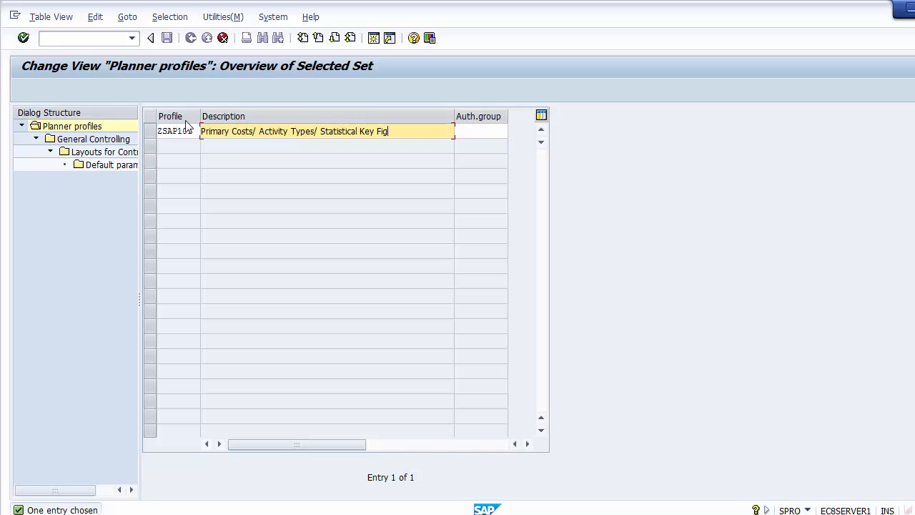
left_click(177, 131)
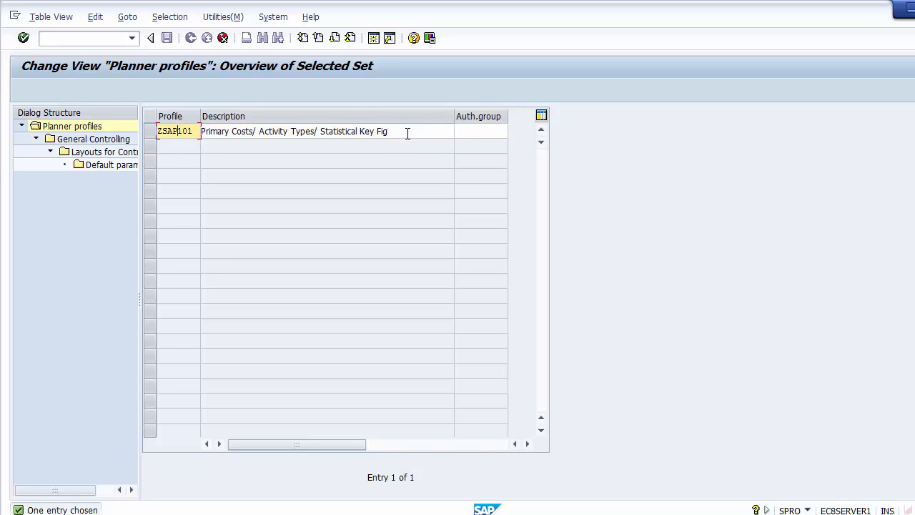
left_click_drag(407, 132, 184, 121)
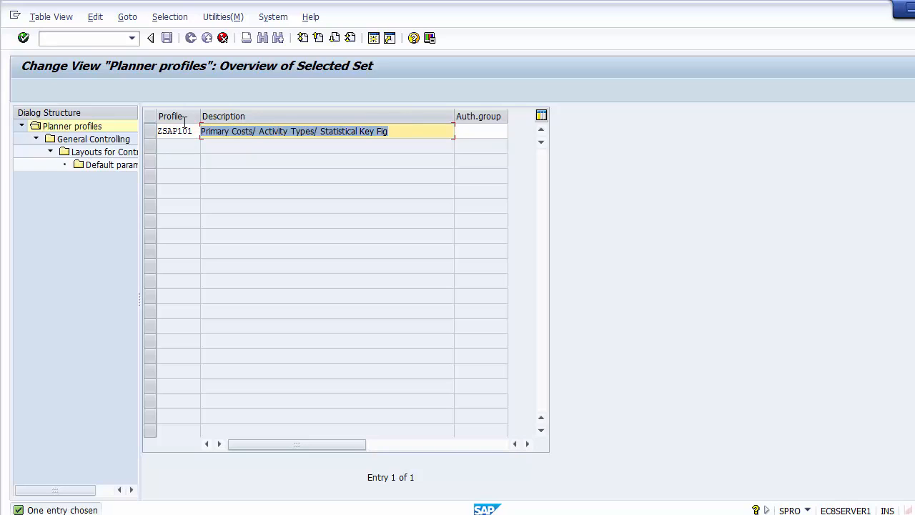
key("Return")
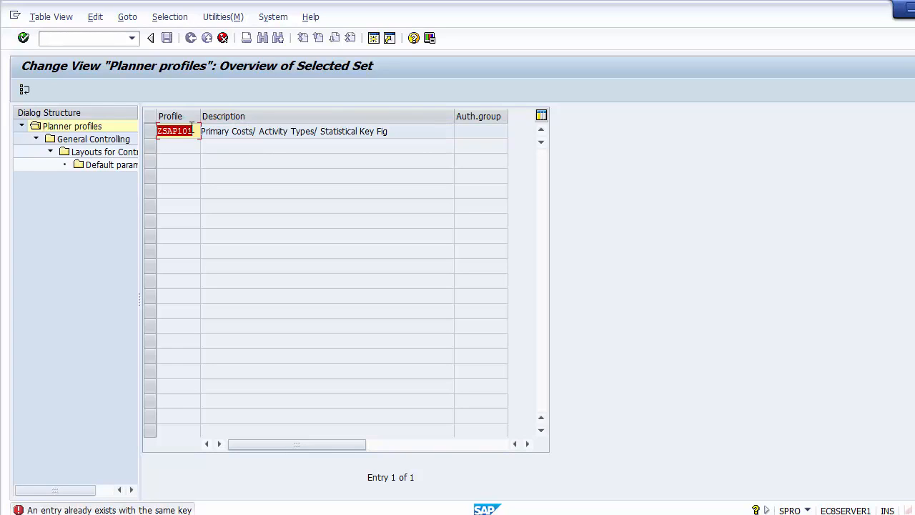
Change the copied profile's name to ZSAP100 and complete the copy with its dependent entries.
left_click(198, 131)
key("BackSpace")
key("BackSpace")
key("BackSpace")
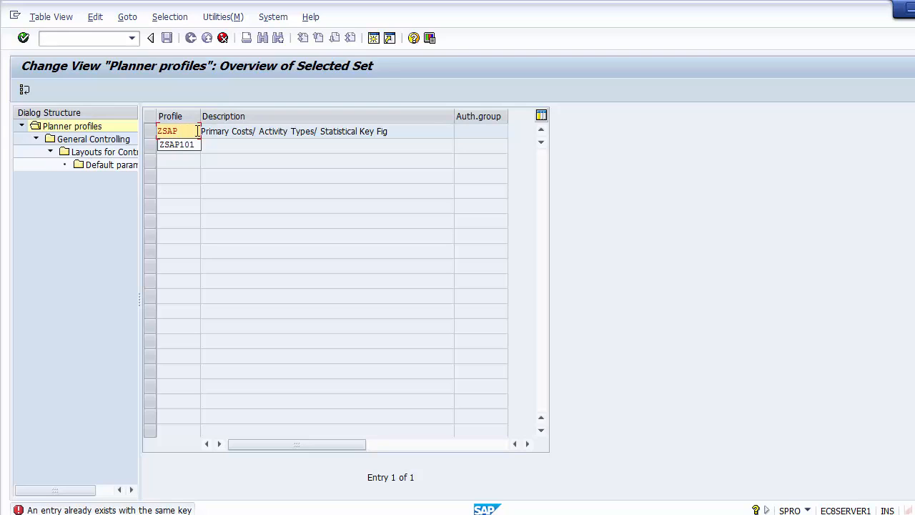
type("100")
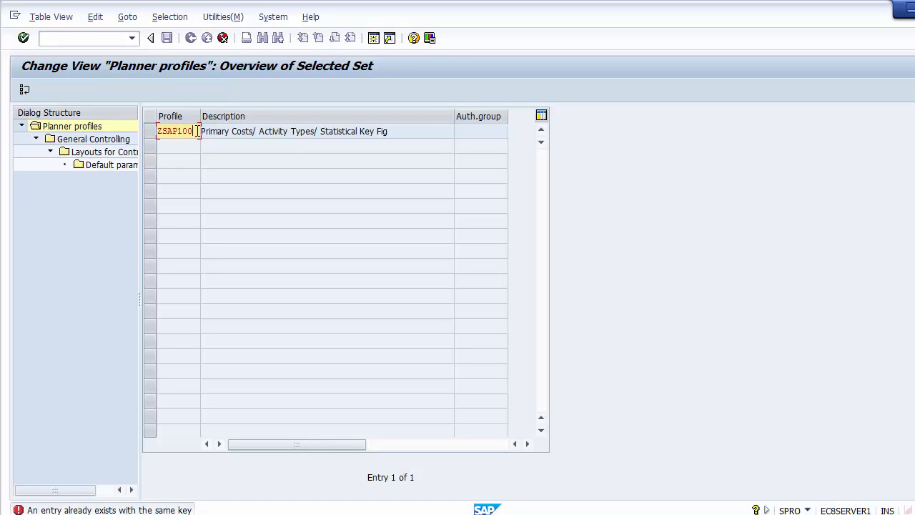
key("Return")
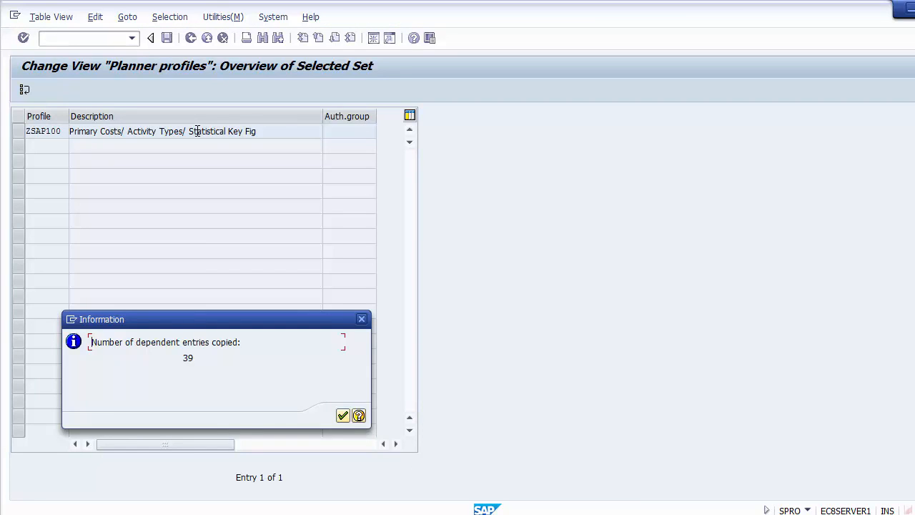
left_click(343, 416)
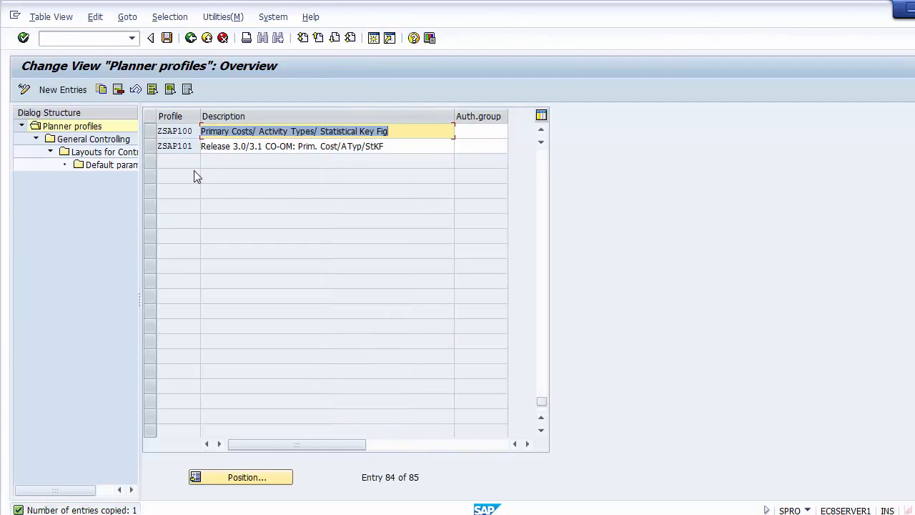
Save the new planner profile ZSAP100 in the FICO Configurations customizing request.
left_click(150, 131)
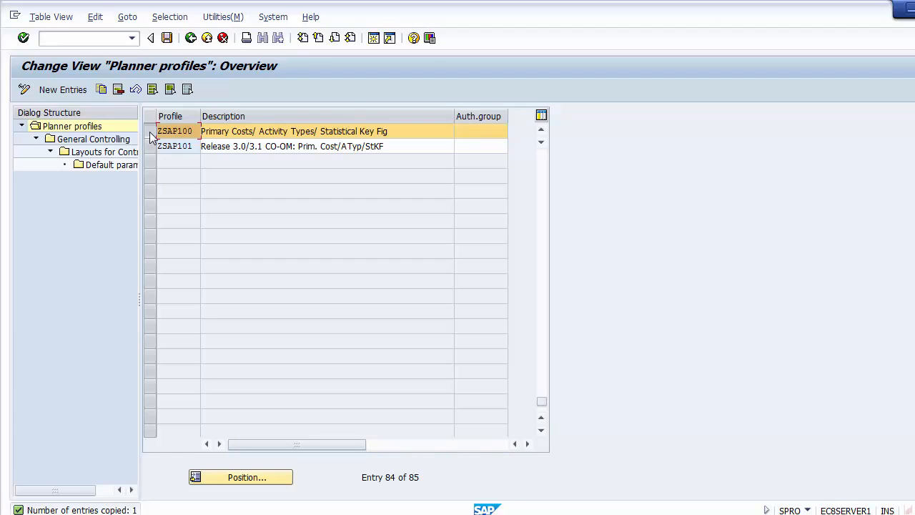
left_click(151, 133)
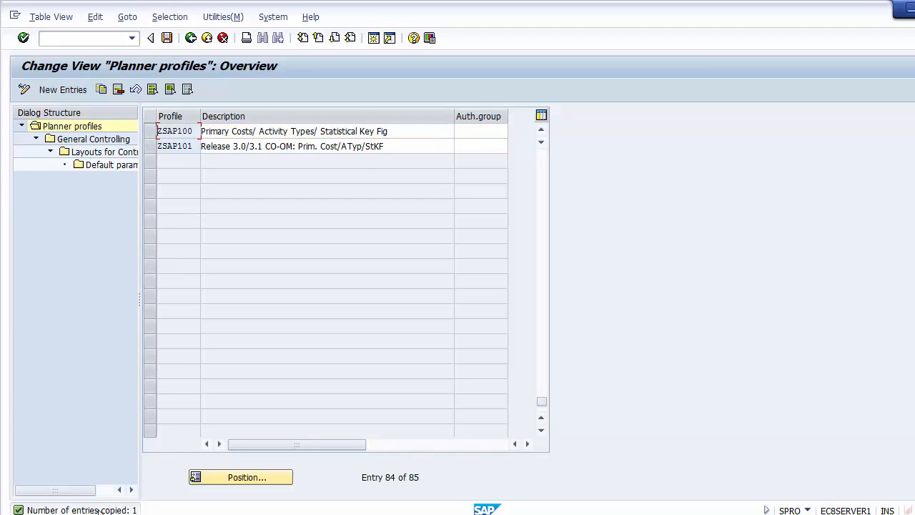
left_click(165, 38)
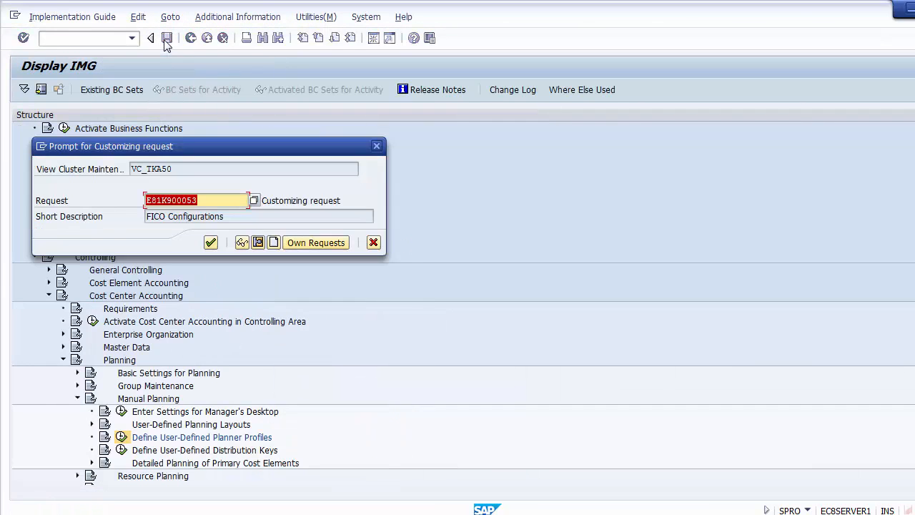
left_click(211, 243)
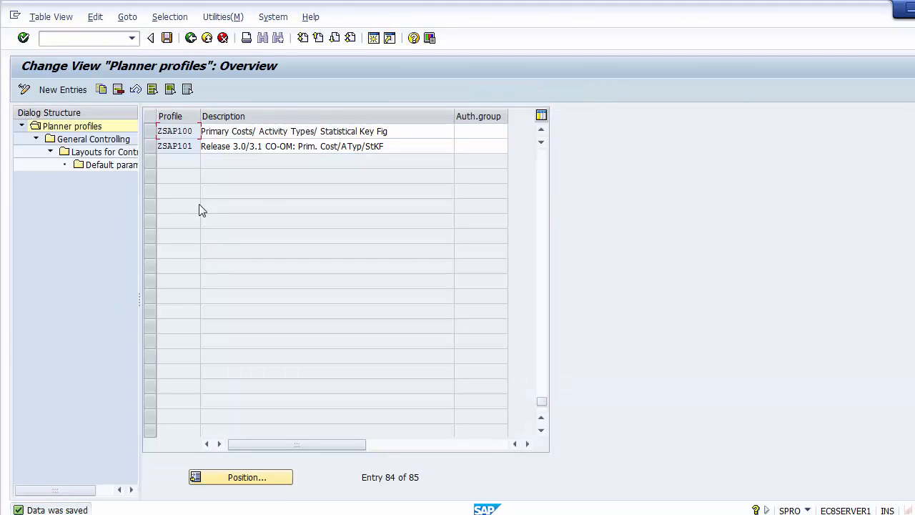
Open the General Controlling settings of profile ZSAP100 and display the layouts for "Cost ctrs: Cost element/activity inputs".
left_click(151, 133)
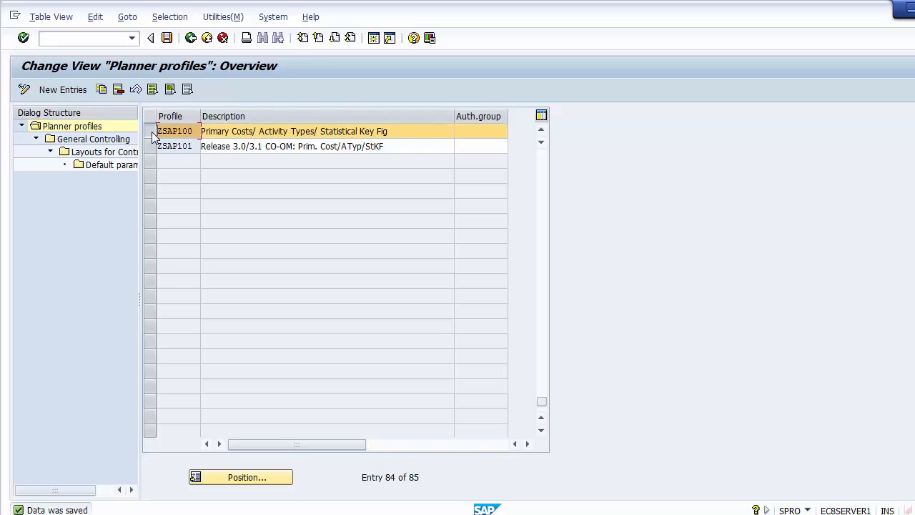
double_click(109, 142)
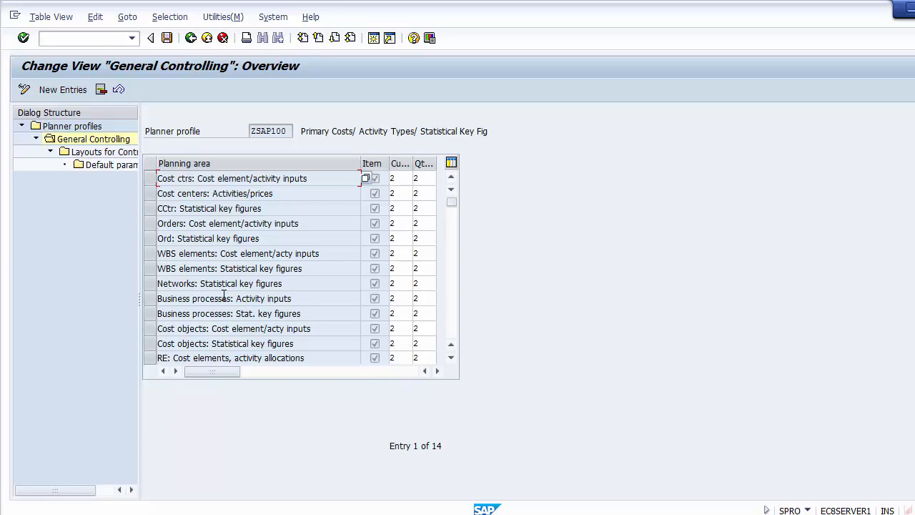
left_click(150, 184)
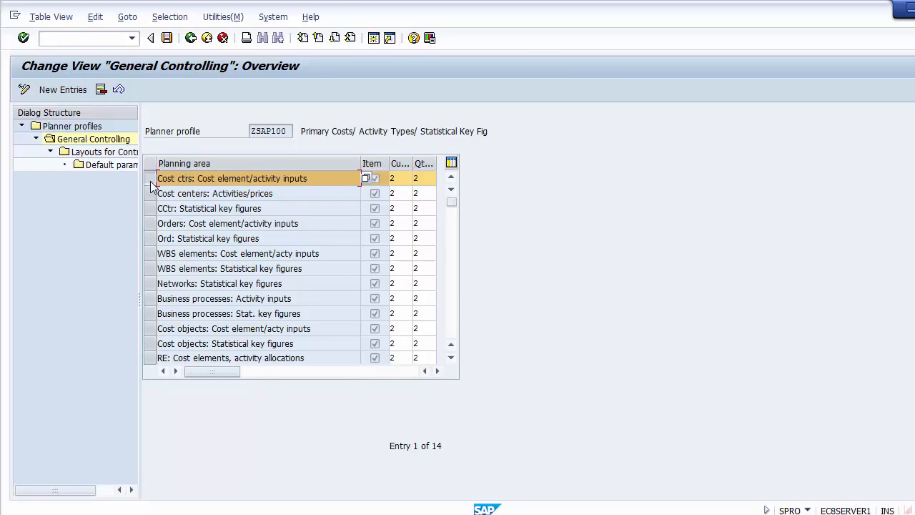
double_click(109, 153)
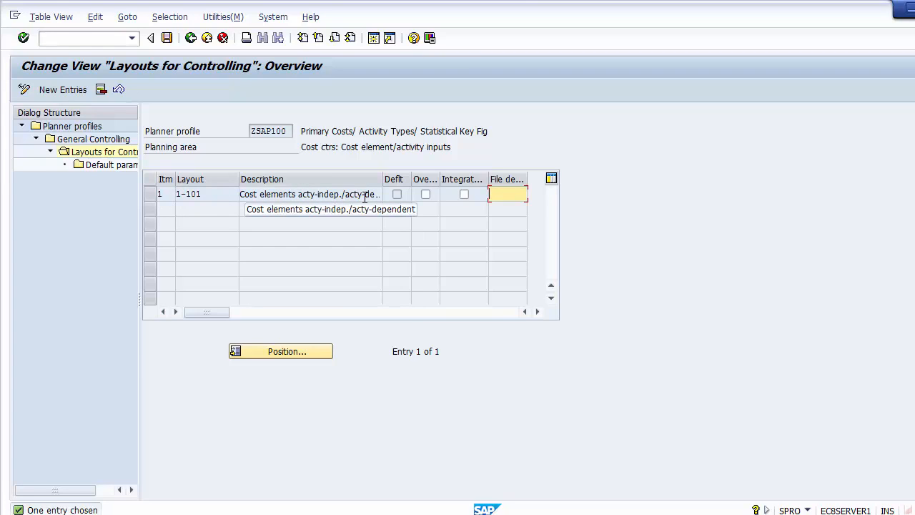
Turn on the overwrite option for layout 1-101, leave the integrated option off, and save the layout settings.
left_click(425, 194)
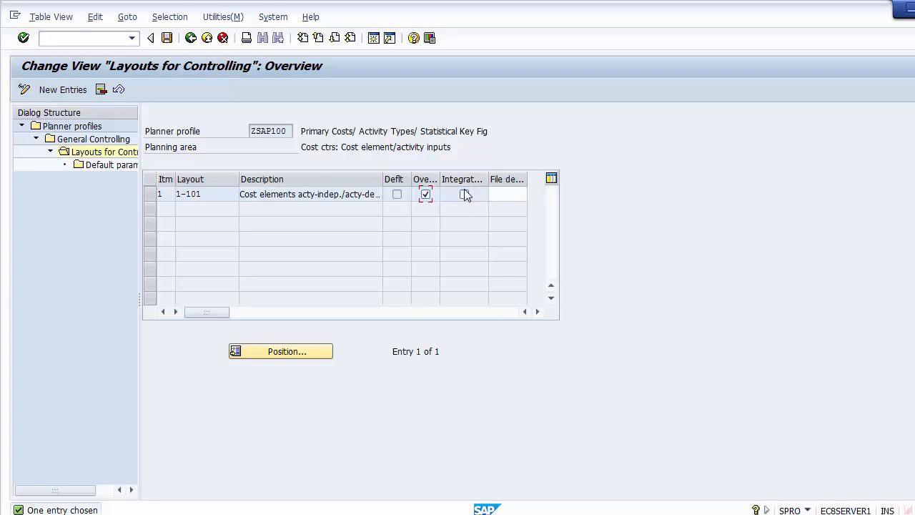
left_click(465, 195)
left_click(464, 194)
left_click(497, 193)
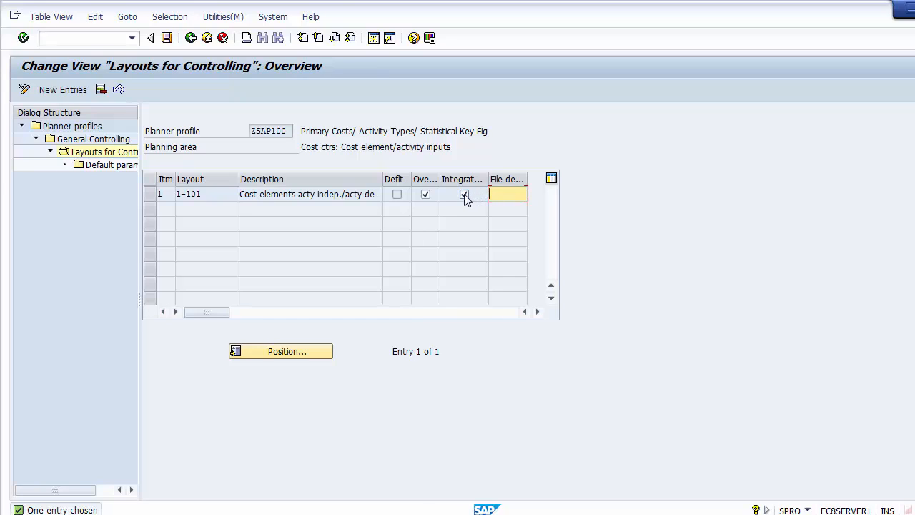
left_click(464, 195)
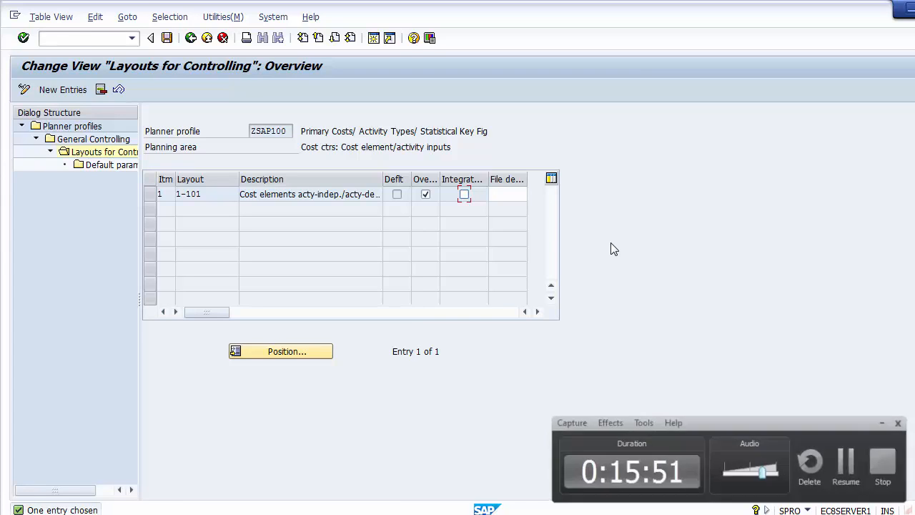
left_click(426, 195)
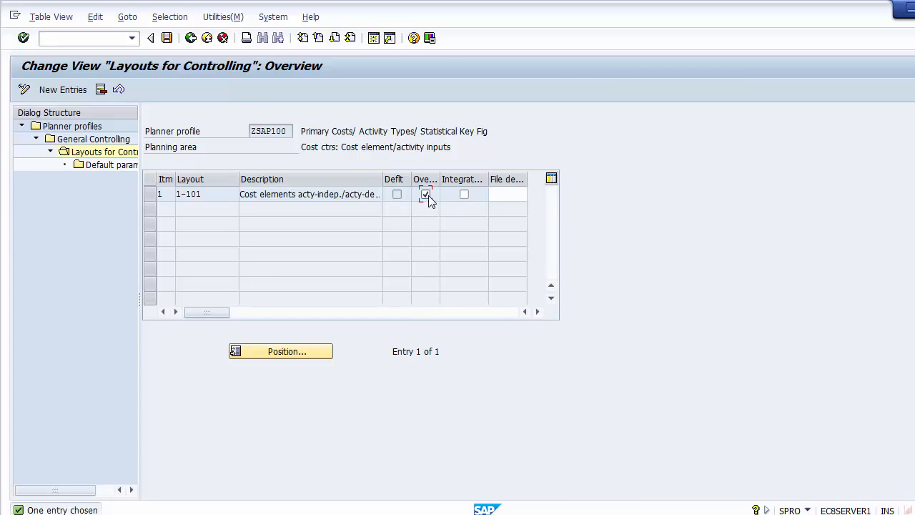
left_click(167, 38)
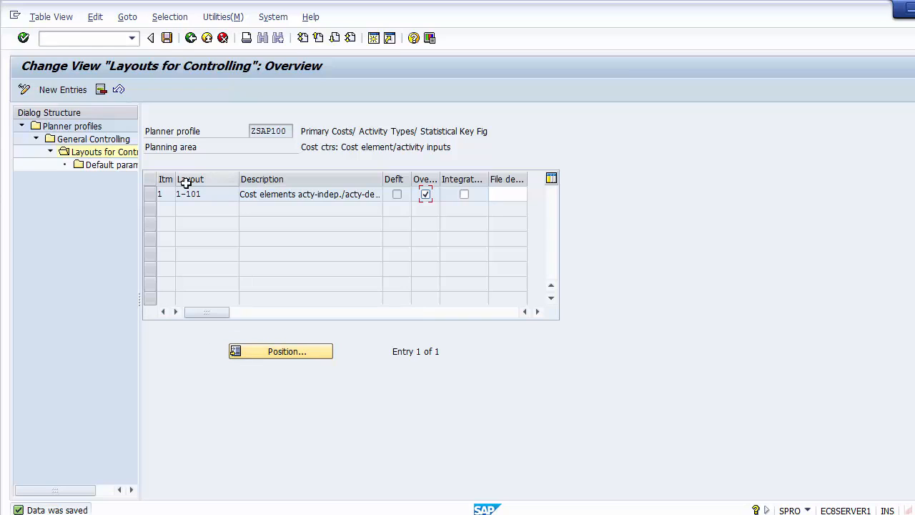
left_click(170, 136)
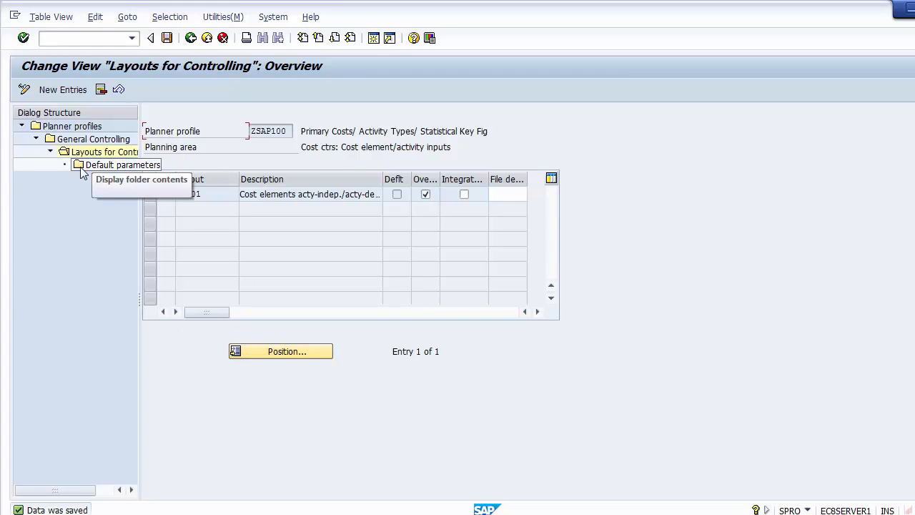
left_click(103, 156)
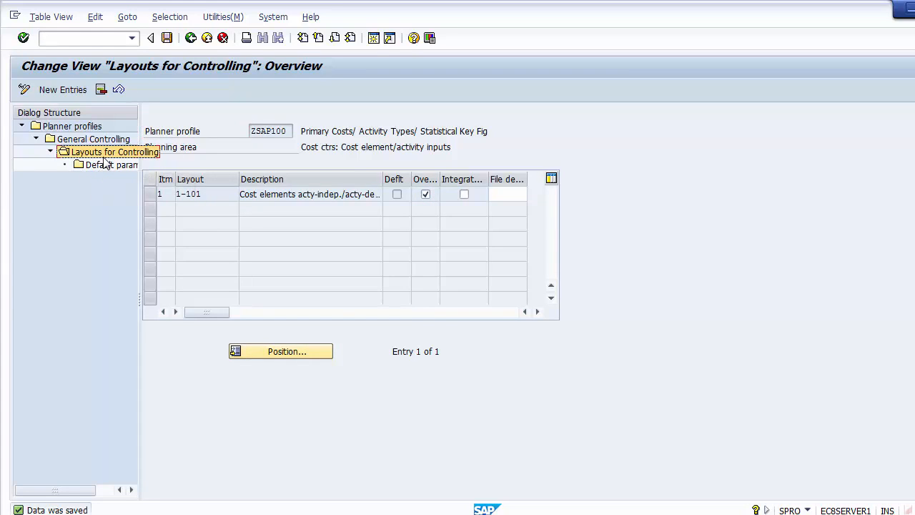
left_click_drag(191, 195, 148, 205)
left_click_drag(290, 133, 252, 133)
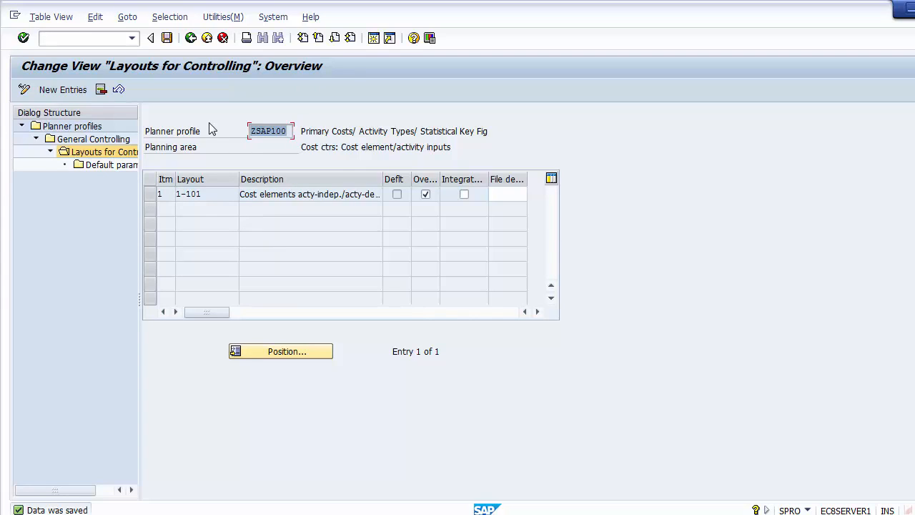
key("alt+Tab")
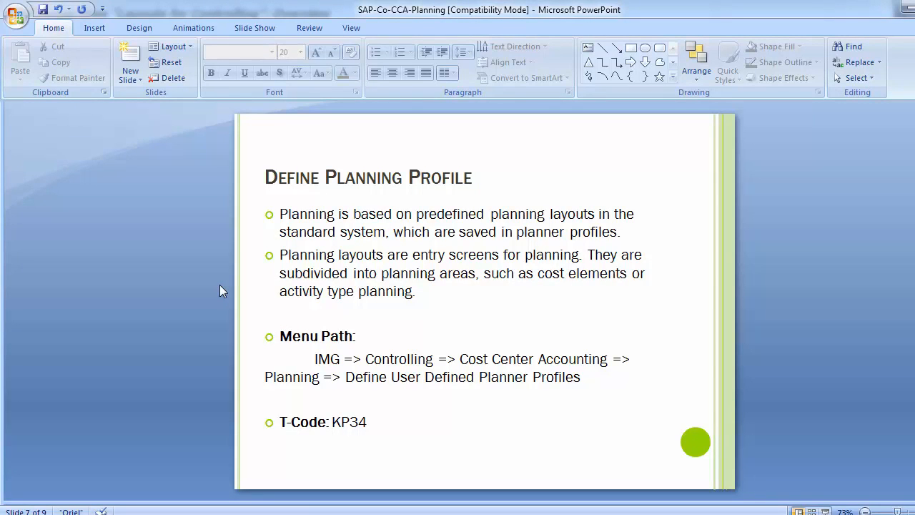
key("alt+Tab")
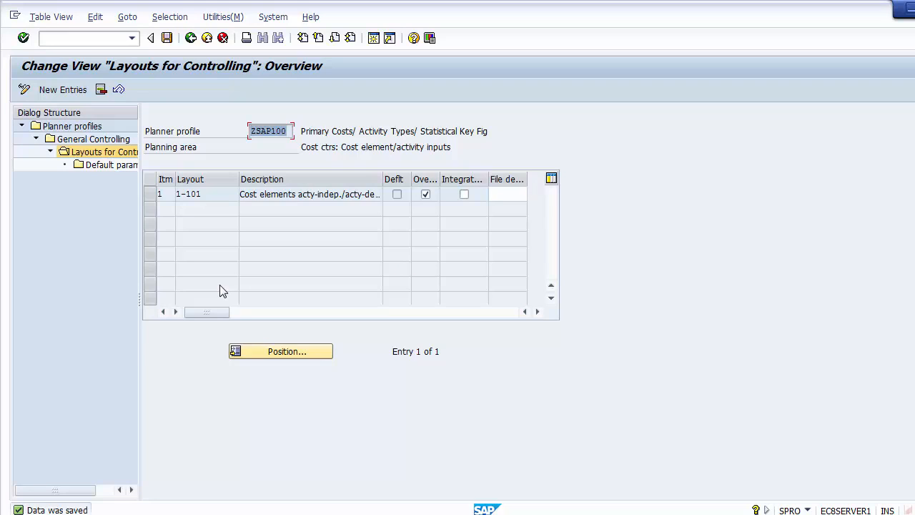
Leave the layout and planner profile maintenance and return to the implementation guide structure.
left_click(191, 40)
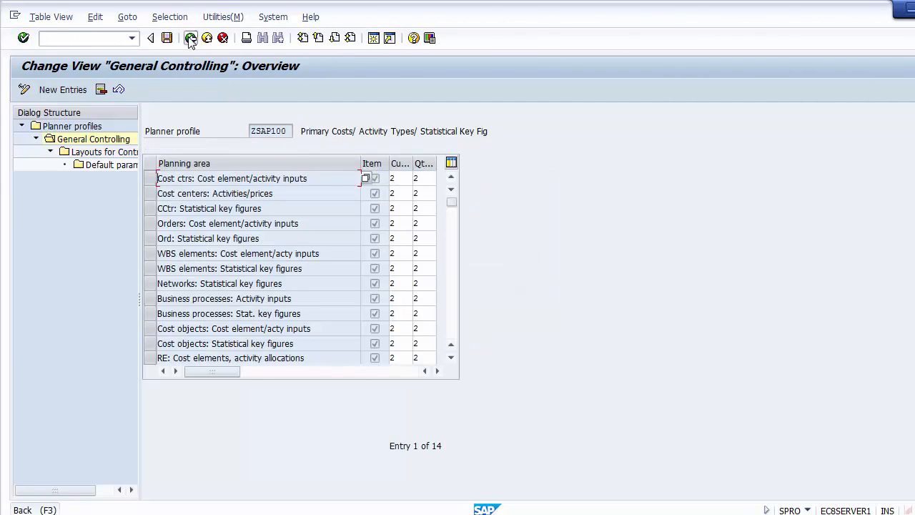
left_click(191, 39)
left_click(191, 40)
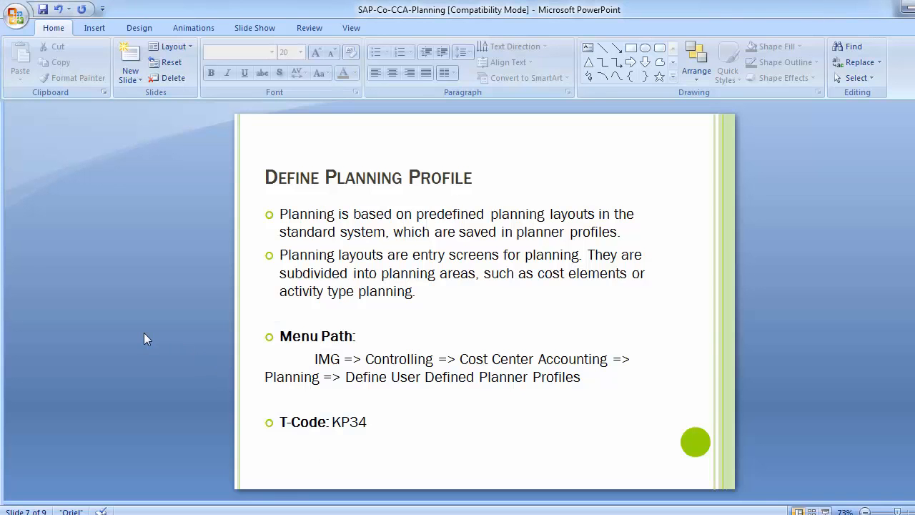
Show the Unit Testing slide with its transaction codes in the PowerPoint presentation, and switch back to SAP.
scroll(144, 333, "down", 1)
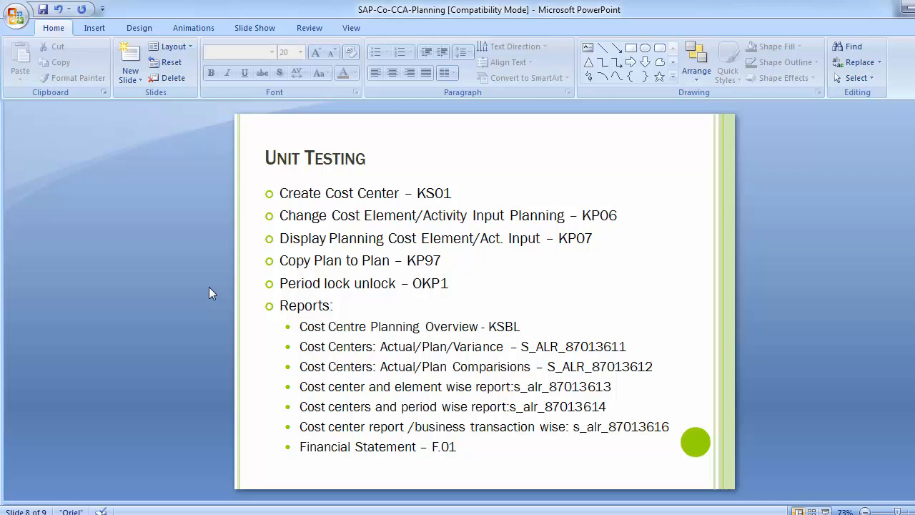
mouse_move(373, 511)
key("alt+Tab")
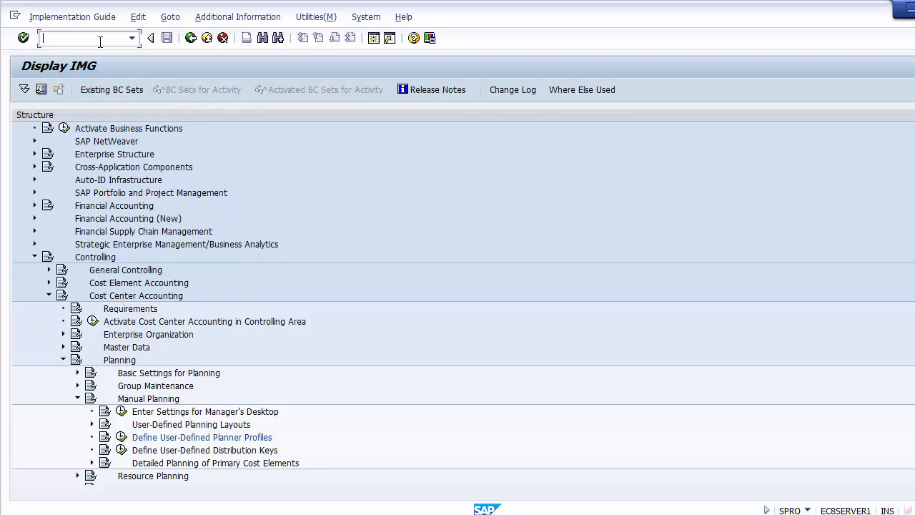
Start the Create Cost Center transaction KS01 and look up the existing cost centers of controlling area Z100.
type("/nks01")
key("Return")
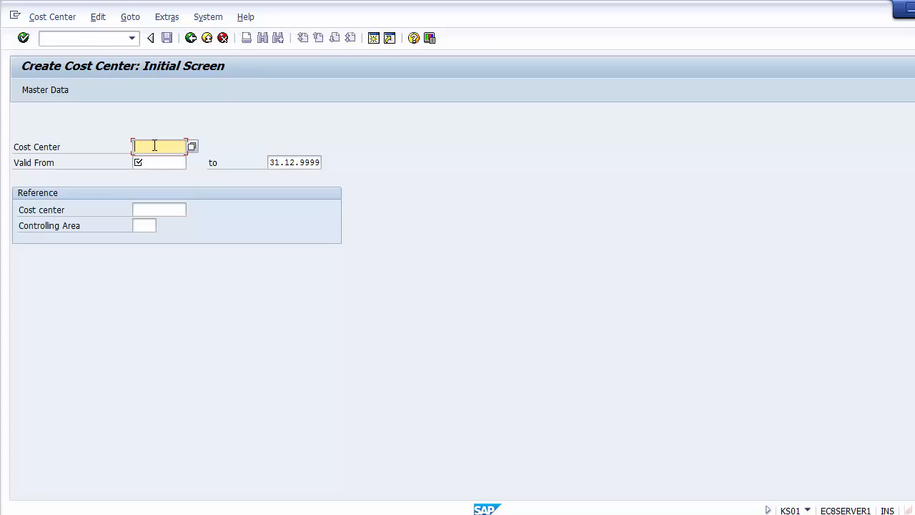
left_click(192, 146)
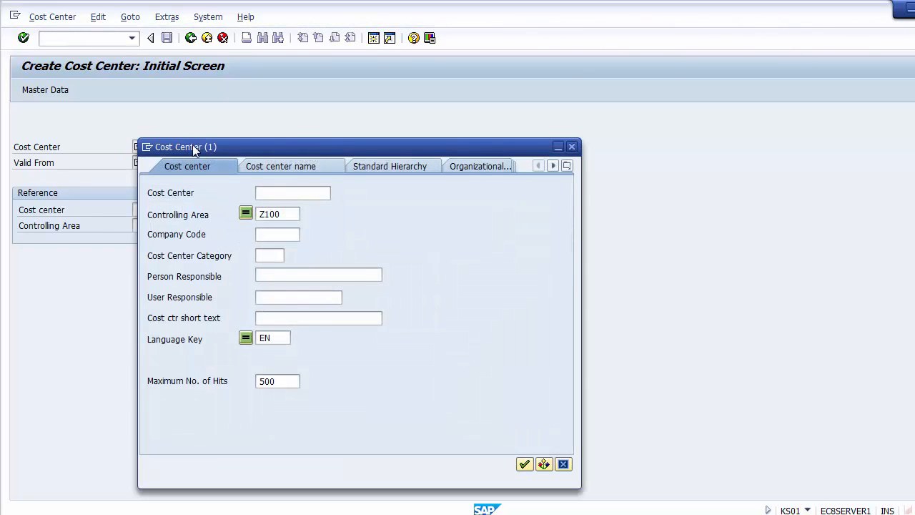
key("Return")
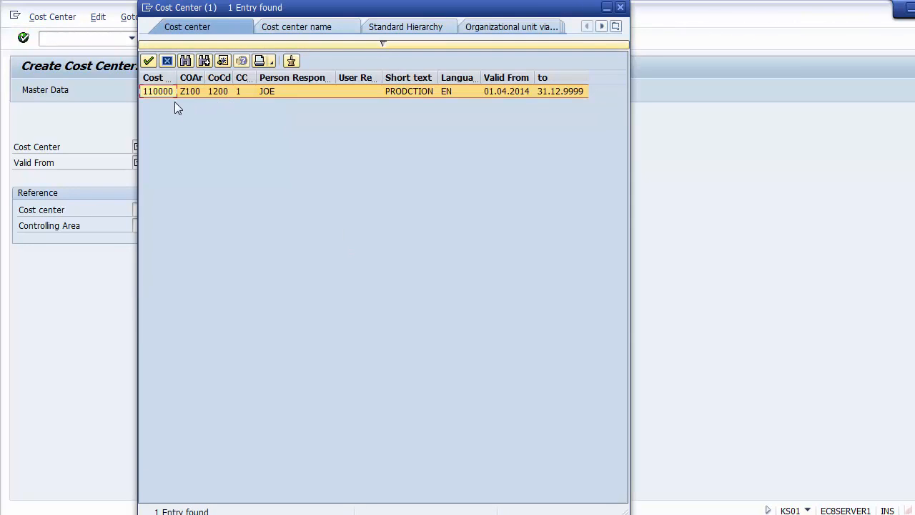
left_click_drag(177, 78, 242, 79)
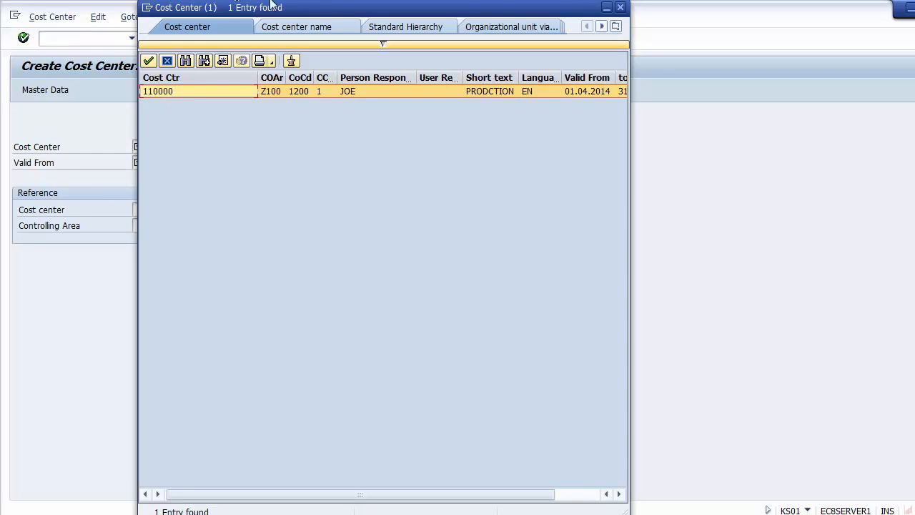
left_click(479, 99)
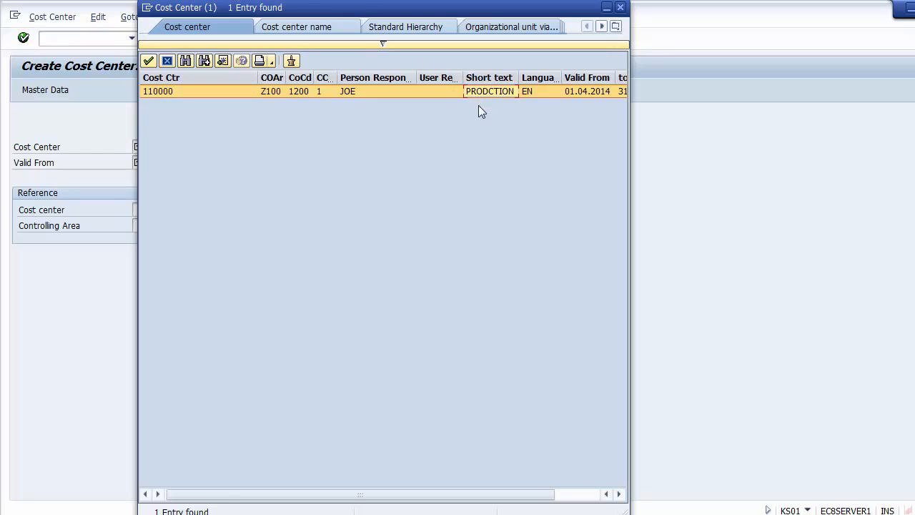
left_click(167, 61)
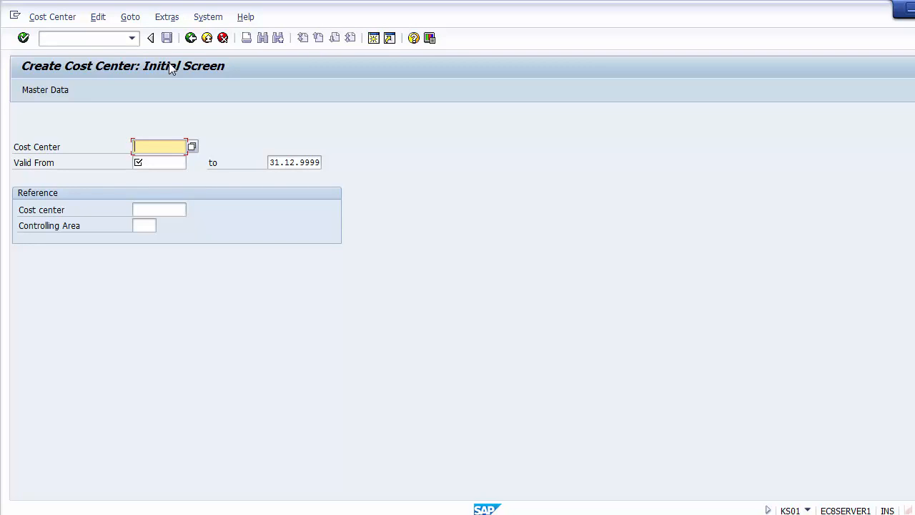
Set the new cost center to 110010 with valid-from date 01.12.2014 and proceed to its basic data.
type("110000")
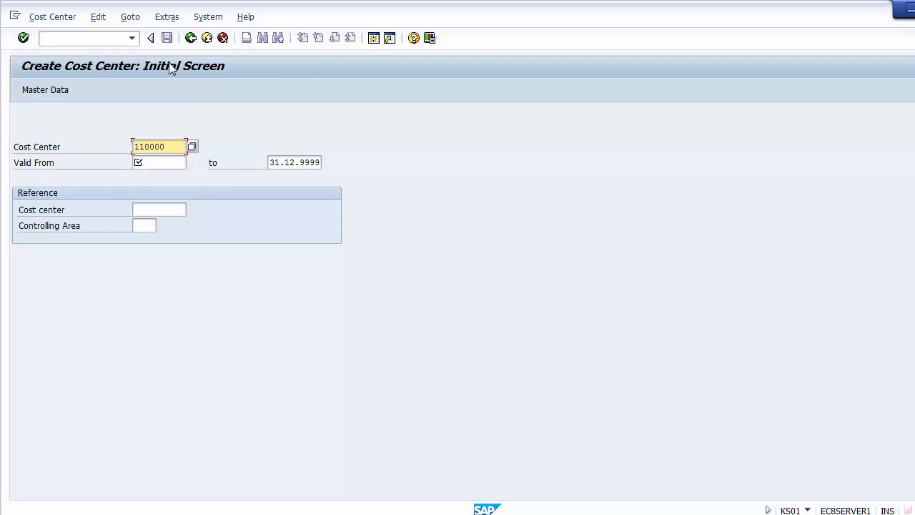
key("BackSpace")
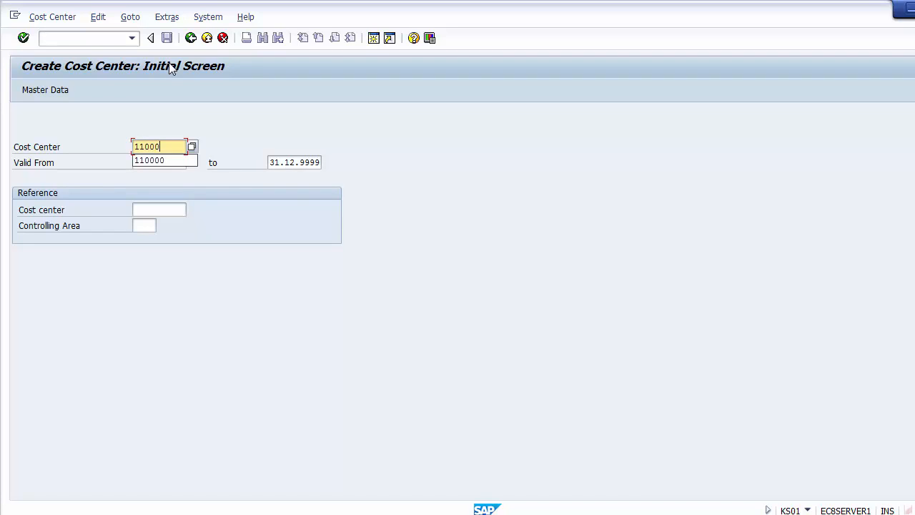
type("10")
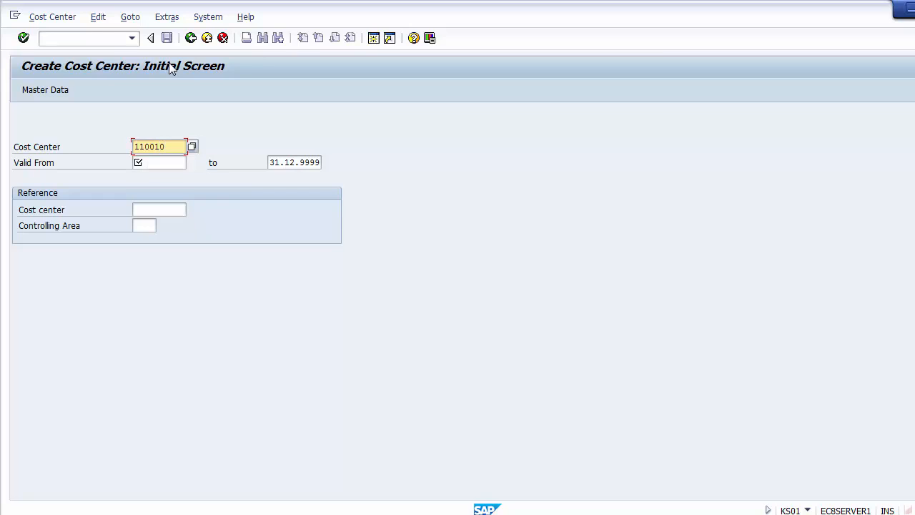
key("Tab")
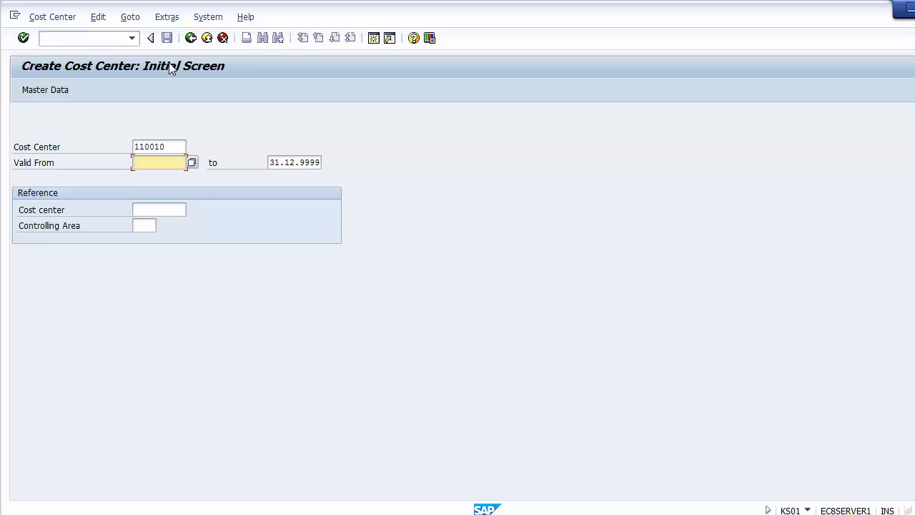
type("01")
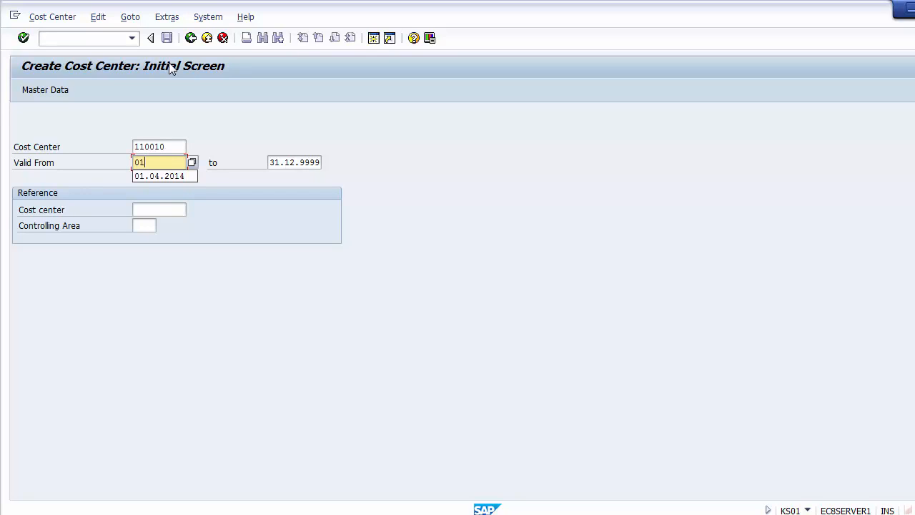
type(".12.2014")
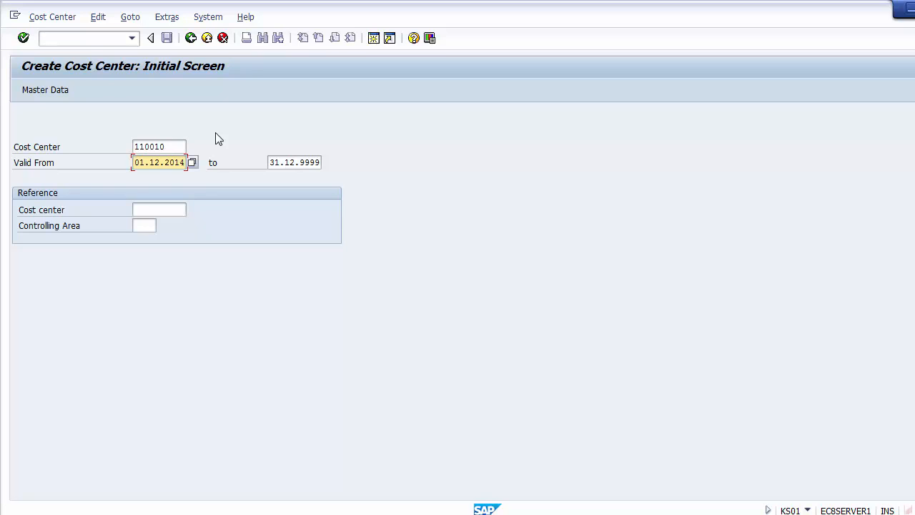
key("Return")
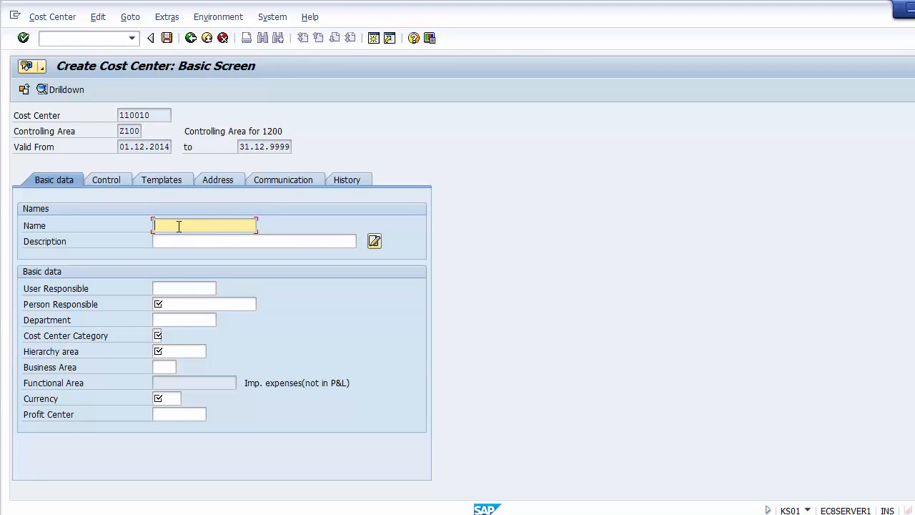
Enter "Admin- Transport" as both the name and the description of cost center 110010.
type("Admin- Transport")
left_click_drag(235, 225, 161, 225)
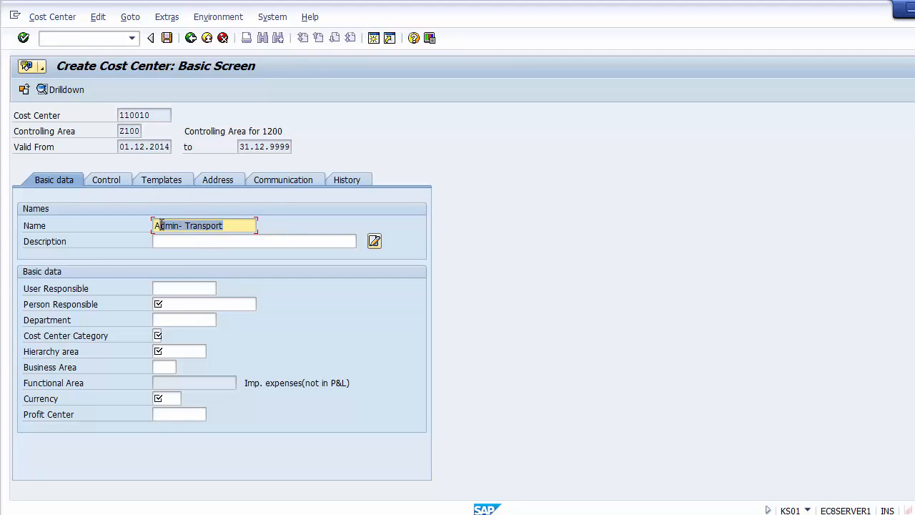
left_click(162, 225)
key("Tab")
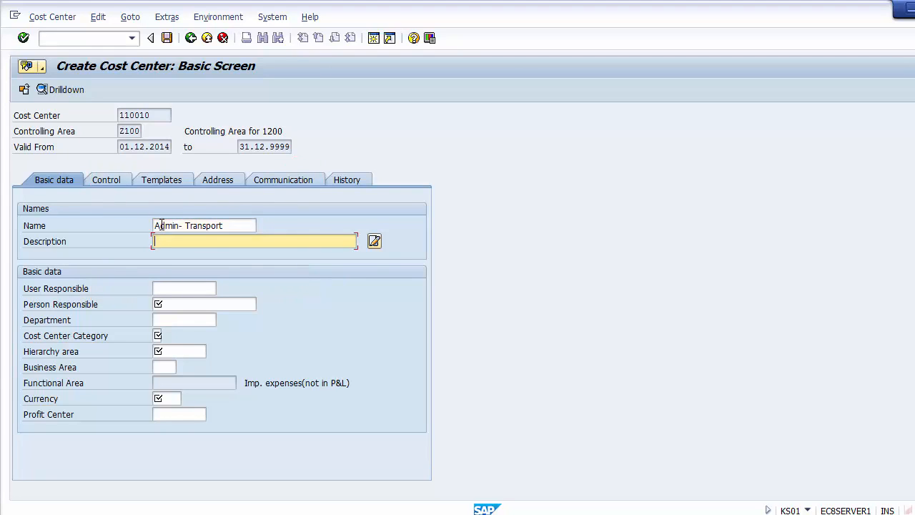
type("Admin- Transport")
key("Tab")
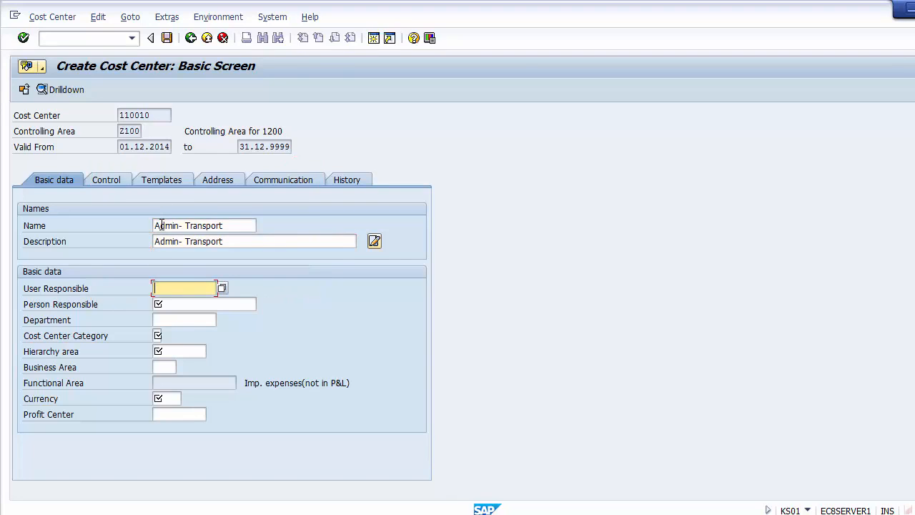
key("shift+Tab")
key("Tab")
Fill in the responsible person's name for the cost center, replacing the suggested previous entry.
left_click(186, 305)
key("Down")
key("Return")
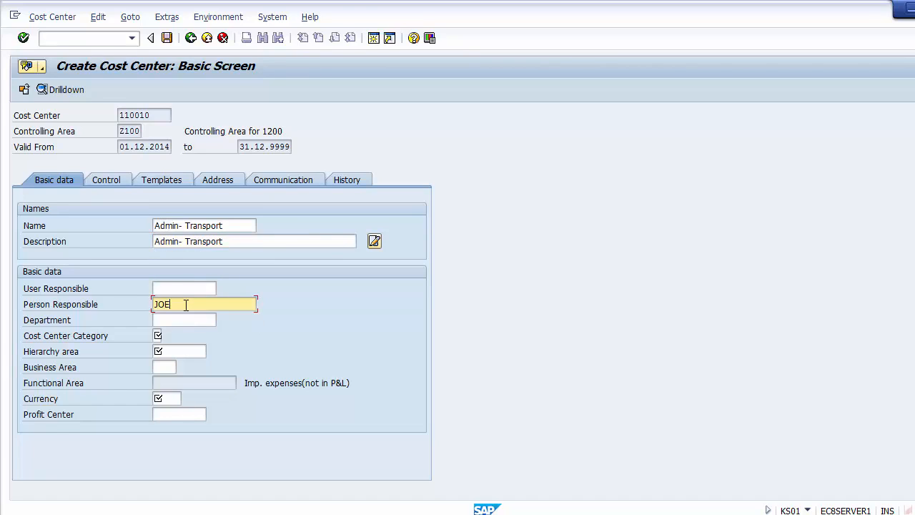
key("BackSpace")
key("BackSpace")
key("BackSpace")
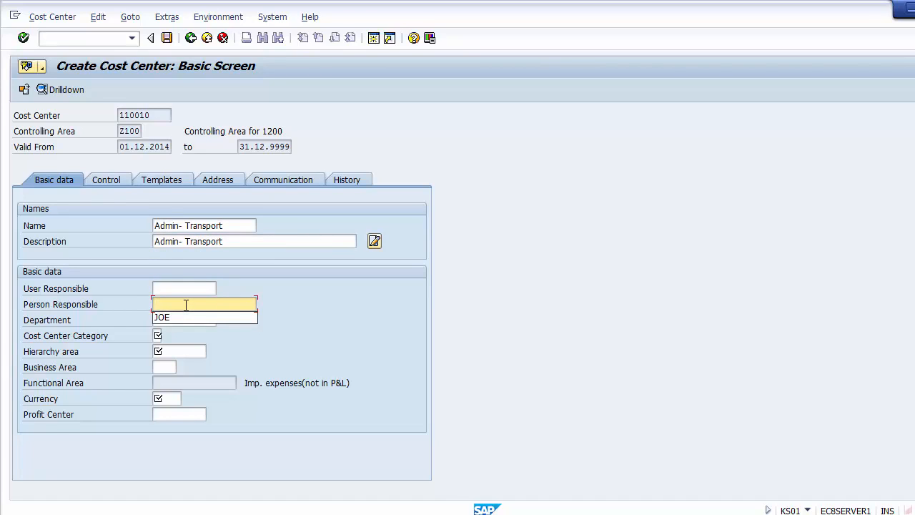
type("Andy")
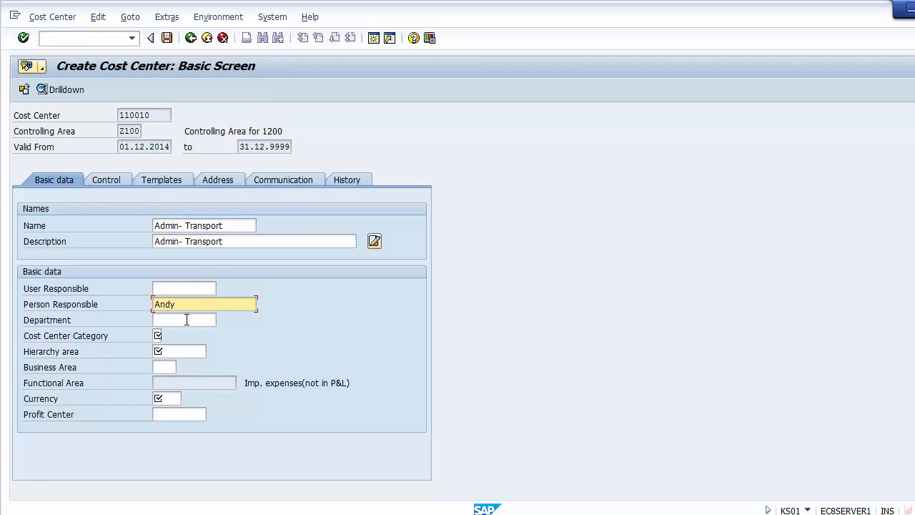
Set the cost center's department to Admin and its category to 4 (Administration).
left_click(187, 319)
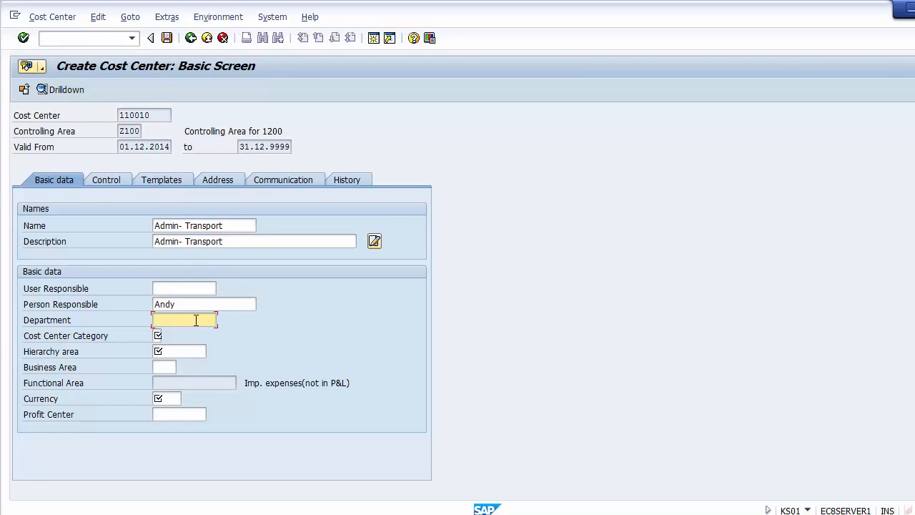
type("Admin")
left_click(157, 336)
left_click(167, 336)
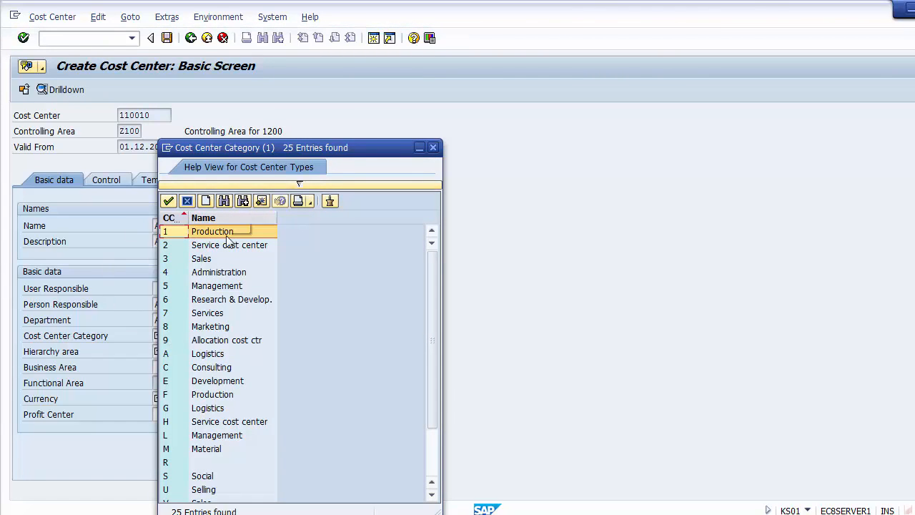
left_click(212, 273)
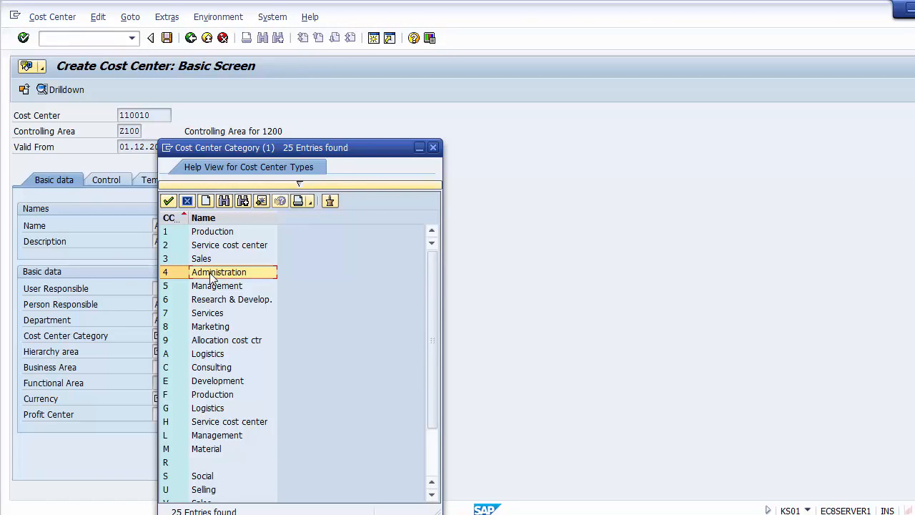
left_click_drag(196, 148, 333, 89)
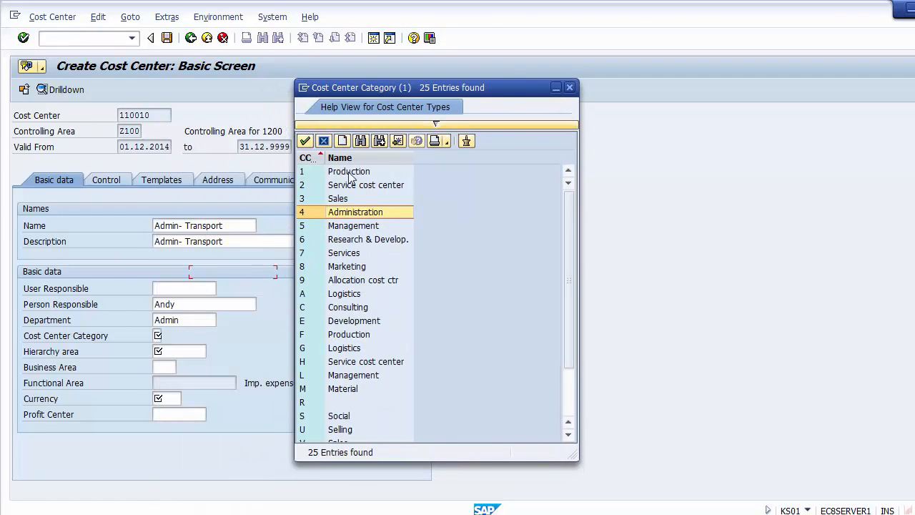
double_click(333, 211)
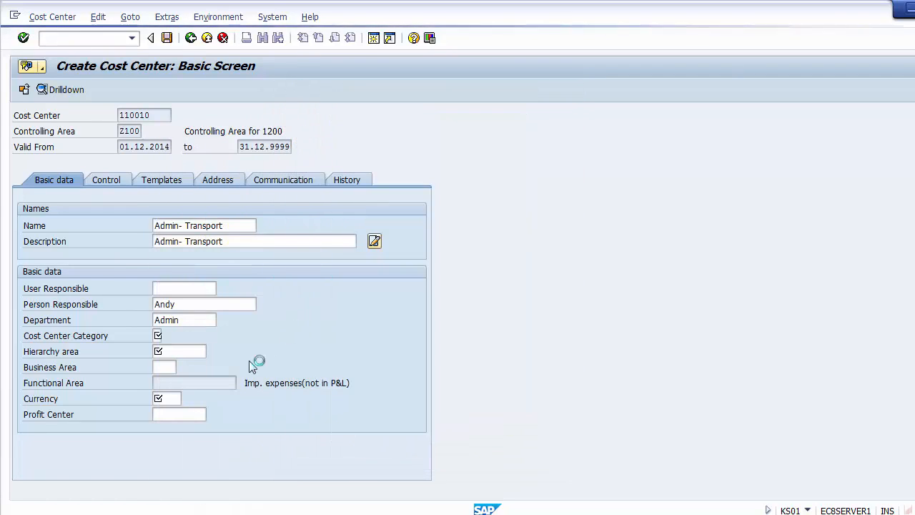
Assign hierarchy area A1000 to the cost center and set its currency to USD, leaving the business area blank.
left_click(184, 356)
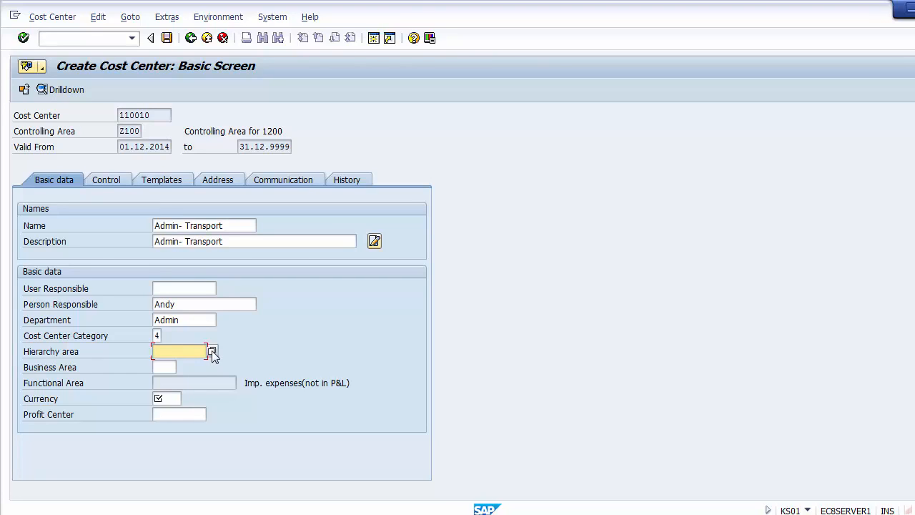
left_click(211, 351)
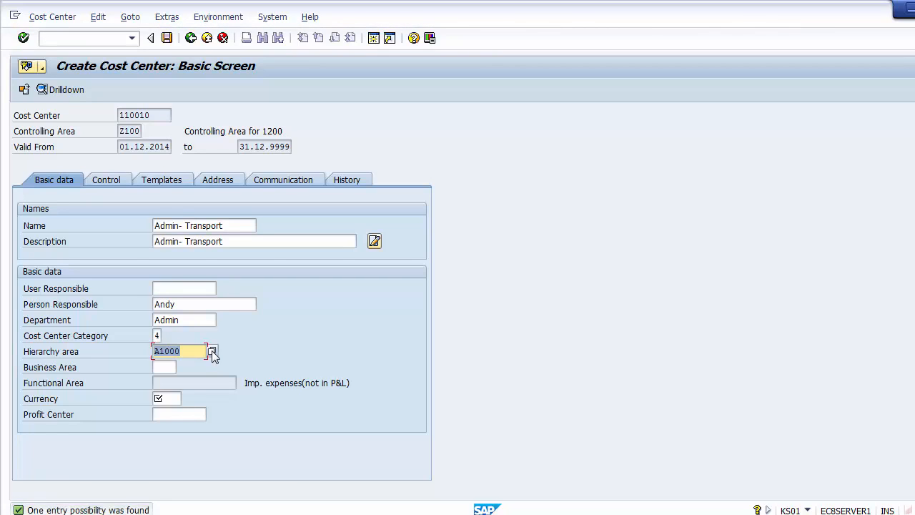
key("Tab")
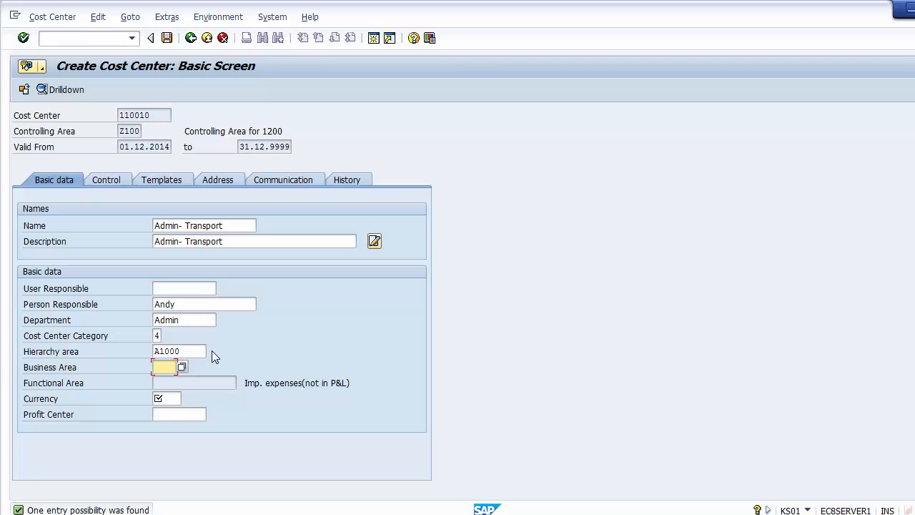
key("Tab")
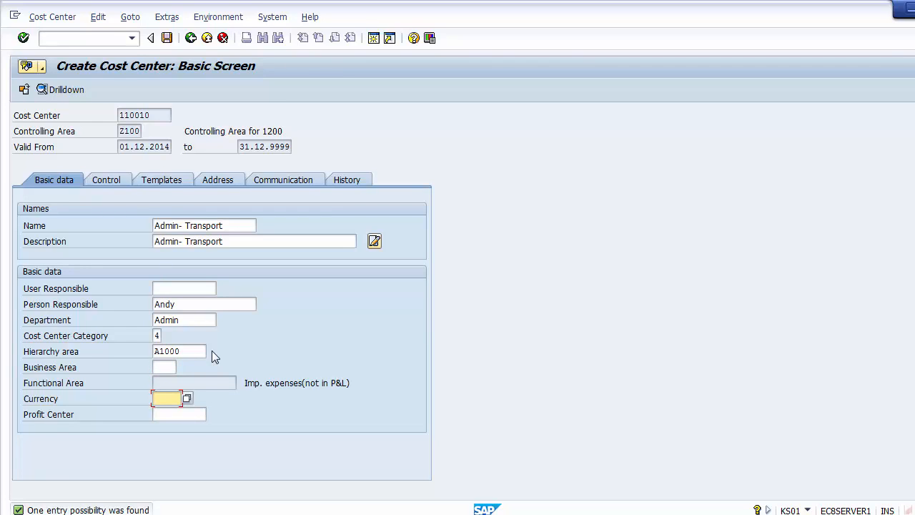
type("USD")
key("Tab")
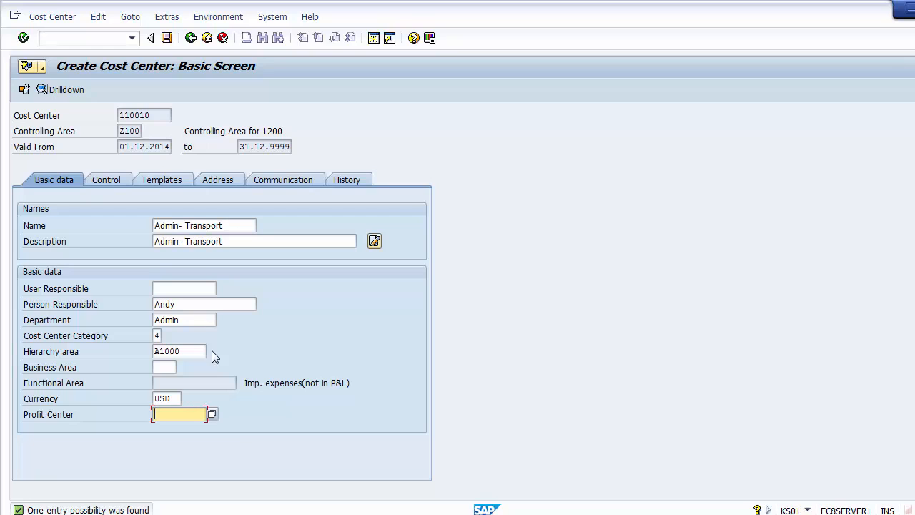
Assign profit center 11000 (SOAPS) from the value list and save the new cost center.
left_click(211, 414)
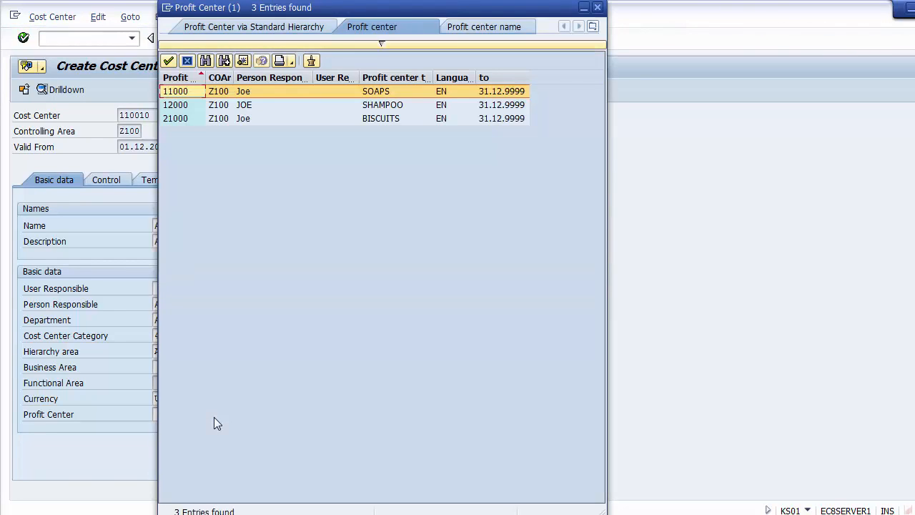
key("Down")
key("Up")
double_click(177, 94)
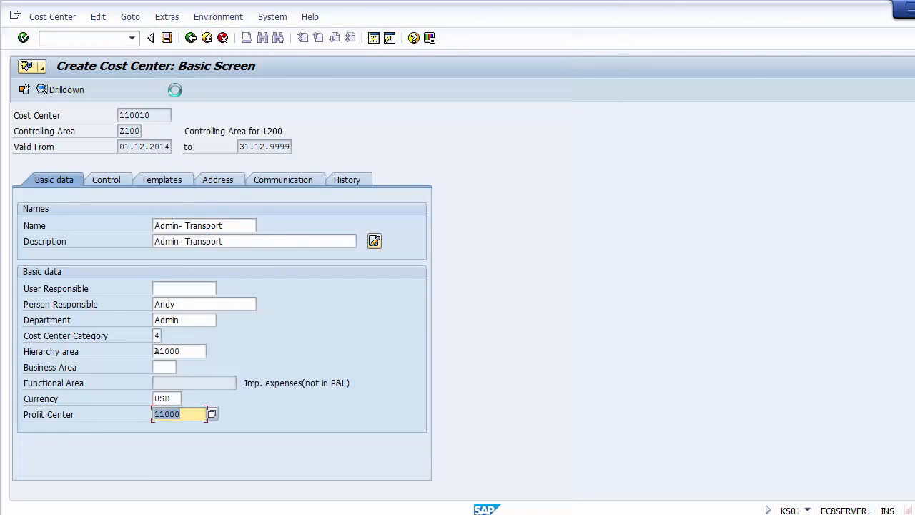
left_click(165, 41)
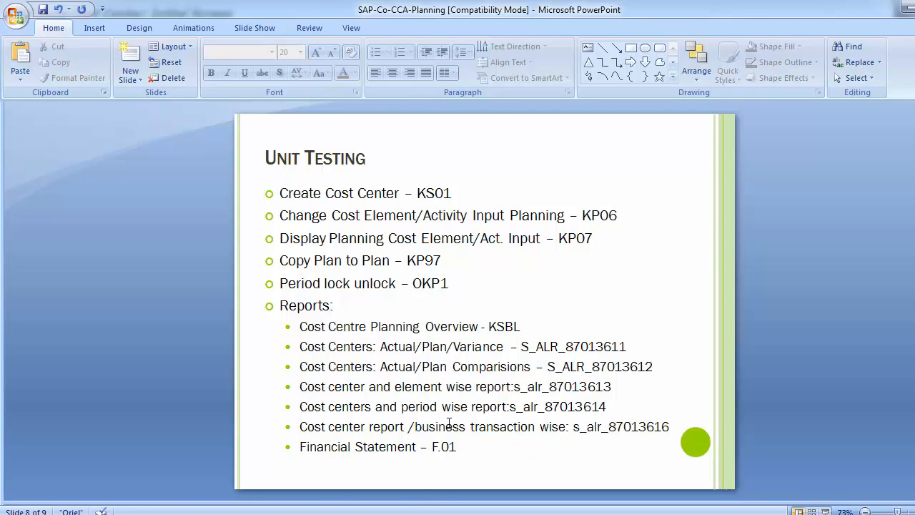
Switch from the PowerPoint slide back to SAP and open transaction KP06 for cost element/activity input planning.
left_click(456, 449)
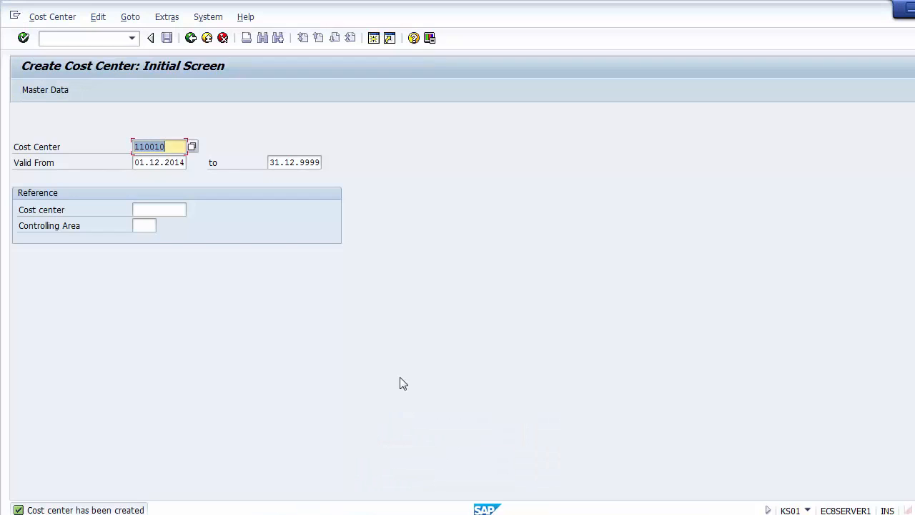
left_click(114, 44)
type("/")
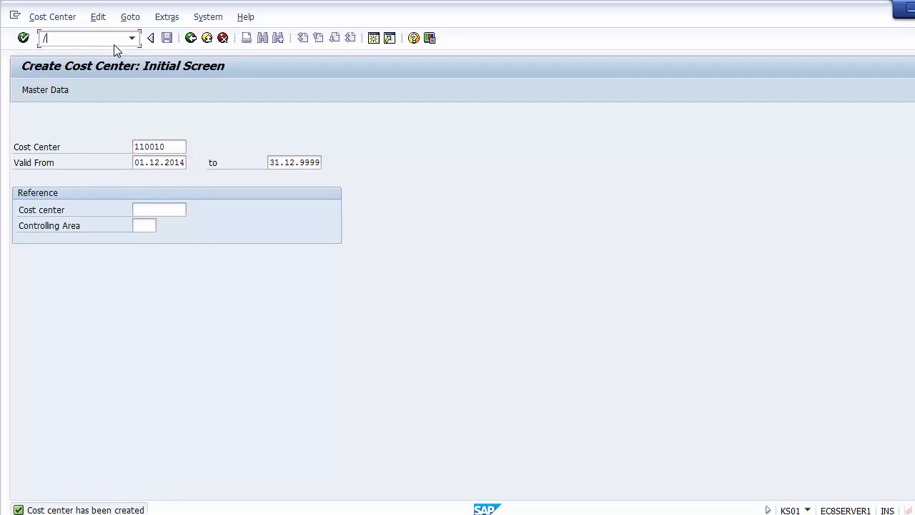
type("nks01")
key("Return")
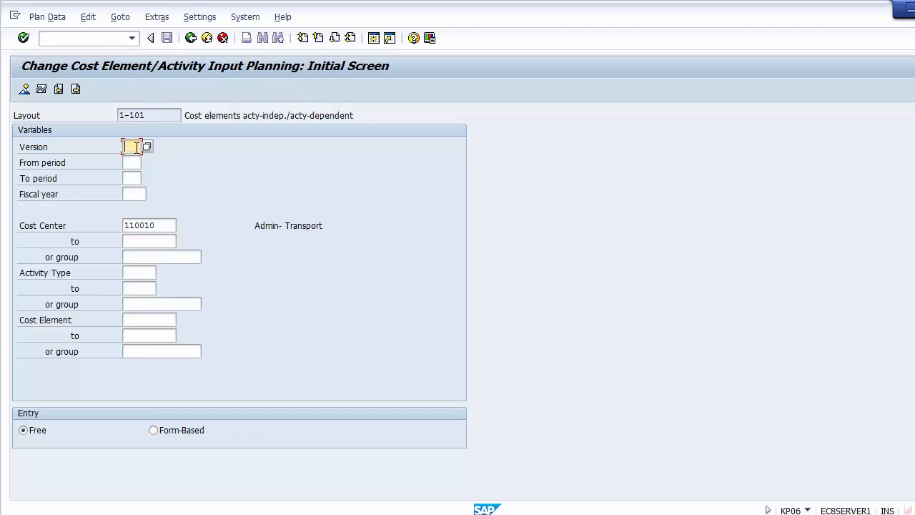
Set the planning version to 0, the periods from 1 to 12 and the fiscal year to 2014.
left_click(148, 146)
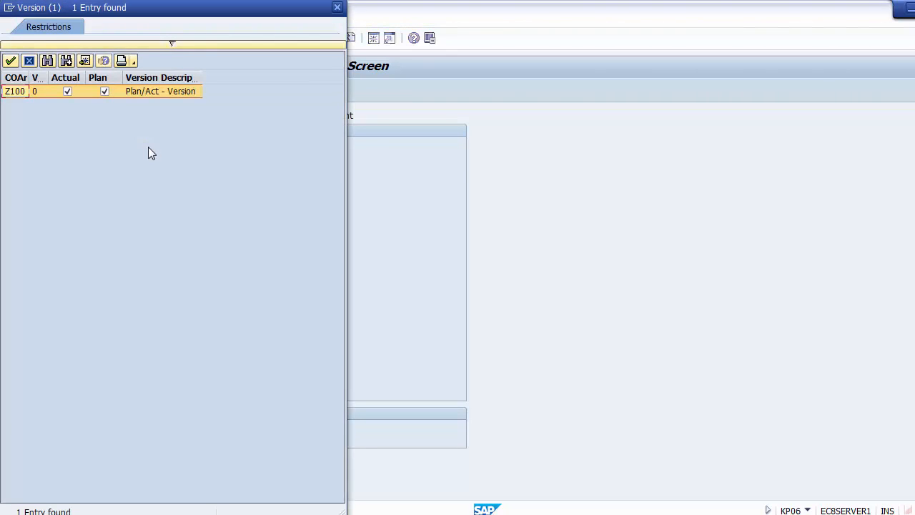
double_click(36, 91)
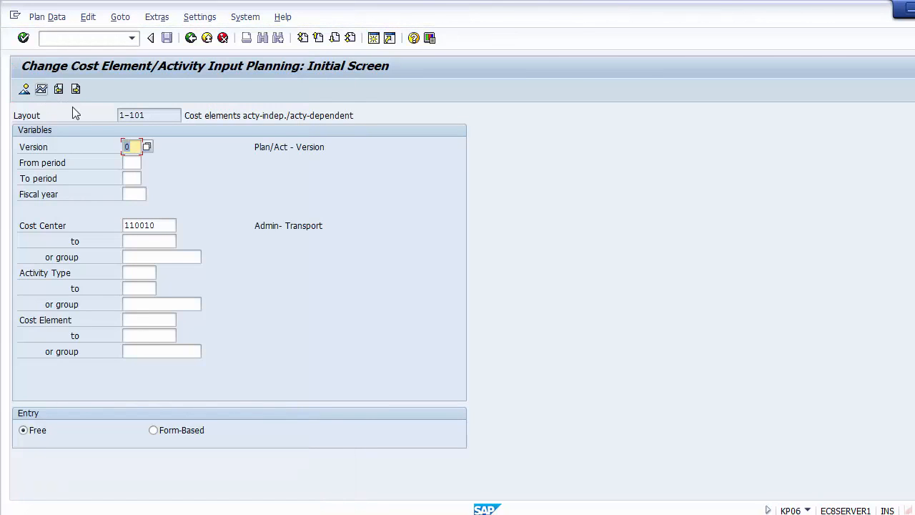
left_click(131, 161)
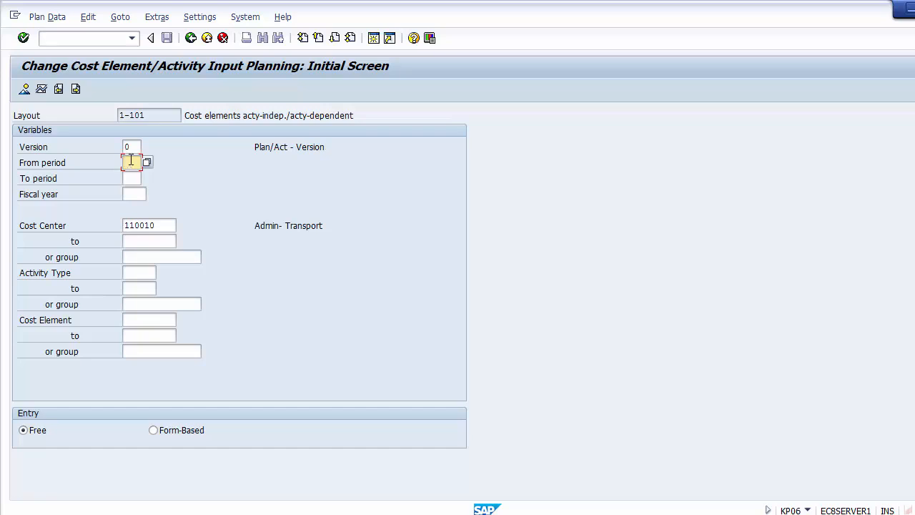
type("1")
key("Tab")
type("12")
key("Tab")
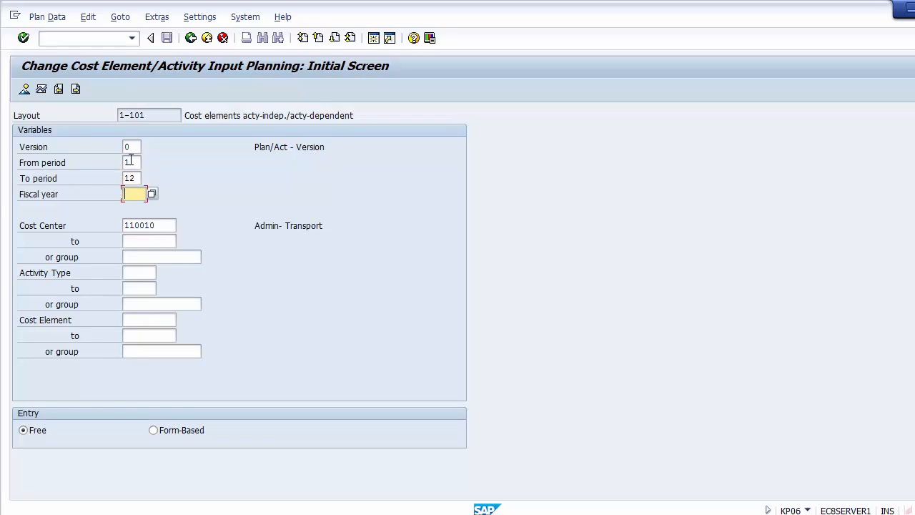
type("2014")
key("Tab")
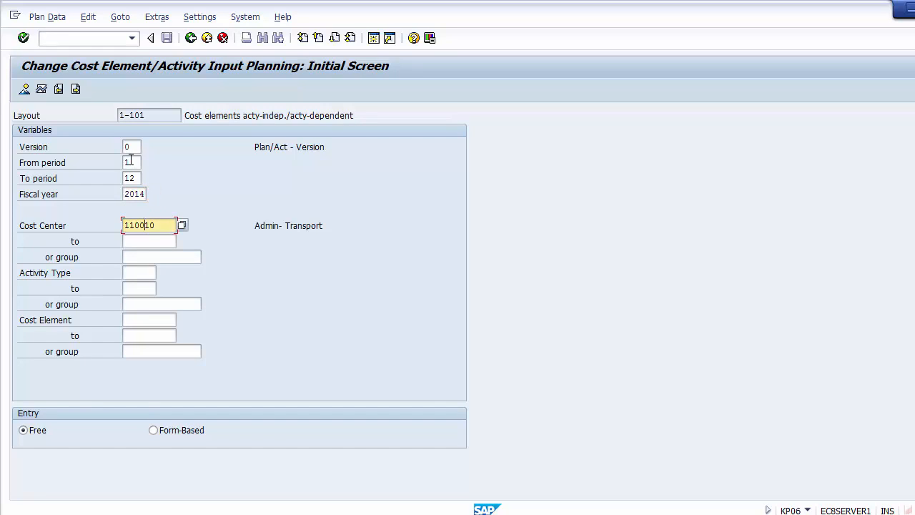
Search the possible values for the first cost element, restricted to chart of accounts 1000.
key("Tab")
key("Tab")
key("Tab")
key("Tab")
key("Tab")
key("Tab")
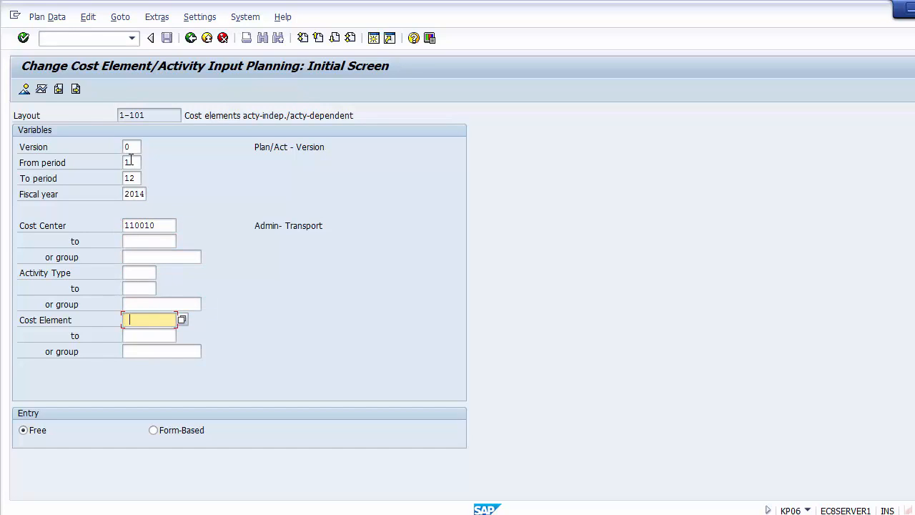
key("F4")
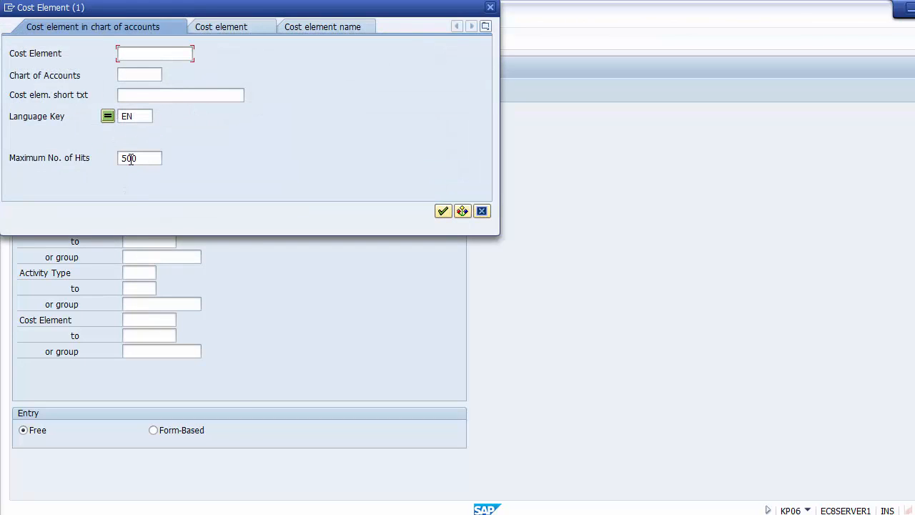
left_click(135, 74)
type("1000")
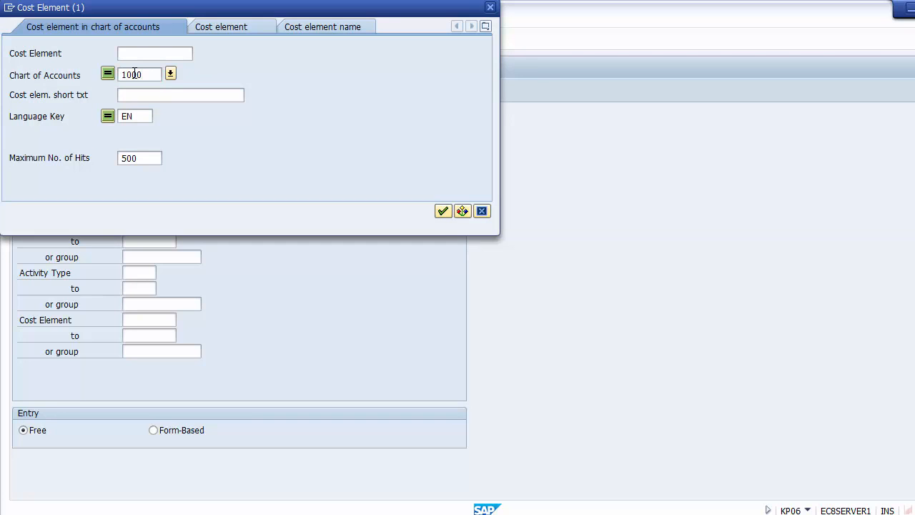
key("Return")
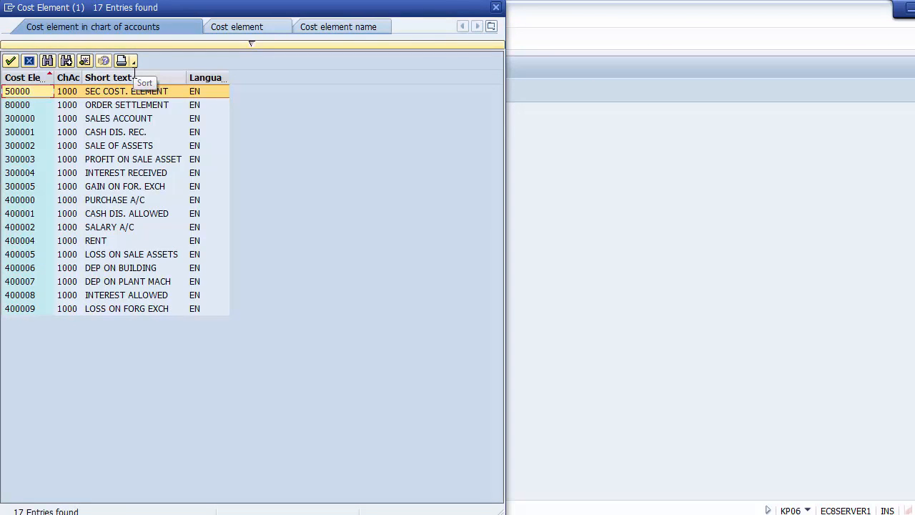
Look through the cost elements listed for chart of accounts 1000.
key("Down")
key("Down")
key("Down")
key("Down")
key("Down")
key("Down")
key("Down")
key("Down")
key("Down")
key("Down")
key("Down")
key("Down")
key("Down")
key("Down")
key("Down")
key("Down")
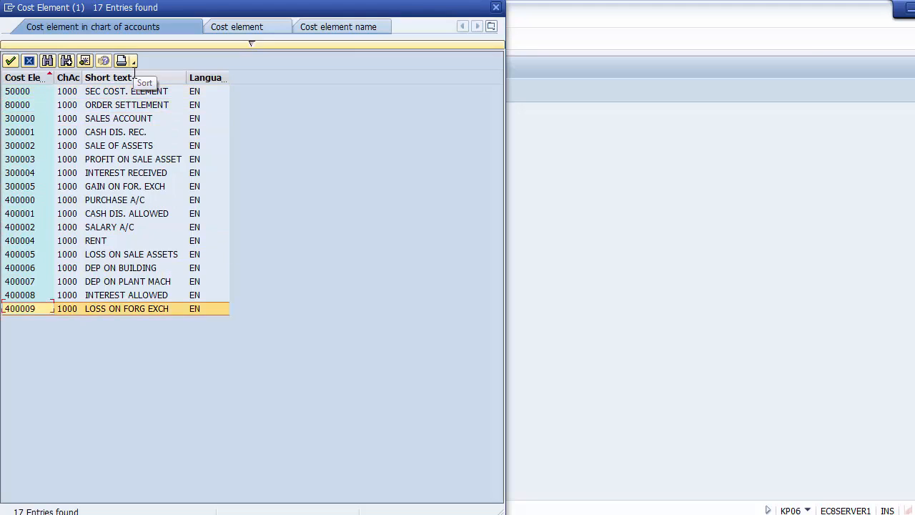
key("Up")
key("Up")
key("Up")
key("Up")
key("Up")
key("Up")
key("Up")
key("Up")
key("Up")
key("Up")
key("Up")
key("Up")
key("Up")
key("Up")
key("Up")
key("Up")
key("Down")
key("Down")
key("Down")
key("Down")
key("Down")
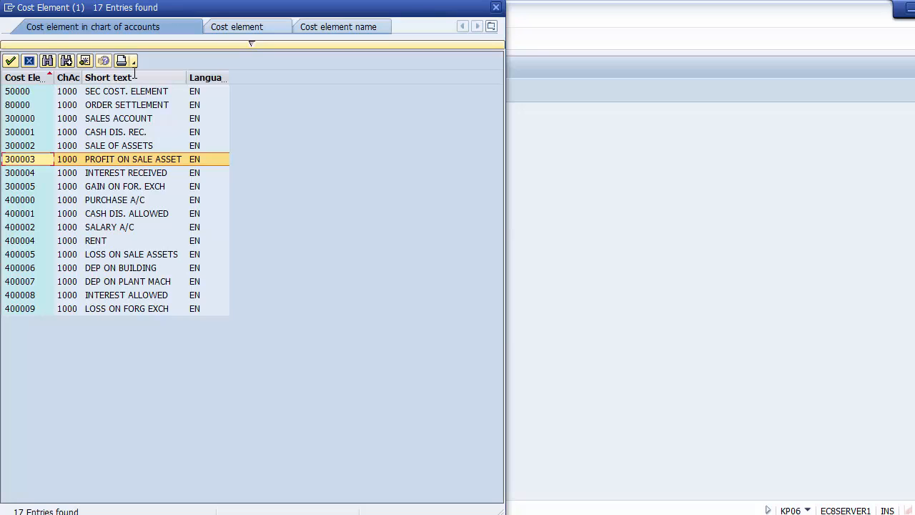
key("Up")
key("Up")
key("Up")
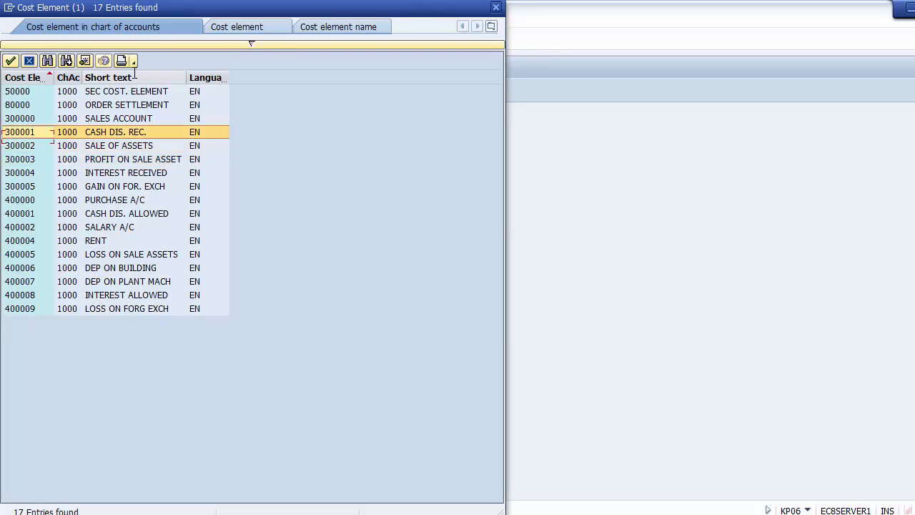
Choose cost element 400004 (RENT) from the list for the planning screen.
key("Down")
key("Down")
key("Down")
key("Down")
key("Down")
key("Down")
key("Down")
key("Down")
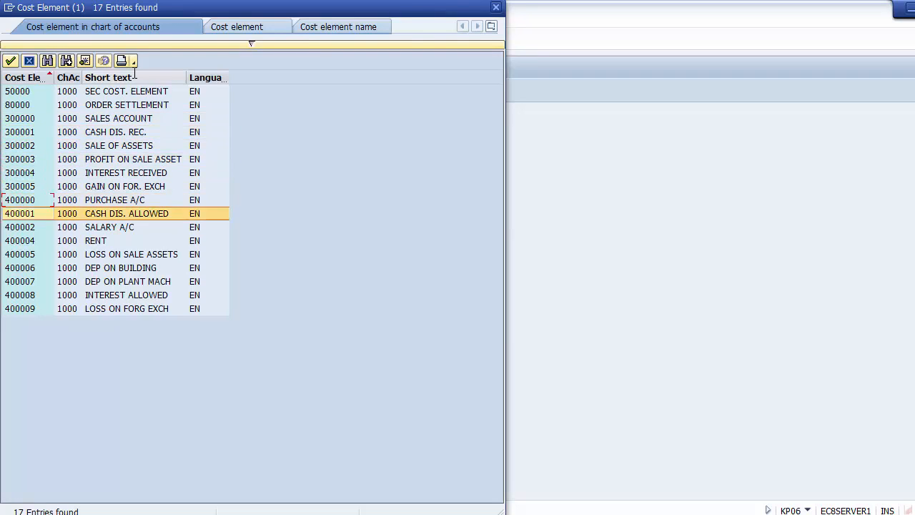
key("Down")
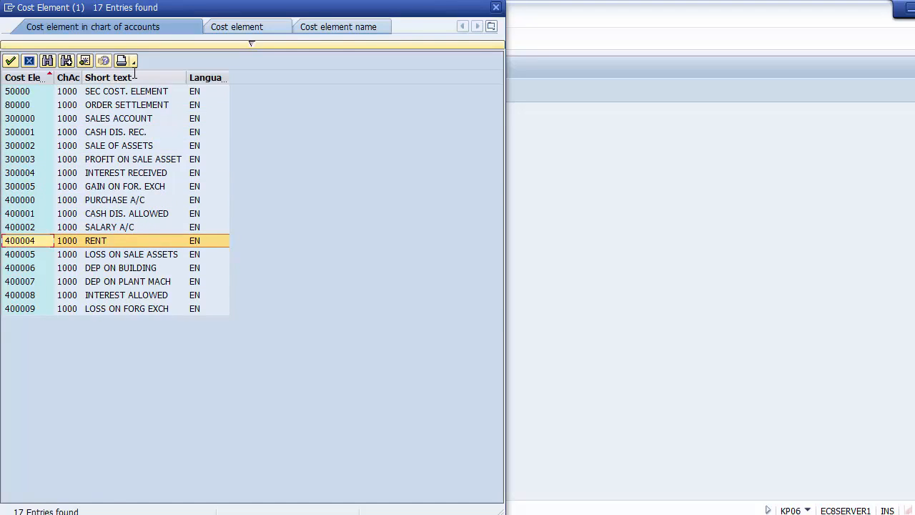
key("Return")
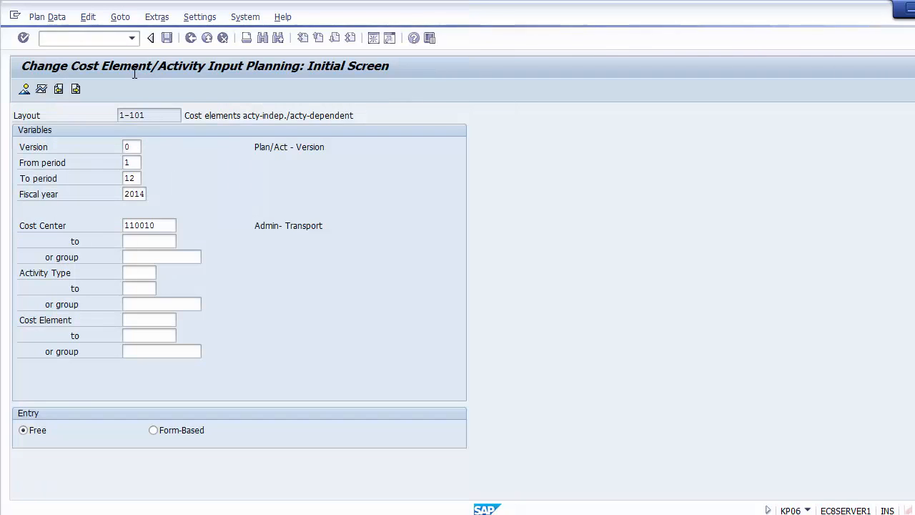
Retype the ending of the cost element number as 004, keeping 400004 as the cost element.
left_click(167, 321)
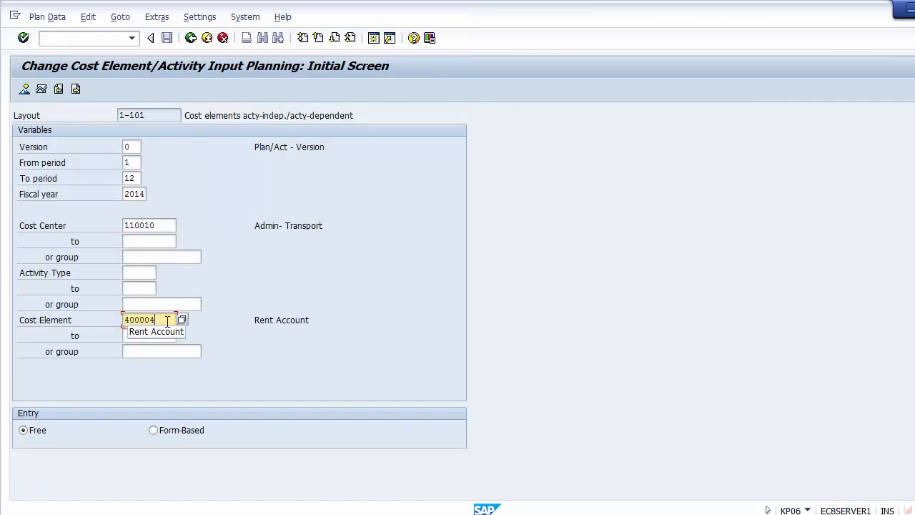
left_click(160, 226)
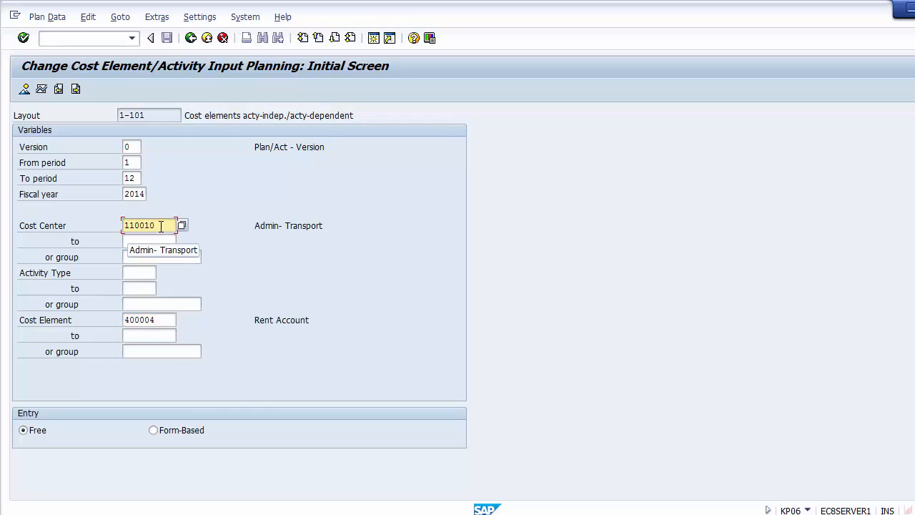
left_click(160, 321)
key("BackSpace")
key("BackSpace")
key("BackSpace")
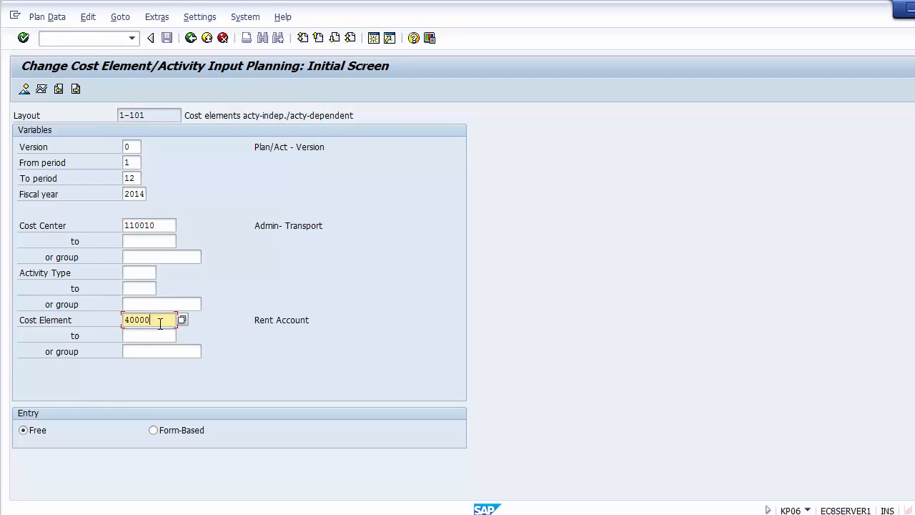
type("004")
left_click(303, 302)
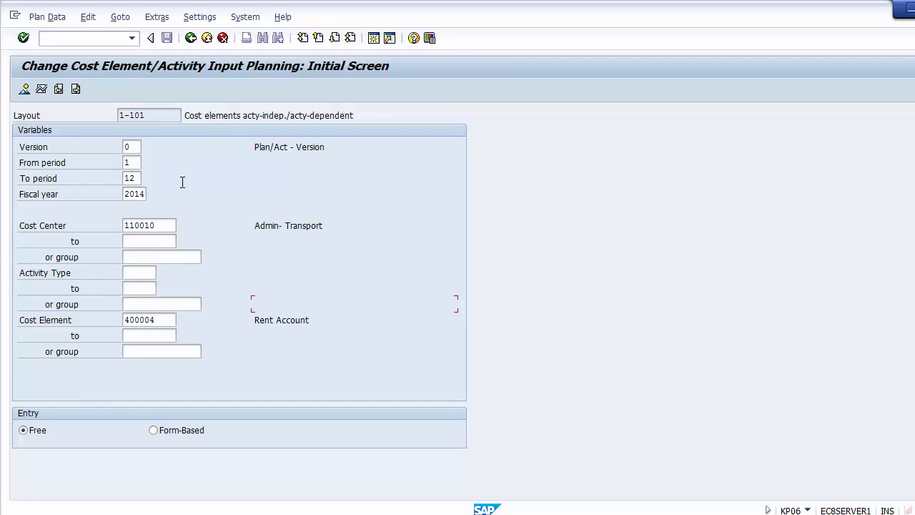
Set the planning start period to 10 and open the overview screen for cost center 110010.
left_click(24, 90)
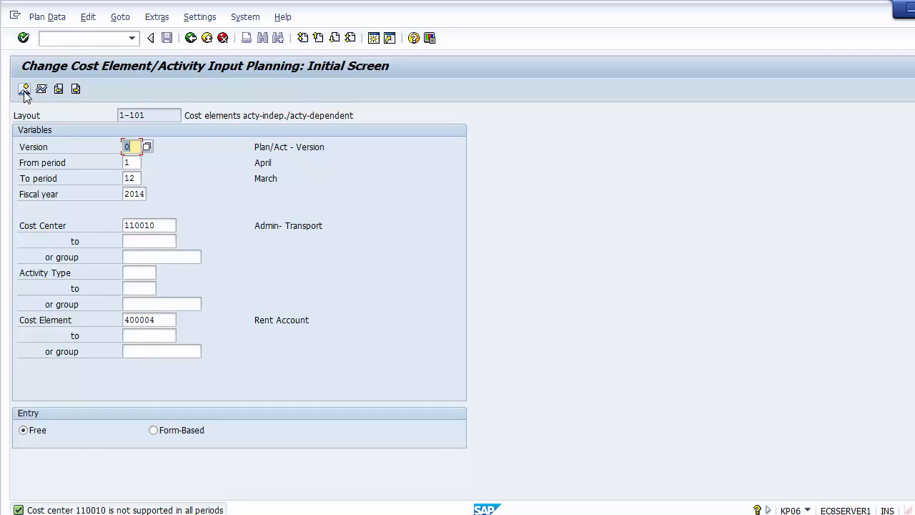
key("Tab")
key("Tab")
key("Tab")
key("Tab")
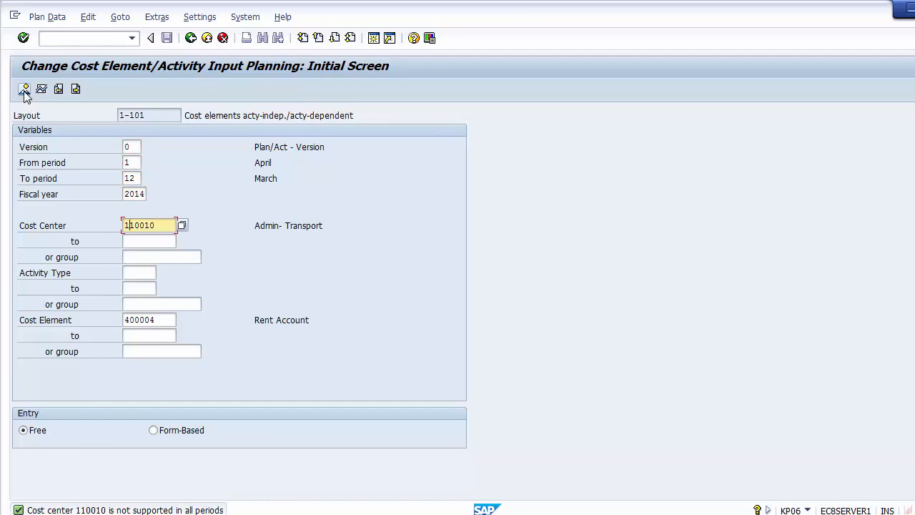
key("shift+Tab")
key("shift+Tab")
key("shift+Tab")
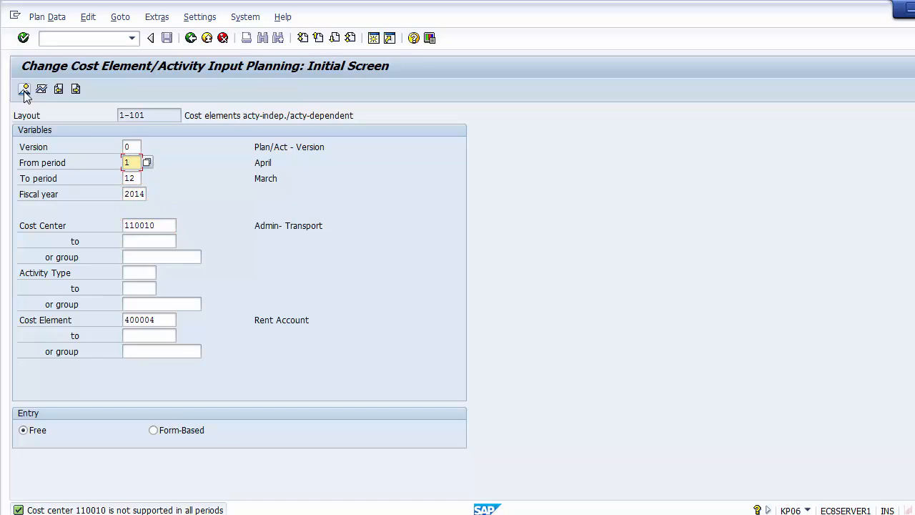
key("BackSpace")
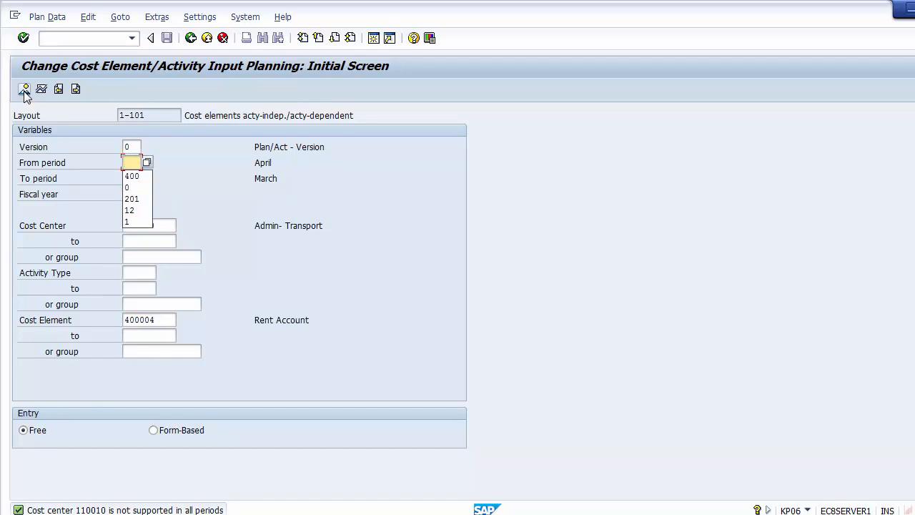
type("10")
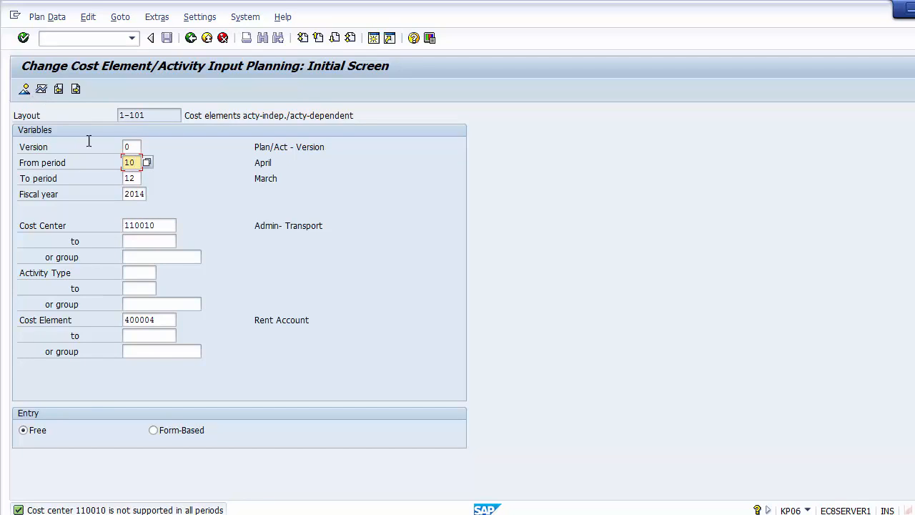
left_click(25, 90)
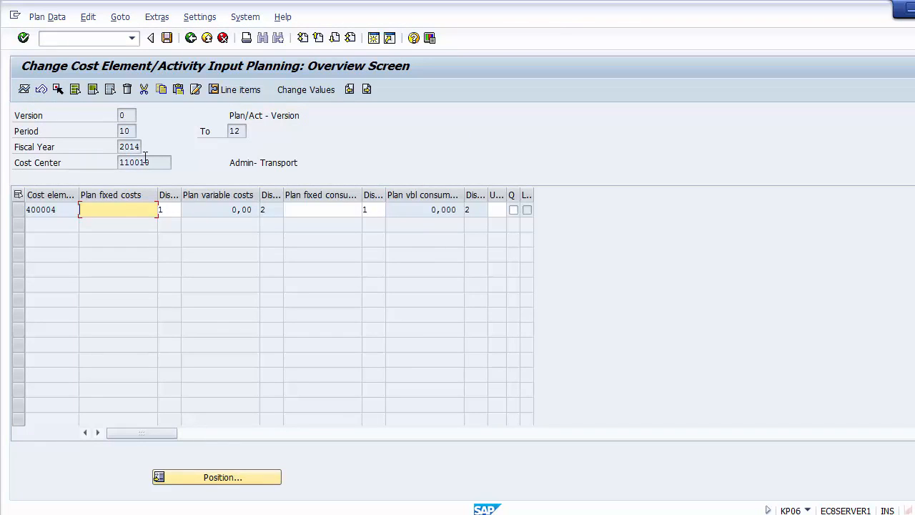
Enter plan fixed costs of 12000 for cost element 400004 on cost center 110010 and save the planning data.
left_click_drag(151, 162, 109, 168)
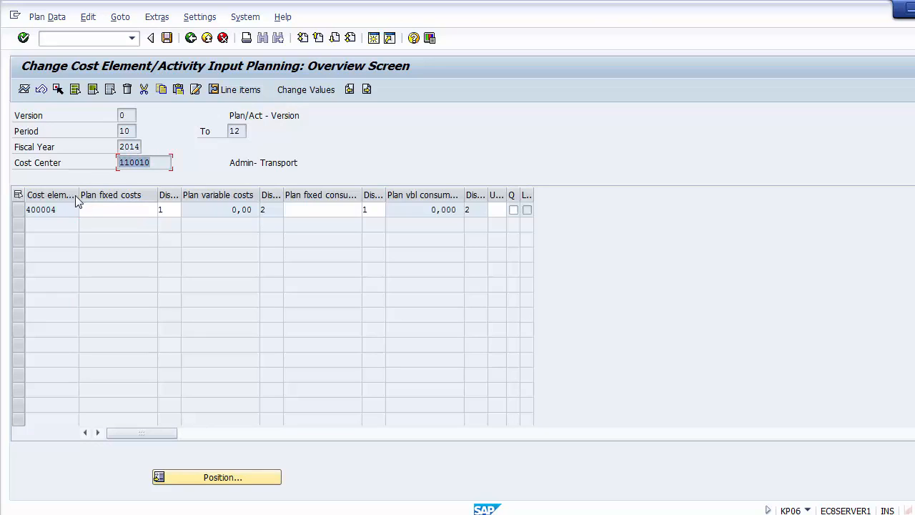
left_click_drag(67, 210, 15, 208)
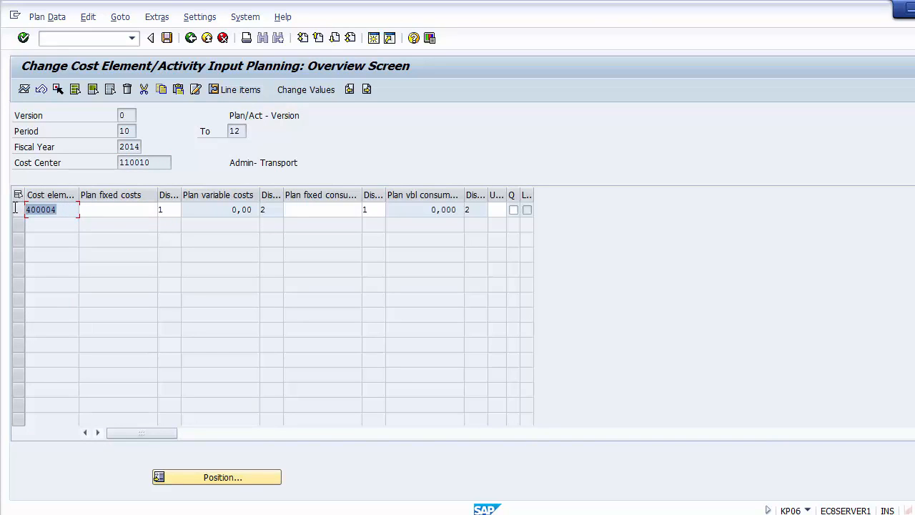
left_click(121, 210)
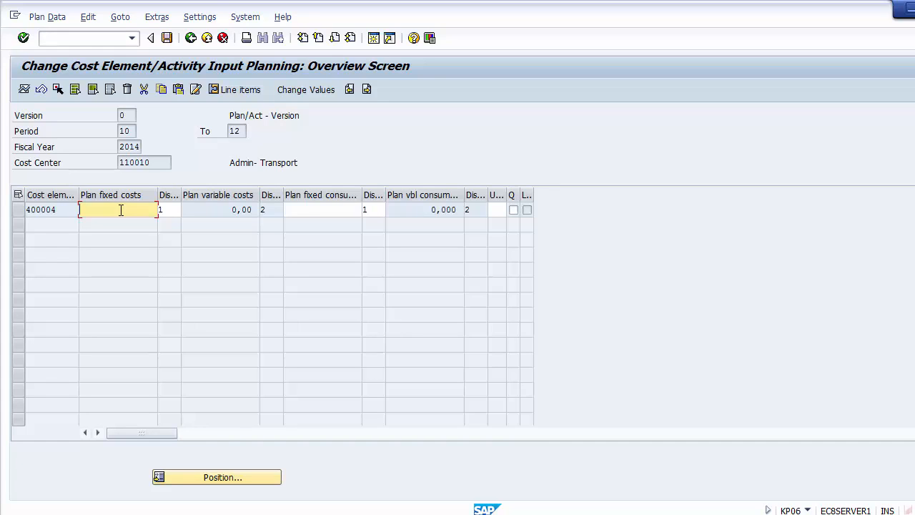
left_click(131, 131)
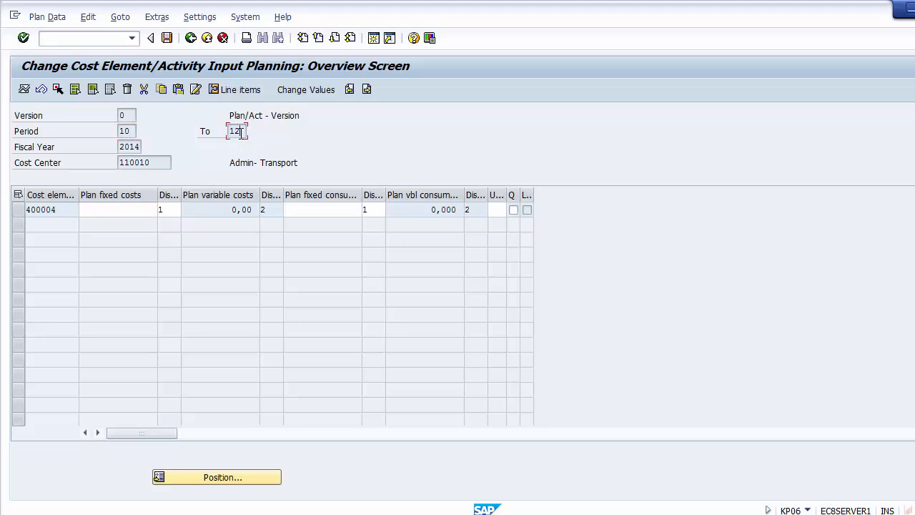
left_click(134, 215)
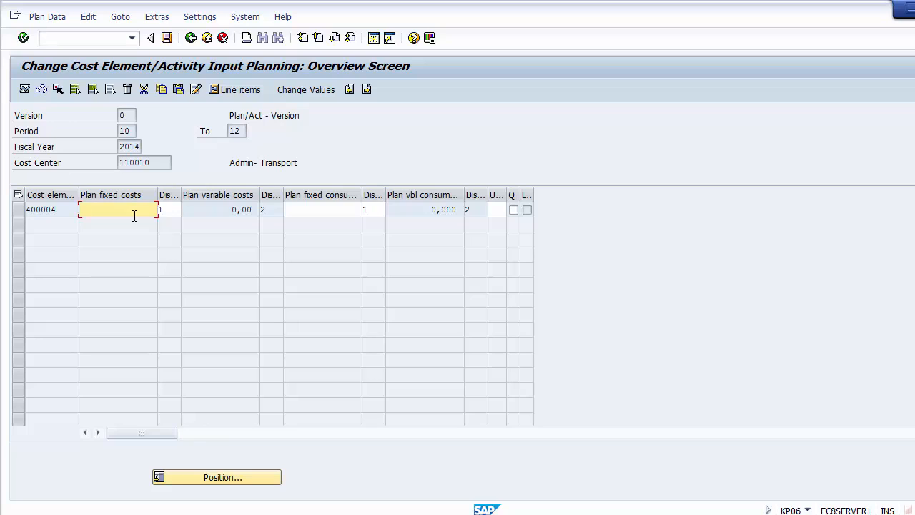
type("12000")
key("Return")
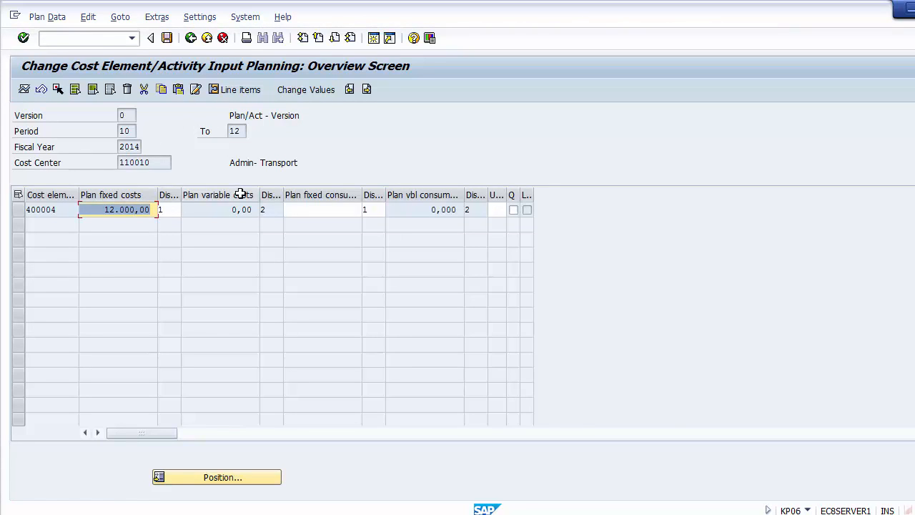
left_click(167, 38)
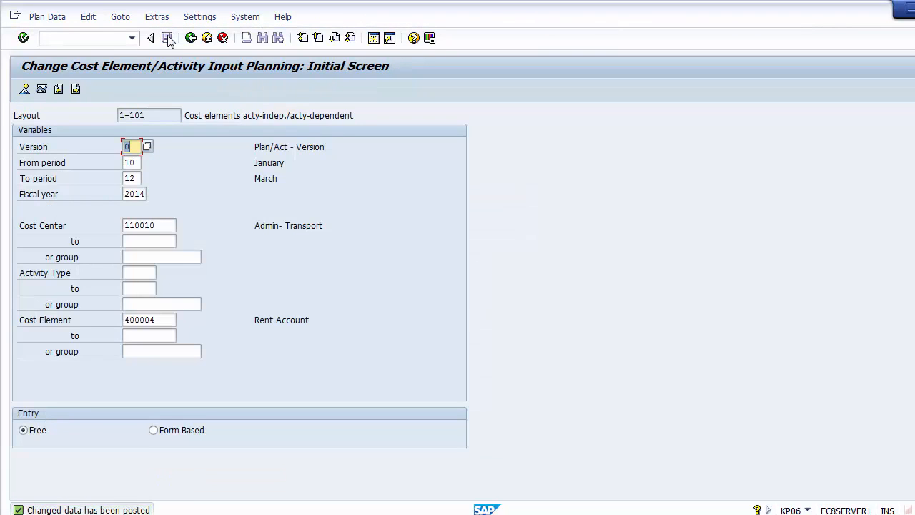
Reopen the planning overview and list the possible distribution keys for the plan fixed costs of 400004.
left_click(24, 92)
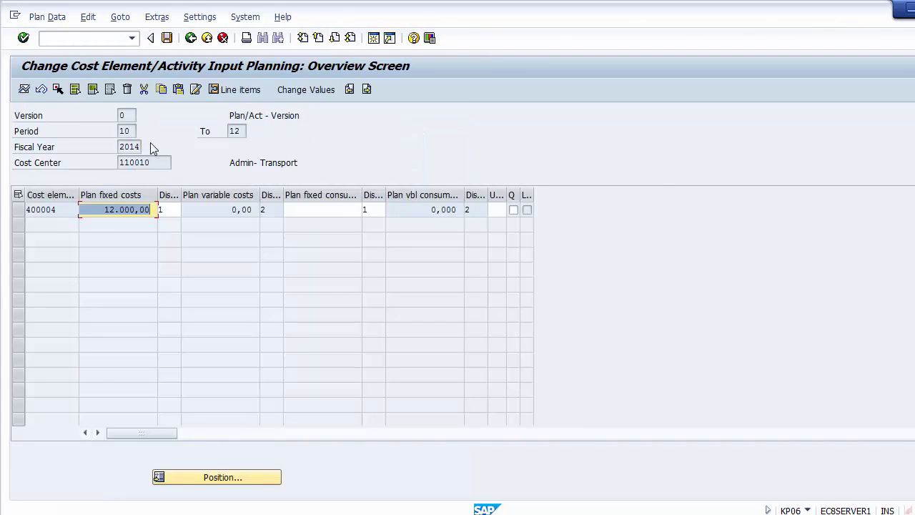
left_click(172, 209)
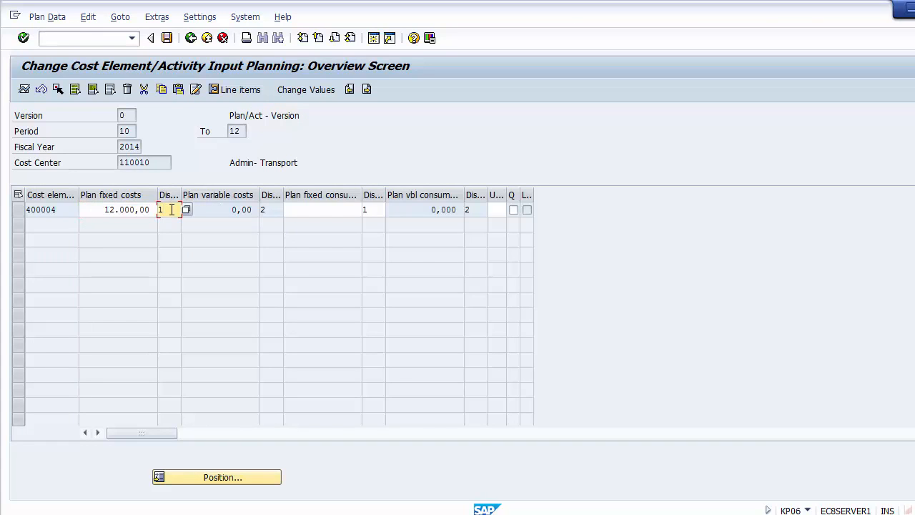
key("F4")
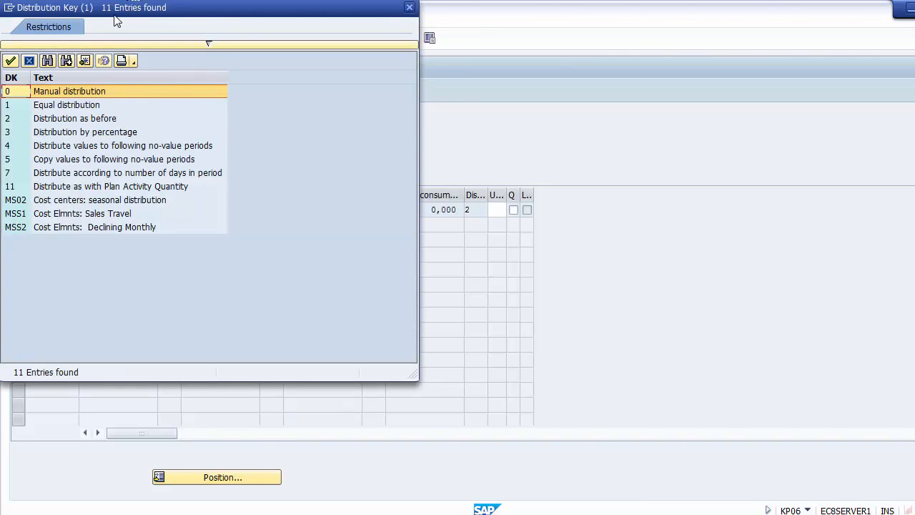
left_click_drag(116, 20, 465, 92)
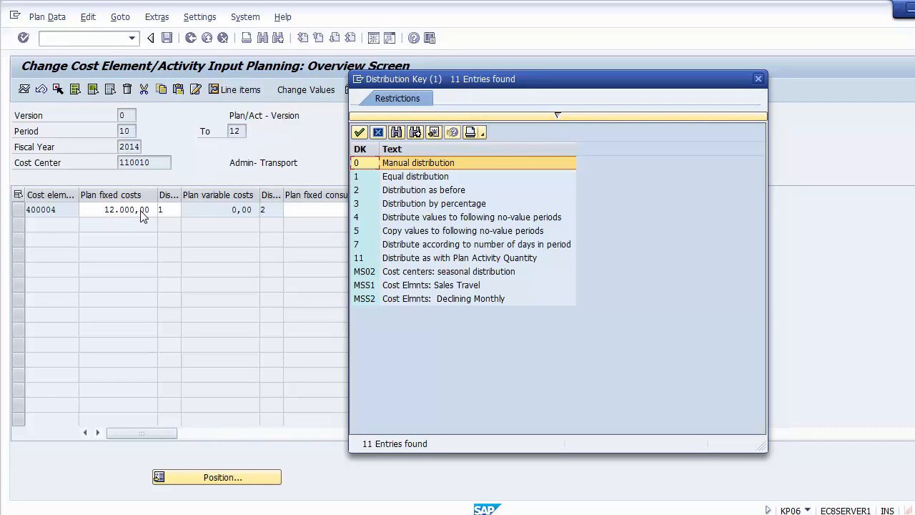
Review the distribution keys and choose key 1 (Equal distribution) for the plan fixed costs.
left_click(393, 178)
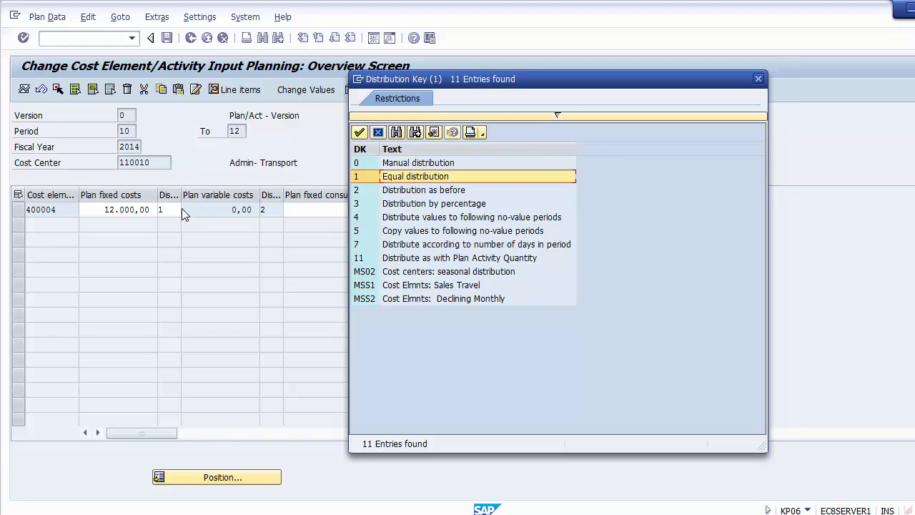
key("Down")
key("Down")
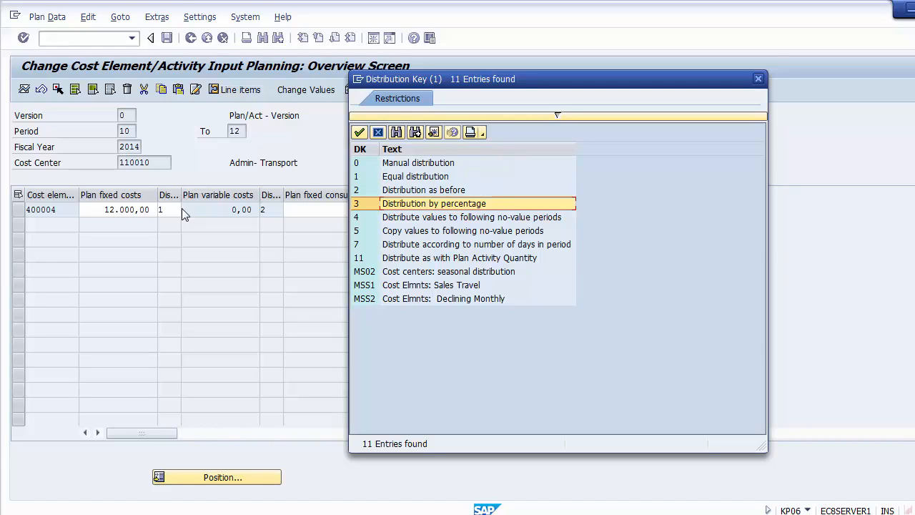
key("Up")
key("Up")
key("Up")
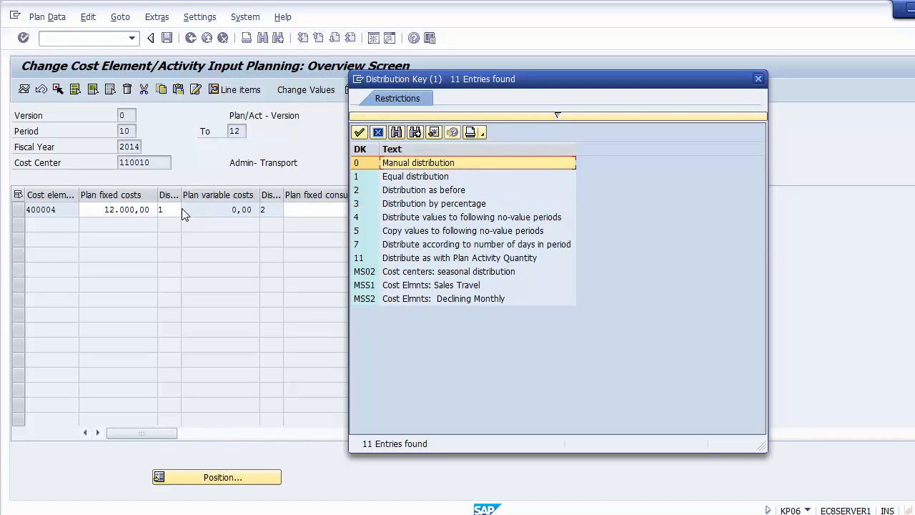
left_click(392, 179)
double_click(392, 177)
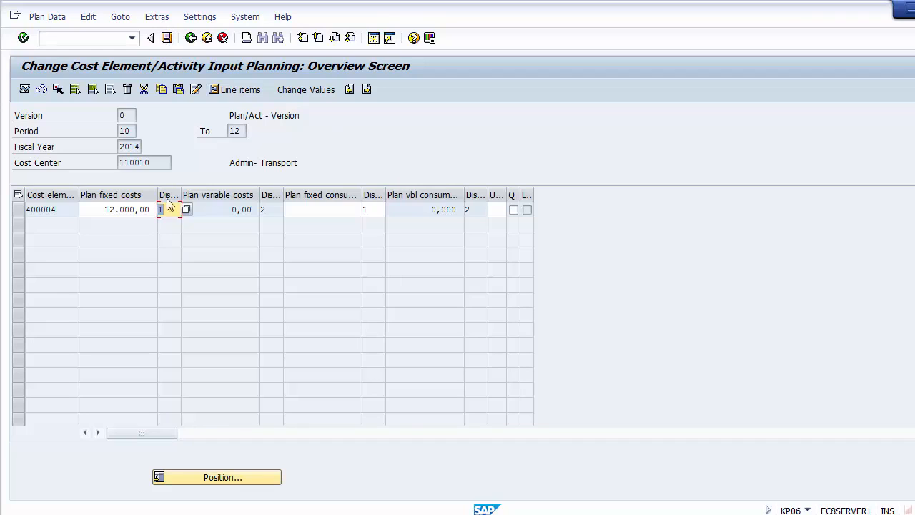
Save the plan, return to the SAP Easy Access menu and start transaction KP06 again.
left_click(124, 210)
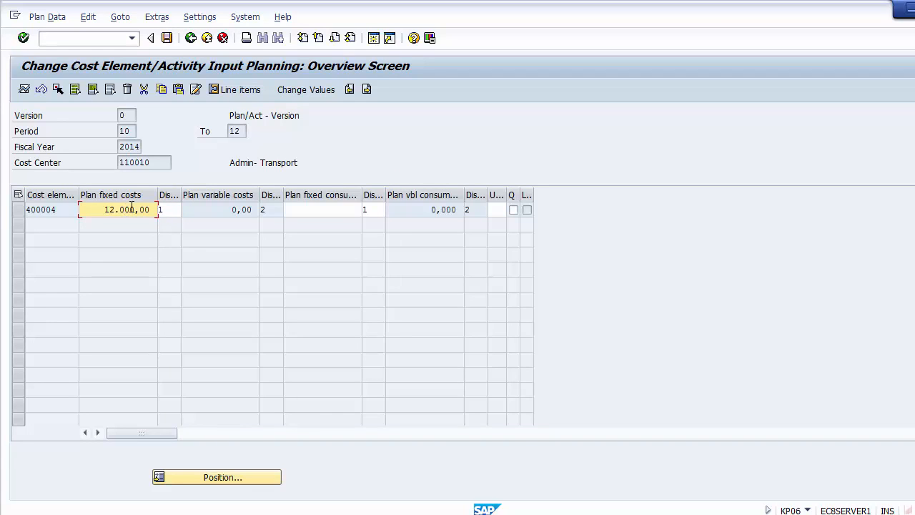
left_click(167, 208)
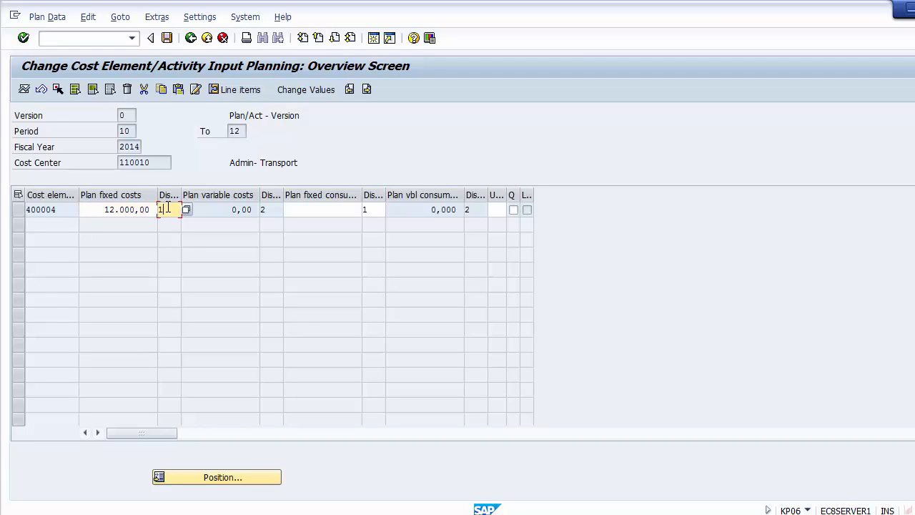
left_click(167, 38)
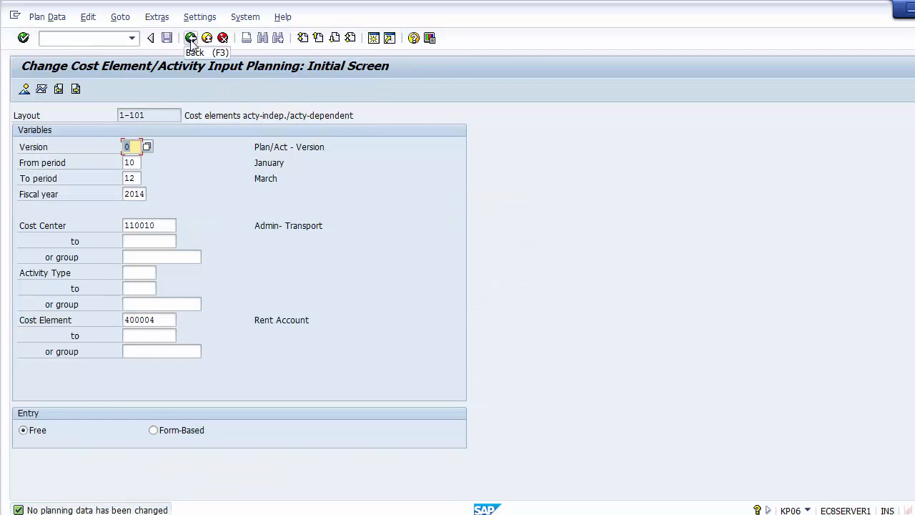
left_click(191, 38)
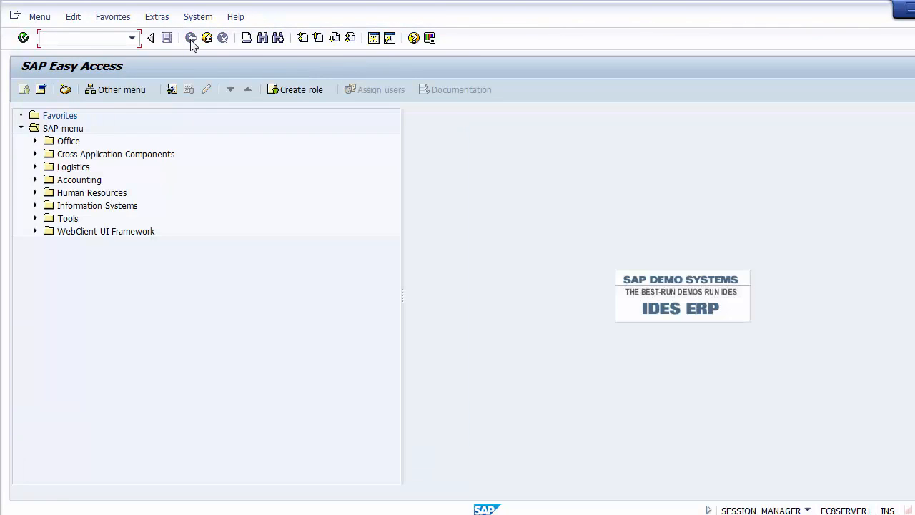
left_click(114, 39)
type("kp06")
key("Return")
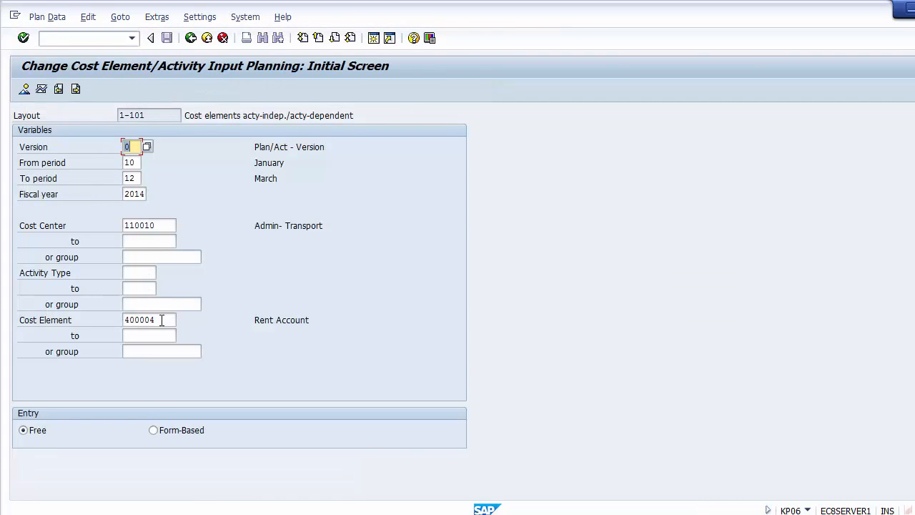
left_click(162, 320)
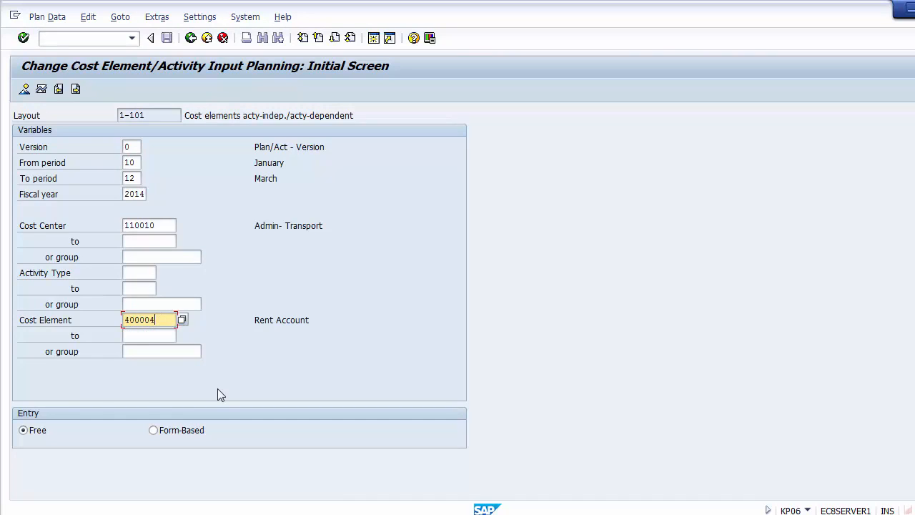
left_click(144, 332)
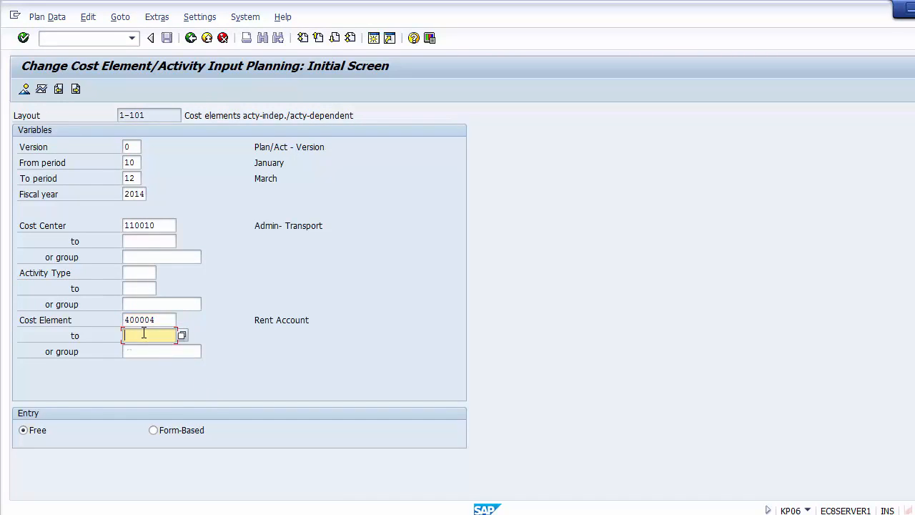
type("4")
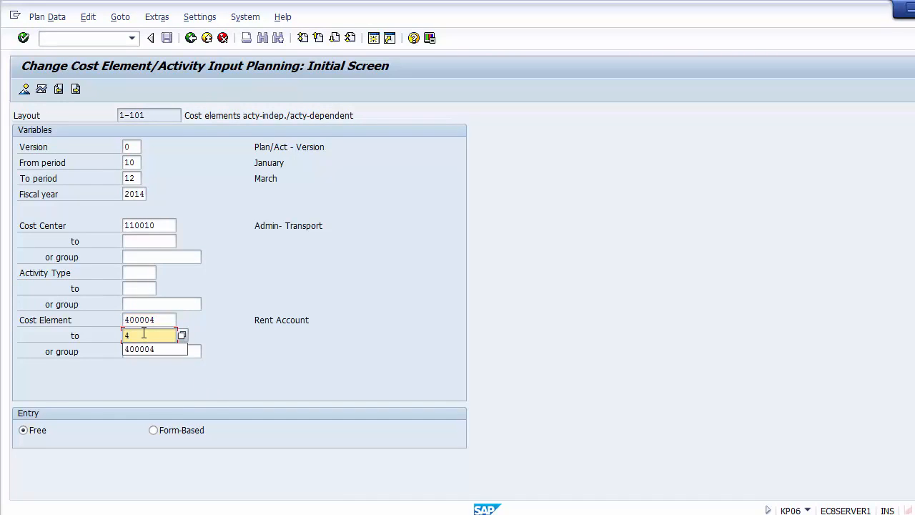
key("BackSpace")
key("Down")
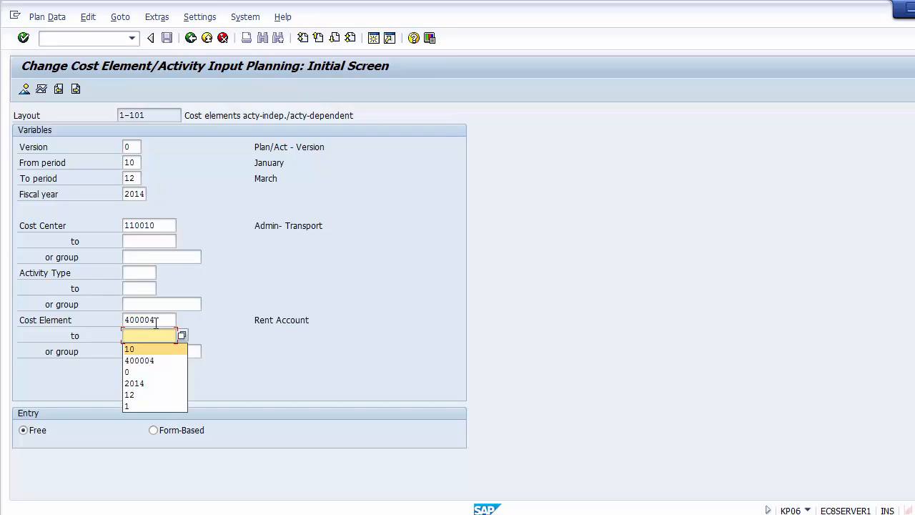
Set the cost element range for planning from 400001 to 400020.
left_click(164, 319)
key("BackSpace")
type("1")
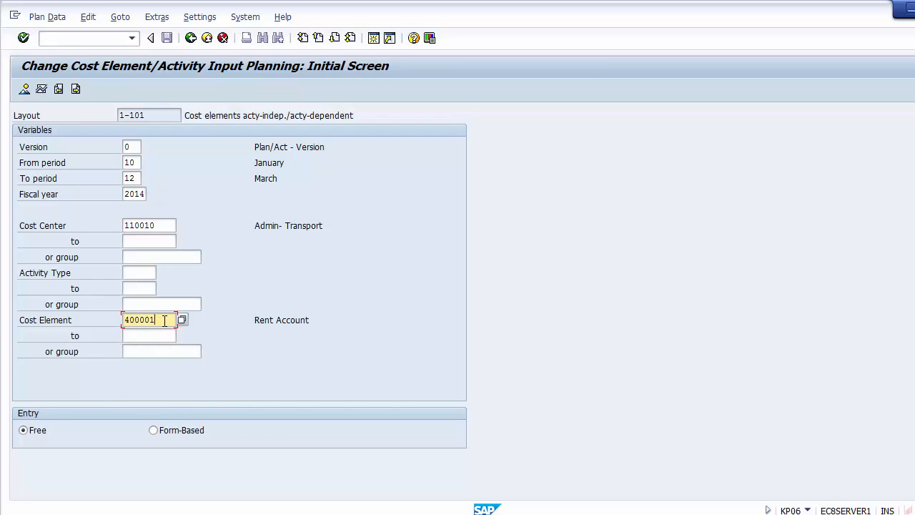
key("Tab")
type("4")
key("Down")
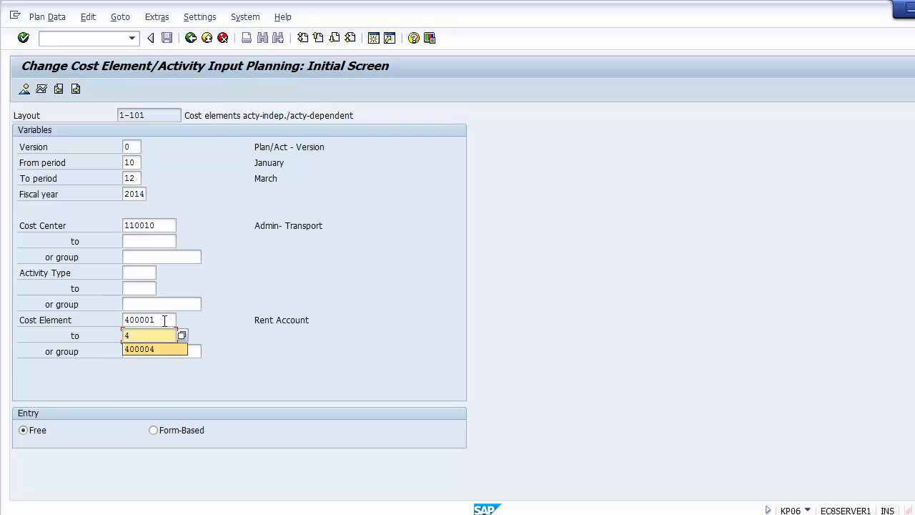
key("Return")
key("BackSpace")
key("BackSpace")
type("20")
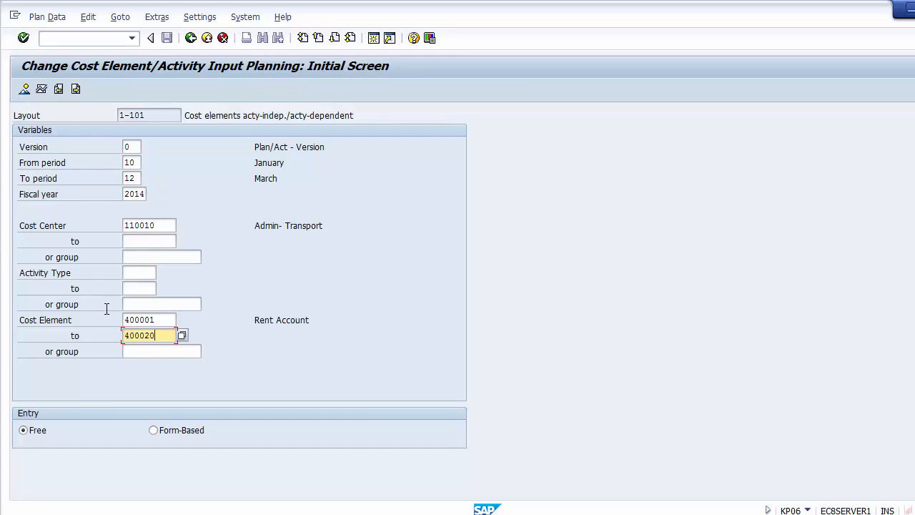
Open the planning overview for the entered cost element range and go to the cost element 400004 line.
left_click(159, 319)
left_click(159, 320)
left_click(159, 335)
left_click(24, 91)
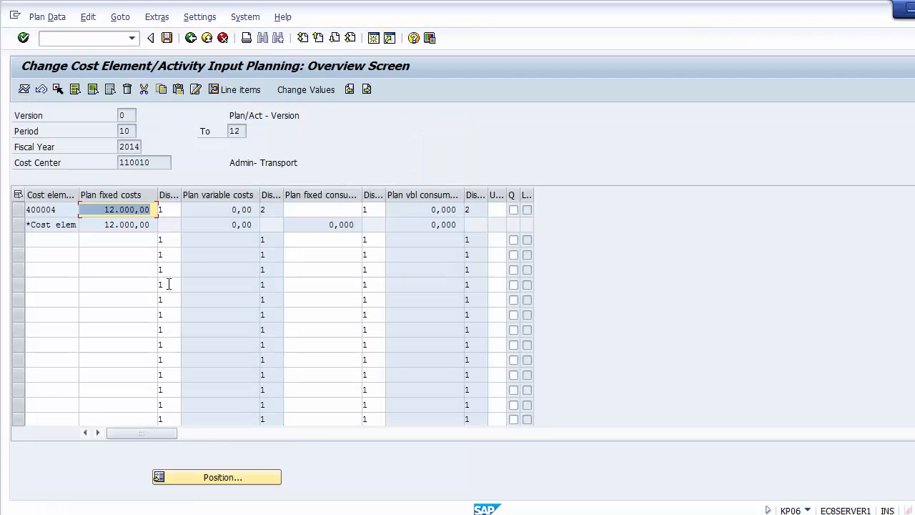
left_click(53, 212)
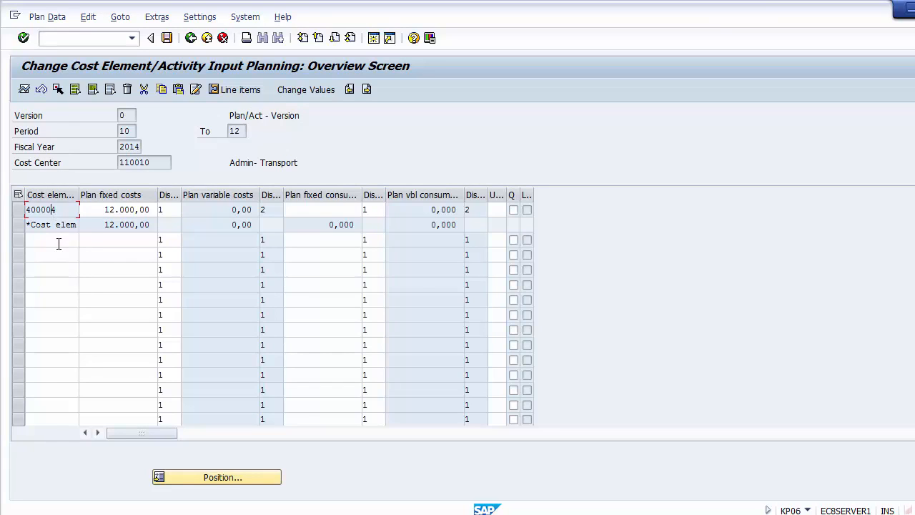
Add cost elements 400005 and 400006 in the empty planning rows below the existing cost element 400004.
left_click(59, 240)
type("400005")
key("Down")
type("40000")
type("6")
Plan fixed costs of 10000 for cost element 400005 and 5000 for cost element 400006.
left_click(105, 240)
type("1")
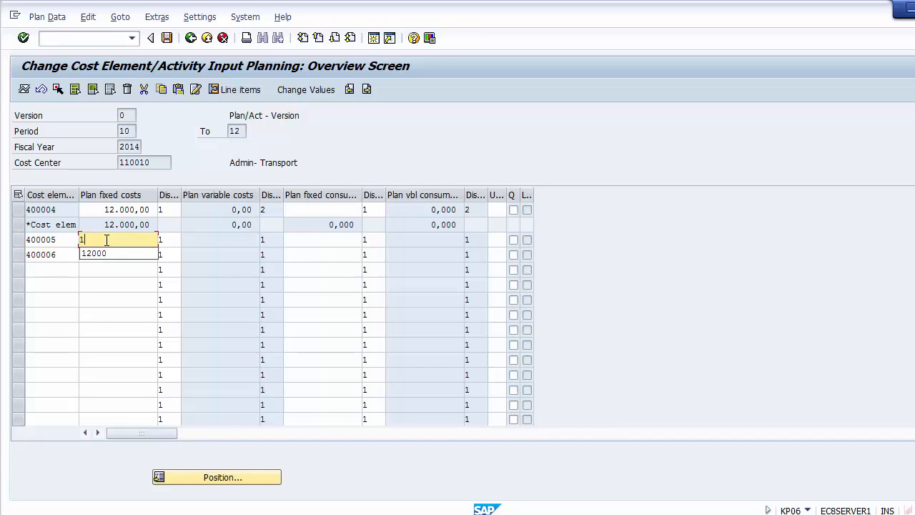
type("0000")
key("Down")
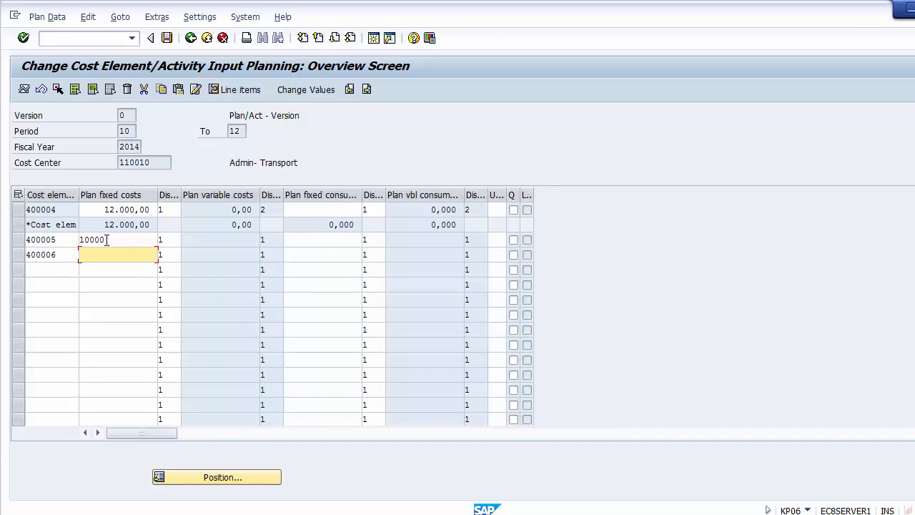
type("5000")
key("Return")
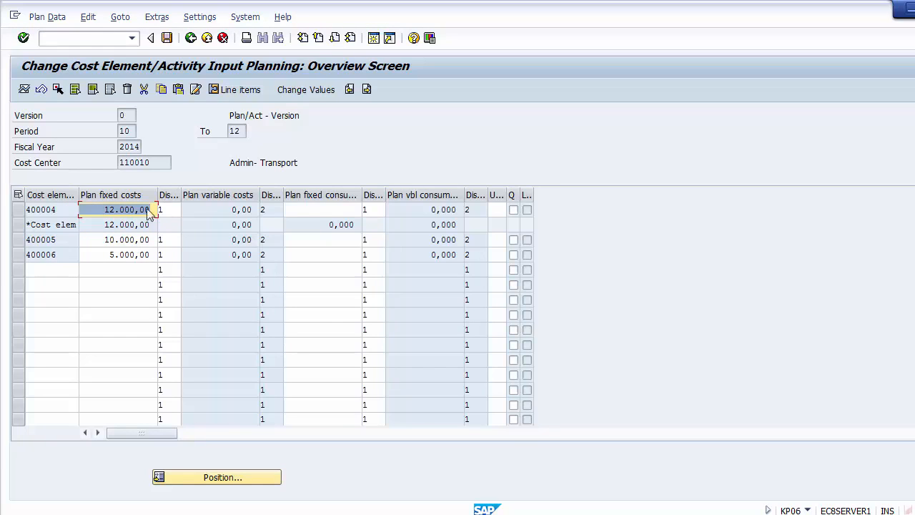
Check the fixed costs entered for both new cost elements, save the plan and leave the planning transaction.
left_click(129, 256)
left_click(126, 240)
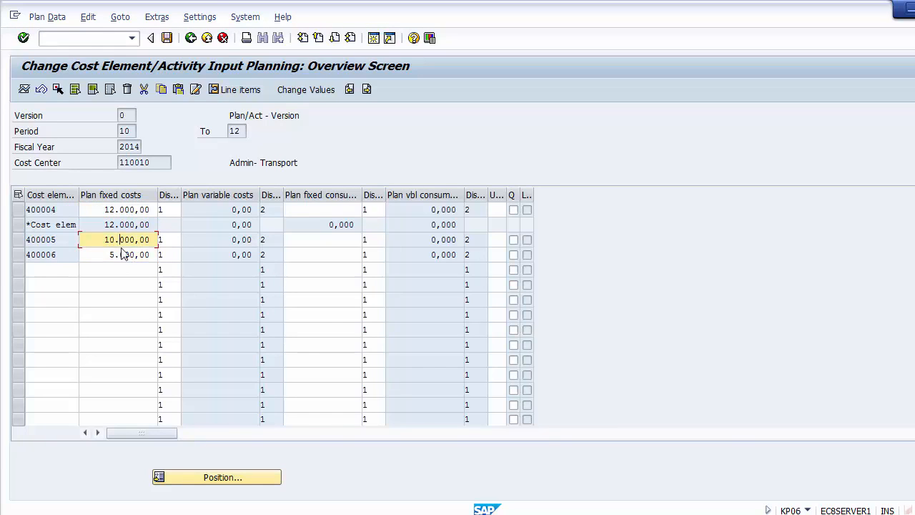
left_click(118, 255)
left_click(113, 240)
left_click(113, 255)
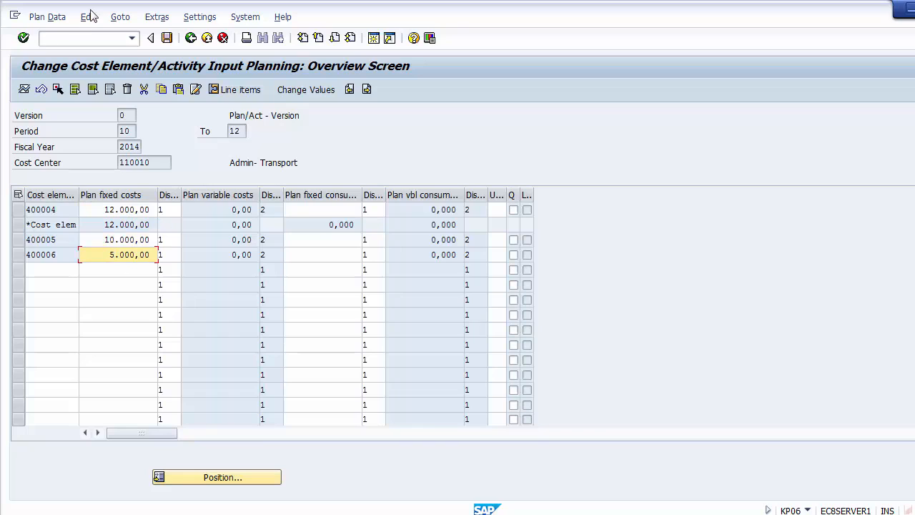
left_click(167, 38)
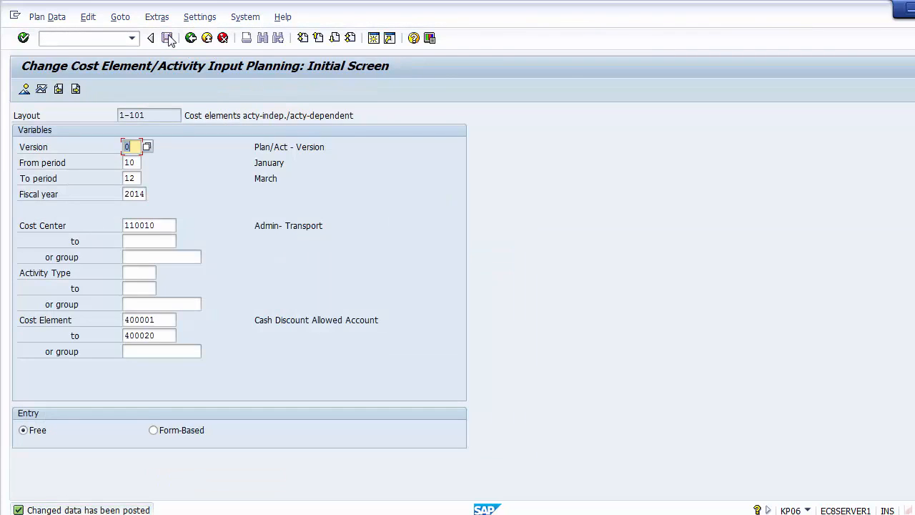
left_click(207, 37)
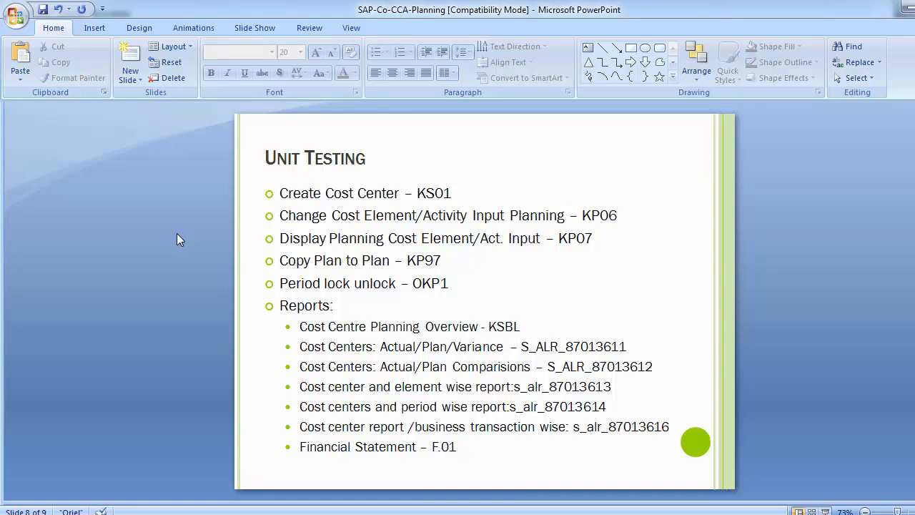
Display the saved plan for cost center 110010 in transaction KP07 and examine the fixed costs per cost element and their total.
key("alt+Tab")
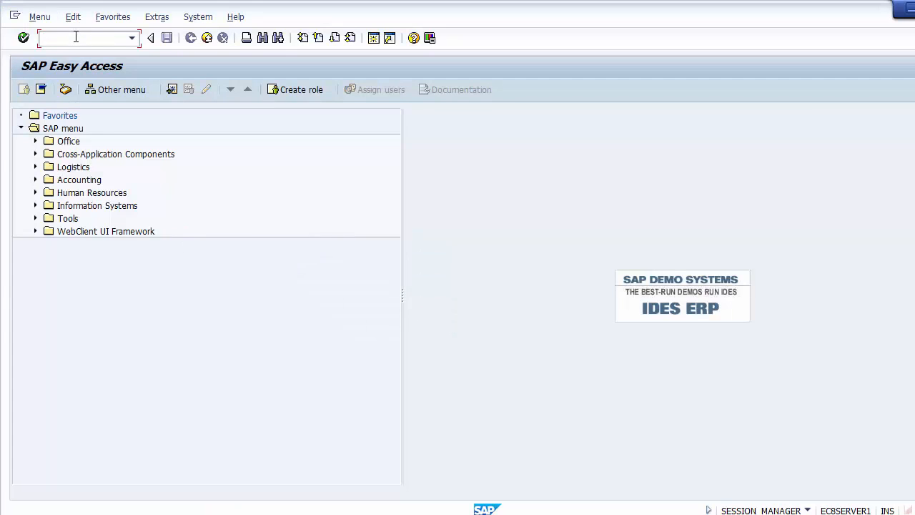
type("kp07")
key("Return")
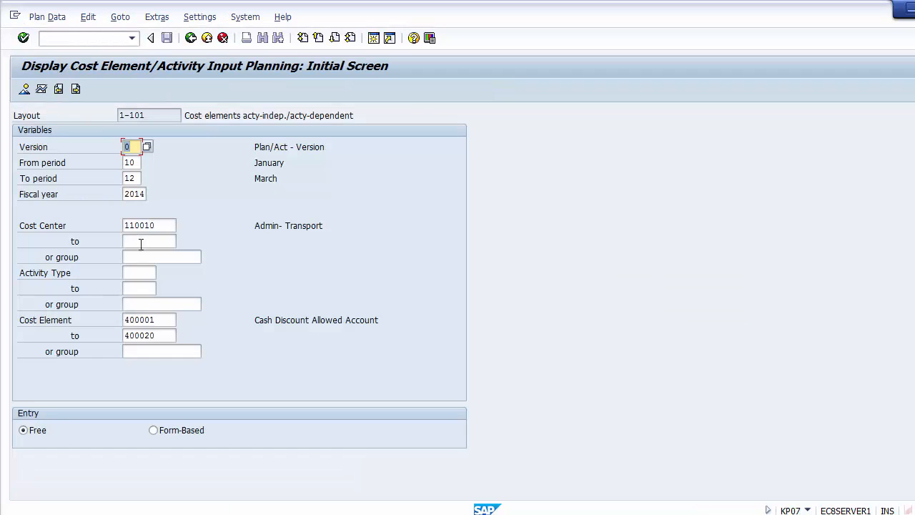
left_click(24, 90)
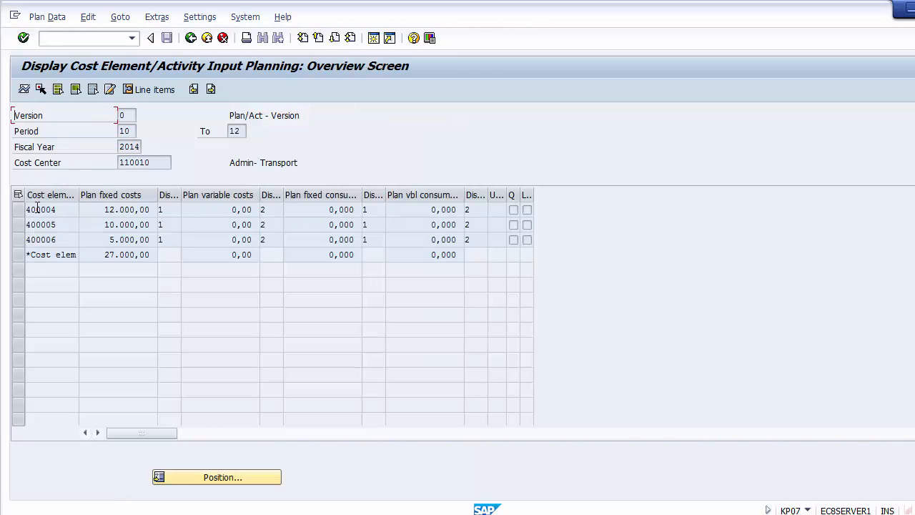
left_click(22, 210)
left_click_drag(23, 210, 23, 239)
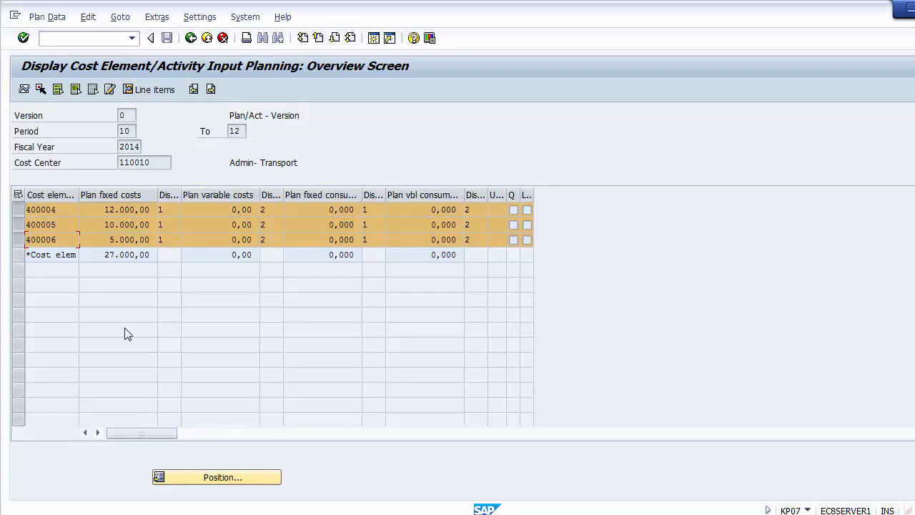
left_click_drag(104, 209, 155, 209)
left_click_drag(105, 225, 152, 224)
left_click_drag(103, 255, 153, 257)
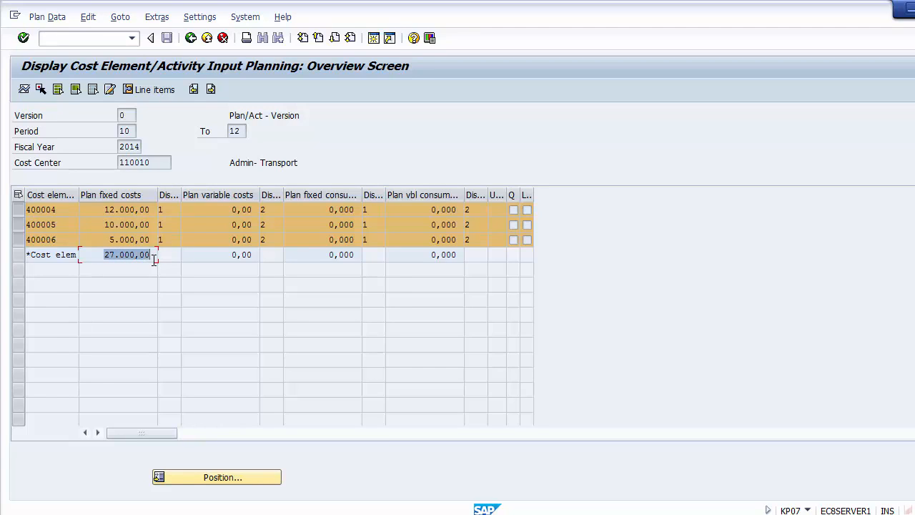
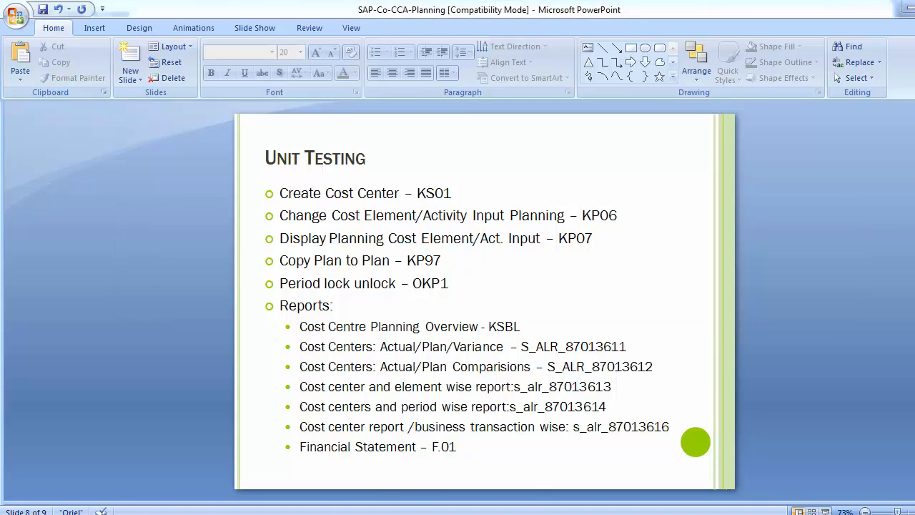
Check the plan copy transaction code on the PowerPoint slide and start transaction KP97 in SAP.
left_click(446, 447)
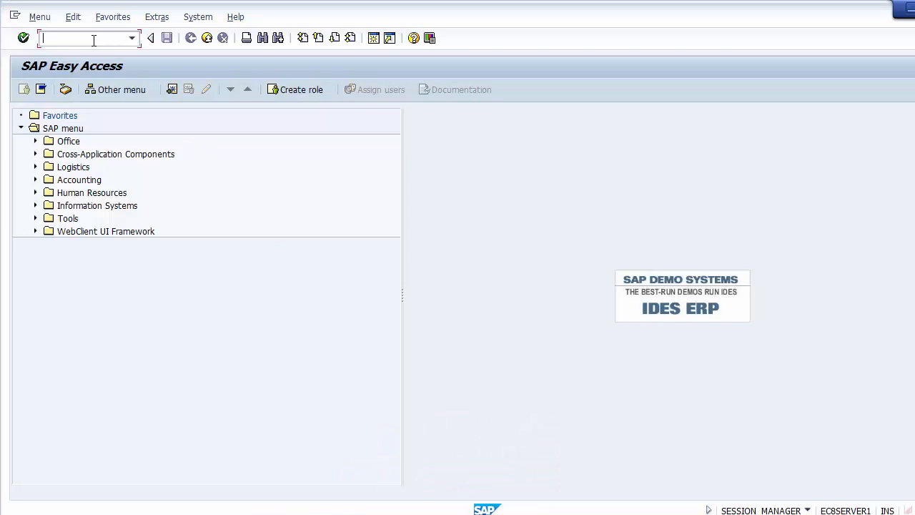
type("kp97")
key("alt+Tab")
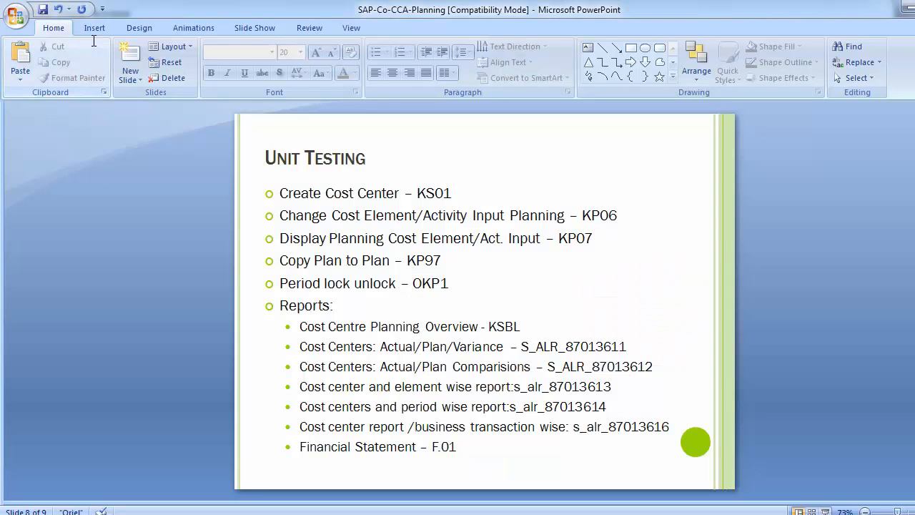
key("alt+Tab")
key("Return")
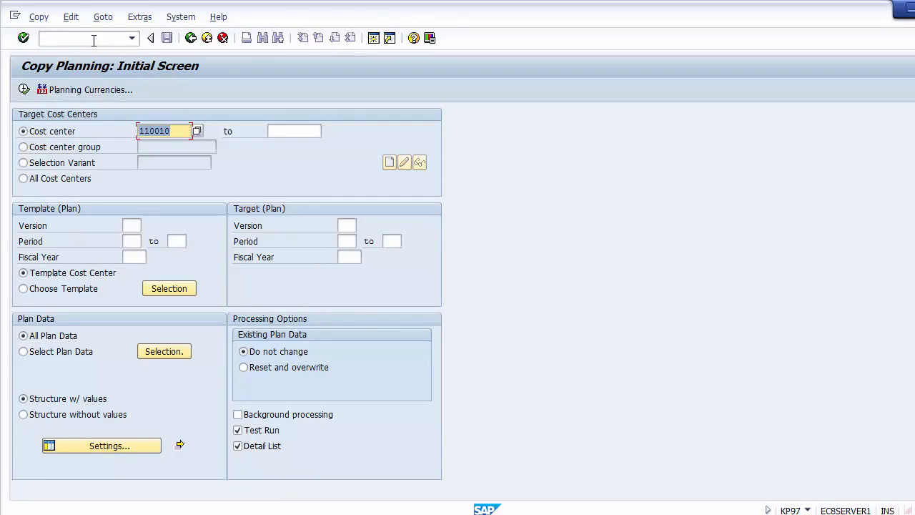
Clear cost center 110010 from the target cost centers and choose All Cost Centers as the copy target.
left_click(23, 147)
left_click(23, 163)
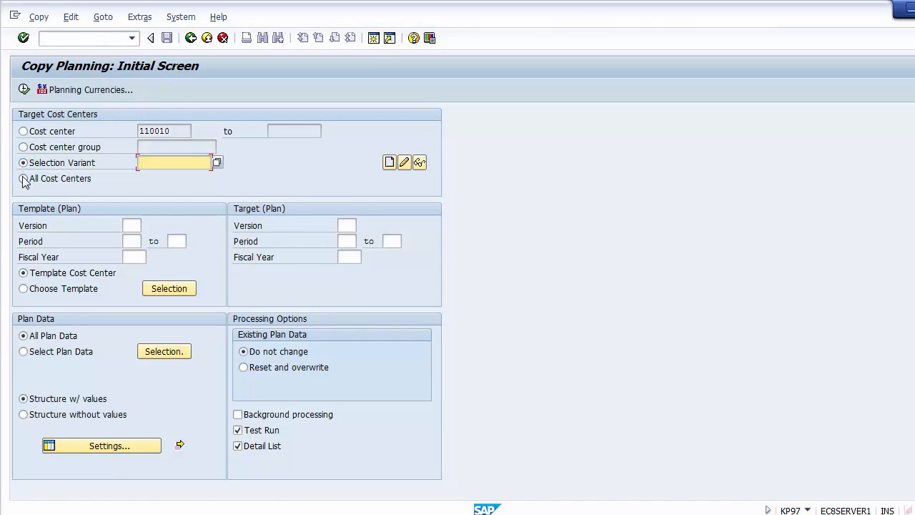
left_click(23, 178)
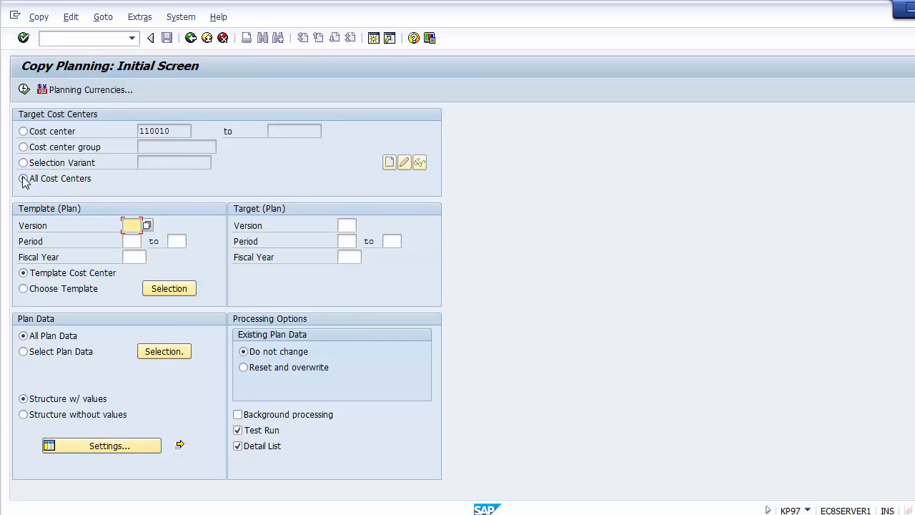
left_click(22, 133)
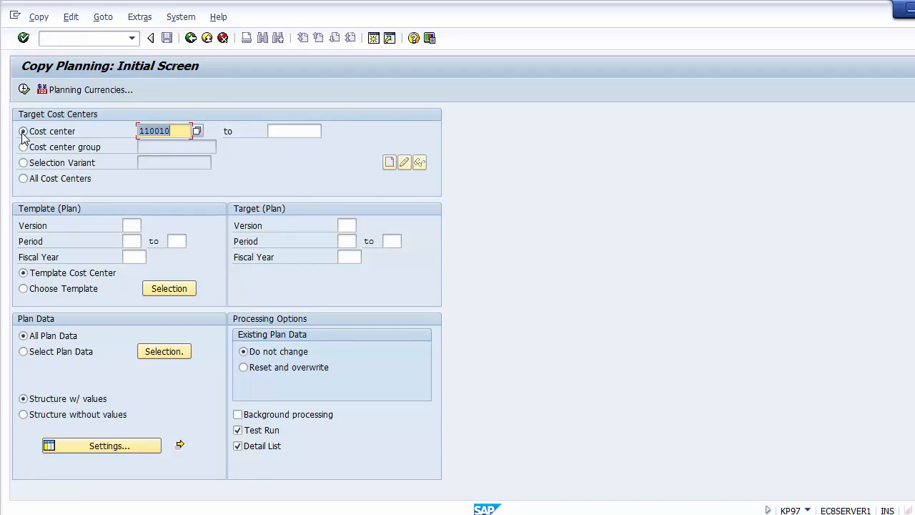
key("Delete")
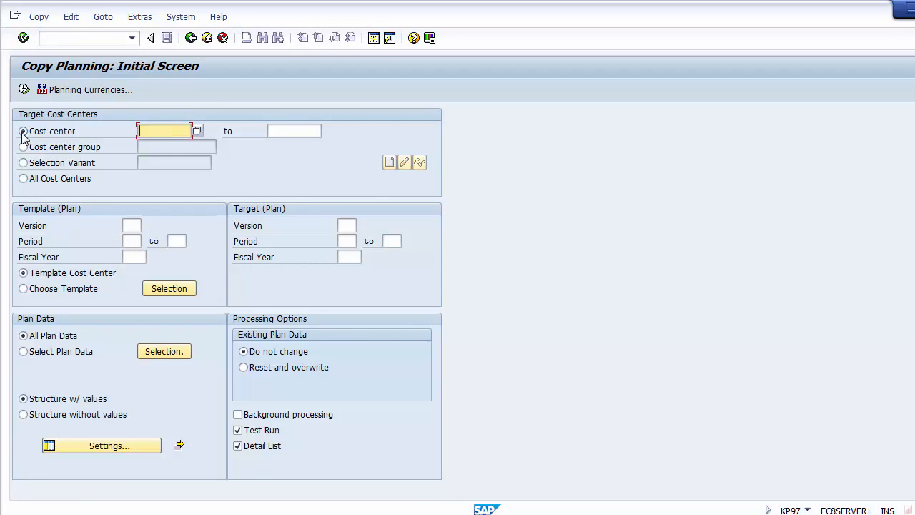
left_click(24, 180)
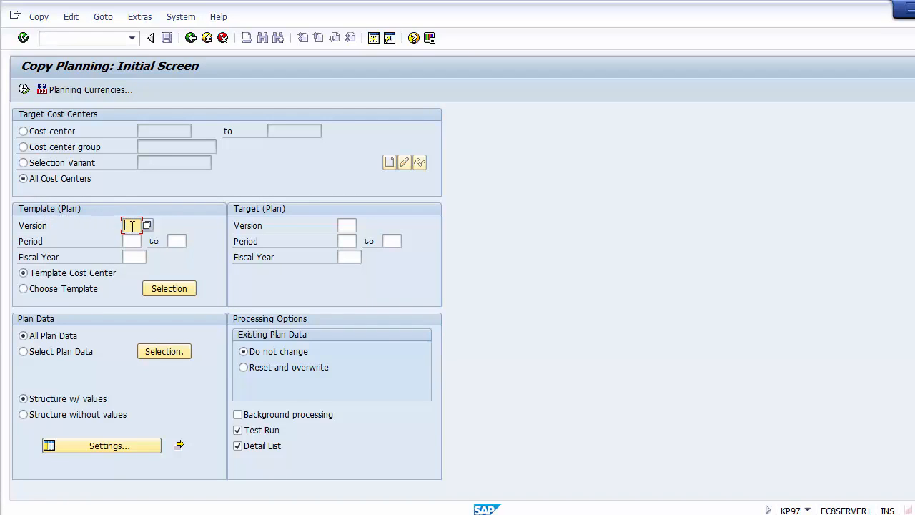
Set the template plan to version 0, periods 1 to 12 and fiscal year 2013.
type("09")
key("BackSpace")
left_click(133, 240)
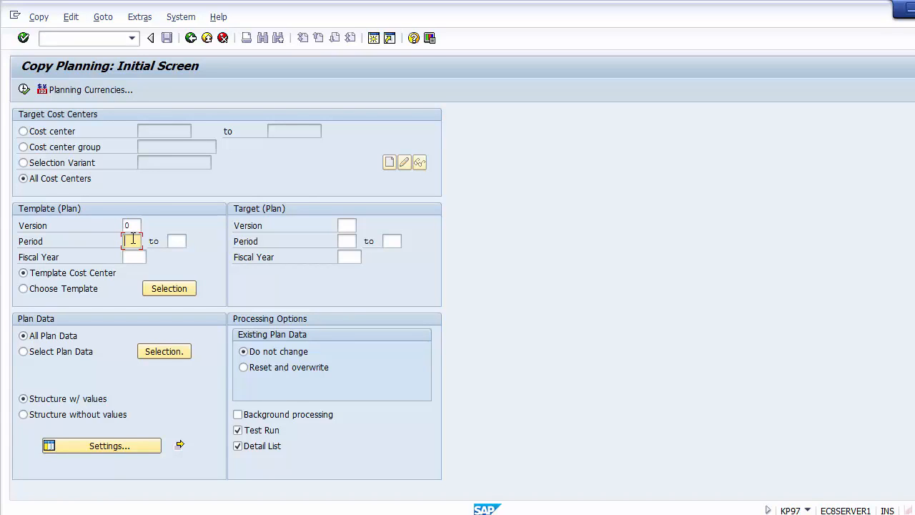
type("1")
key("Tab")
type("12")
left_click(132, 259)
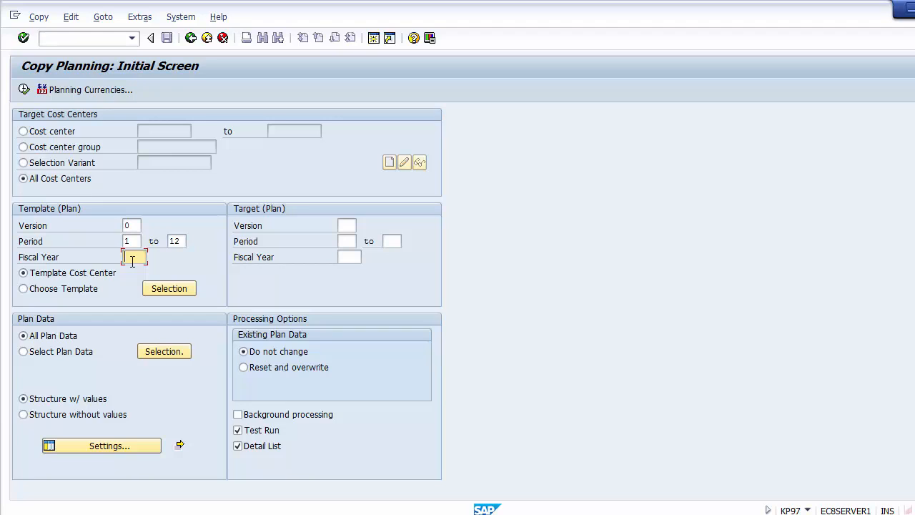
type("2012")
key("BackSpace")
type("3")
Set the target plan to version 0, periods 1 to 12 and fiscal year 2014.
left_click(346, 226)
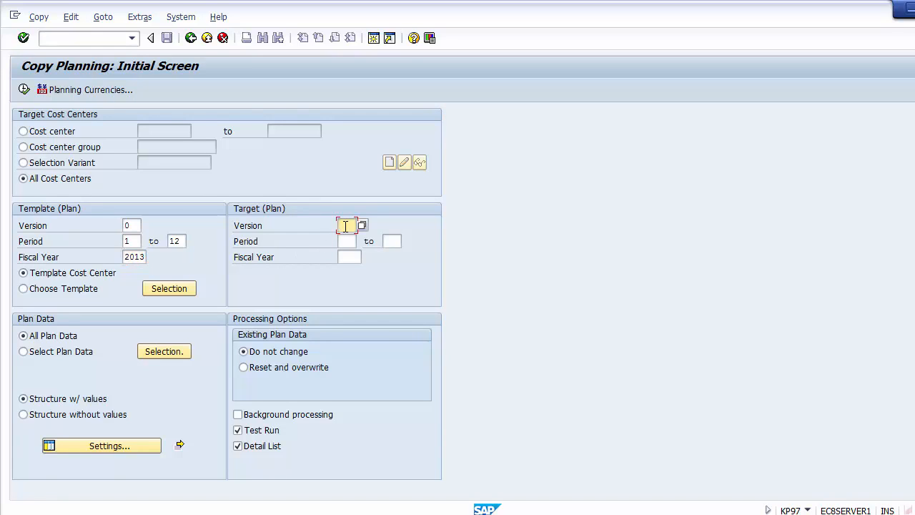
type("0")
left_click(346, 241)
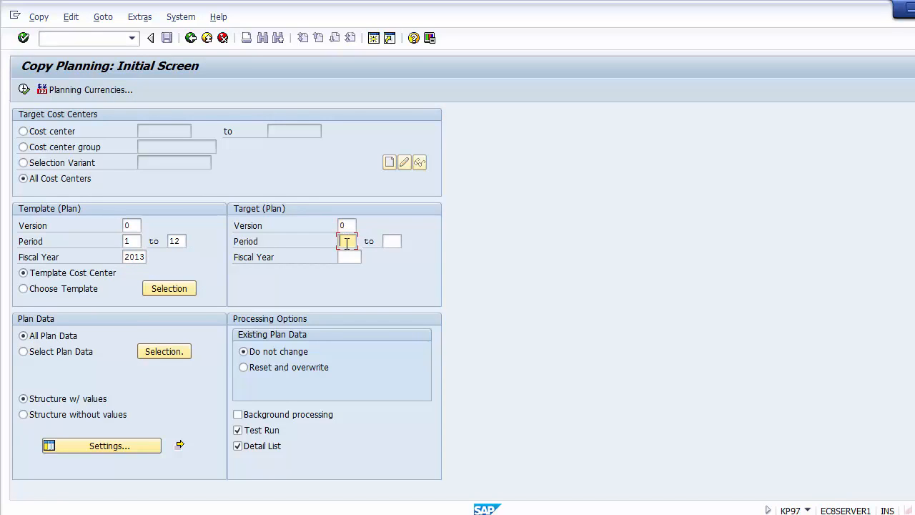
type("1")
key("Tab")
type("12")
left_click(349, 256)
type("2014")
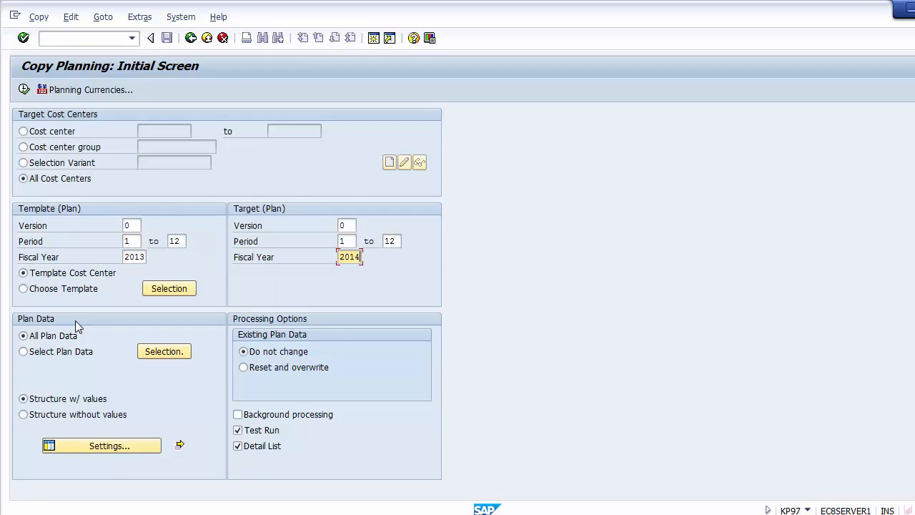
Choose to copy all plan data as structure with values, without changing existing plan data.
left_click(48, 336)
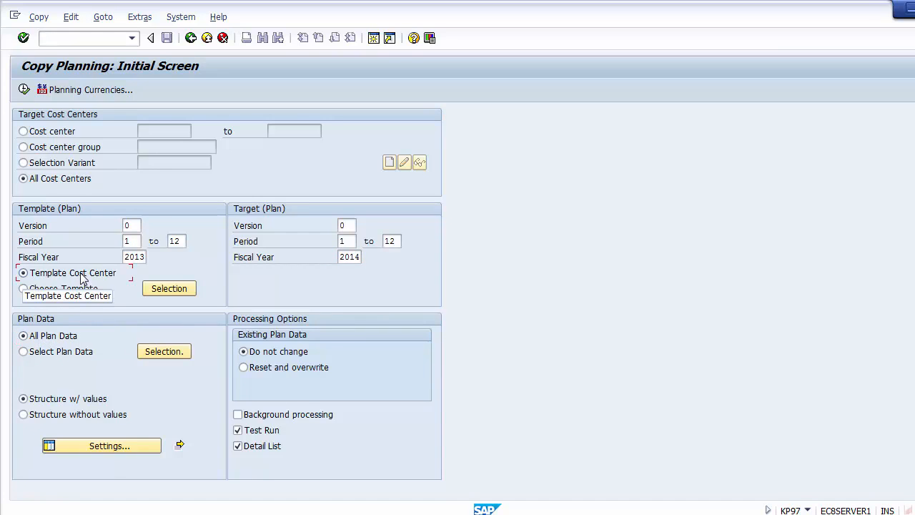
left_click(296, 350)
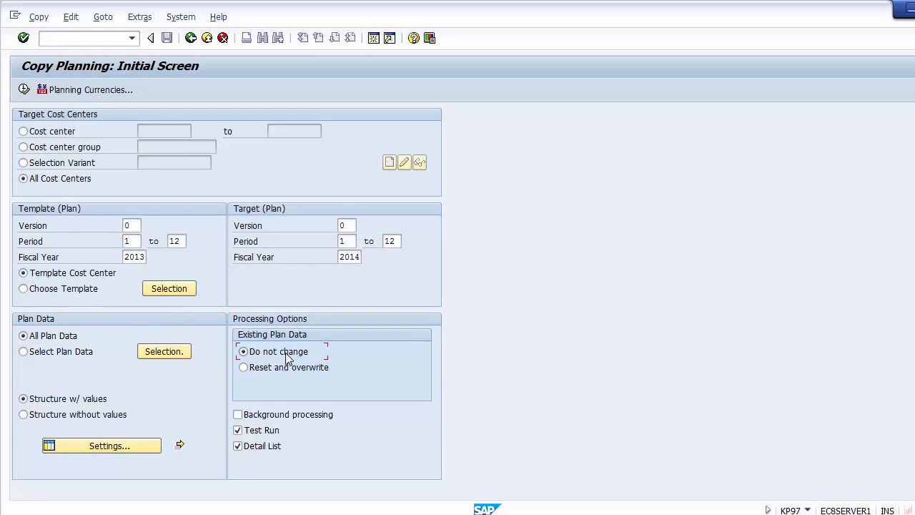
left_click(85, 399)
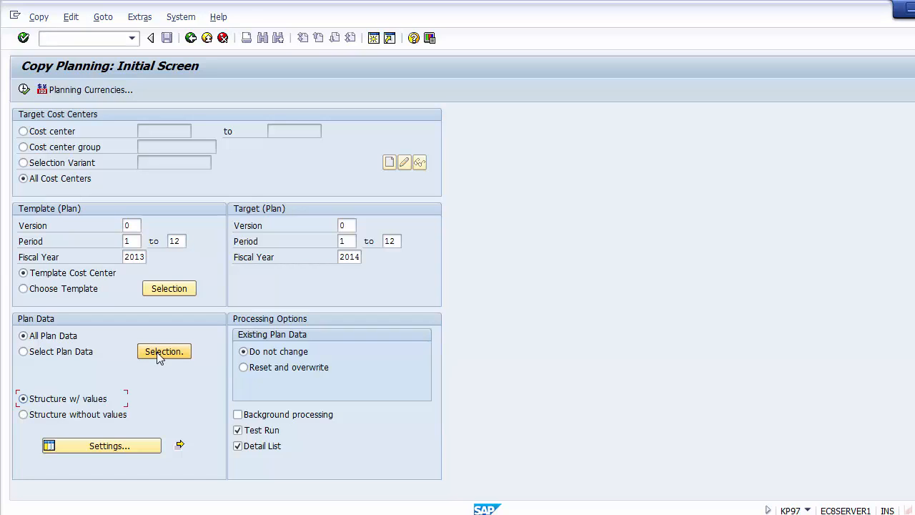
Review the template cost center selection and the list of selectable planning data, keeping All Plan Data chosen.
left_click(162, 294)
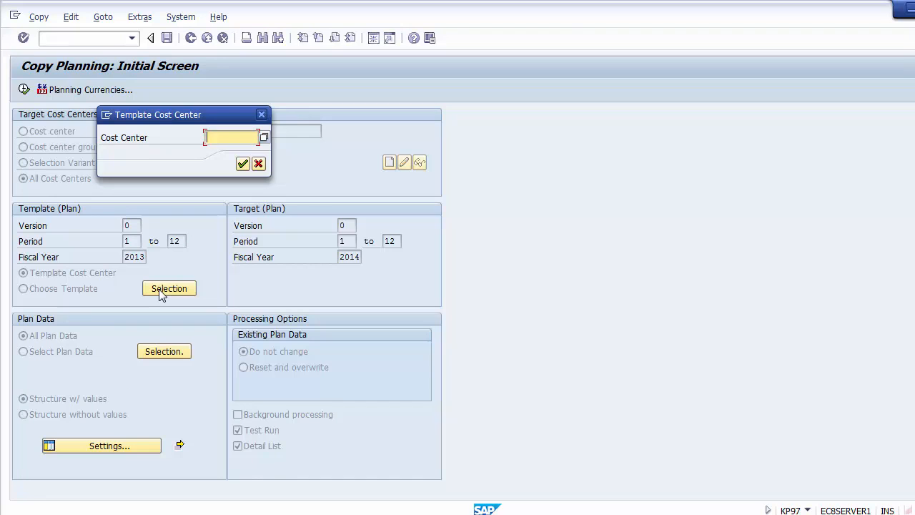
left_click(248, 164)
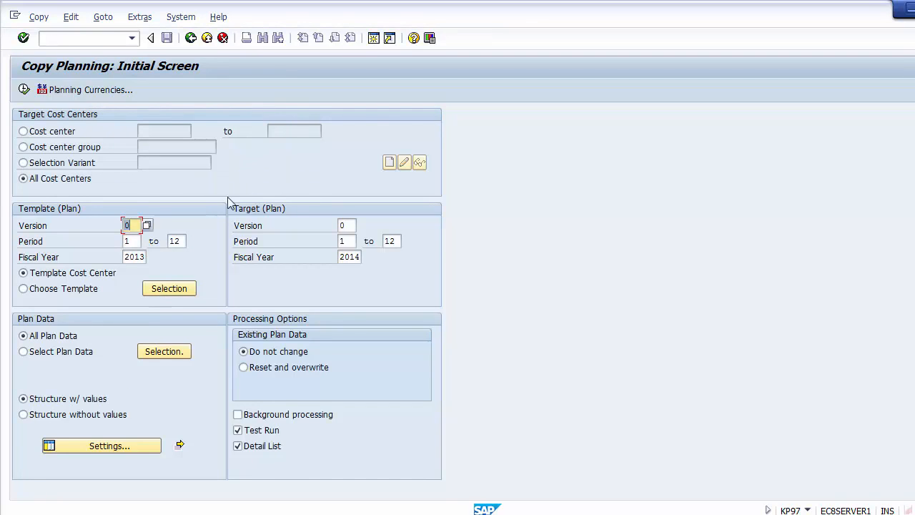
left_click(161, 353)
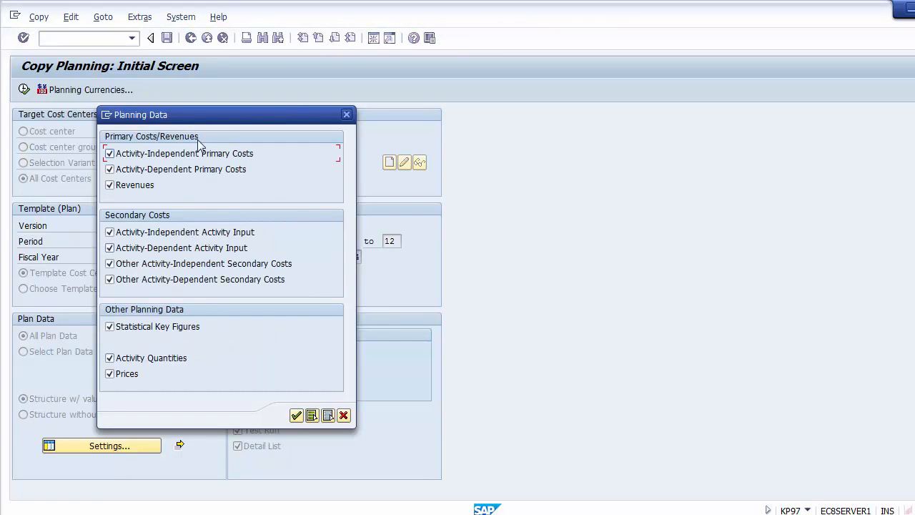
left_click(346, 115)
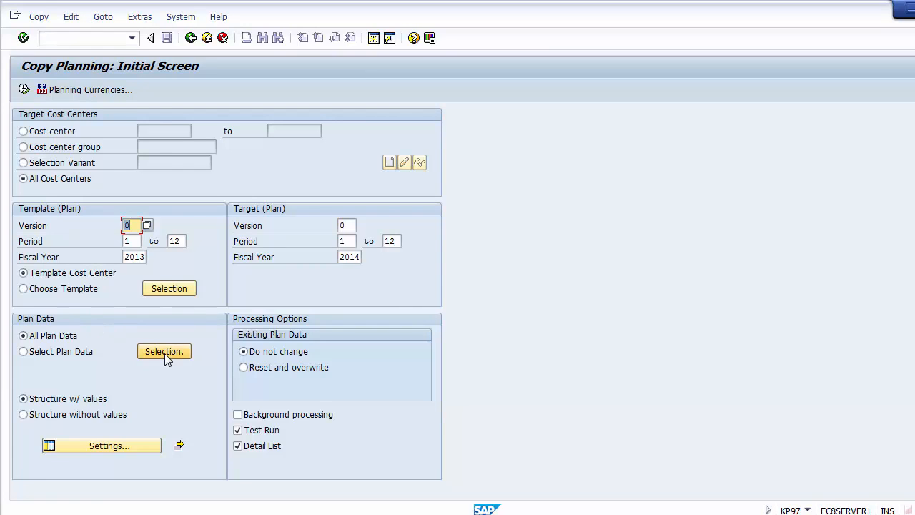
left_click(60, 337)
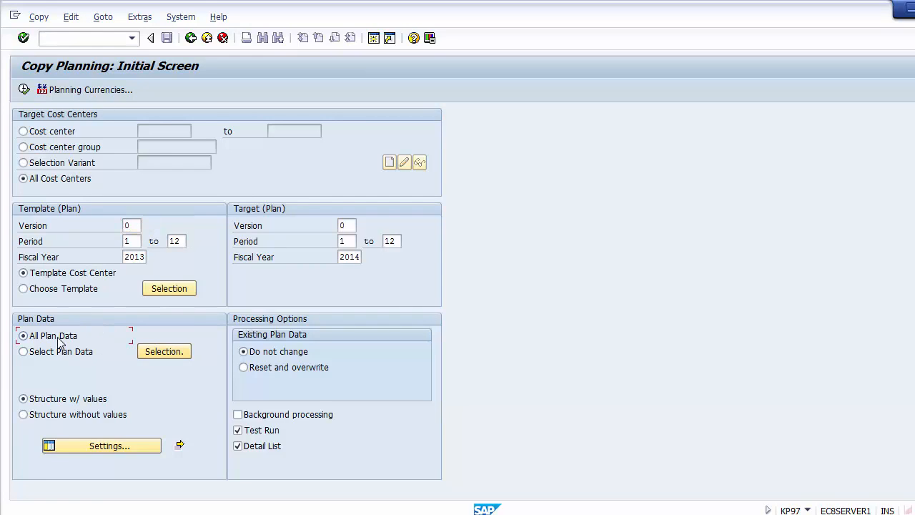
Switch the copy to selected plan data through the planning data selection and try to execute the test run.
left_click(163, 351)
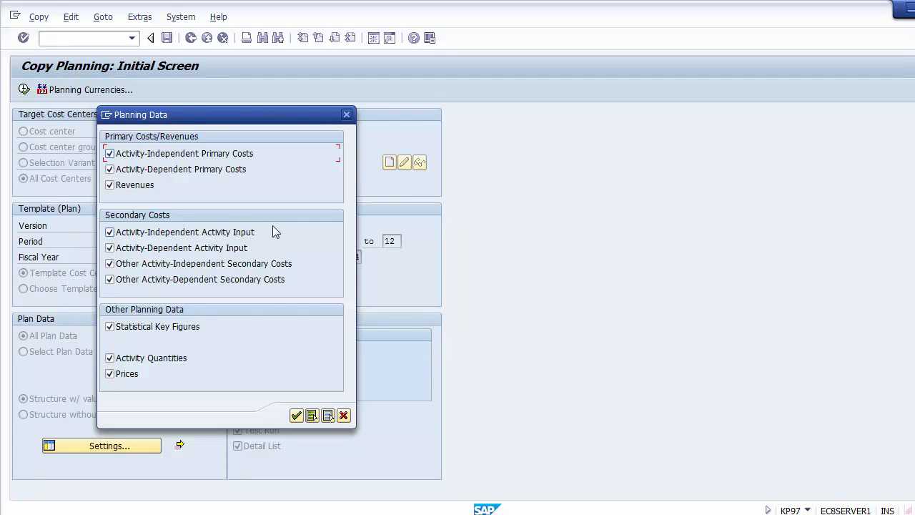
left_click(147, 190)
left_click(296, 416)
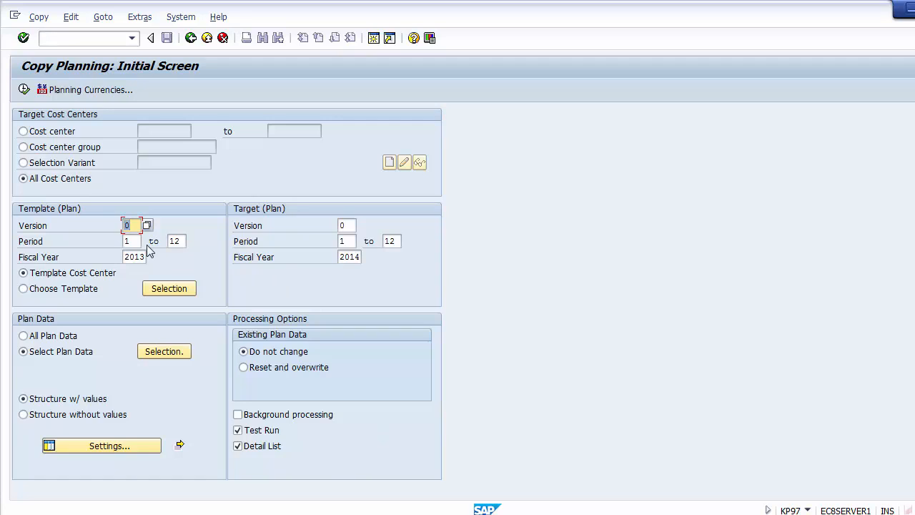
left_click(24, 89)
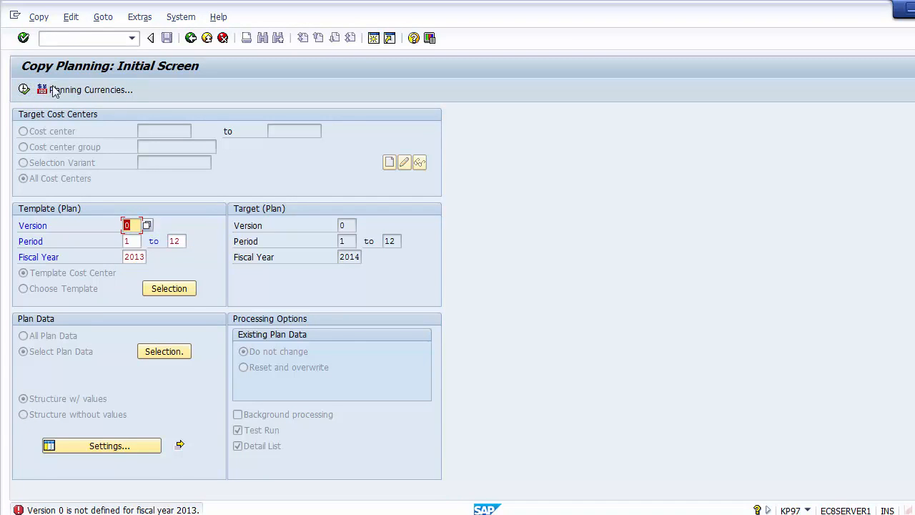
Set the template fiscal year to 2014 and the target fiscal year to 2015.
left_click(145, 257)
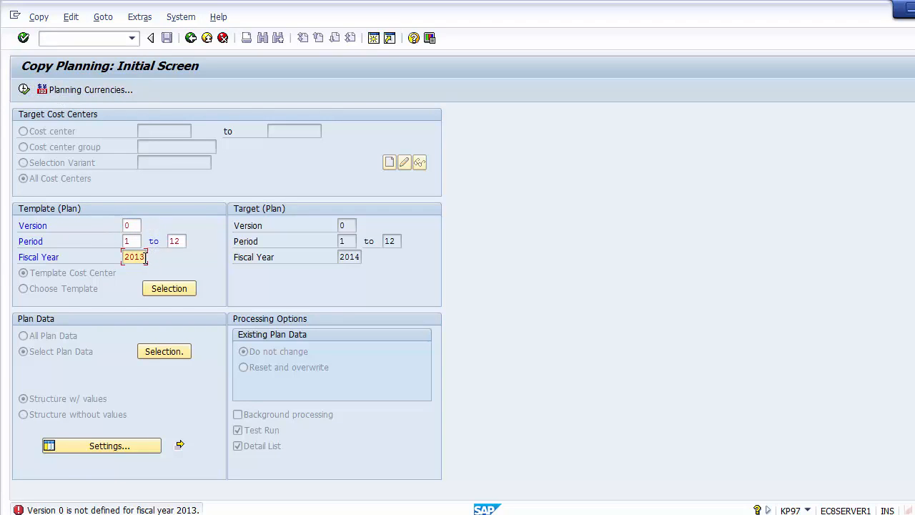
key("BackSpace")
type("4")
key("Return")
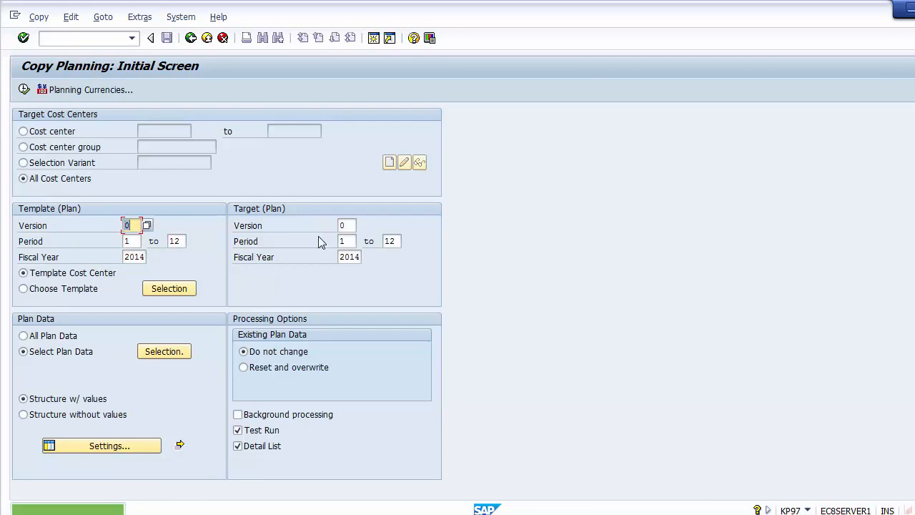
left_click(357, 256)
key("BackSpace")
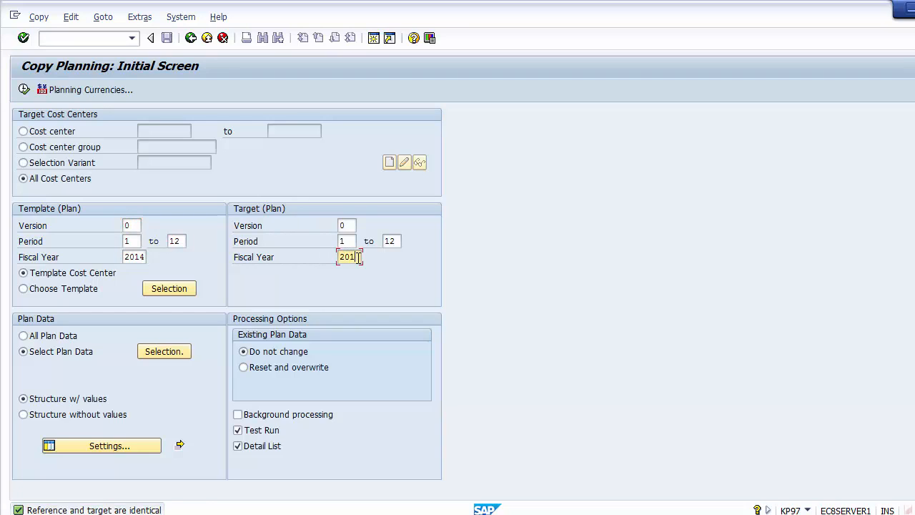
type("5")
key("Return")
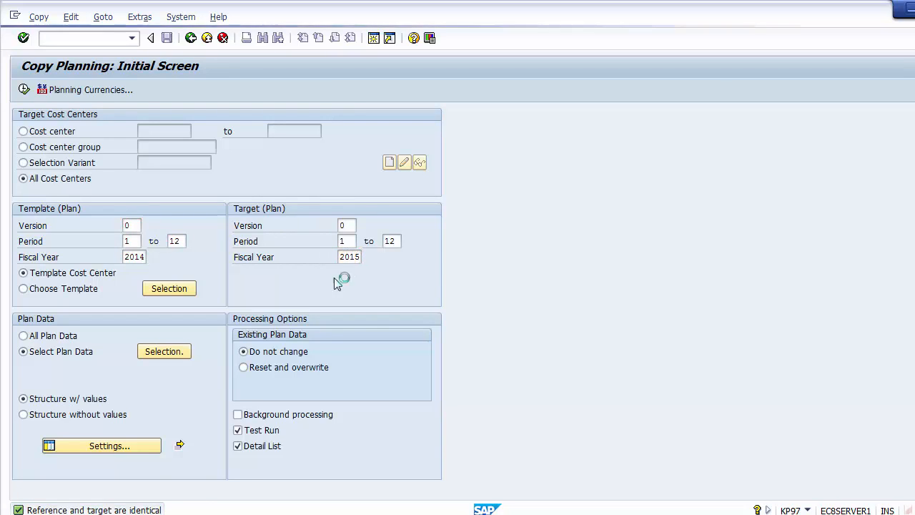
Execute the plan copy as a test run, check the processing status and copied records, and leave the detail list.
left_click(22, 91)
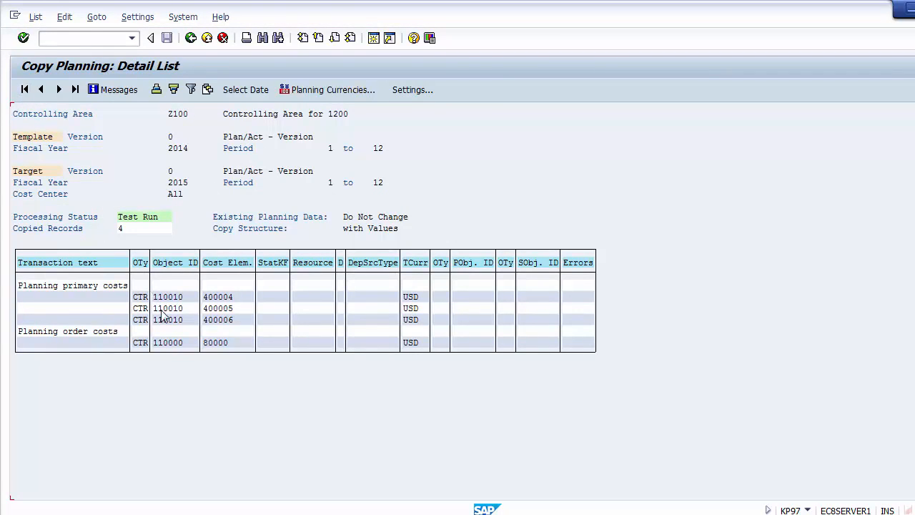
left_click(116, 229)
left_click(140, 229)
left_click(127, 217)
left_click(190, 39)
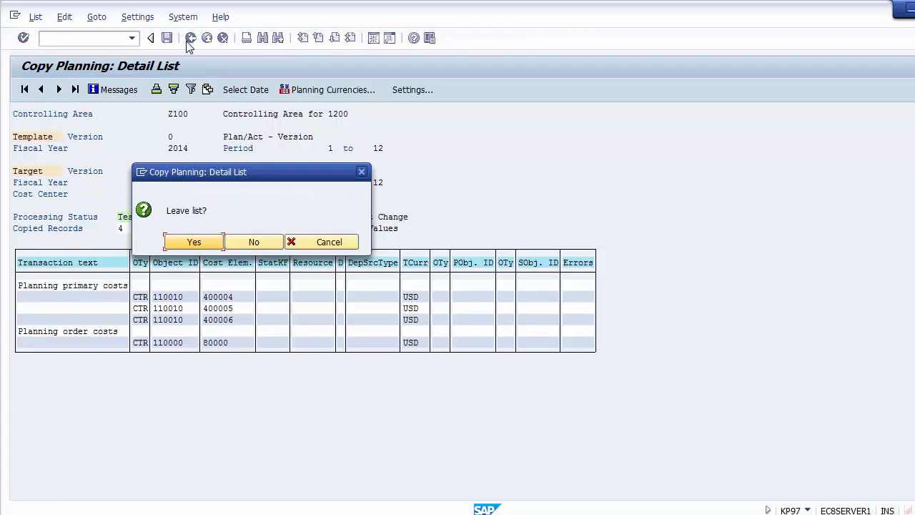
left_click(192, 243)
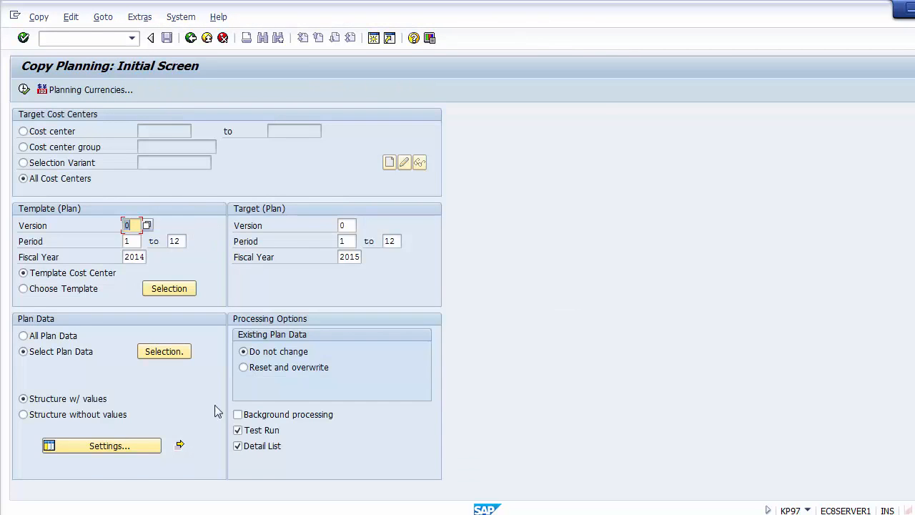
Turn off the test run, execute the plan copy from 2014 to 2015, and check the copied cost center records.
left_click(260, 437)
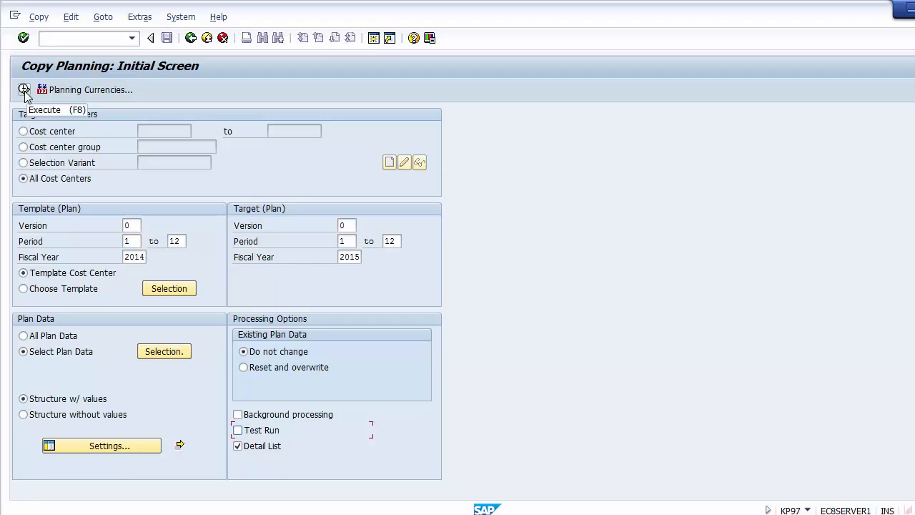
left_click(24, 90)
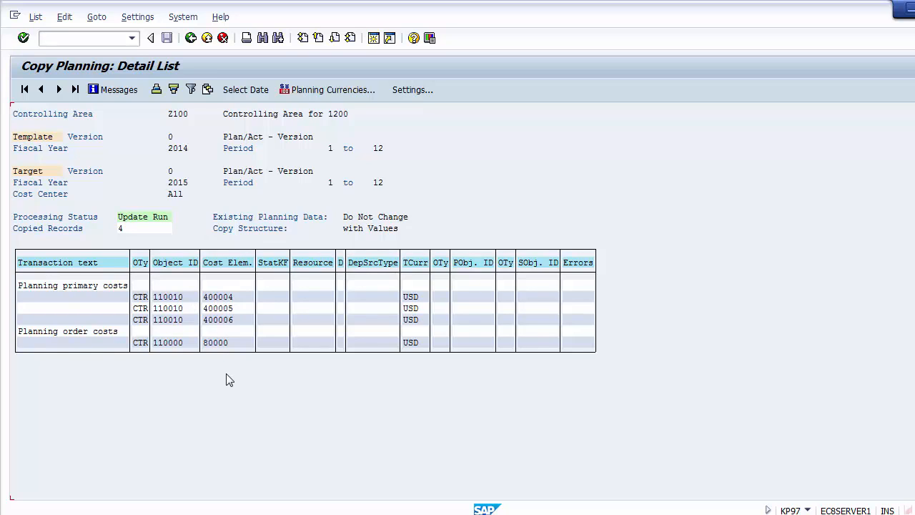
left_click(163, 308)
left_click(165, 320)
left_click(168, 343)
Leave the update run's detail list and exit copy planning.
left_click(210, 42)
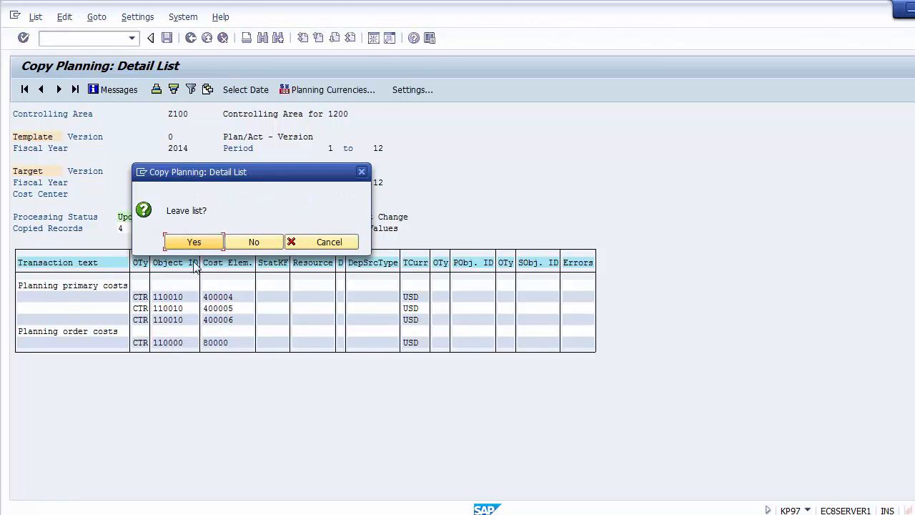
left_click(254, 241)
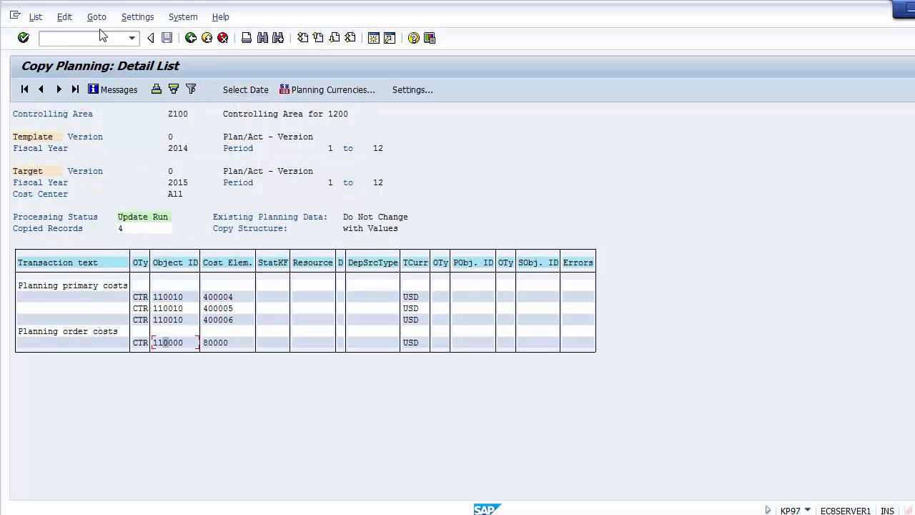
left_click(208, 38)
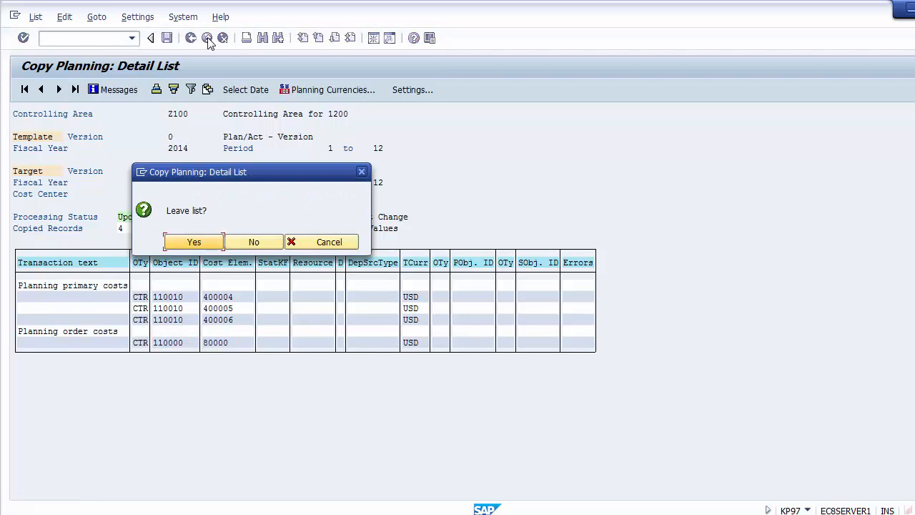
left_click(194, 242)
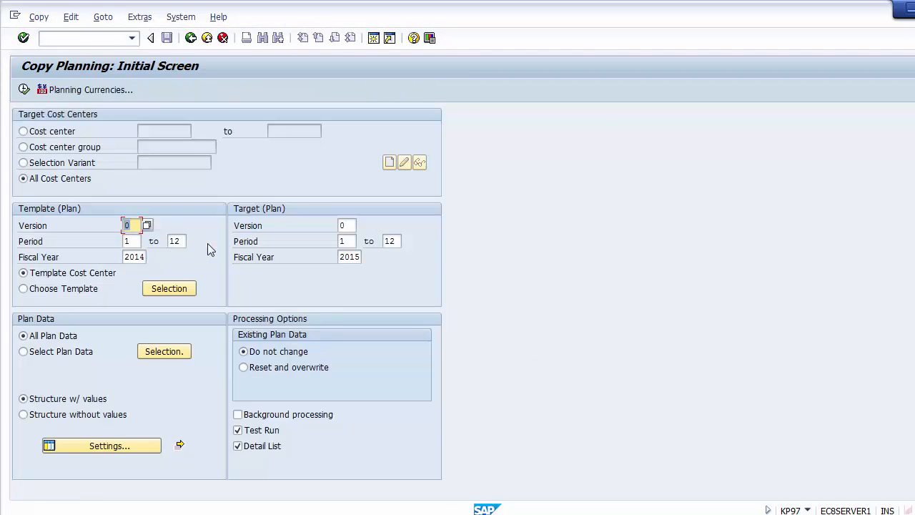
left_click(206, 39)
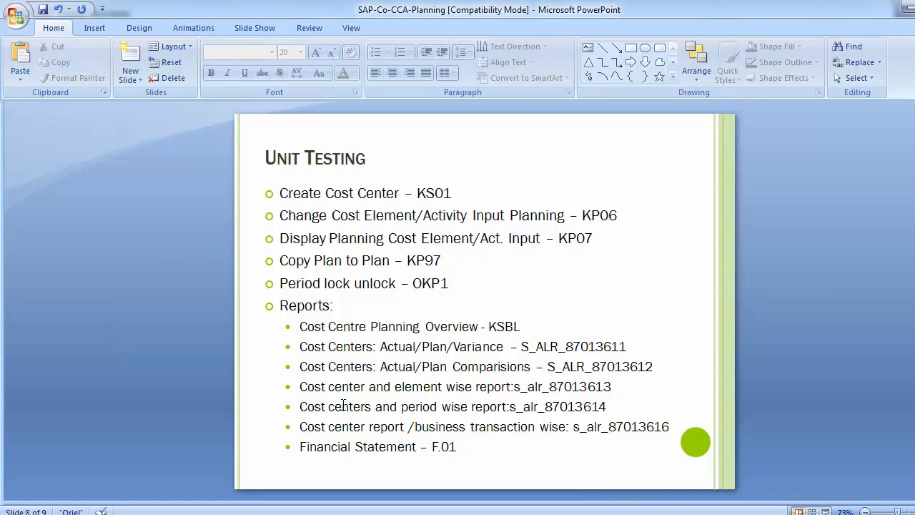
Switch back to SAP and open the actual period locks in transaction OKP1 for controlling area Z100, fiscal year 2014.
key("alt+Tab")
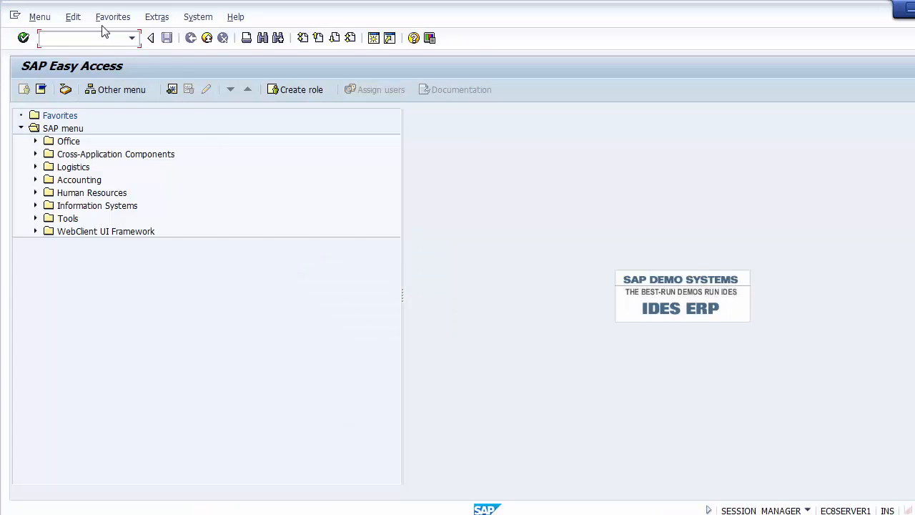
type("okp1")
key("Return")
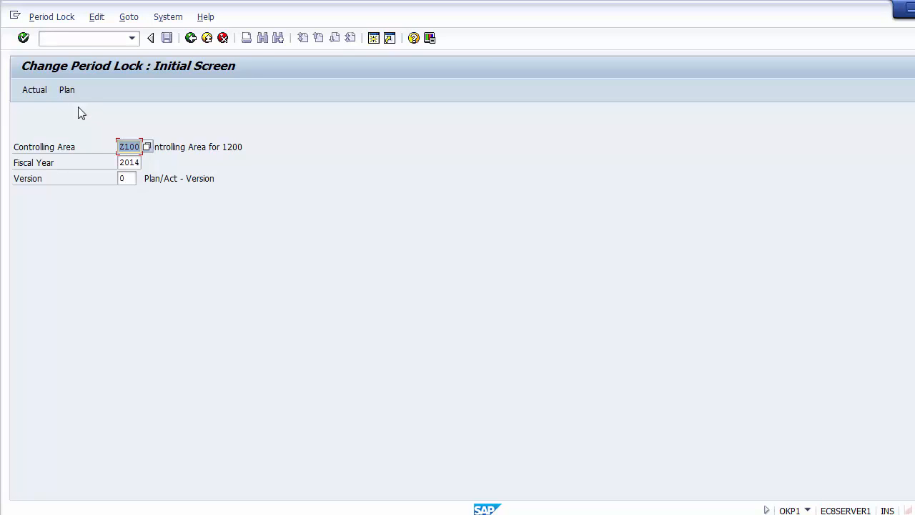
left_click(32, 93)
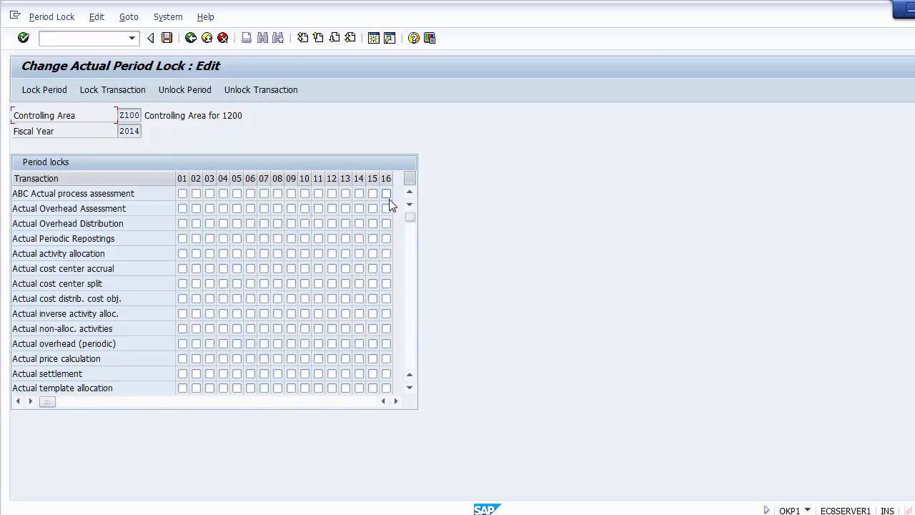
Lock period 09 for every actual transaction in the list and save the period locks.
double_click(276, 192)
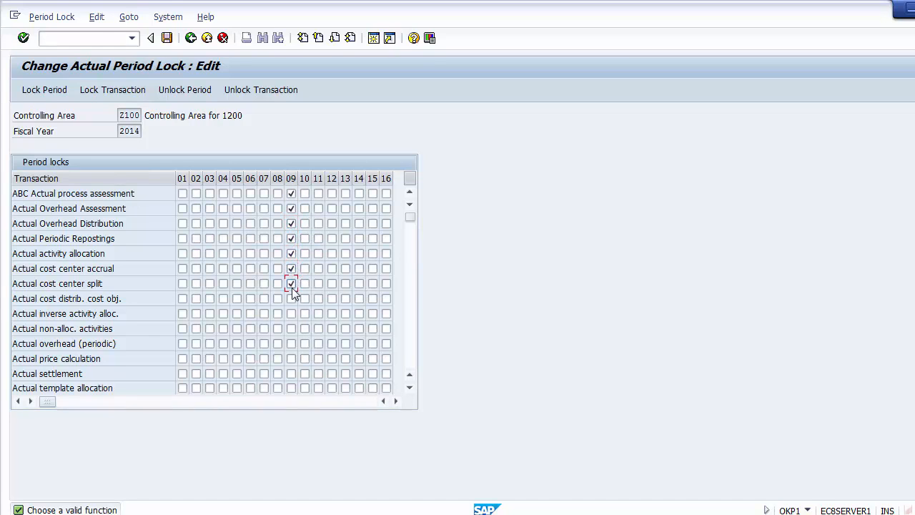
left_click(291, 328)
left_click(291, 373)
left_click(290, 387)
left_click(411, 365)
left_click(291, 193)
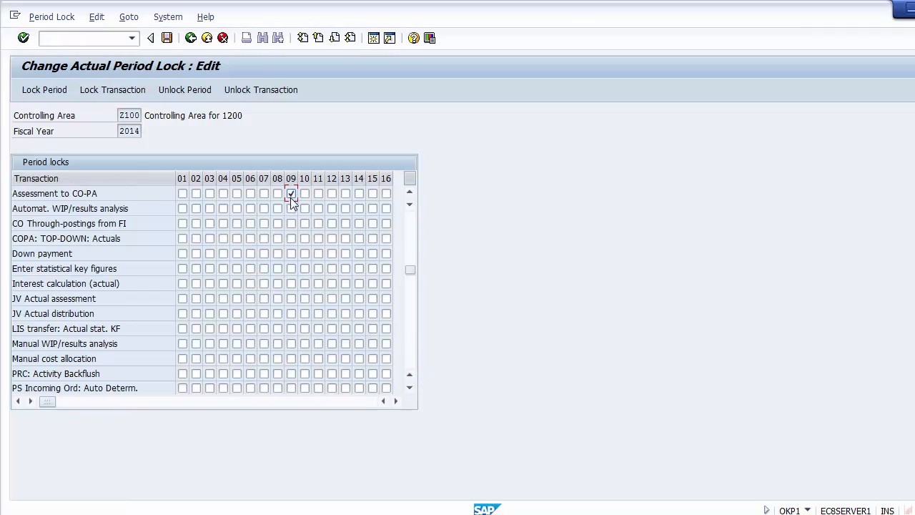
left_click(291, 208)
left_click(291, 374)
left_click(291, 387)
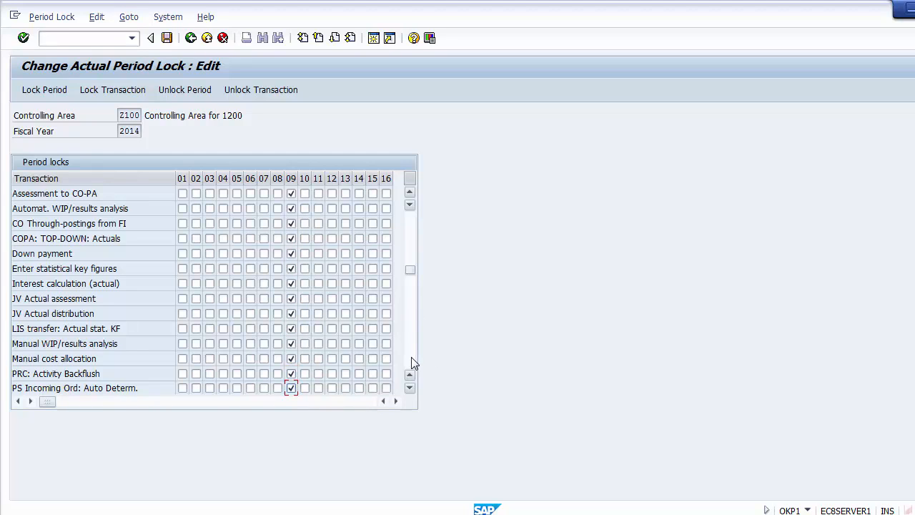
scroll(367, 272, "down", 3)
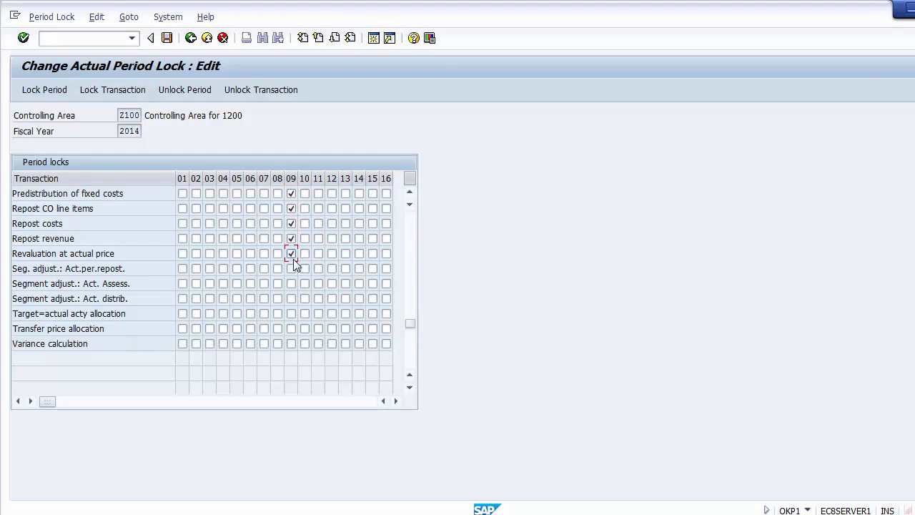
left_click(291, 343)
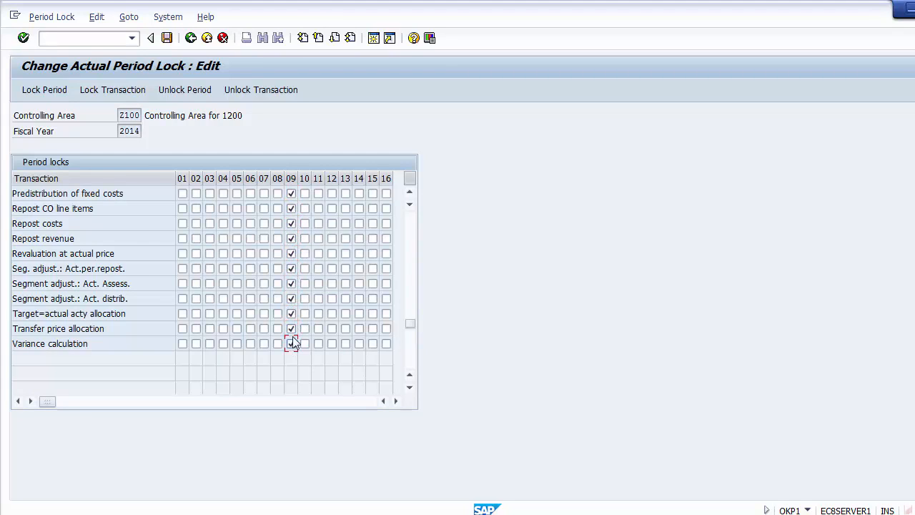
left_click(412, 225)
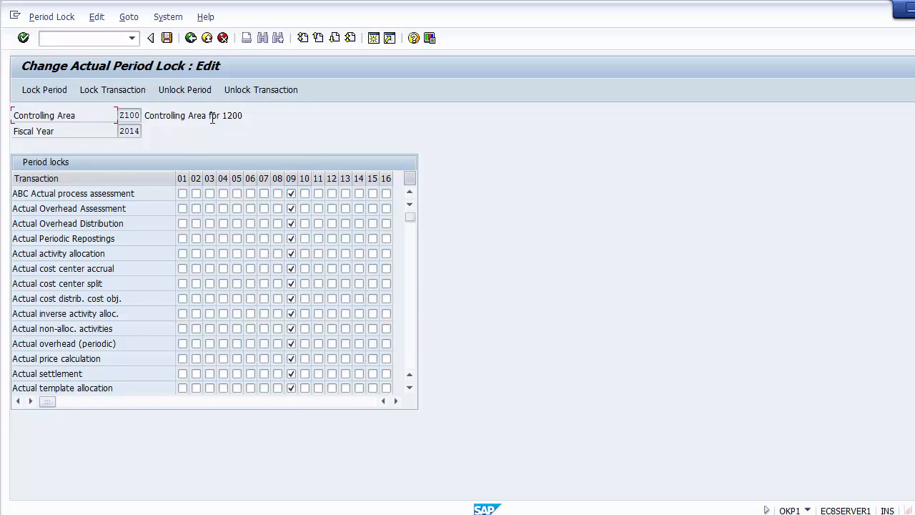
left_click(169, 40)
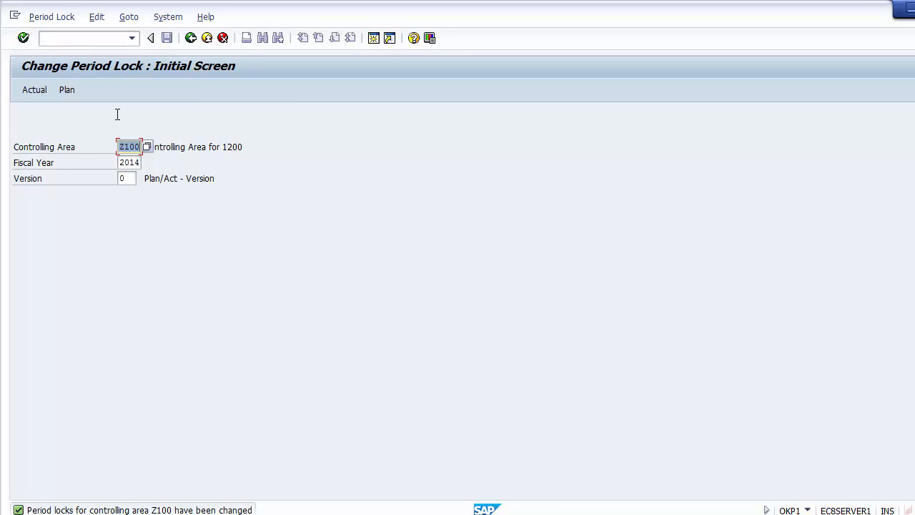
Reopen the actual period locks and unlock period 09 for all transactions at once.
left_click(29, 93)
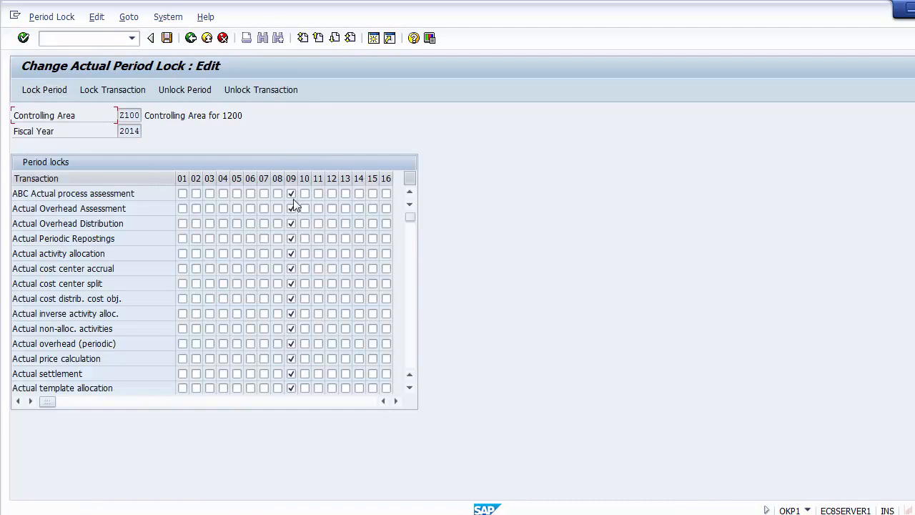
left_click(289, 178)
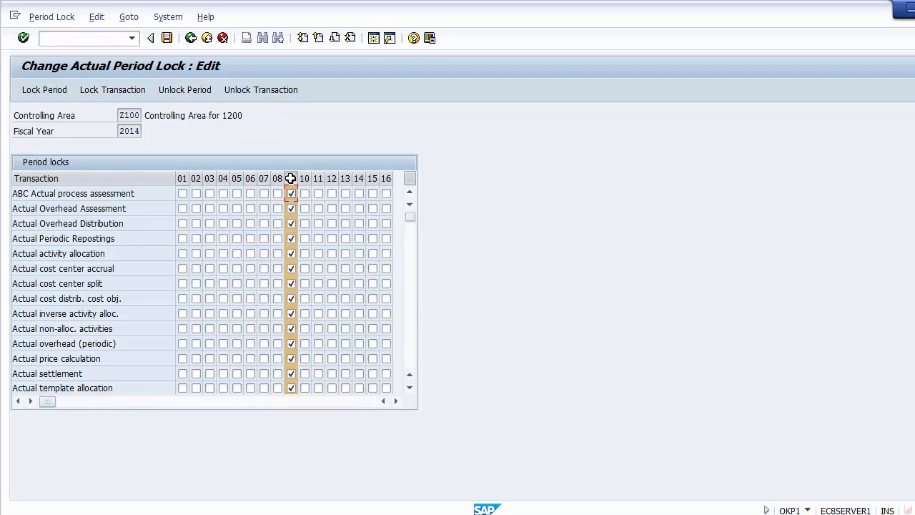
left_click(177, 90)
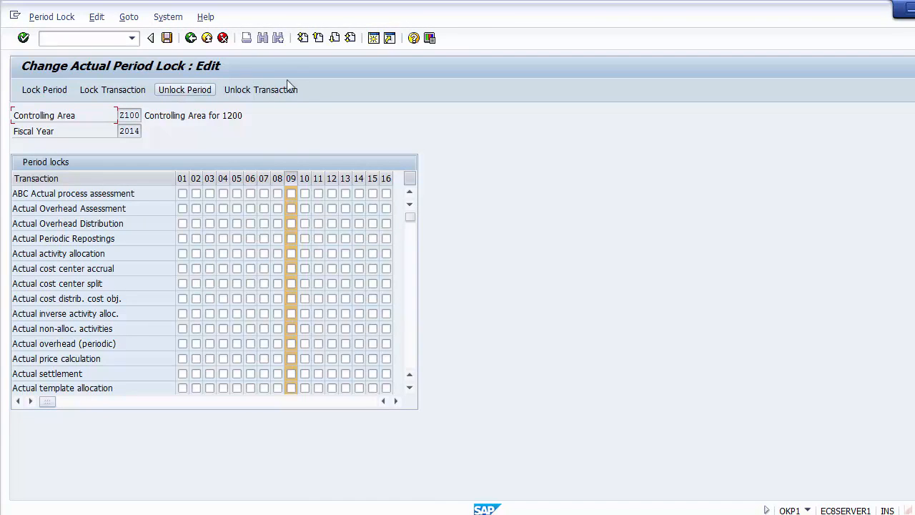
Save the unlocked actual period locks for controlling area Z100.
key("Return")
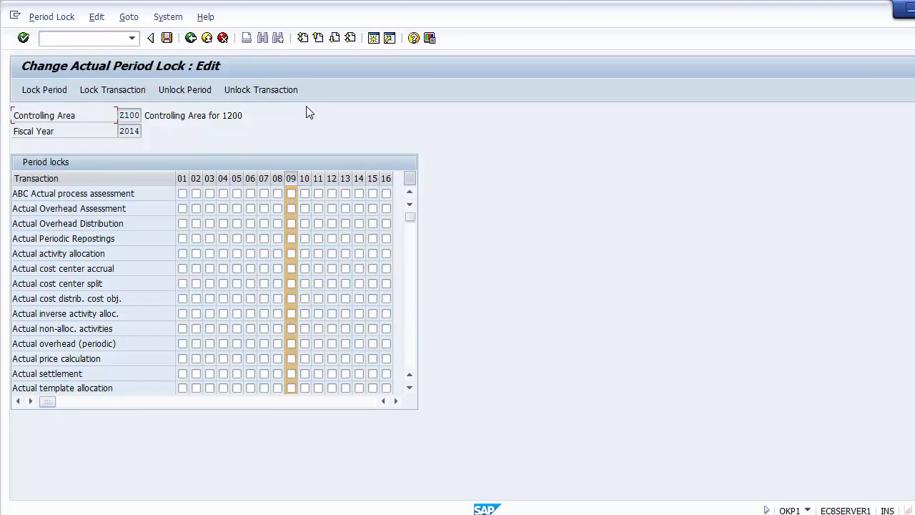
left_click(166, 38)
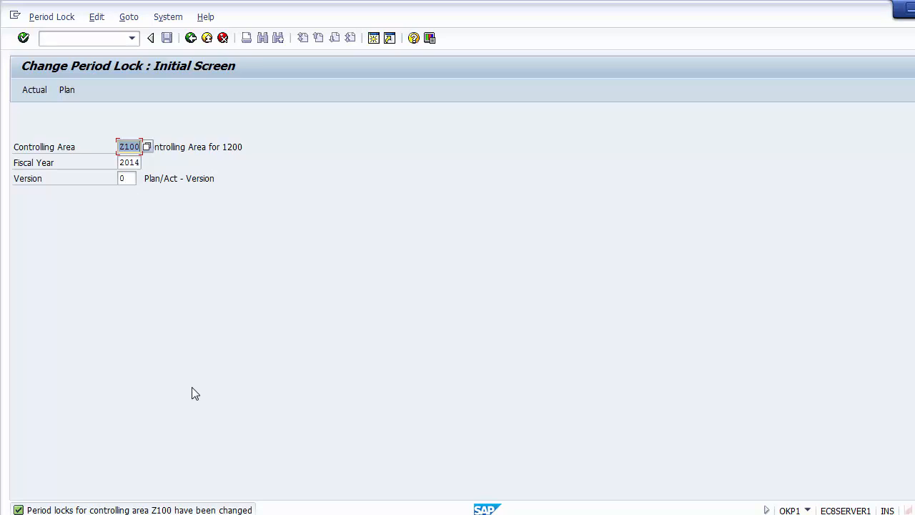
View the plan period locks for fiscal year 2014, version 0, and exit to the SAP start screen without changes.
left_click(68, 90)
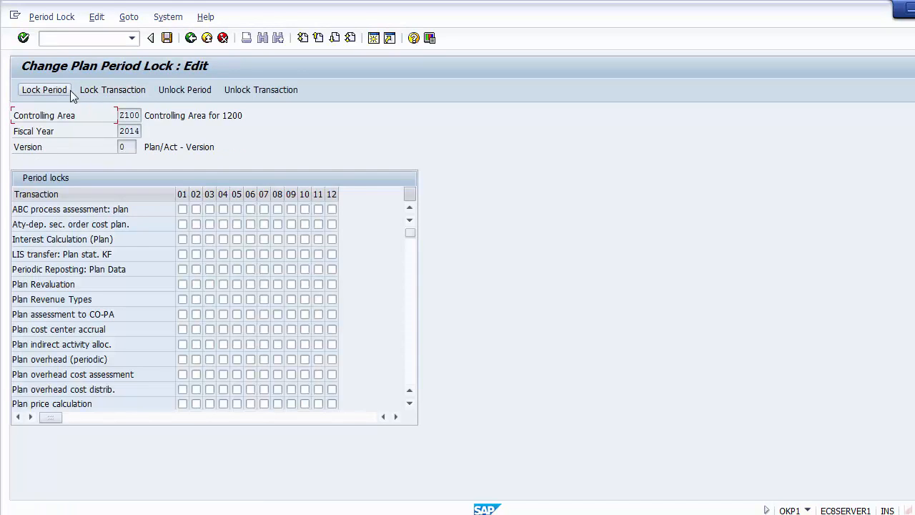
left_click(206, 38)
left_click(205, 39)
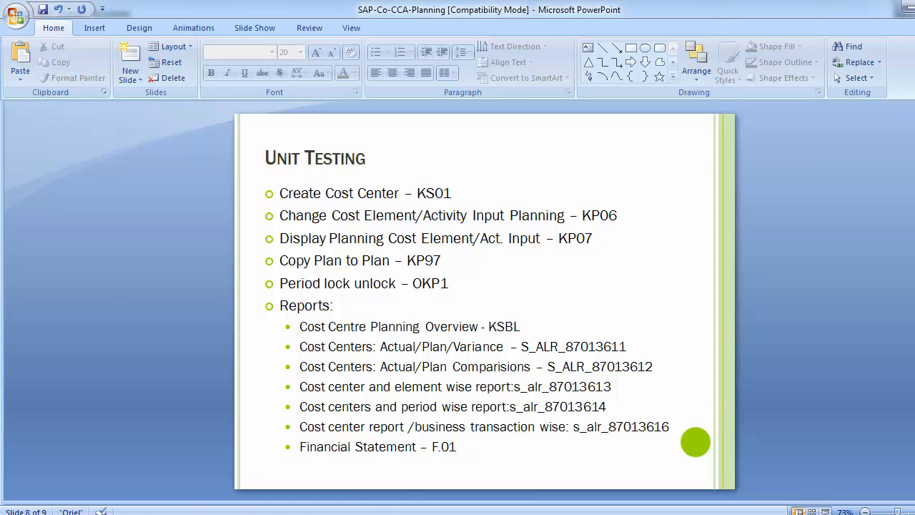
Switch from the PowerPoint slide to SAP and open the cost center planning overview with transaction KSBL.
mouse_move(284, 511)
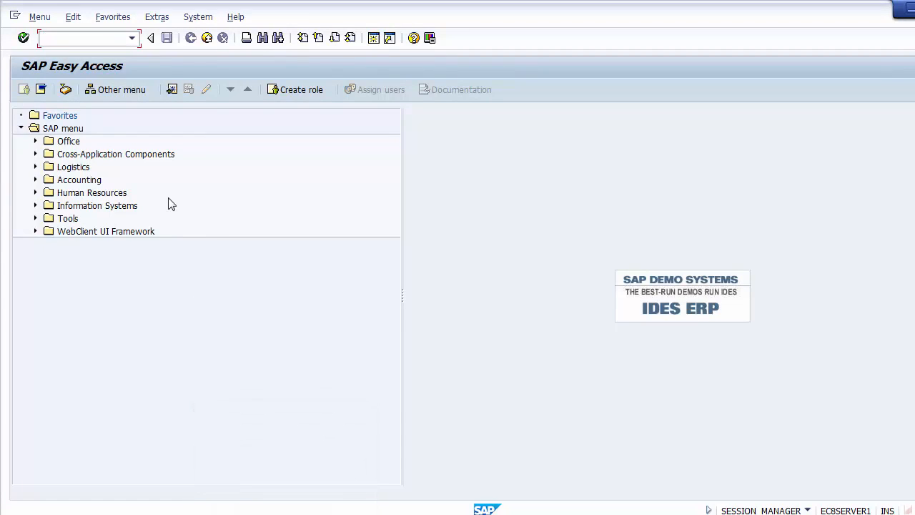
type("KS01")
key("Return")
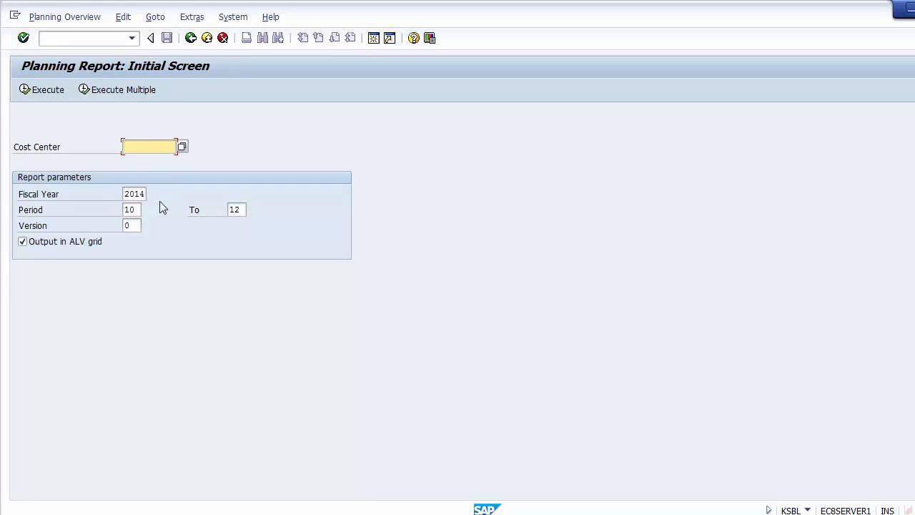
Set the planning report's starting period to 1 and choose cost center 110010 from the list of possible entries.
left_click(140, 209)
key("BackSpace")
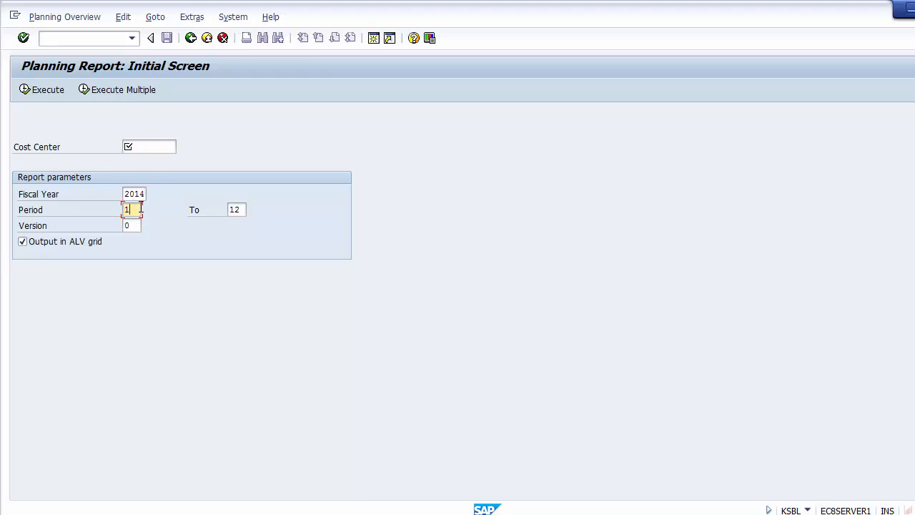
left_click(149, 146)
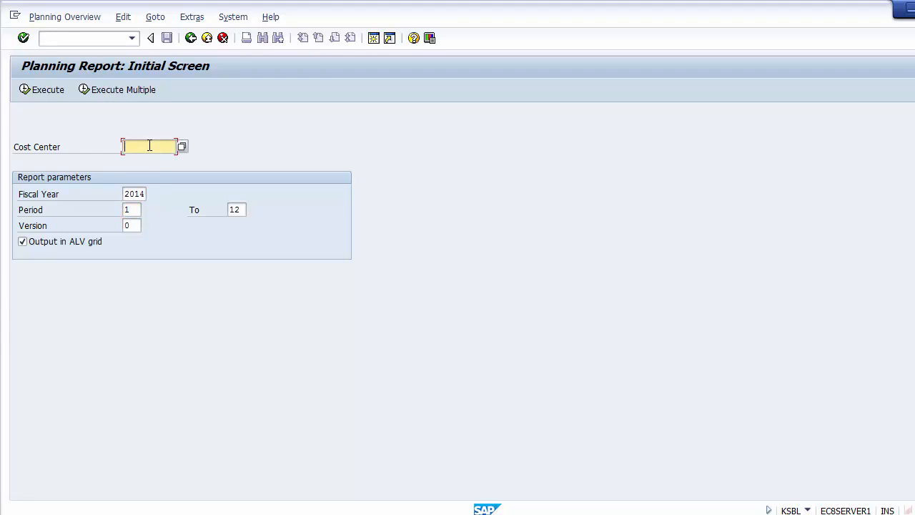
key("F4")
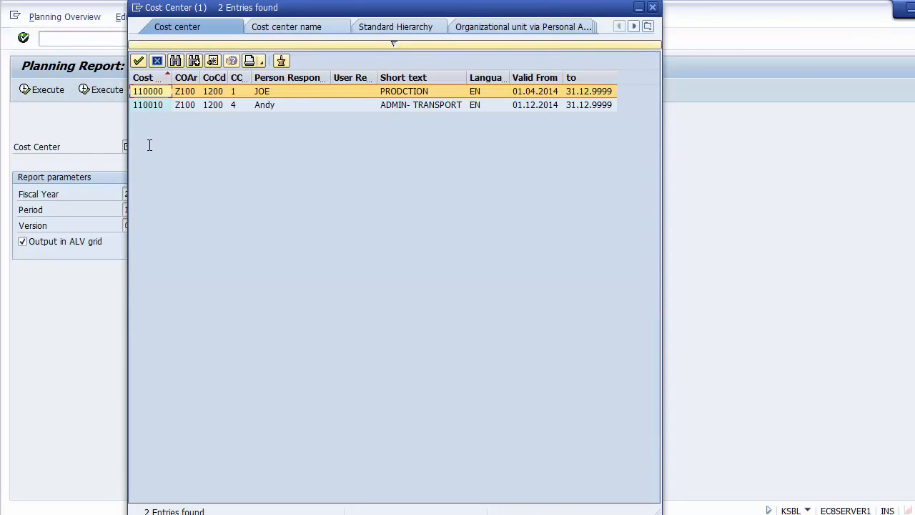
key("Down")
key("Return")
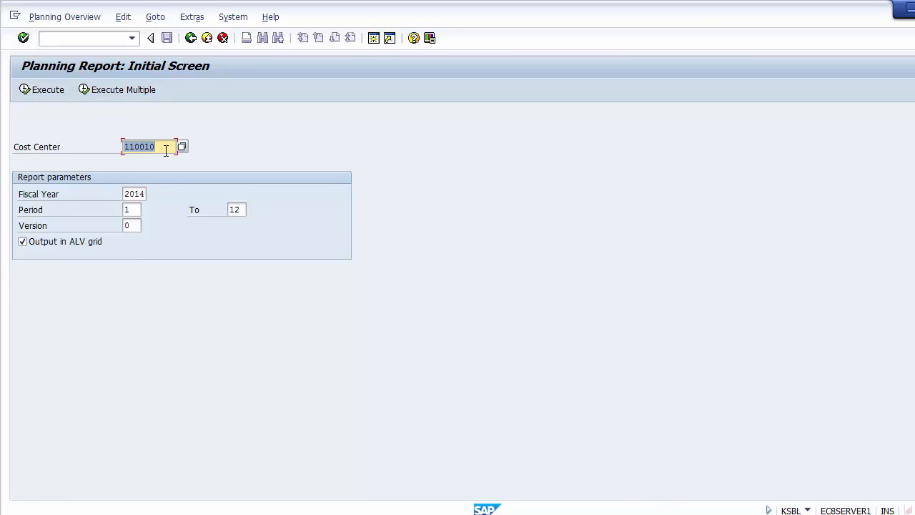
Check the fiscal year, period and version parameters and run the planning report for cost center 110010.
left_click(166, 149)
left_click(141, 195)
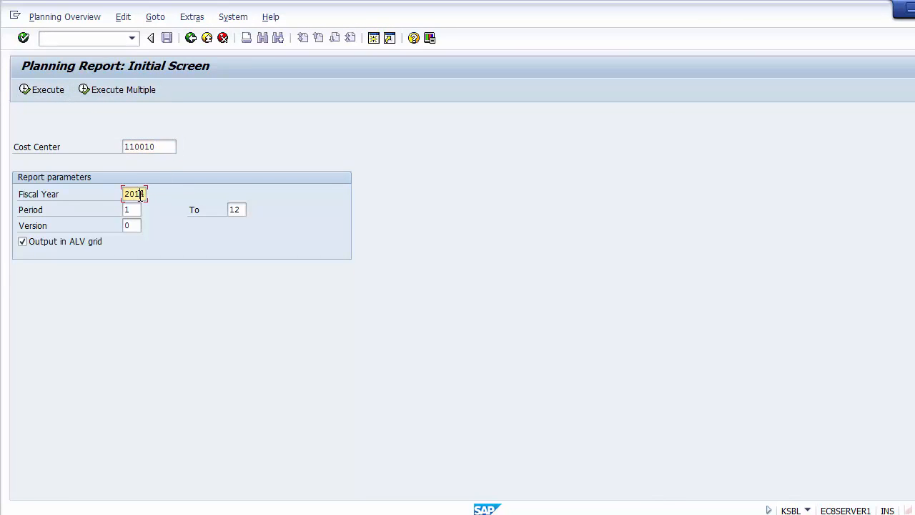
left_click(134, 210)
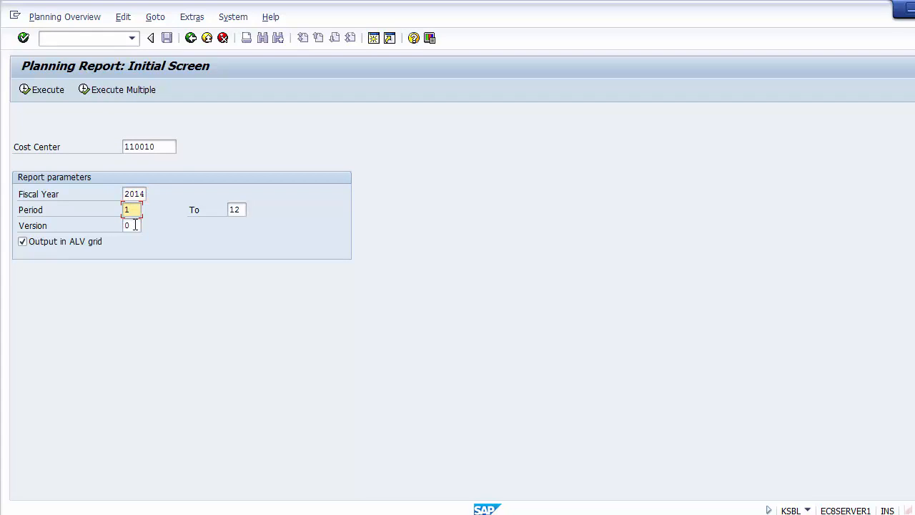
left_click(134, 225)
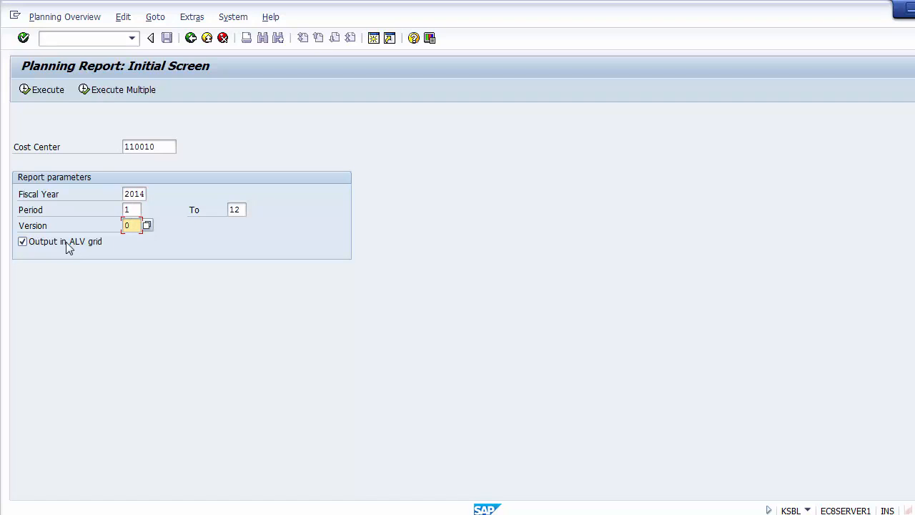
left_click(34, 87)
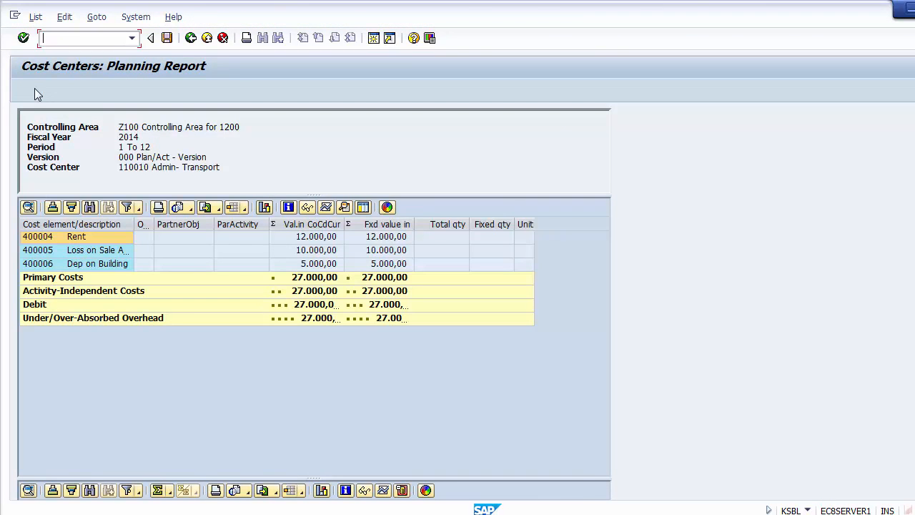
Examine the planned values per cost element and the primary costs total, widening the cost element column, and exit the planning report.
left_click(41, 251)
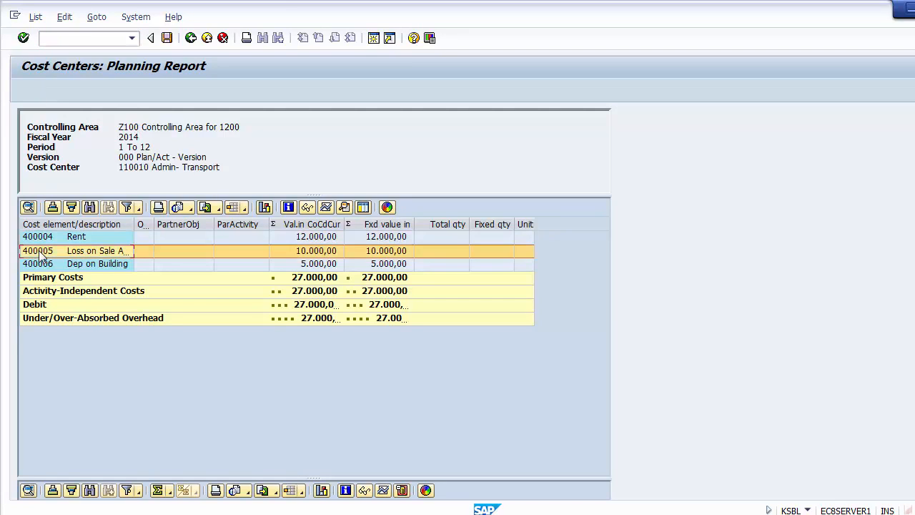
left_click(43, 266)
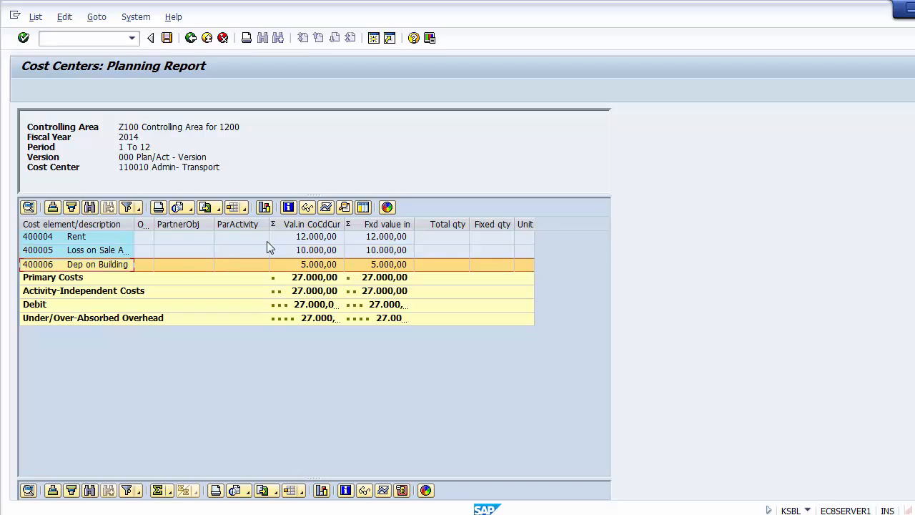
left_click(305, 239)
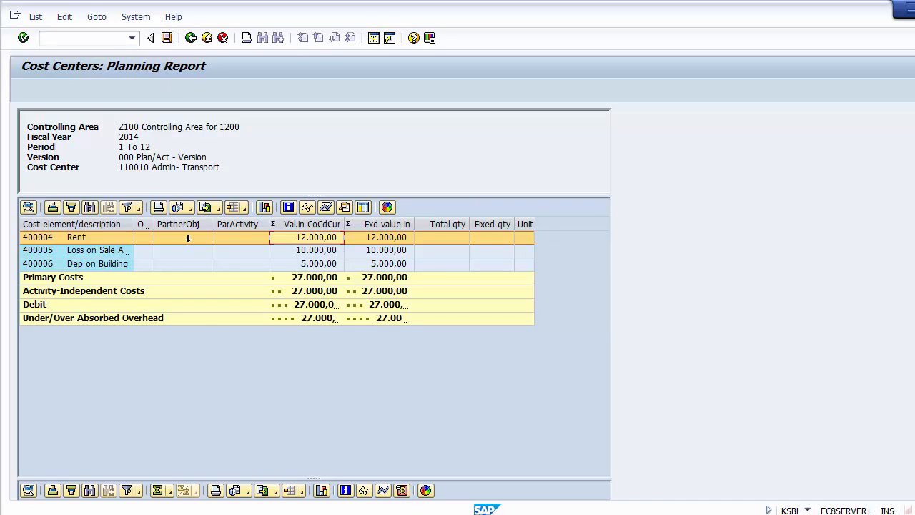
left_click(65, 239)
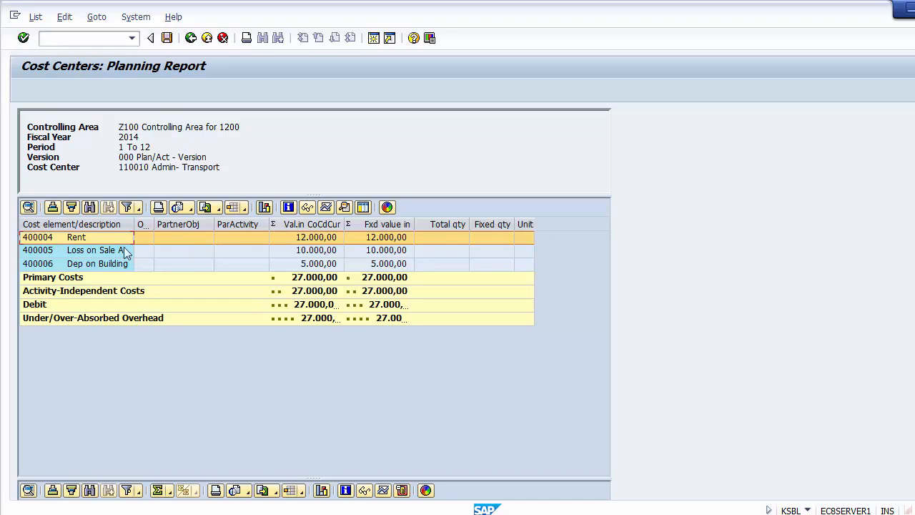
left_click_drag(134, 225, 170, 225)
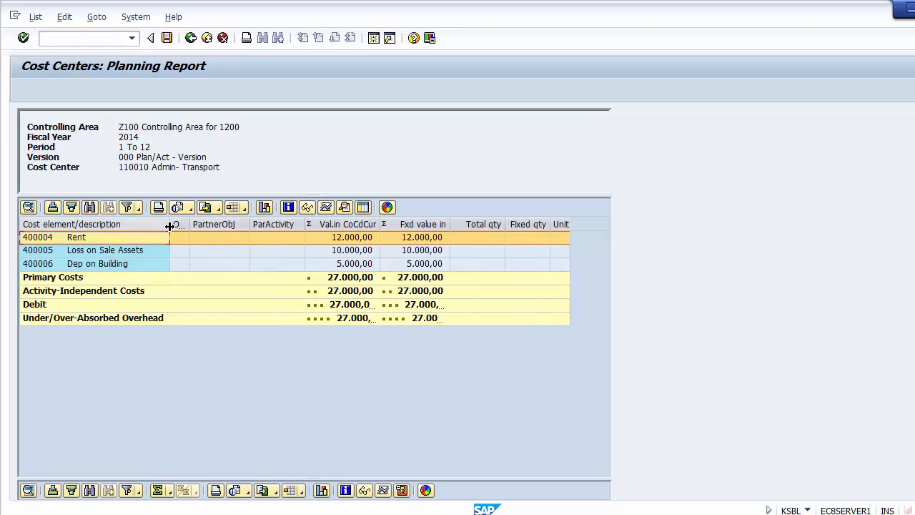
left_click(353, 278)
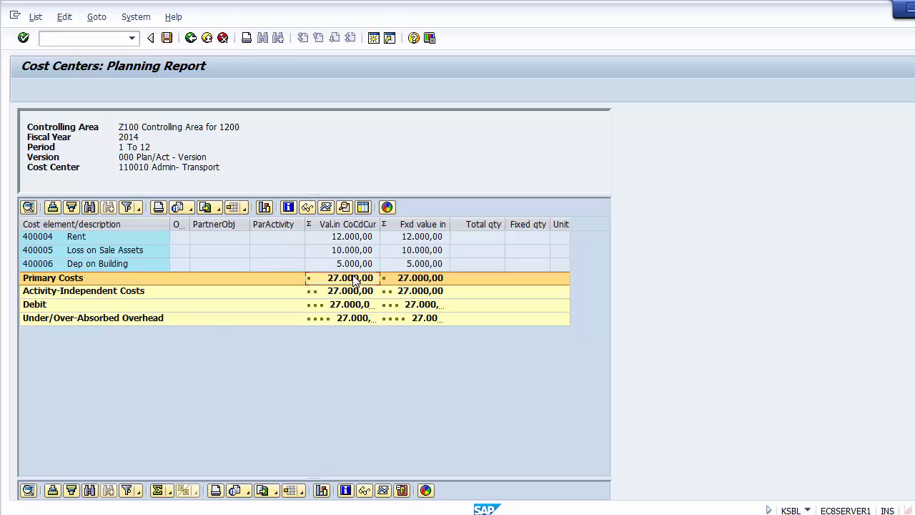
left_click(207, 39)
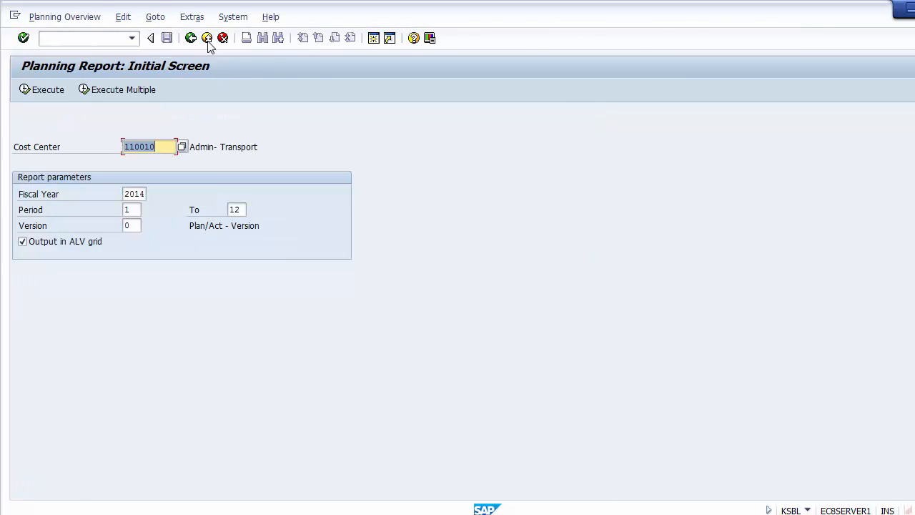
left_click(206, 38)
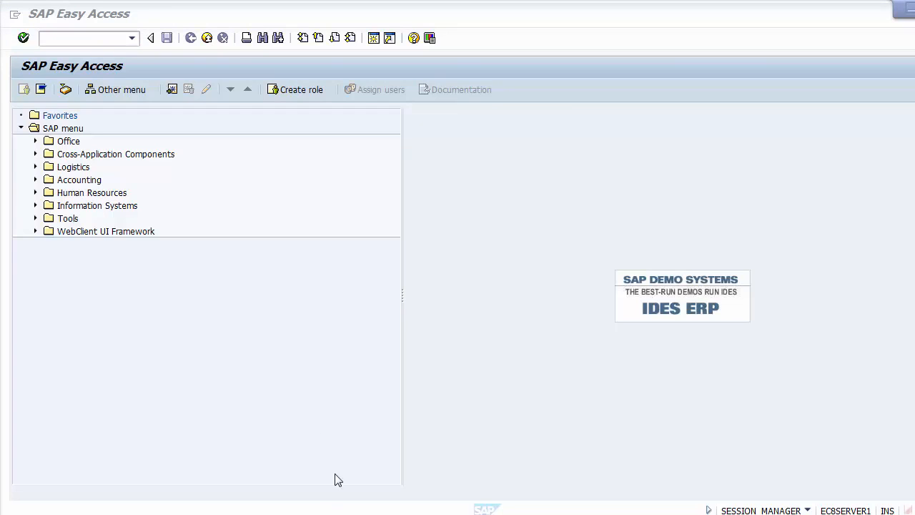
Copy transaction code S_ALR_87013611 from the Unit Testing slide in PowerPoint and open that report in SAP.
left_click(332, 514)
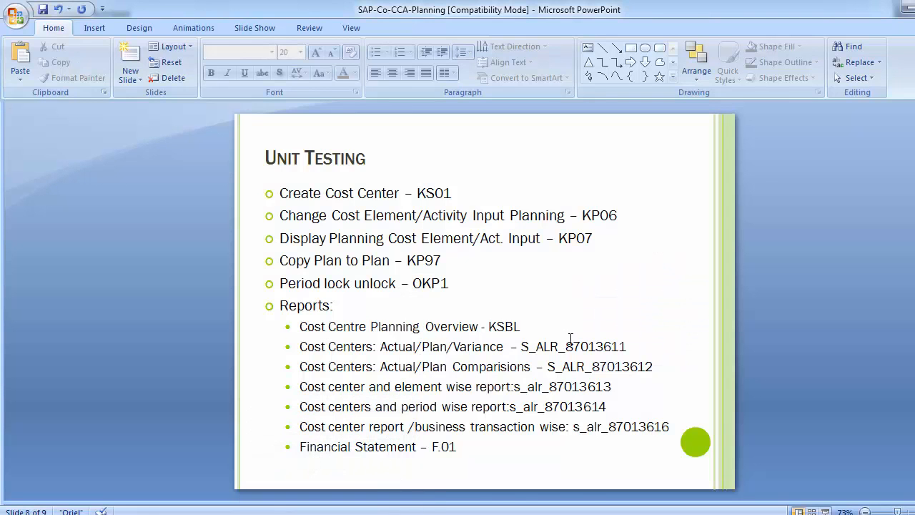
left_click_drag(522, 347, 629, 346)
key("ctrl+c")
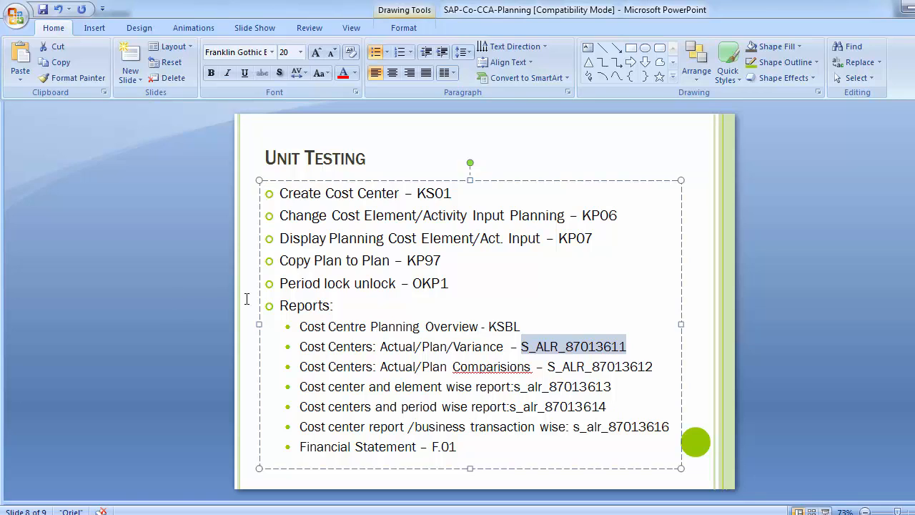
left_click(152, 315)
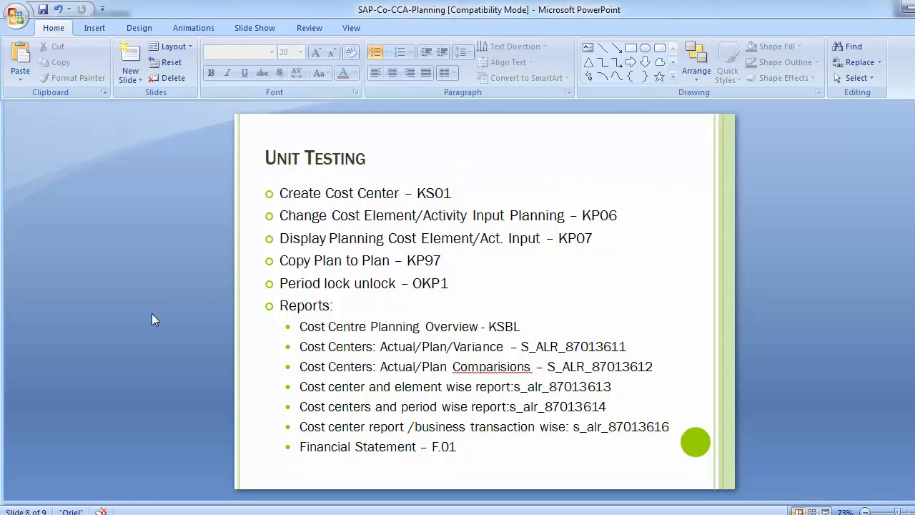
key("alt+Tab")
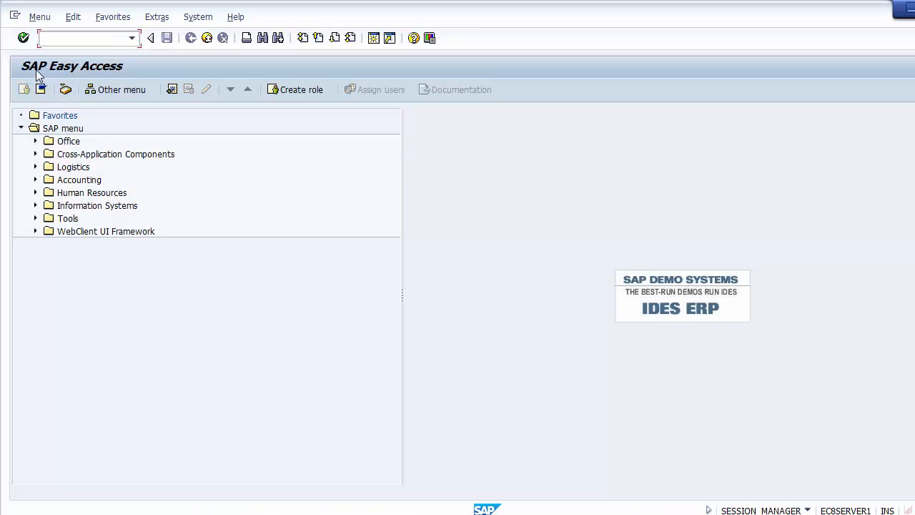
key("ctrl+v")
key("Return")
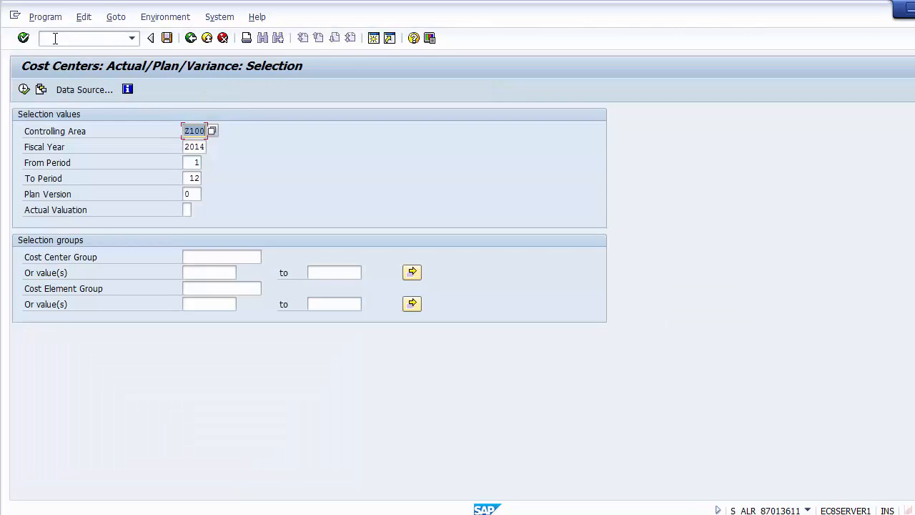
Set From Period to 10 and run the actual/plan/variance report for controlling area Z100, fiscal year 2014, through period 12.
left_click(202, 133)
key("Tab")
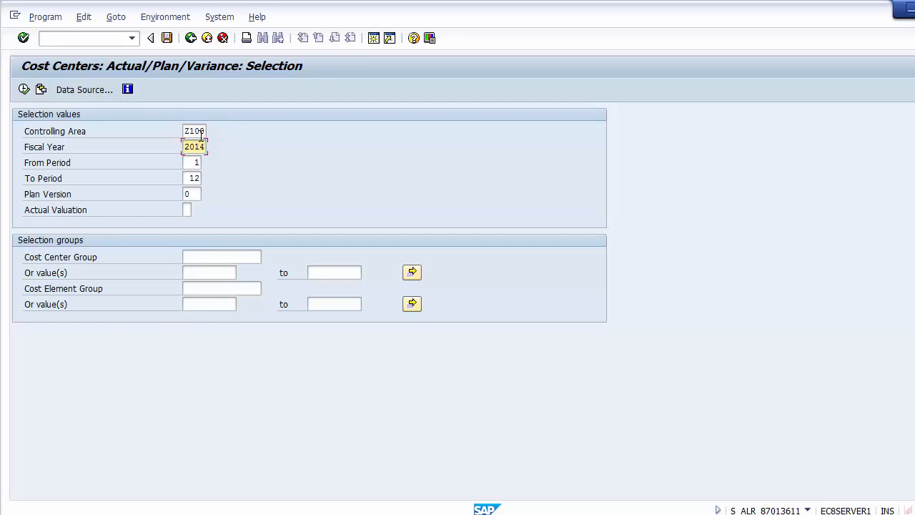
key("Tab")
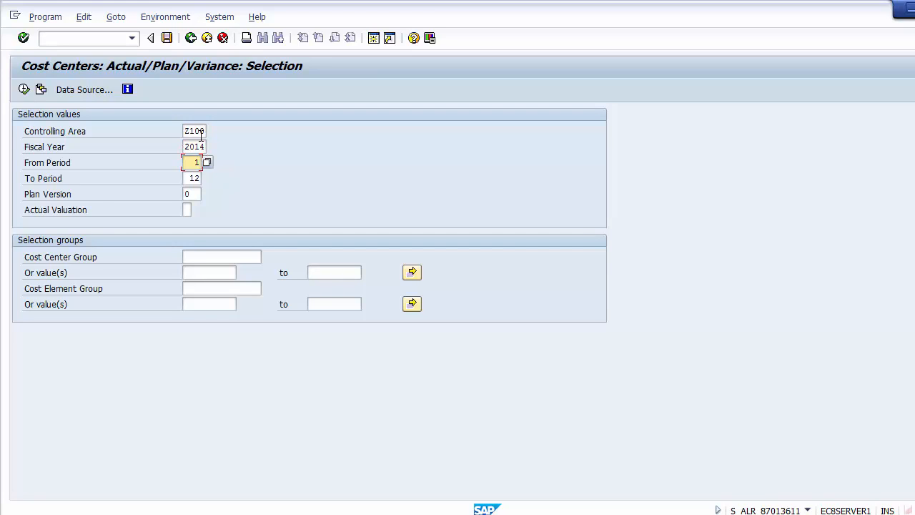
type("0")
key("Tab")
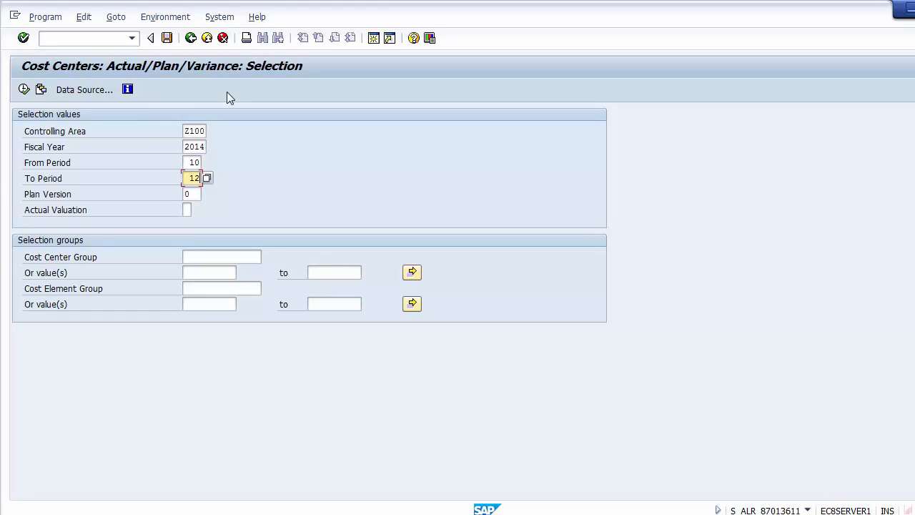
left_click(25, 90)
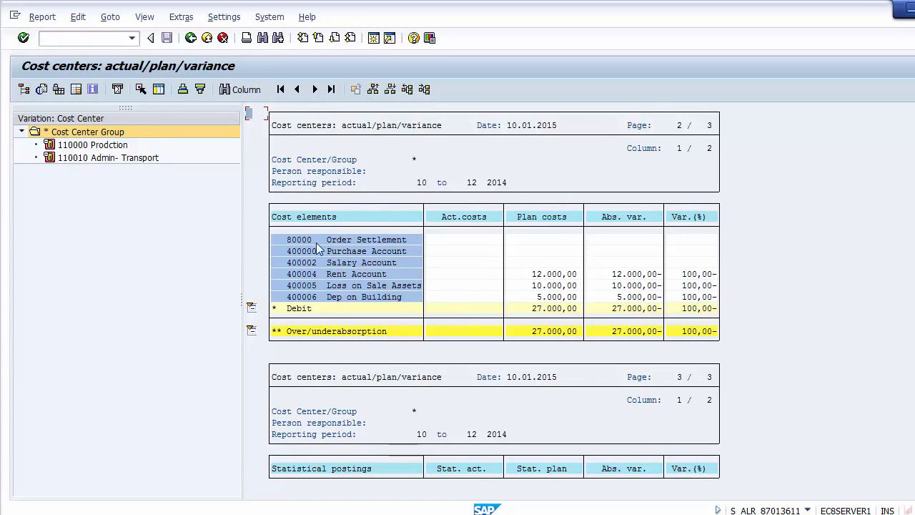
Examine the cost elements' actual costs, plan costs, absolute variance and percentage variance, especially in the Rent Account row.
left_click(304, 261)
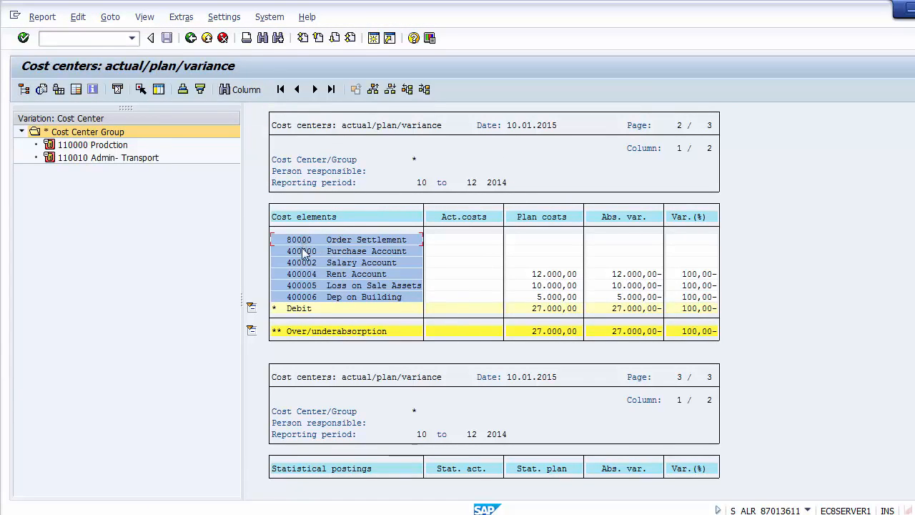
left_click(306, 308)
left_click(465, 296)
left_click(304, 275)
left_click(477, 278)
left_click(551, 276)
left_click(550, 308)
left_click(563, 277)
left_click(628, 277)
left_click(609, 276)
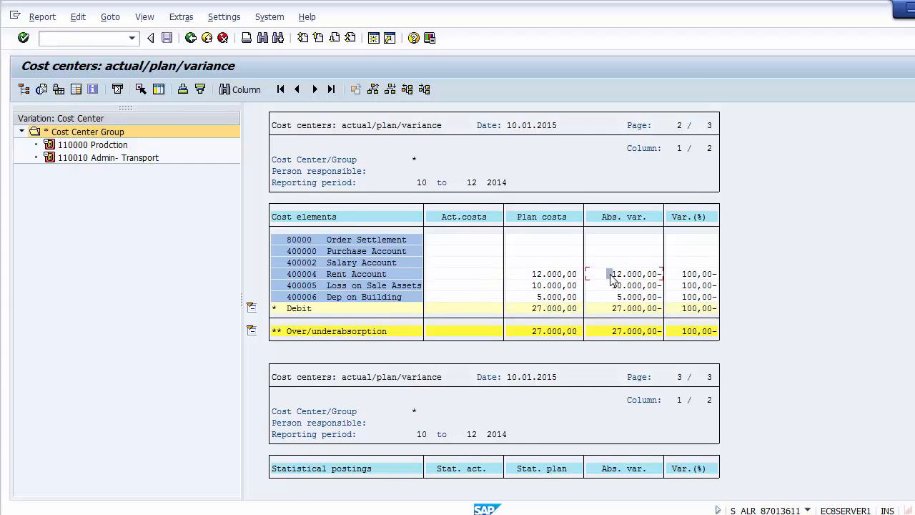
left_click(690, 275)
left_click(691, 296)
left_click(689, 274)
View the variance report separately for cost centers 110000 and 110010, returning to 110000.
left_click(110, 146)
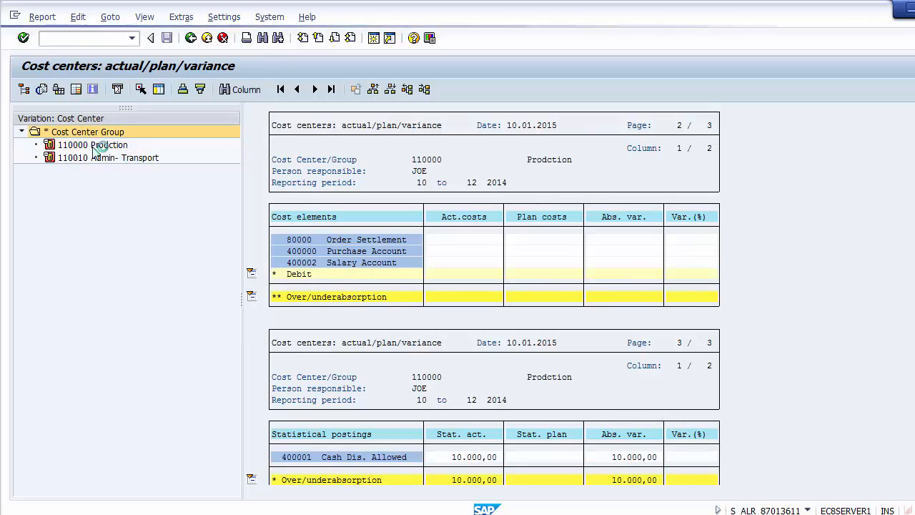
left_click(98, 160)
left_click(98, 146)
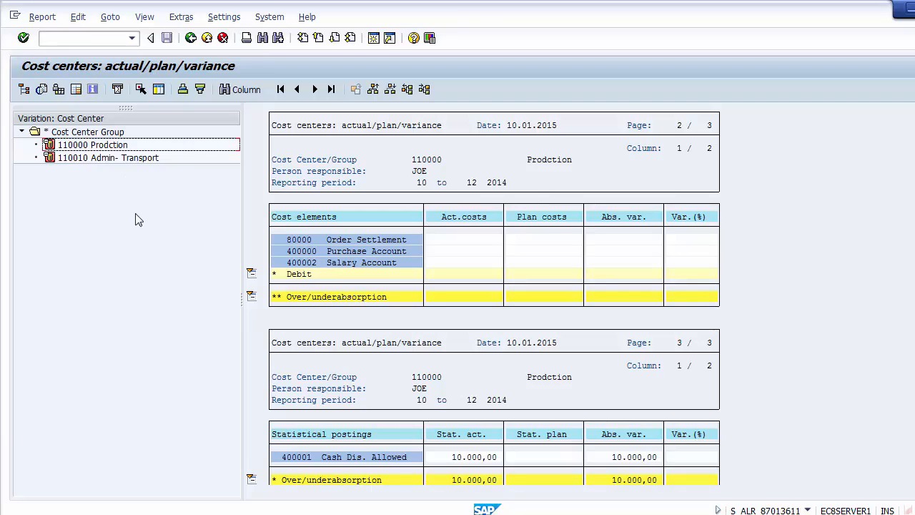
Compare the variance figures of Admin-Transport with those of Production, check Production's statistical Cash Dis. Allowed posting, and exit the report.
left_click(92, 145)
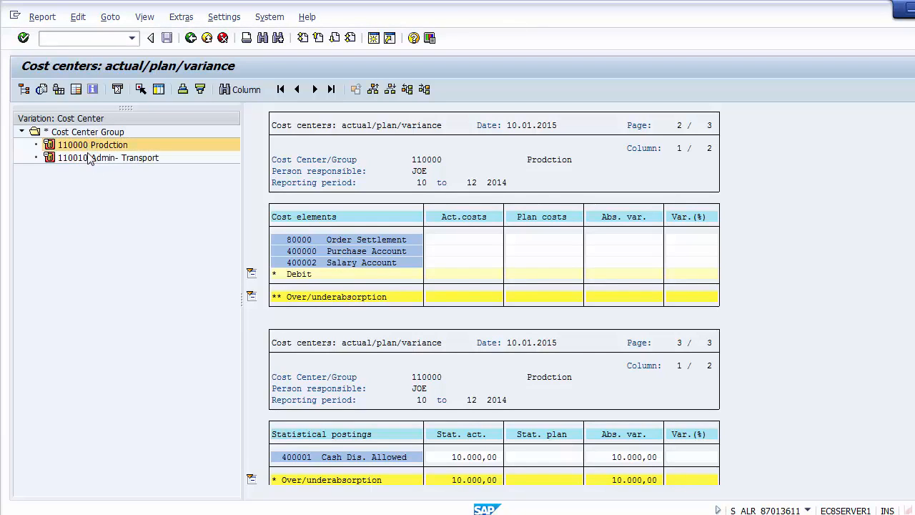
left_click(91, 158)
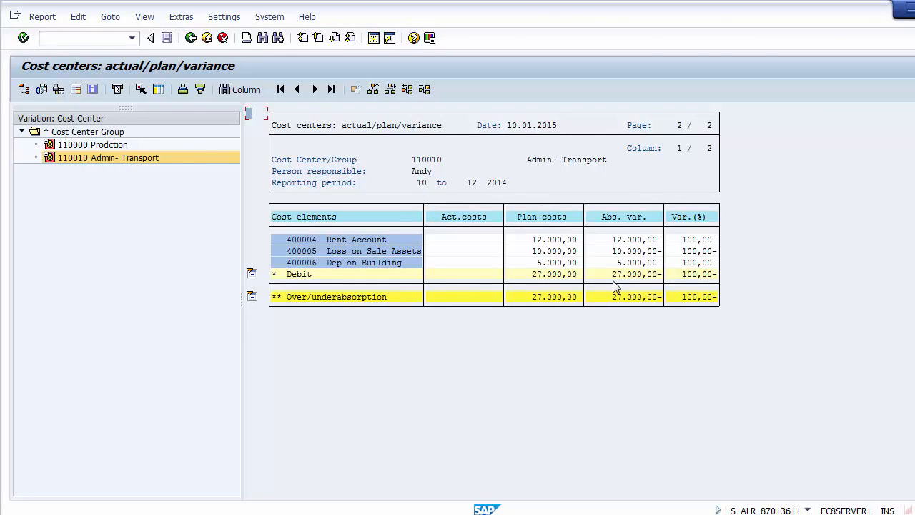
left_click(100, 146)
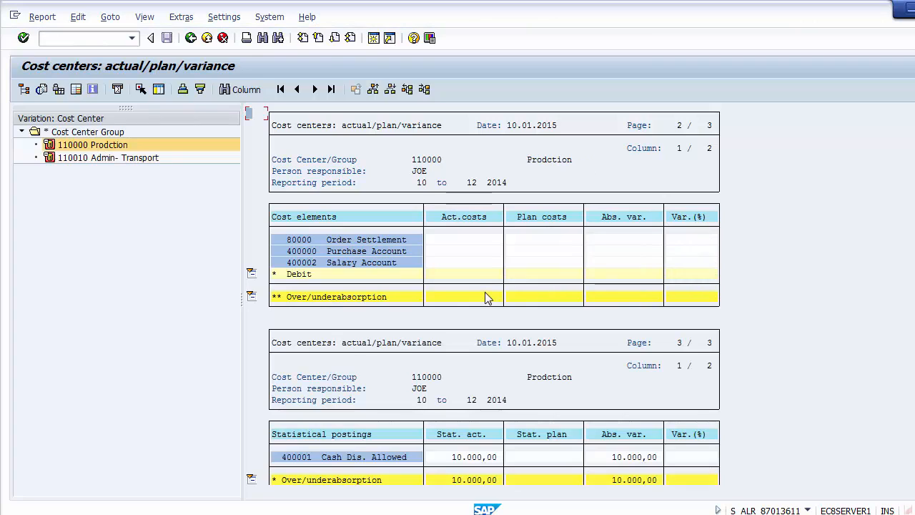
left_click(412, 162)
left_click(541, 161)
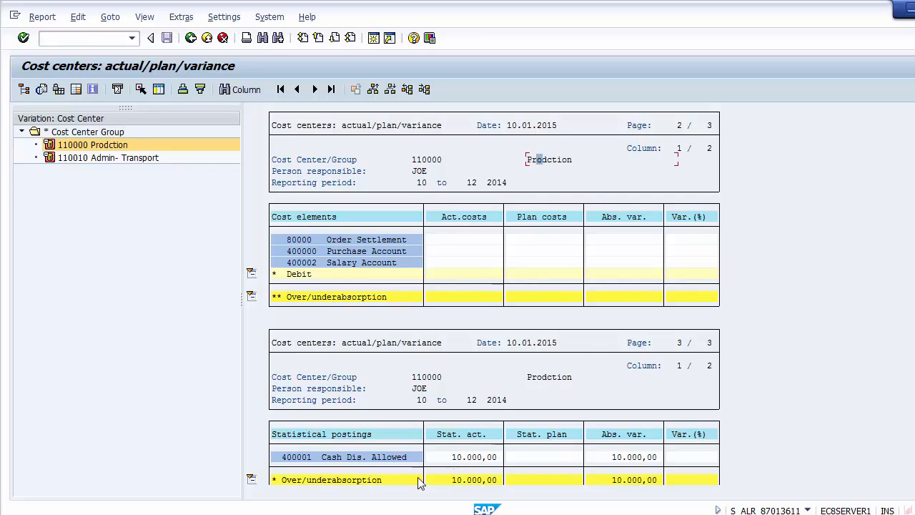
left_click(473, 459)
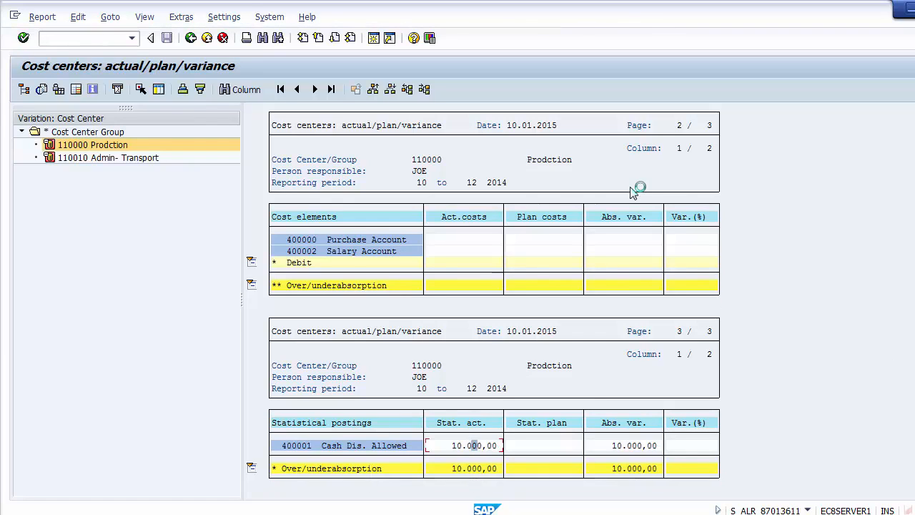
left_click(205, 41)
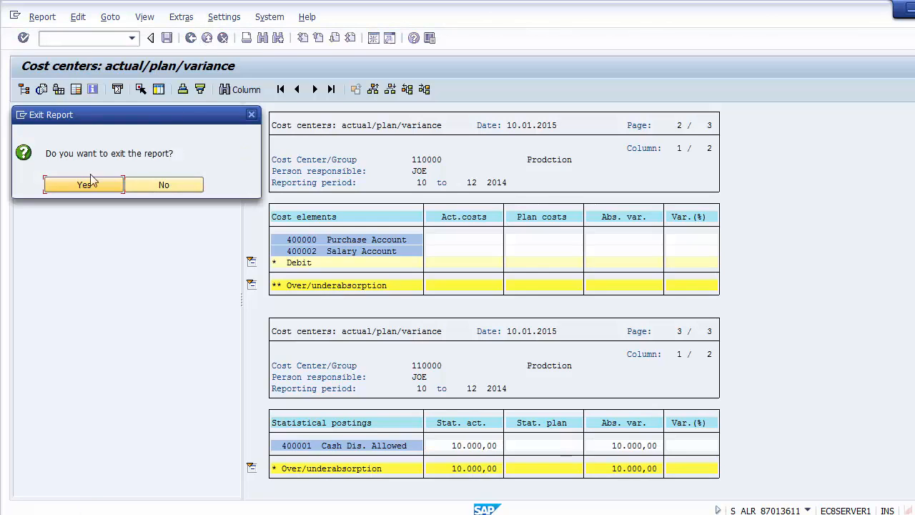
left_click(73, 186)
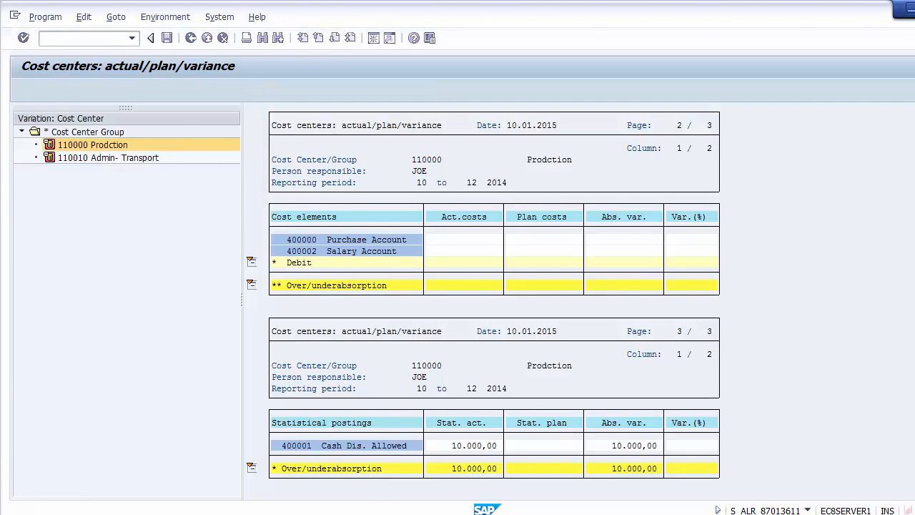
Check the report list in PowerPoint, open S_ALR_87013612 in SAP and run it for Z100, fiscal year 2014, periods 1 to 12.
left_click(322, 514)
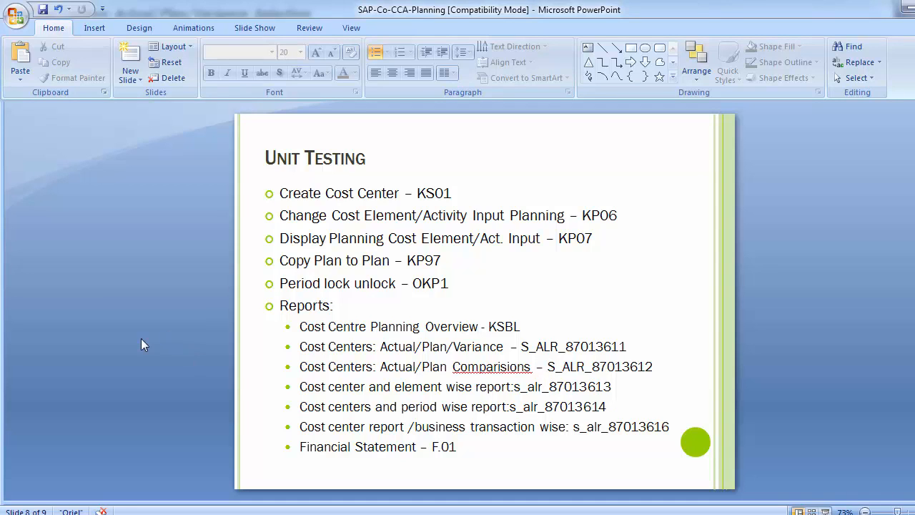
key("alt+Tab")
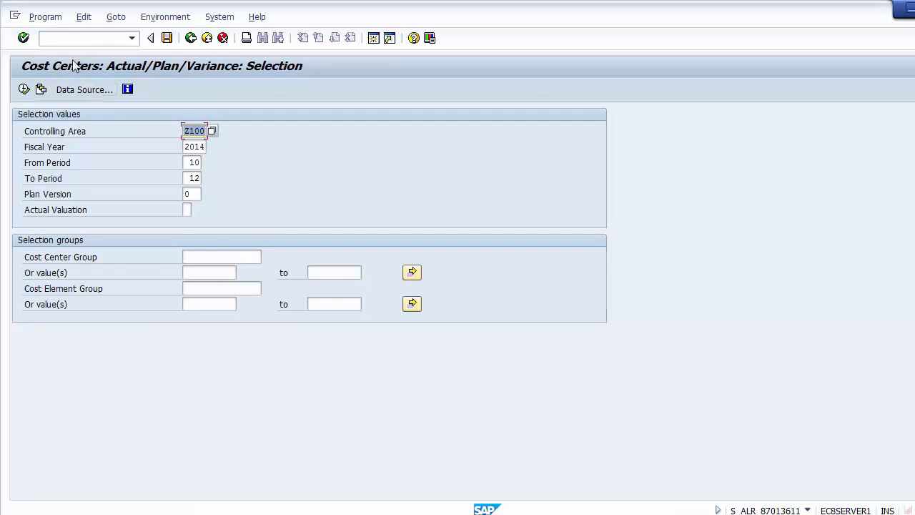
left_click(65, 36)
type("/n")
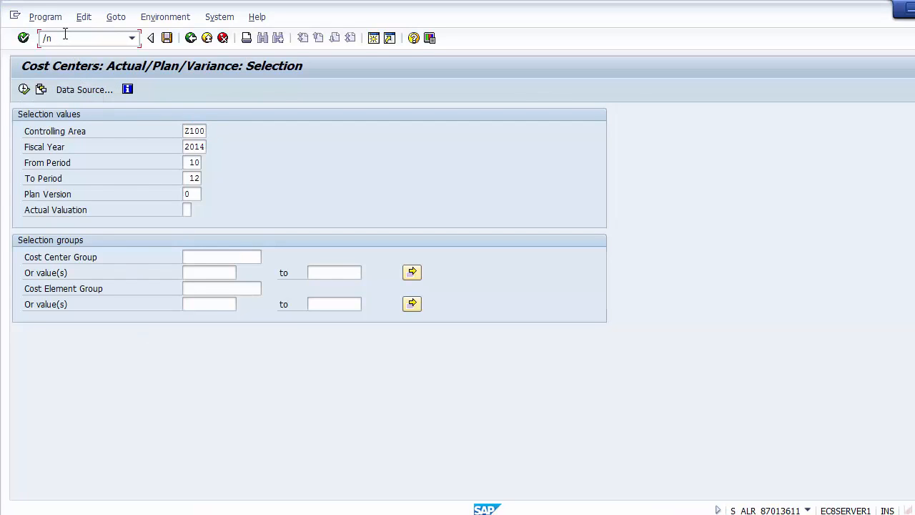
key("Down")
key("Down")
key("Down")
key("Down")
key("Down")
key("Down")
key("Down")
key("Down")
key("Down")
key("End")
type("/n")
type("2")
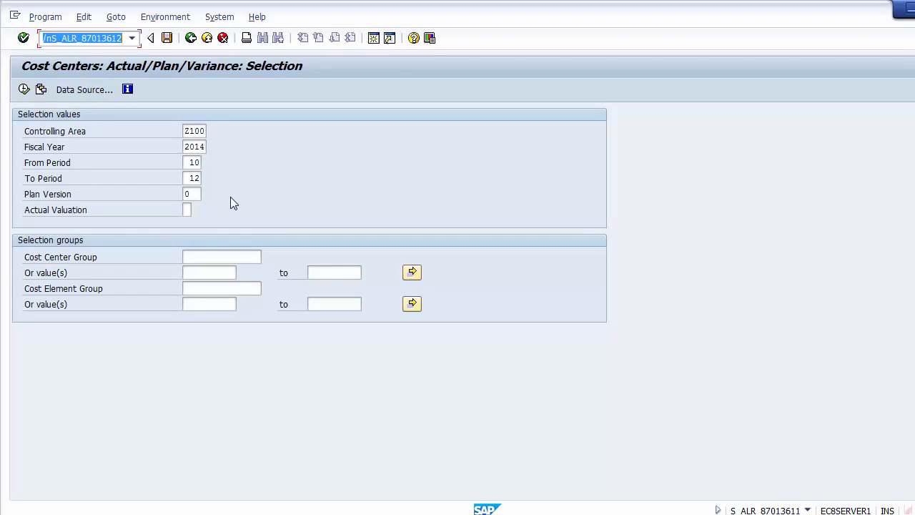
key("Return")
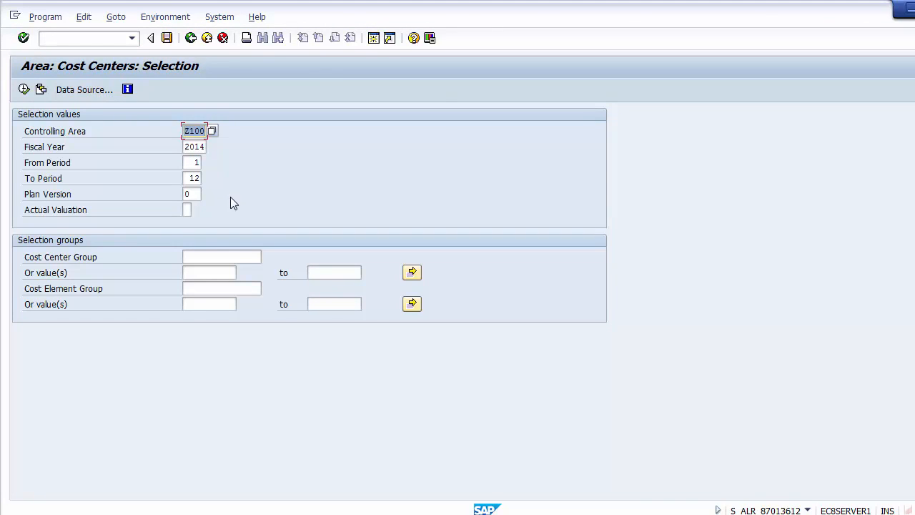
left_click(24, 90)
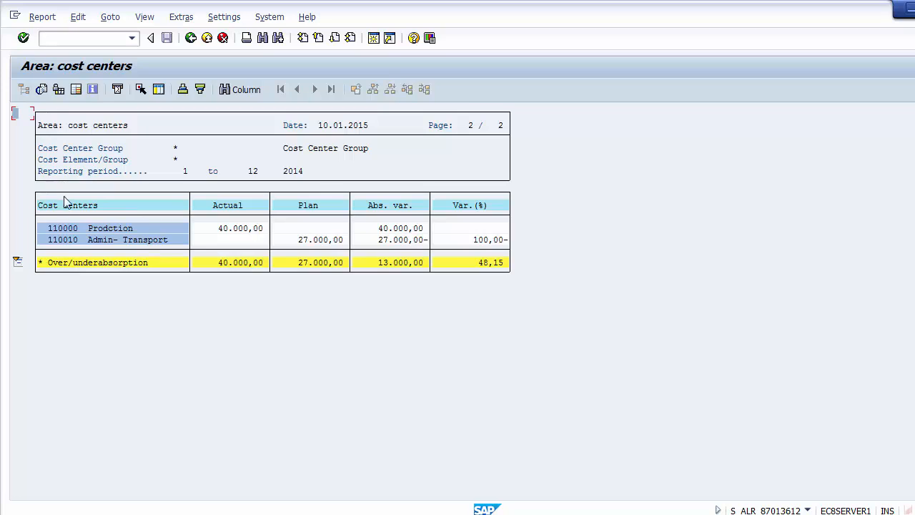
Examine the actual and plan costs of cost centers 110000 and 110010, and the actual, plan and variance values in the Over/underabsorption row.
left_click(99, 228)
left_click(236, 231)
left_click(320, 230)
left_click(60, 243)
left_click(222, 241)
left_click(312, 243)
left_click(223, 267)
left_click(306, 266)
left_click(391, 263)
left_click(486, 264)
Look up the cost element wise report code in PowerPoint, open S_ALR_87013613 in SAP and run it for Z100, 2014, periods 1 to 12.
key("alt+Tab")
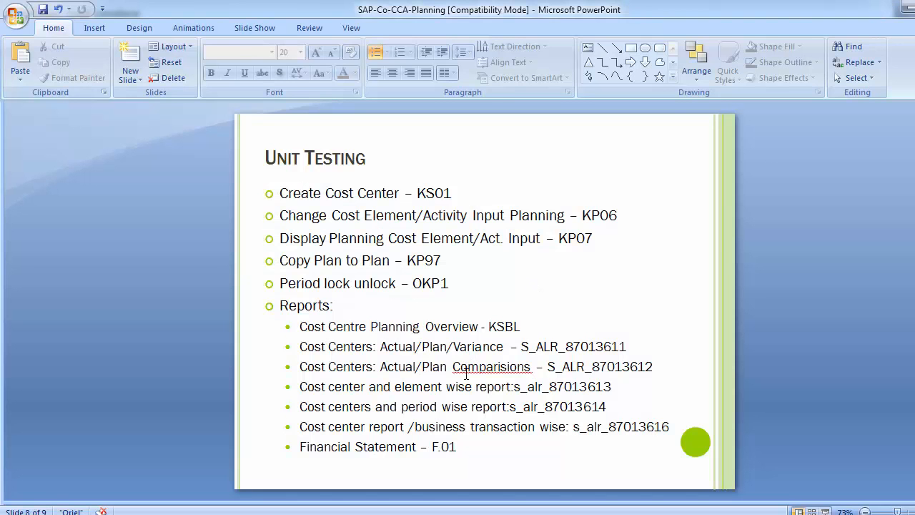
left_click_drag(514, 386, 612, 385)
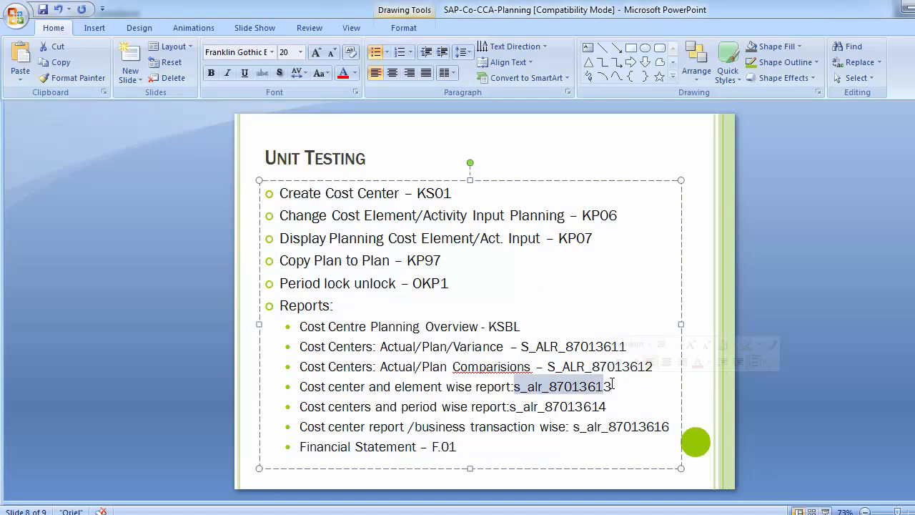
left_click(334, 387)
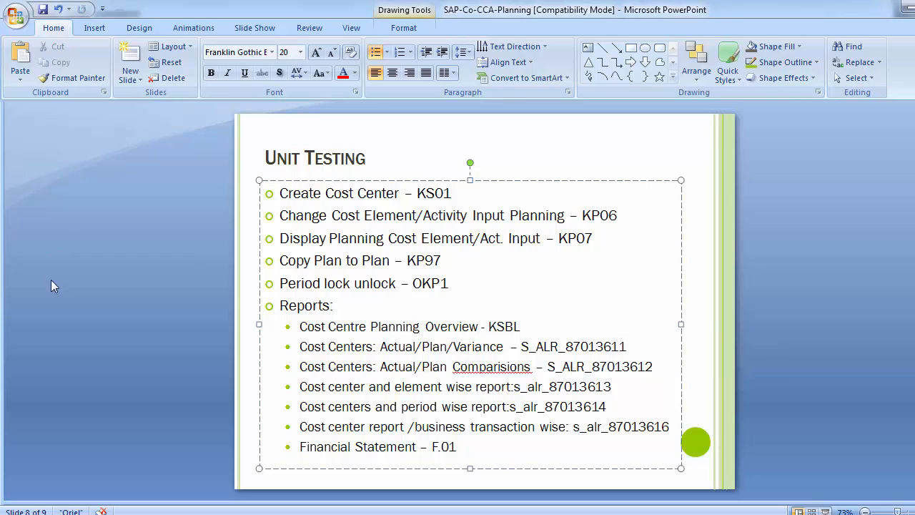
key("alt+Tab")
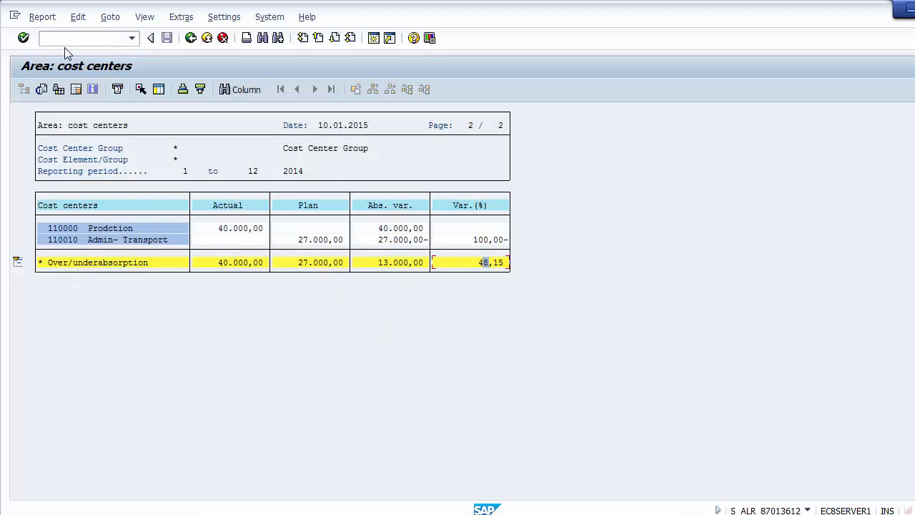
left_click(54, 39)
type("/nS_ALR_87013612")
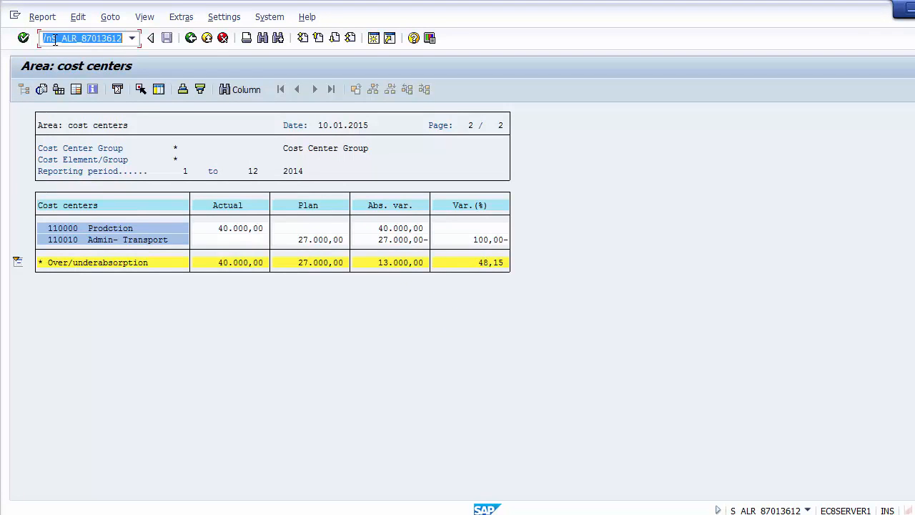
key("End")
key("BackSpace")
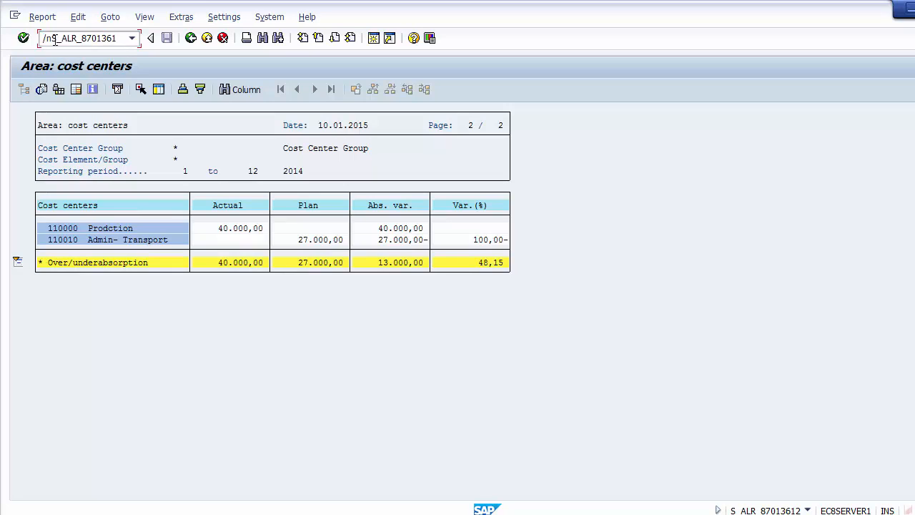
type("3")
left_click_drag(96, 37, 123, 38)
left_click(124, 38)
key("Return")
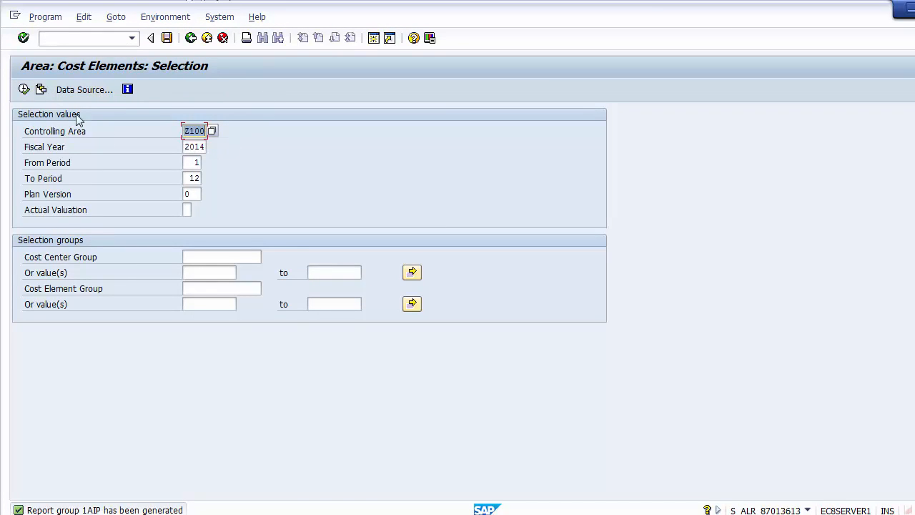
left_click(23, 90)
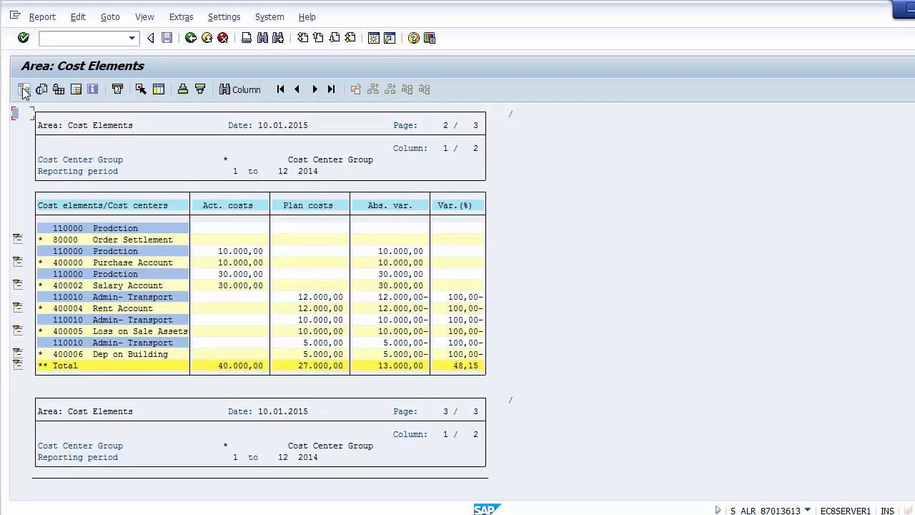
Examine which cost centers make up each cost element and the actual costs of Production, especially under Purchase Account and Salary Account.
left_click(71, 251)
left_click(68, 263)
left_click(69, 286)
left_click(109, 300)
left_click(67, 308)
left_click(73, 332)
left_click(141, 299)
left_click(142, 254)
left_click(224, 252)
left_click(131, 264)
left_click(226, 263)
left_click(116, 277)
left_click(120, 288)
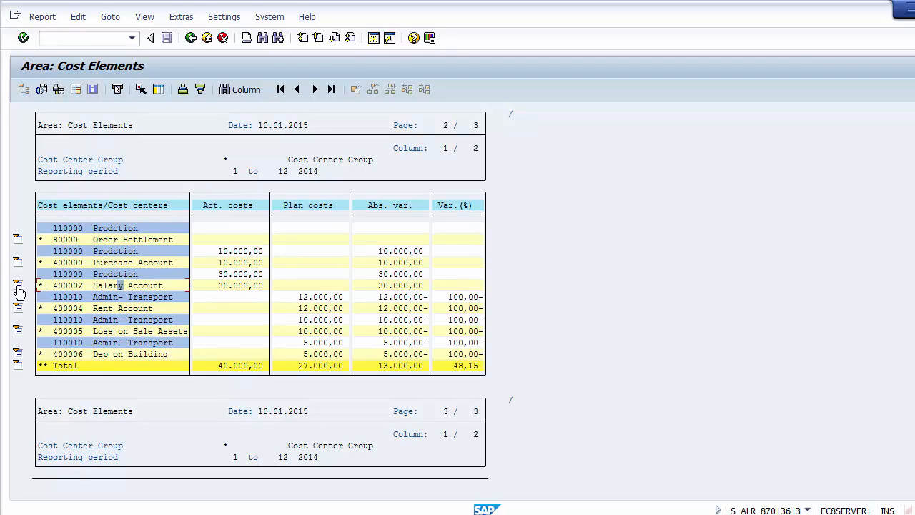
Collapse the cost center lines under all six cost elements, from Order Settlement to Dep on Building, leaving the totals per element.
left_click(17, 243)
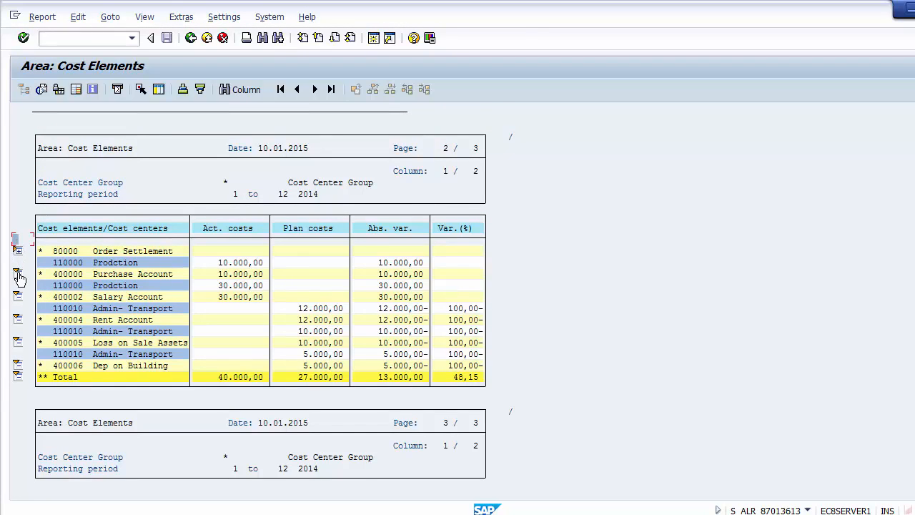
left_click(18, 274)
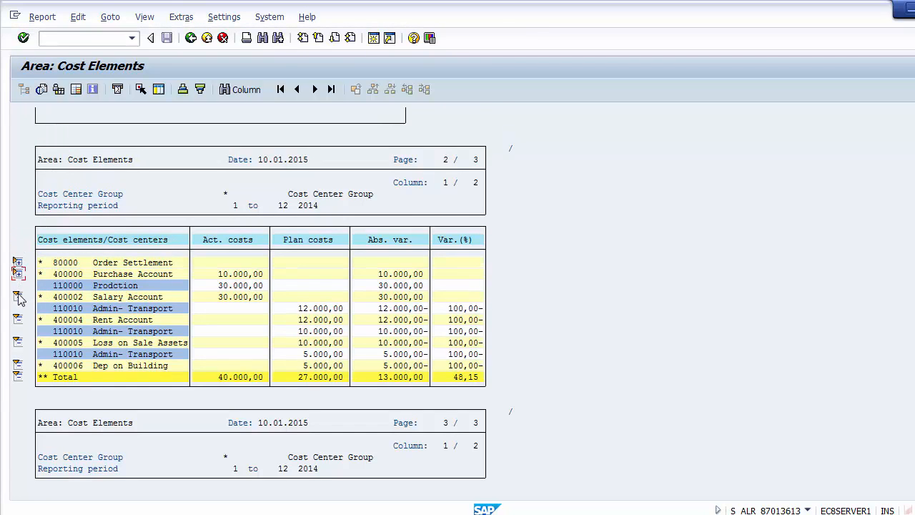
left_click(18, 297)
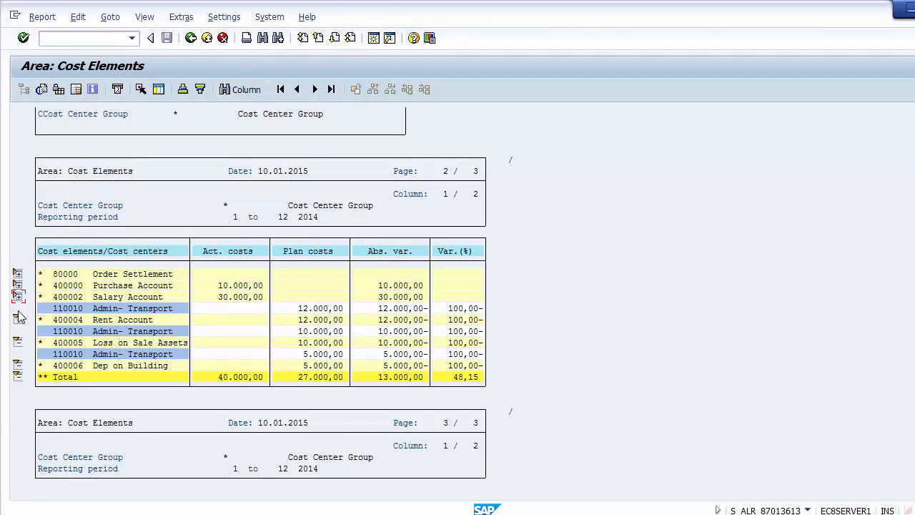
left_click(18, 319)
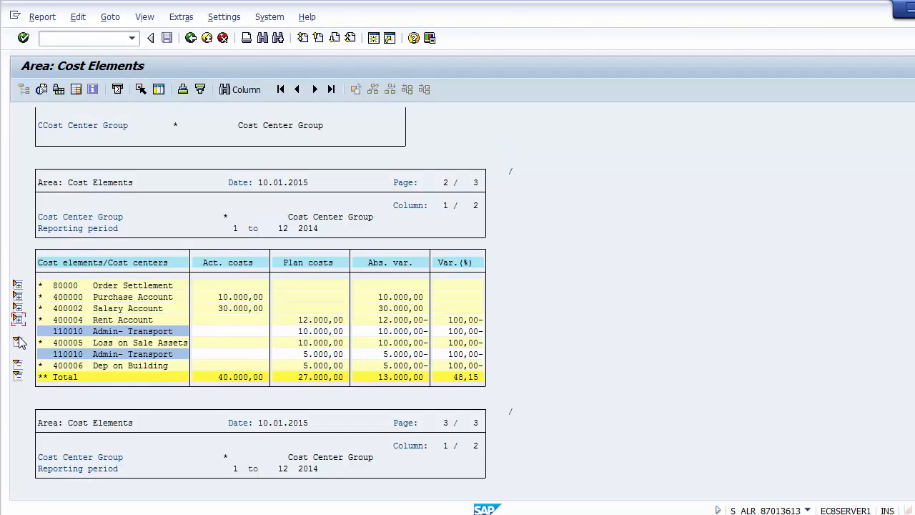
left_click(18, 343)
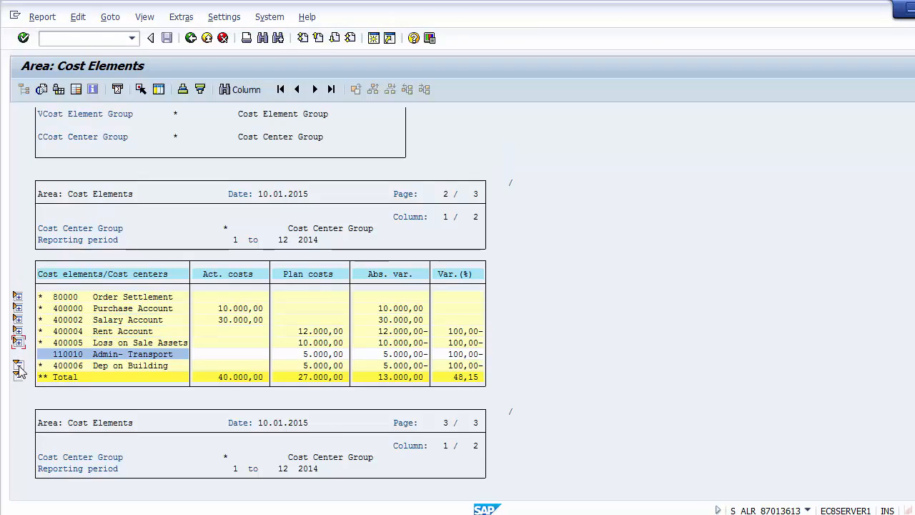
left_click(18, 364)
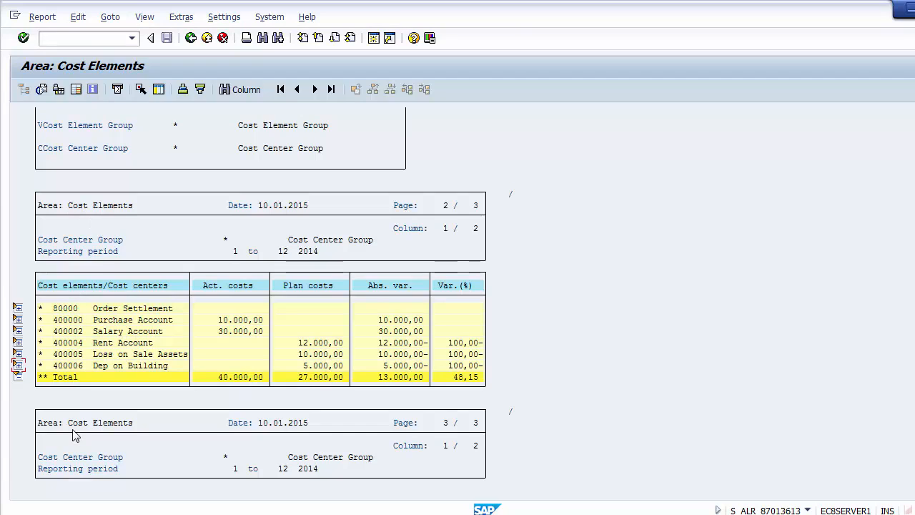
Expand the Order Settlement cost element, collapse it again, and exit the cost elements report.
left_click(18, 309)
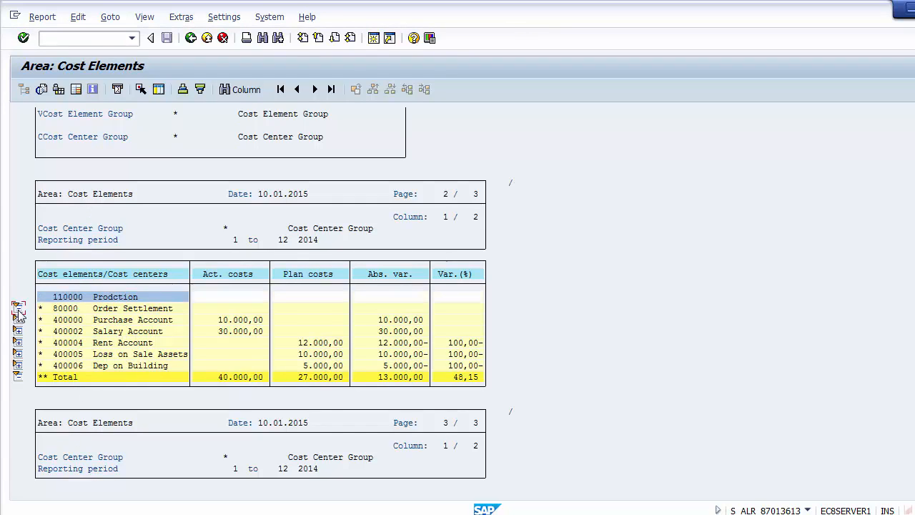
left_click(18, 311)
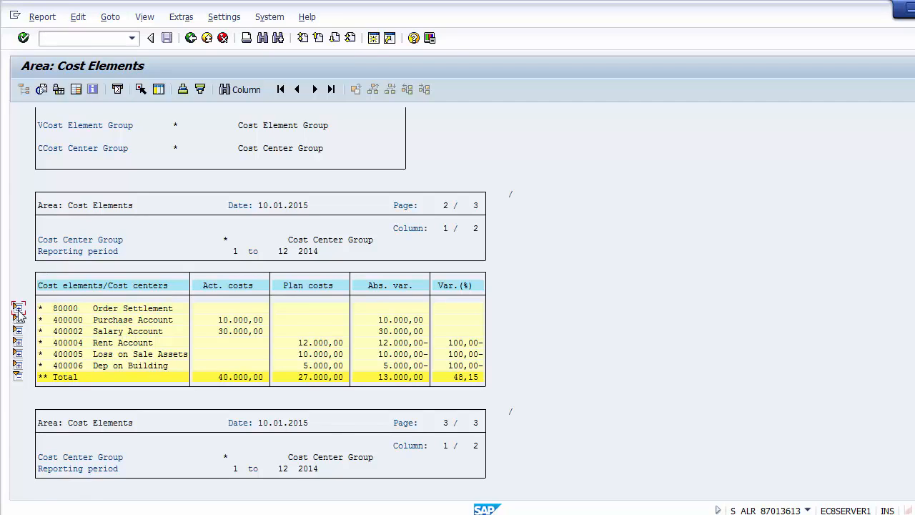
left_click(206, 37)
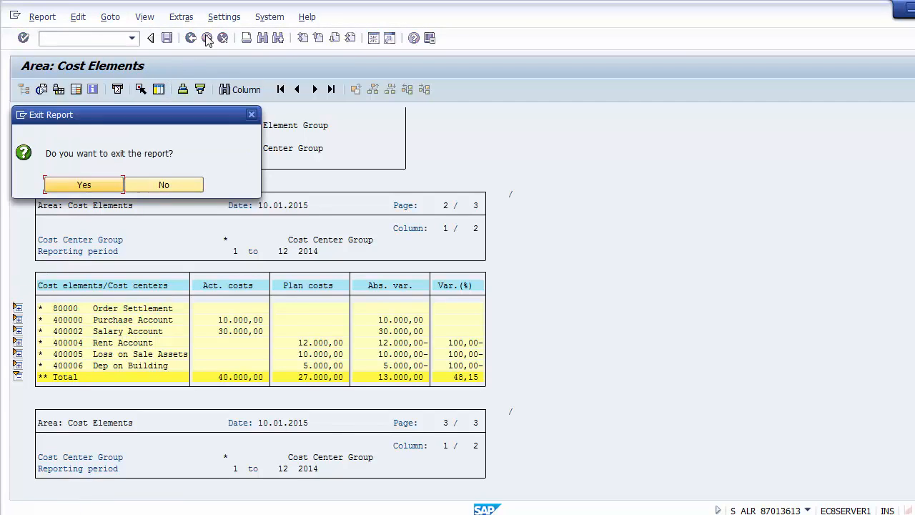
left_click(82, 185)
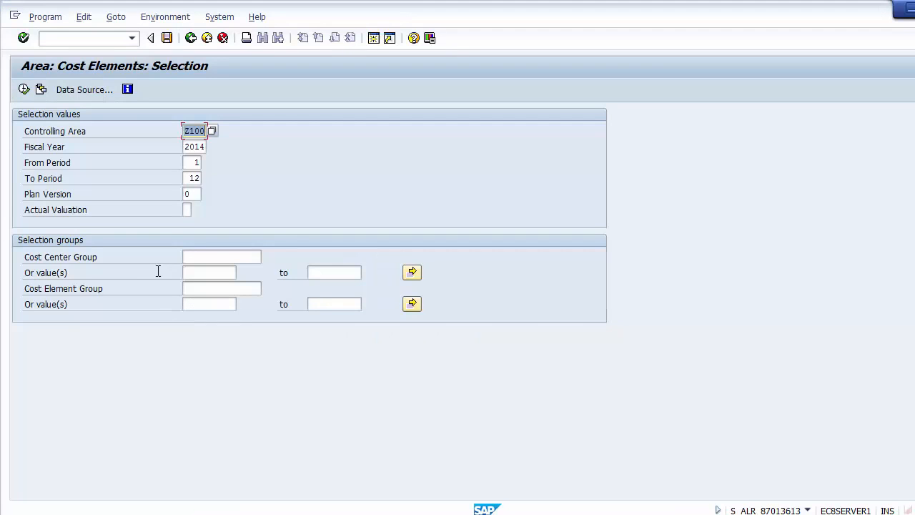
Open the cost centers and period wise report with transaction code S_ALR_87013614.
left_click(95, 43)
key("Down")
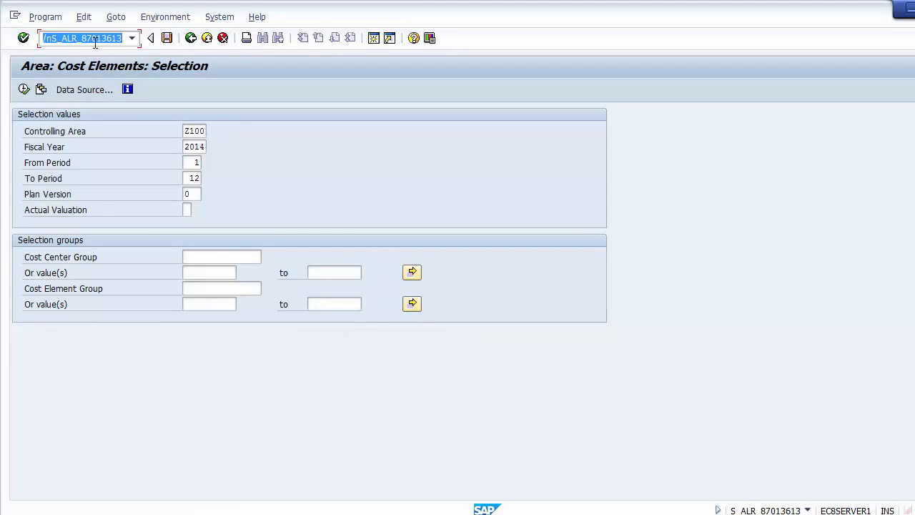
key("End")
key("BackSpace")
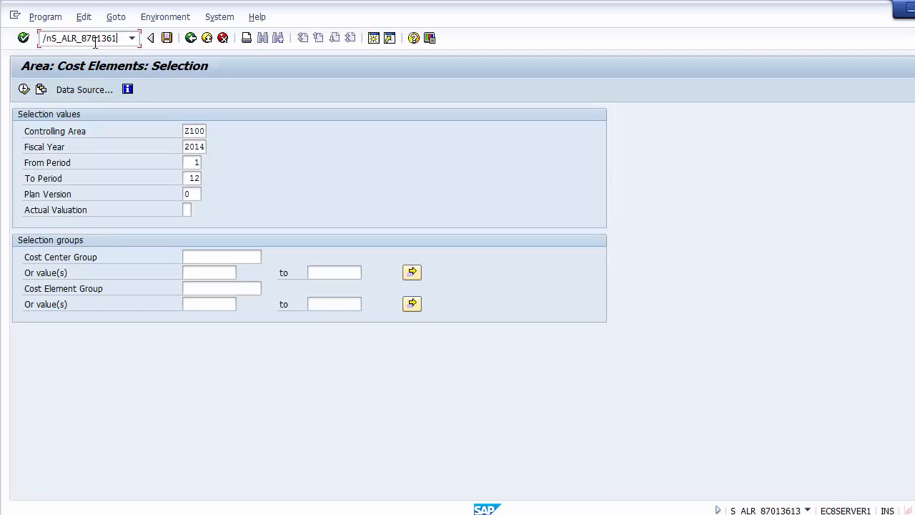
type("4")
key("Return")
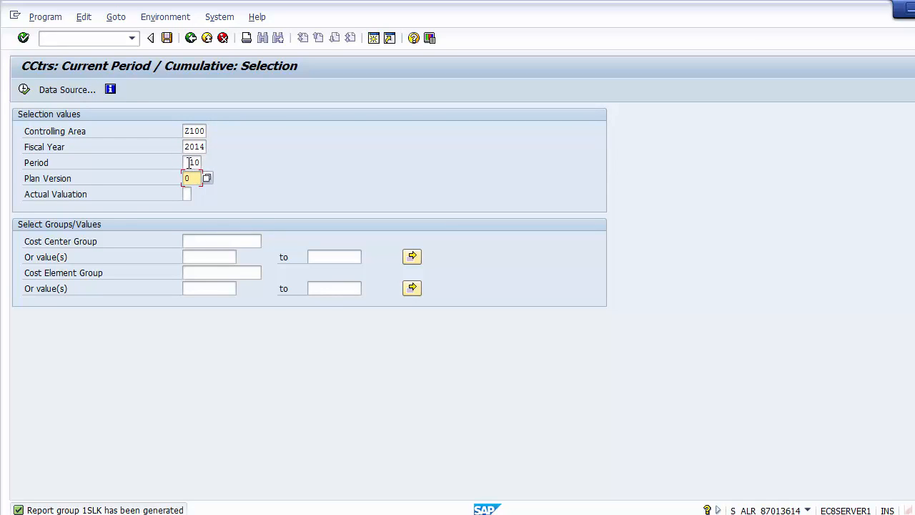
Run the current period/cumulative cost center report for Z100, fiscal year 2014, period 10 and plan version 0.
left_click_drag(188, 163, 202, 162)
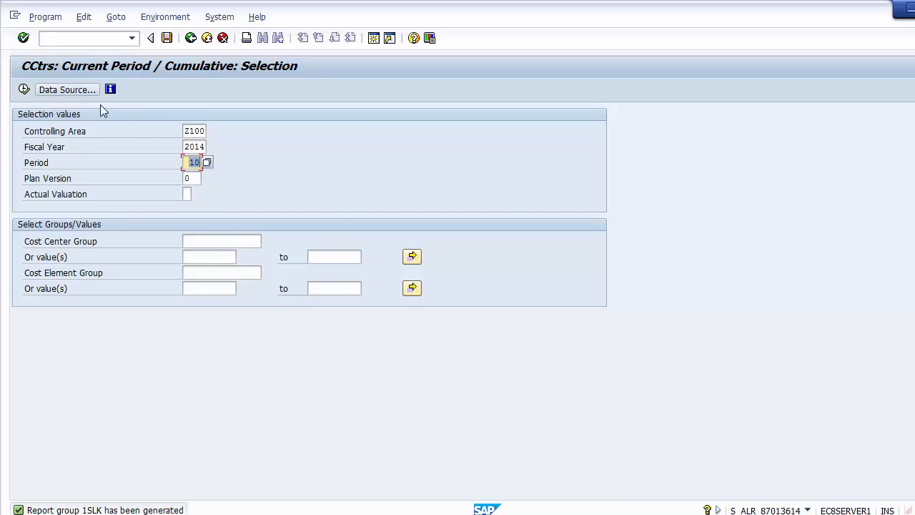
left_click(193, 163)
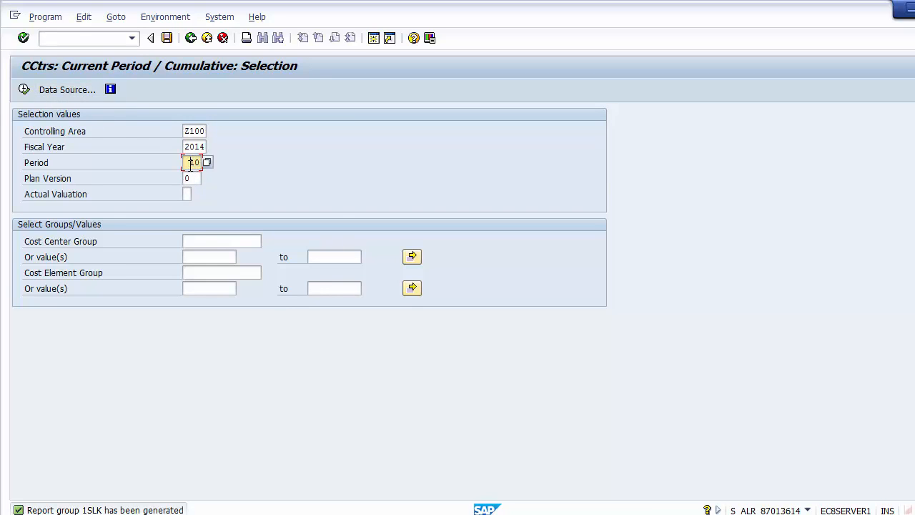
left_click(23, 90)
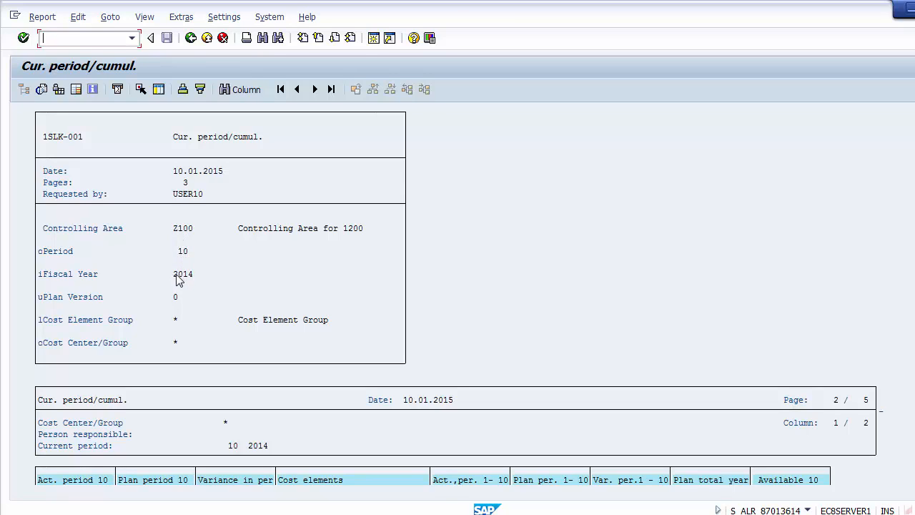
Examine the plan and variance amounts per cost element for period 10 and periods 1–10, especially for Rent Account.
left_click(176, 296)
left_click(270, 297)
scroll(270, 298, "down", 8)
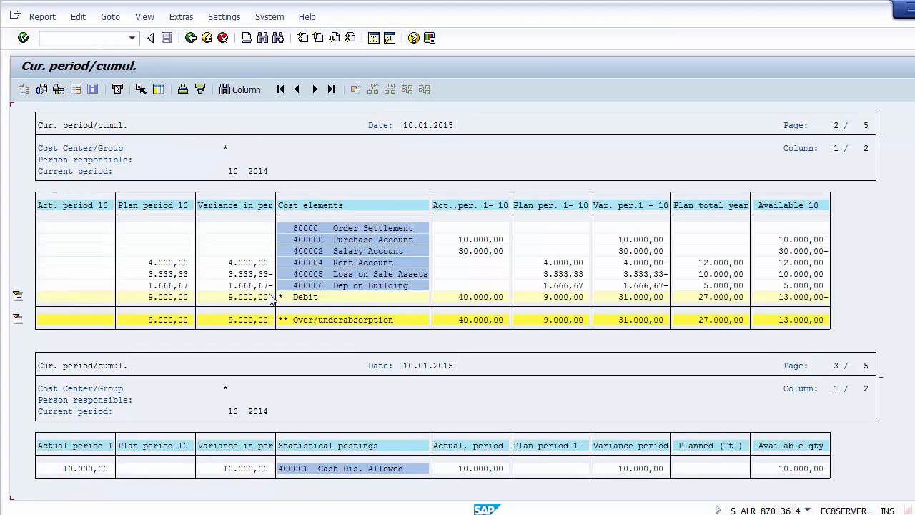
left_click(170, 263)
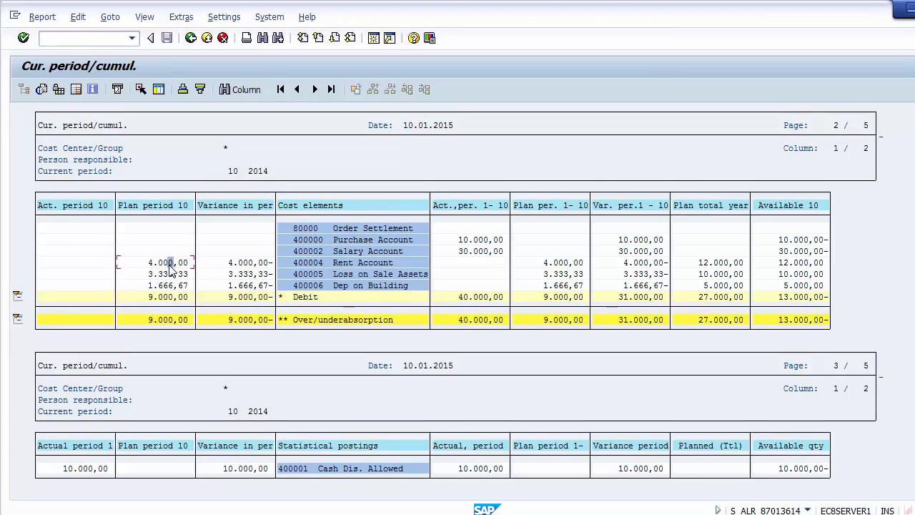
left_click(182, 205)
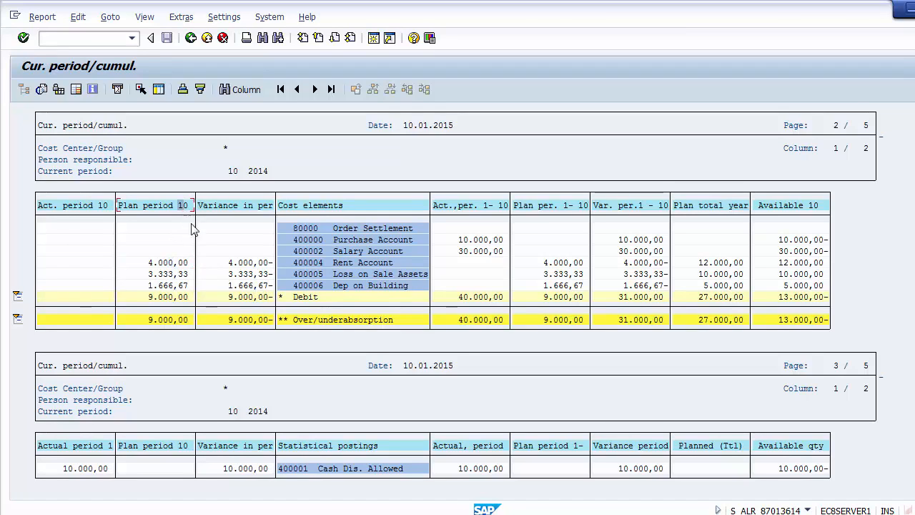
left_click(230, 265)
left_click(309, 262)
left_click(369, 251)
left_click(164, 264)
left_click(137, 264)
left_click(161, 263)
left_click(636, 251)
left_click(702, 263)
left_click(636, 262)
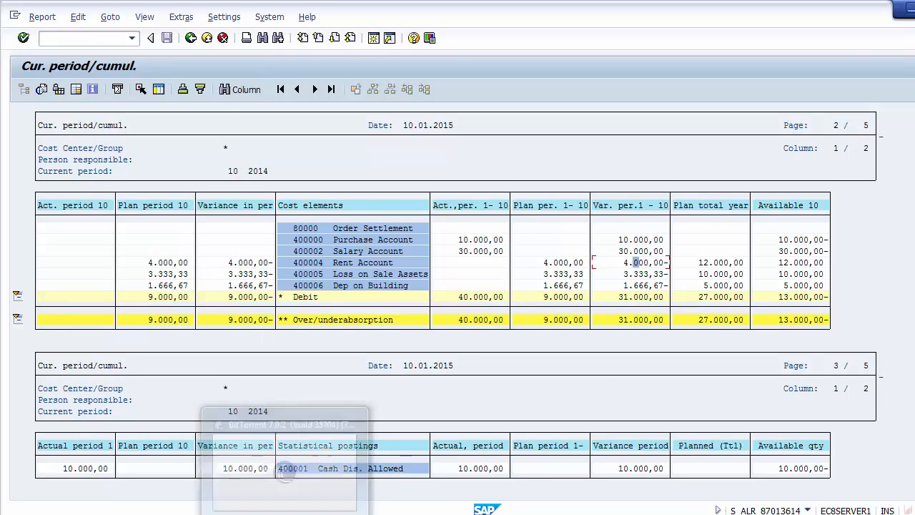
Check the transaction list on the Unit Testing slide in PowerPoint, and return to SAP to exit the period report.
left_click(333, 505)
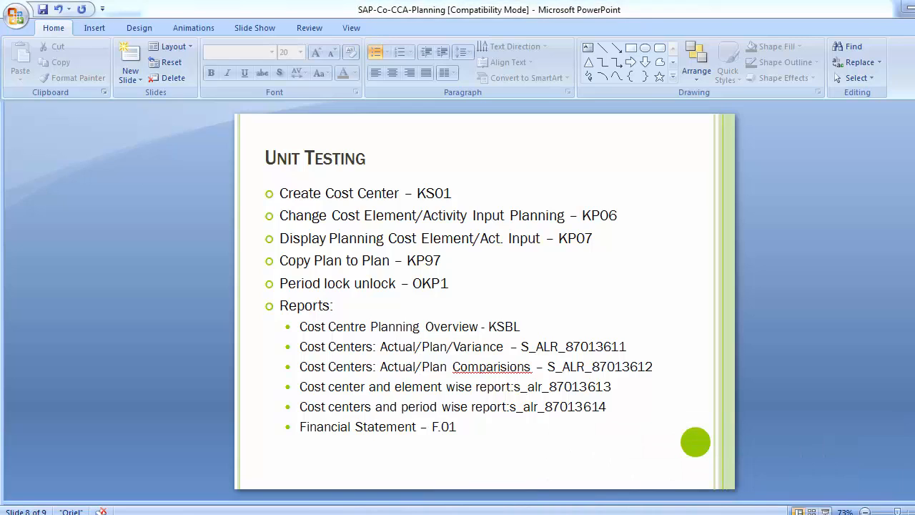
mouse_move(375, 513)
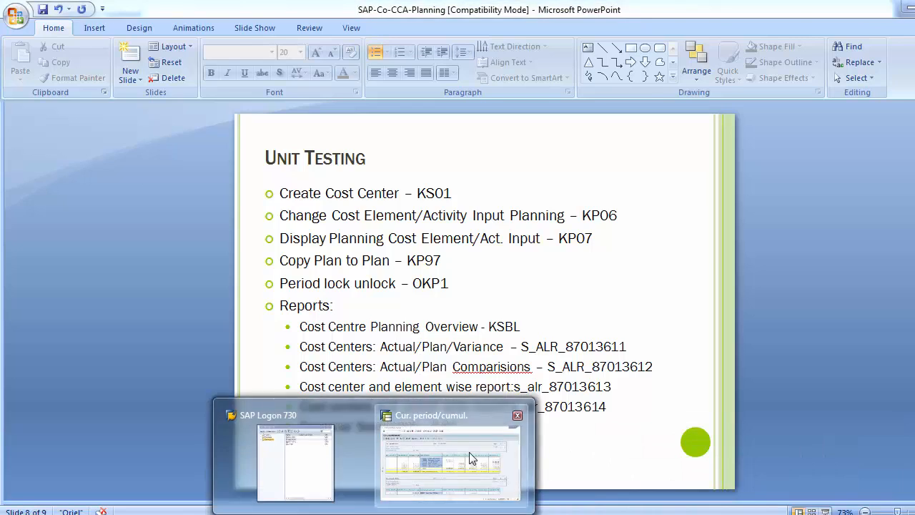
left_click(470, 454)
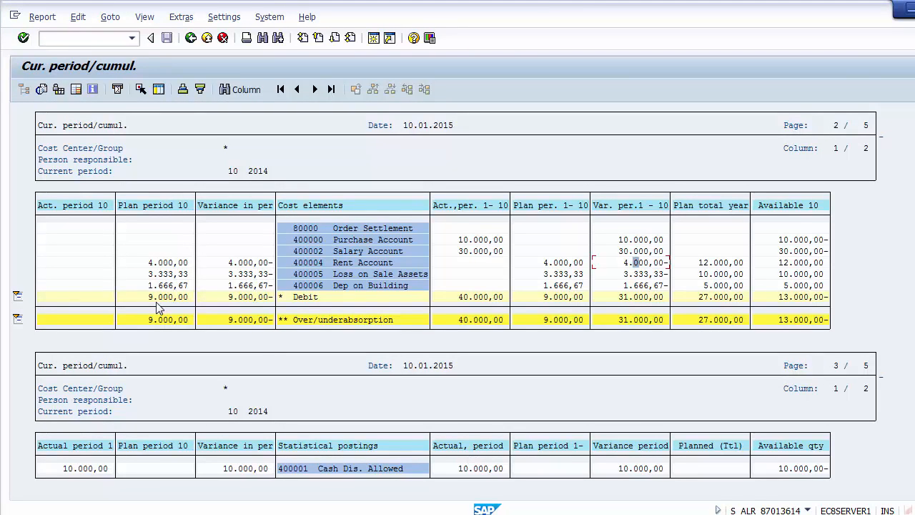
left_click(207, 37)
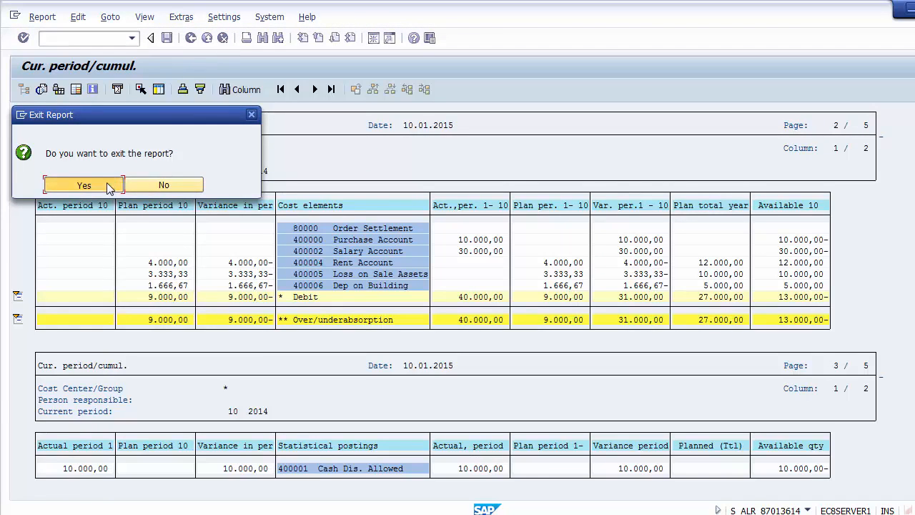
left_click(108, 185)
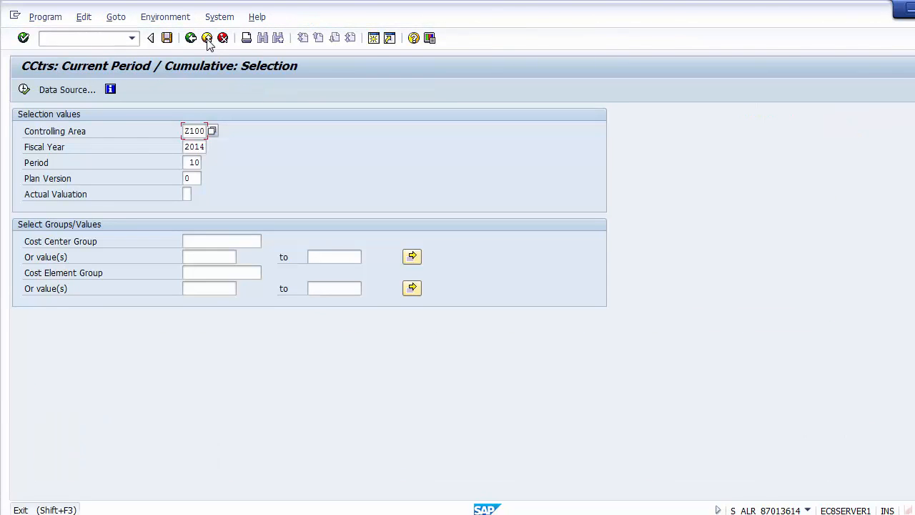
Look up the Financial Statement code on the PowerPoint slide and open transaction F.01 in SAP.
key("alt+Tab")
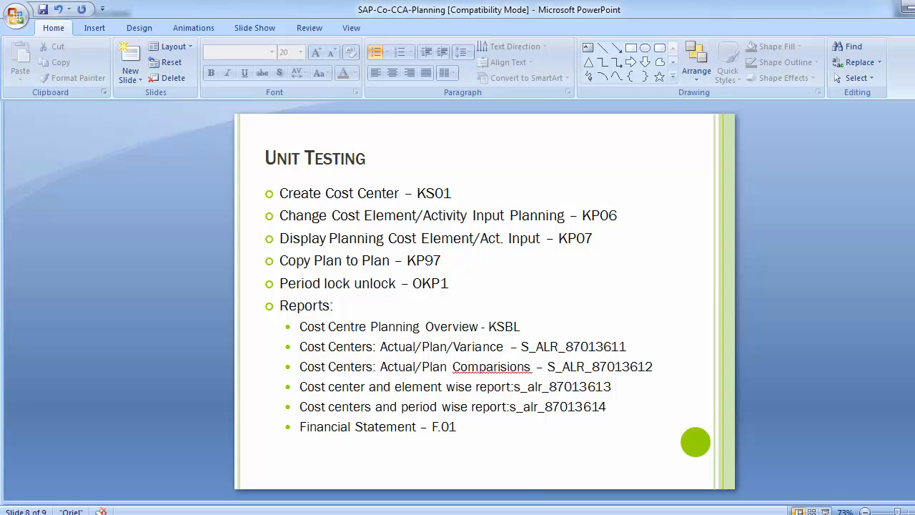
left_click(374, 512)
left_click(462, 466)
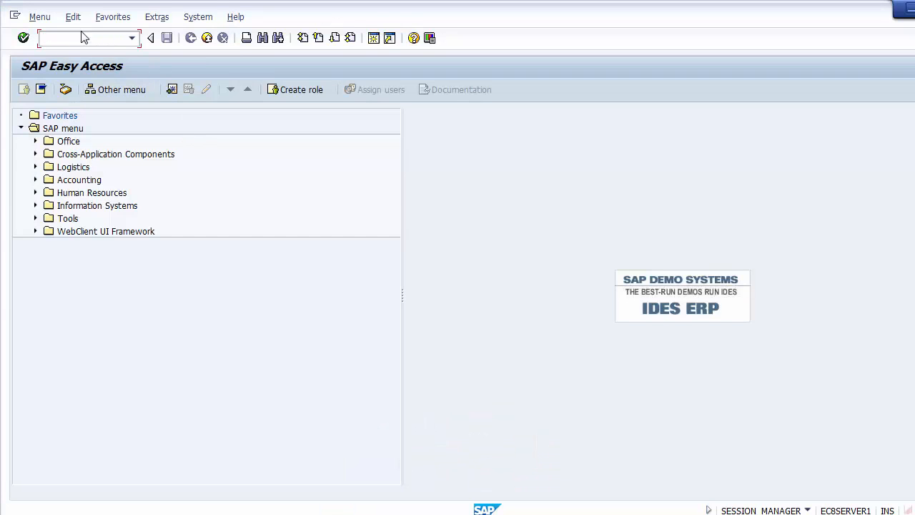
type("f.01")
key("Return")
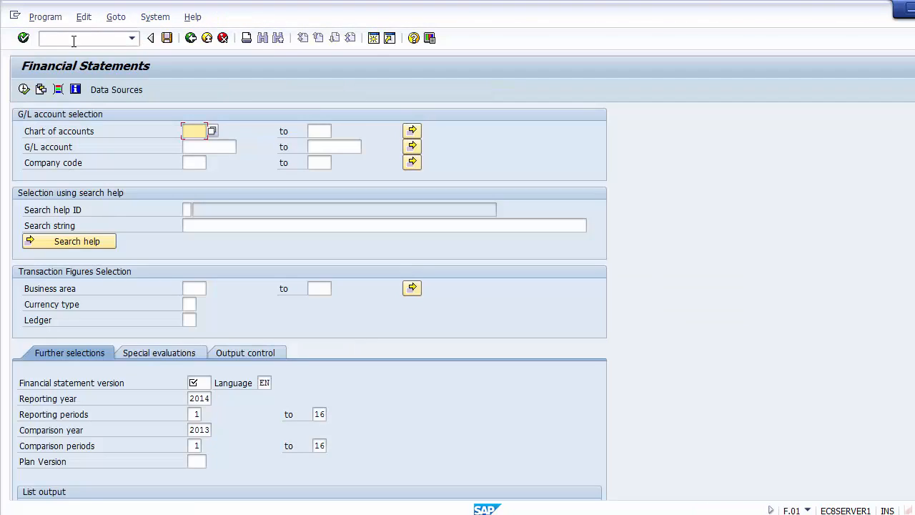
Set the chart of accounts to 1000 and the company code to 1200 for the financial statements.
type("1000")
key("Tab")
key("Tab")
key("Down")
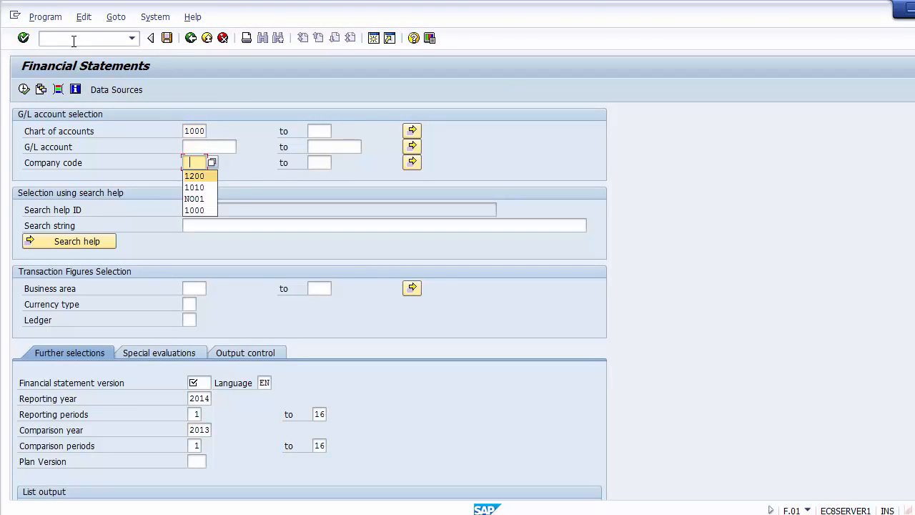
key("Return")
key("Tab")
key("Tab")
key("Tab")
key("Tab")
key("Tab")
key("Tab")
key("Tab")
key("Tab")
key("Tab")
key("Tab")
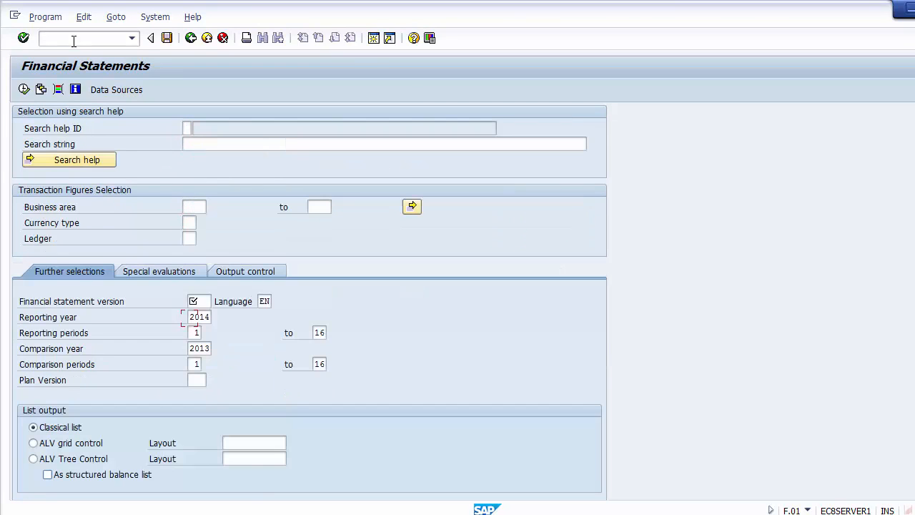
Set the financial statement version to 1200 and choose ALV grid control as the list output.
left_click(197, 301)
key("Down")
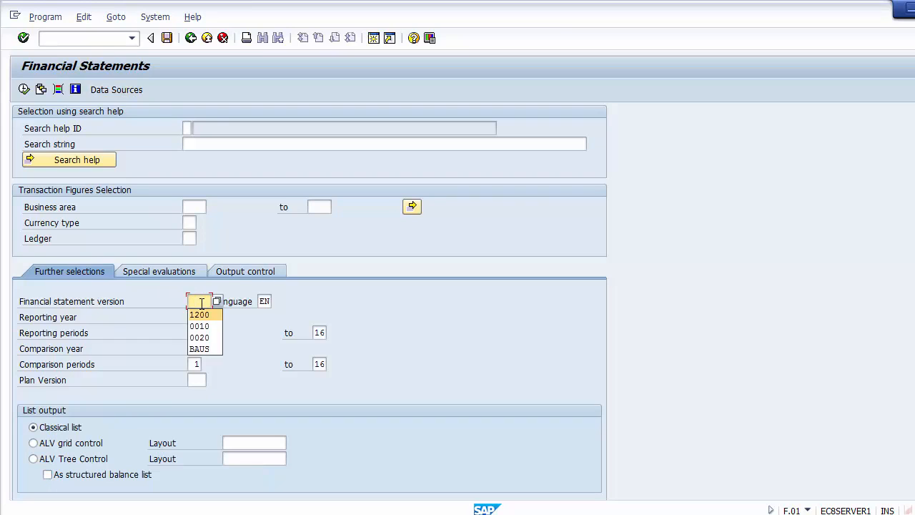
key("Return")
key("Down")
key("Down")
key("Down")
key("Down")
key("Down")
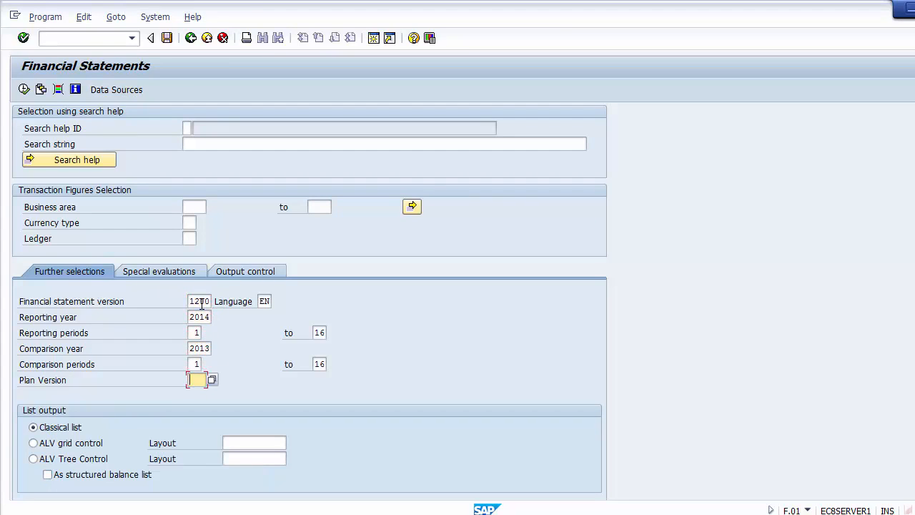
left_click(88, 446)
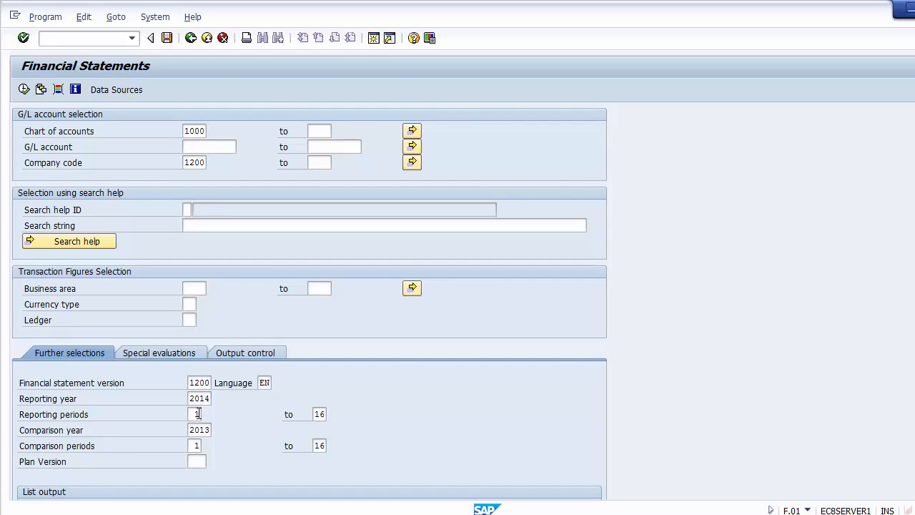
Pick plan version 0, FI planning version 0 ledger 0, and run the financial statements, accepting the output messages.
left_click(197, 462)
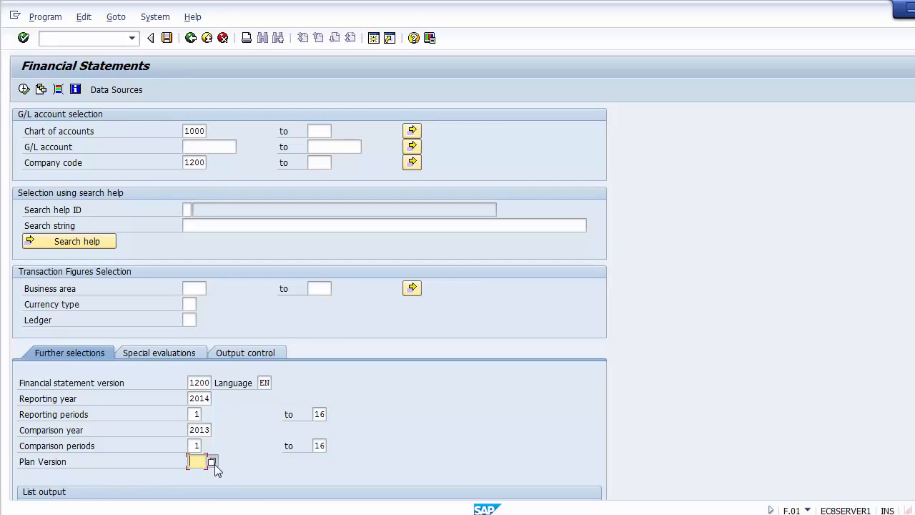
left_click(213, 462)
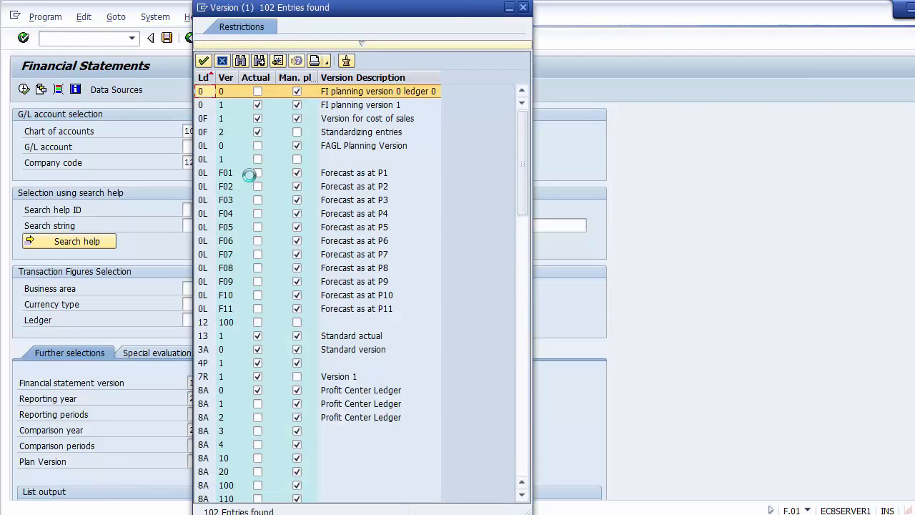
double_click(379, 92)
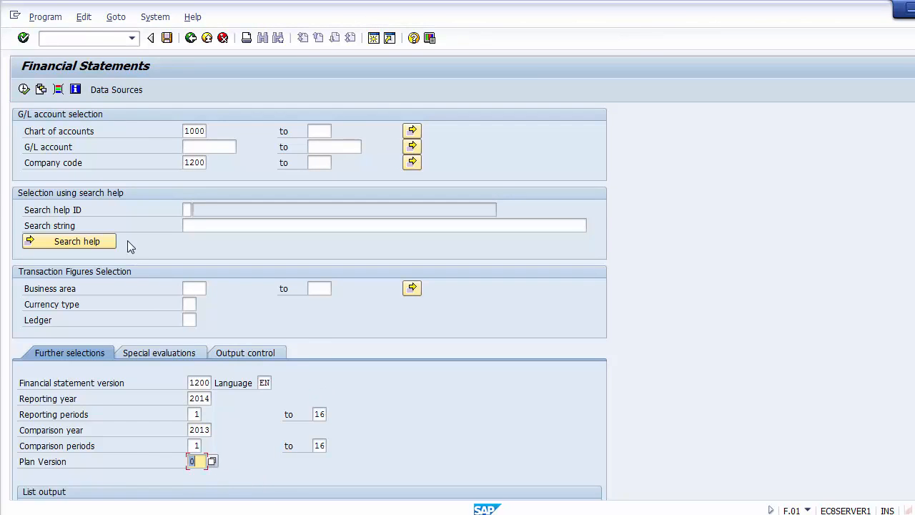
left_click(24, 89)
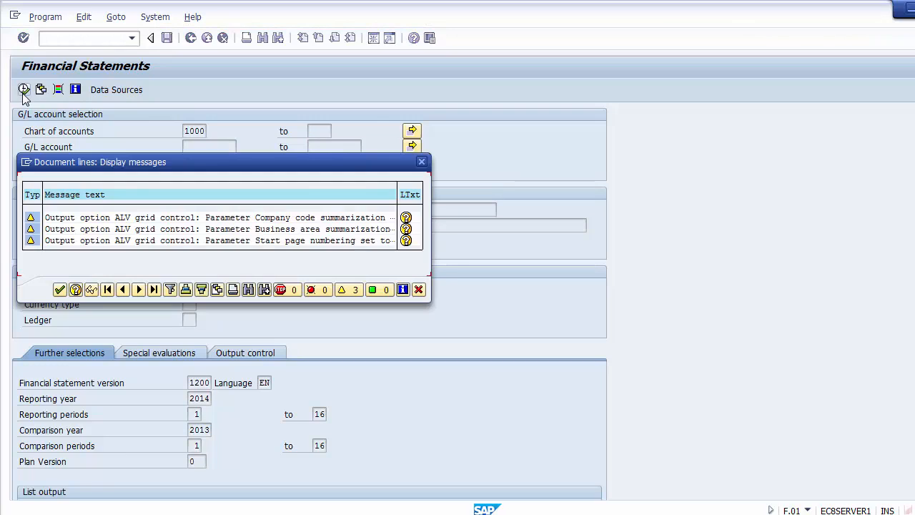
left_click(59, 291)
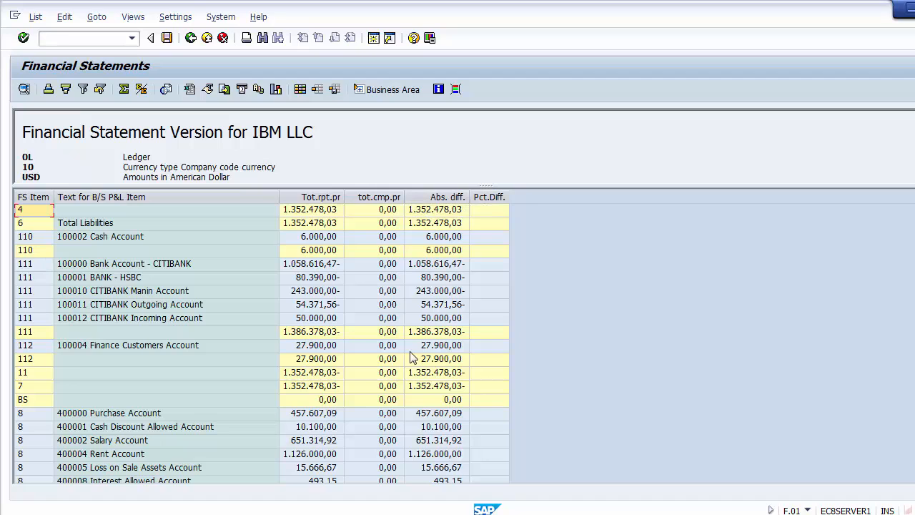
Return to the selection, change the plan version to 1, FI planning version 1, and rerun the financial statements.
left_click(192, 38)
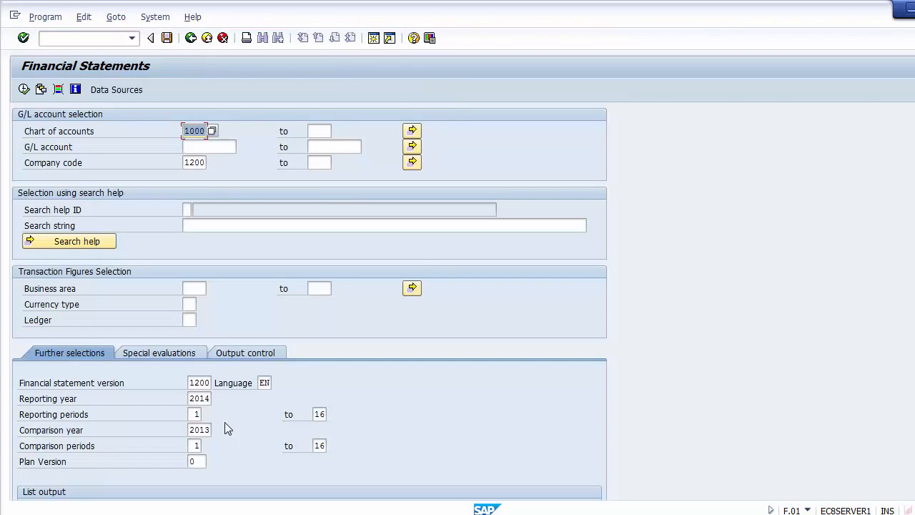
left_click(205, 461)
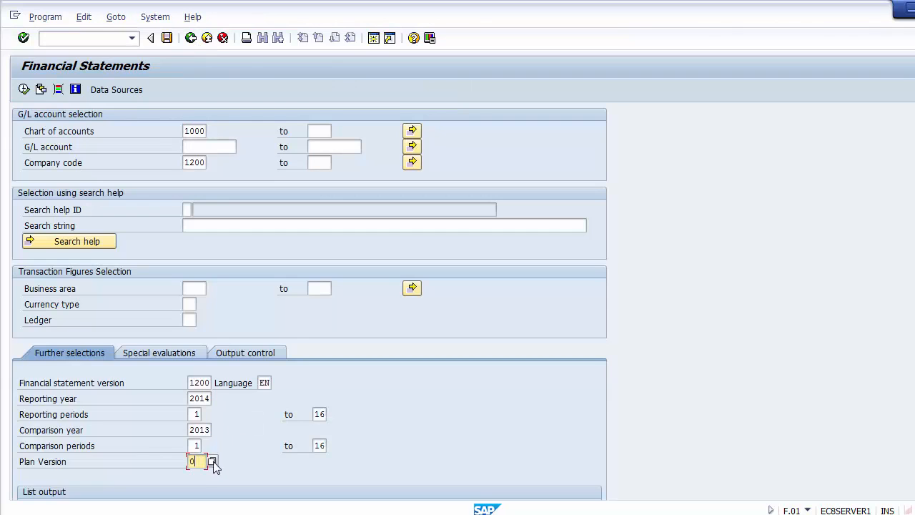
left_click(212, 461)
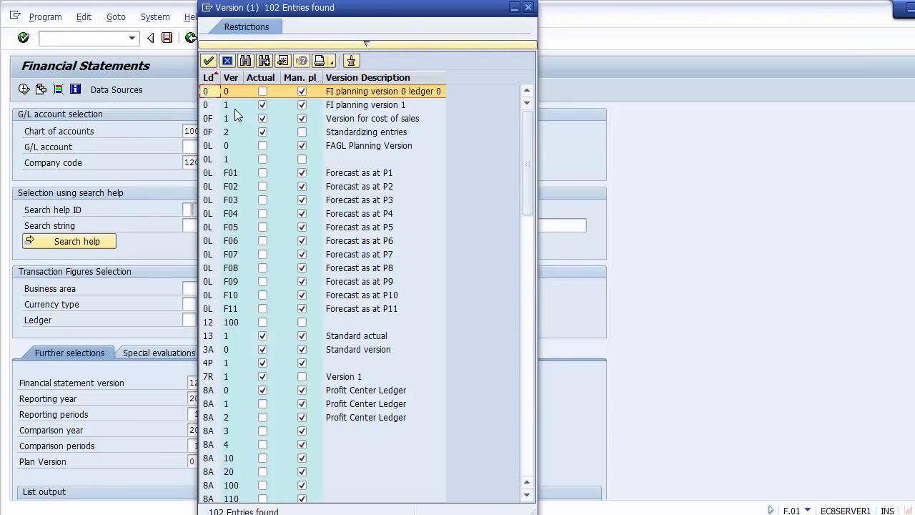
double_click(228, 109)
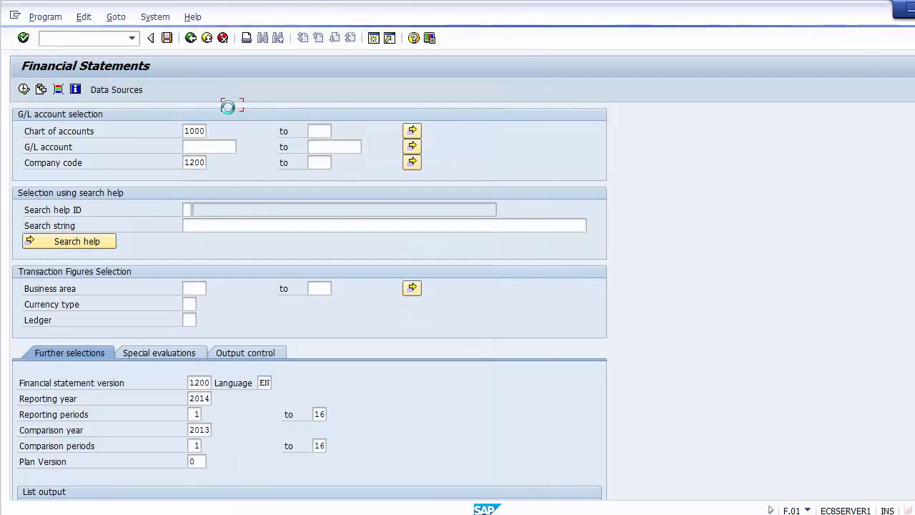
left_click(202, 461)
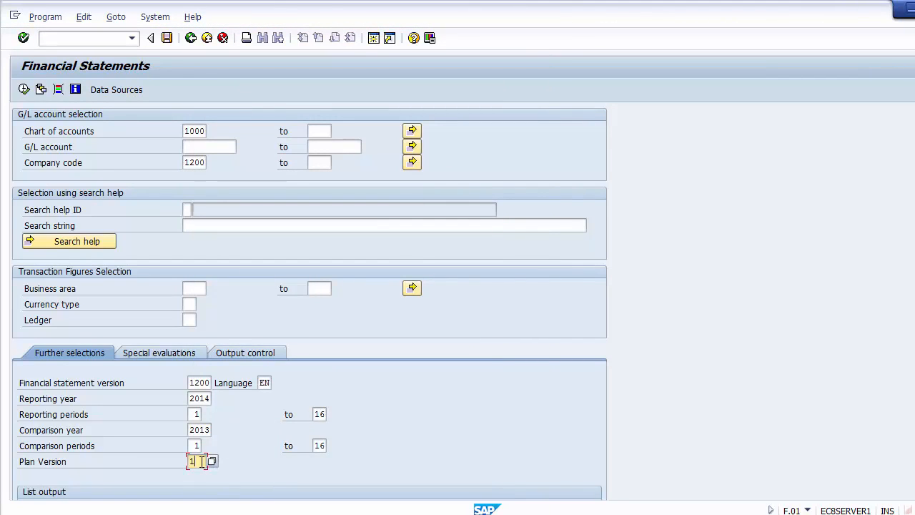
left_click(24, 90)
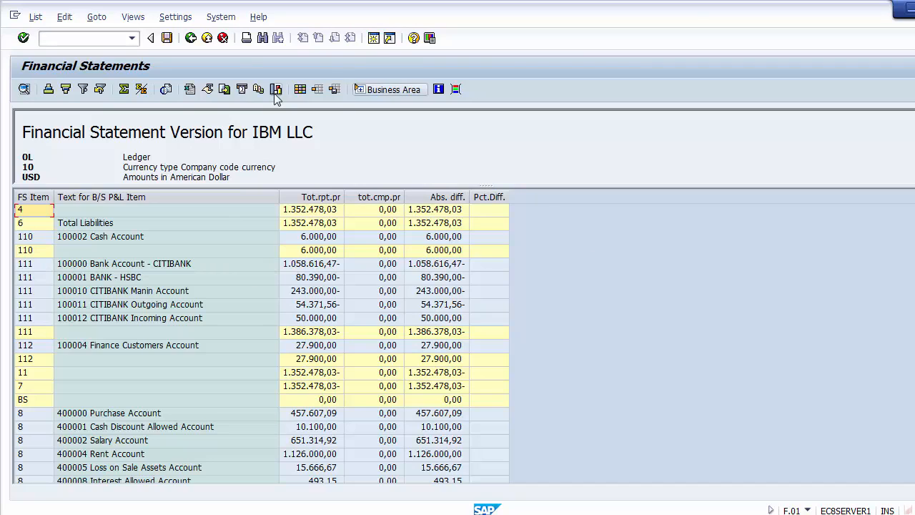
Close the financial statements report and leave transaction F.01 for the SAP Easy Access screen.
left_click(191, 38)
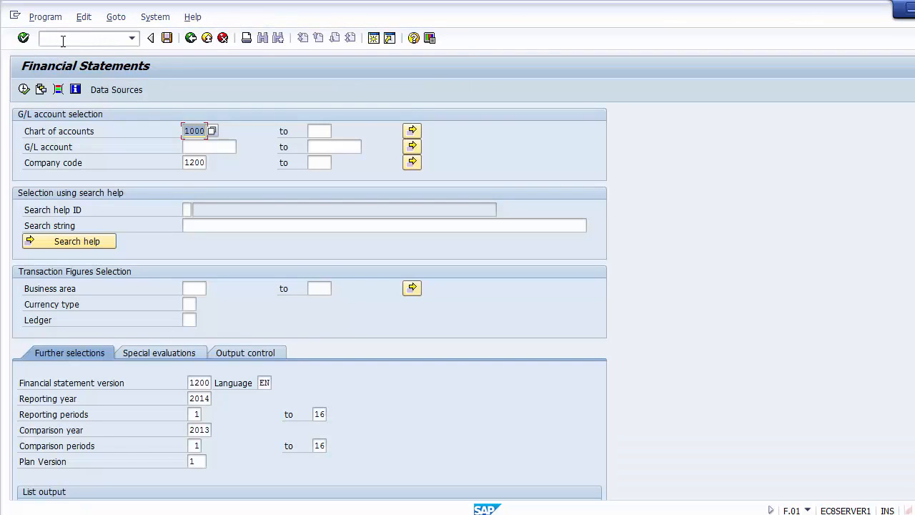
type("/n")
left_click(66, 45)
type("/n")
key("Return")
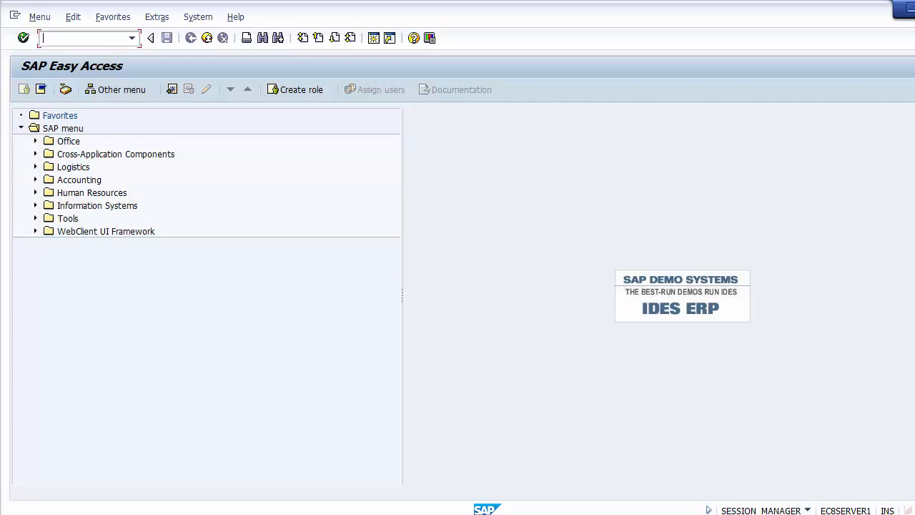
Switch to PowerPoint and delete the "Financial Statement – F.01" bullet from the Unit Testing slide.
key("alt+Tab")
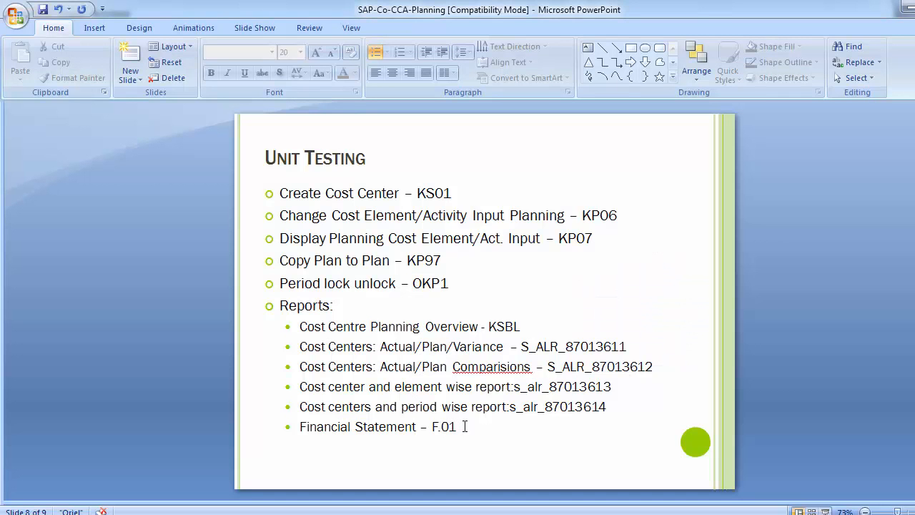
mouse_move(464, 426)
left_mouse_down()
mouse_move(288, 407)
mouse_move(288, 430)
left_mouse_up()
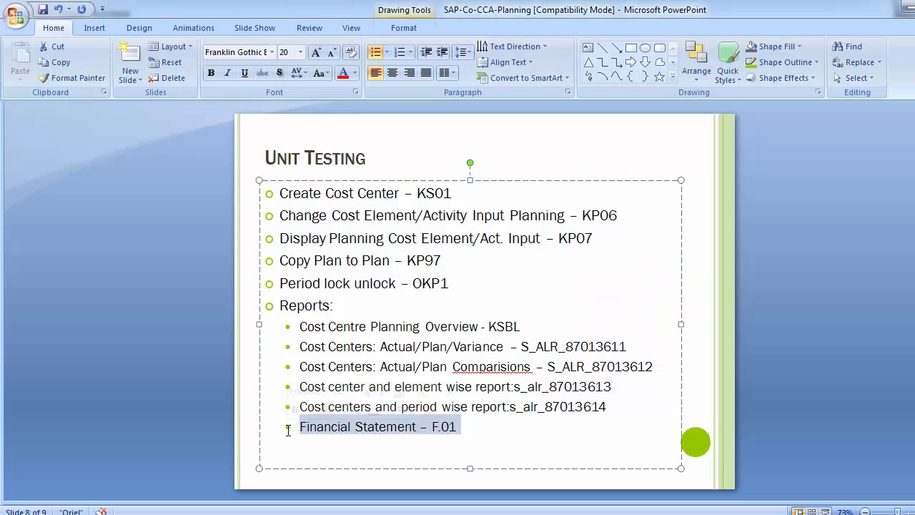
key("BackSpace")
key("BackSpace")
left_click(174, 283)
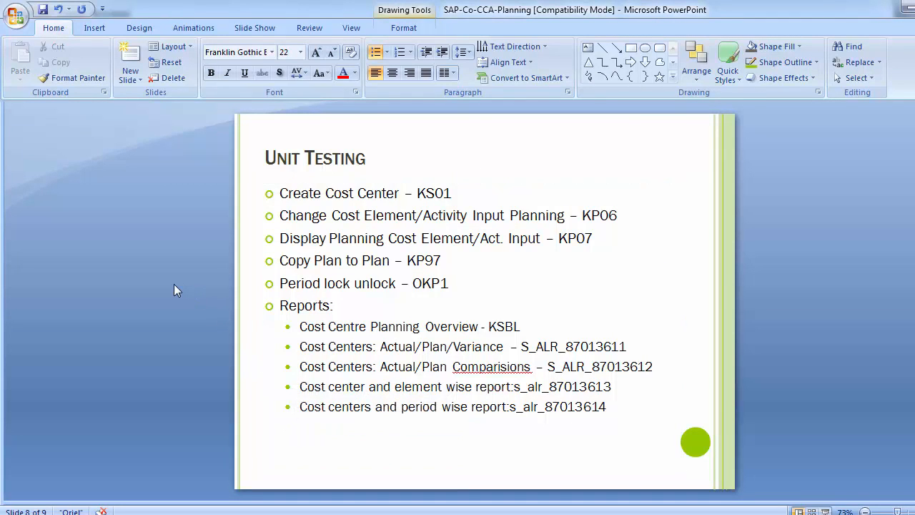